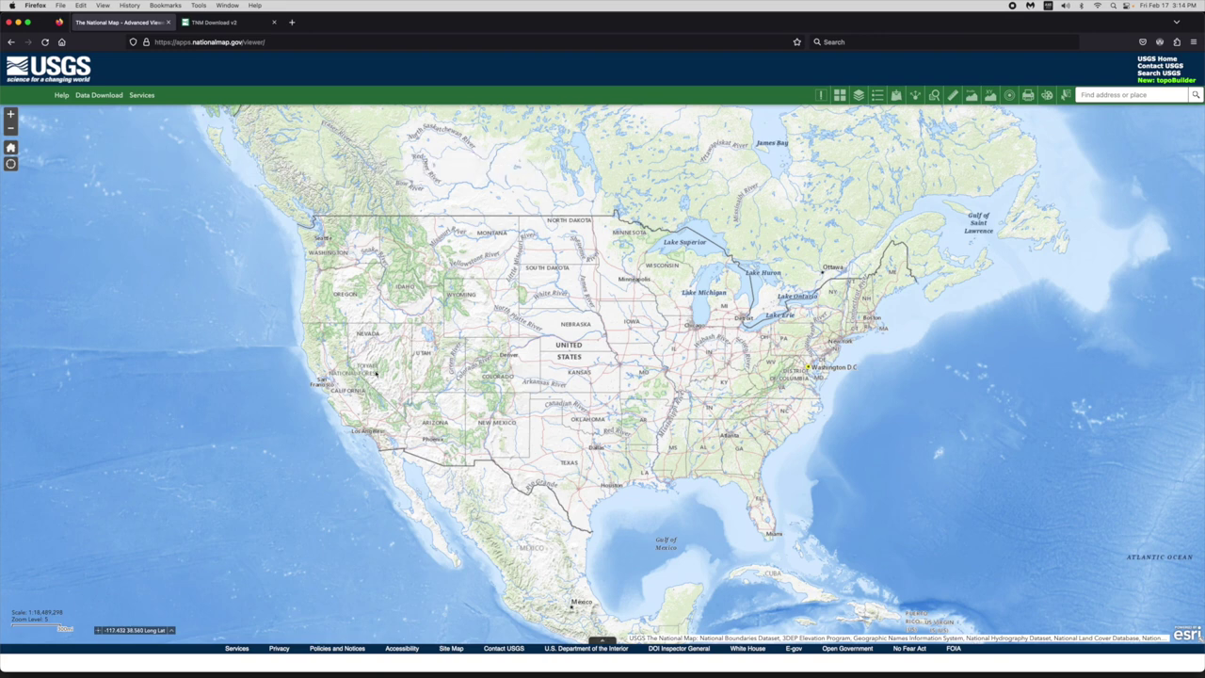
Open the data download application from The National Map viewer
{"action": "left_click_drag", "start_coordinate": [375, 373], "coordinate": [636, 386]}
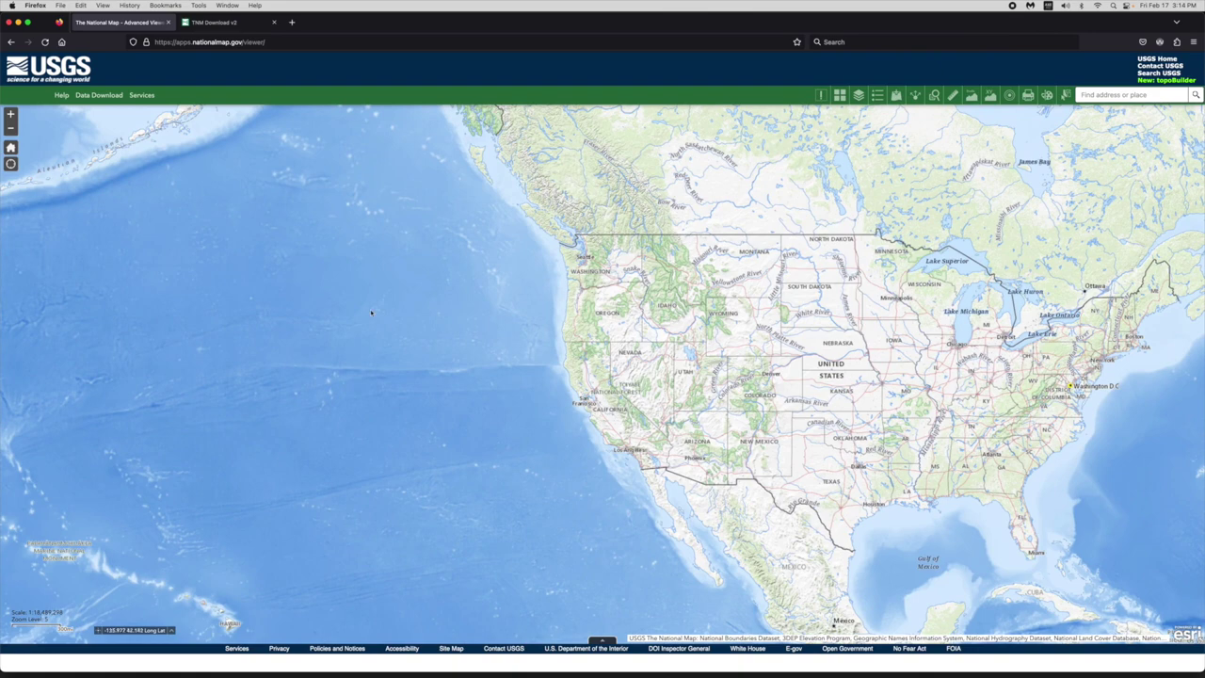
{"action": "left_click", "coordinate": [10, 113]}
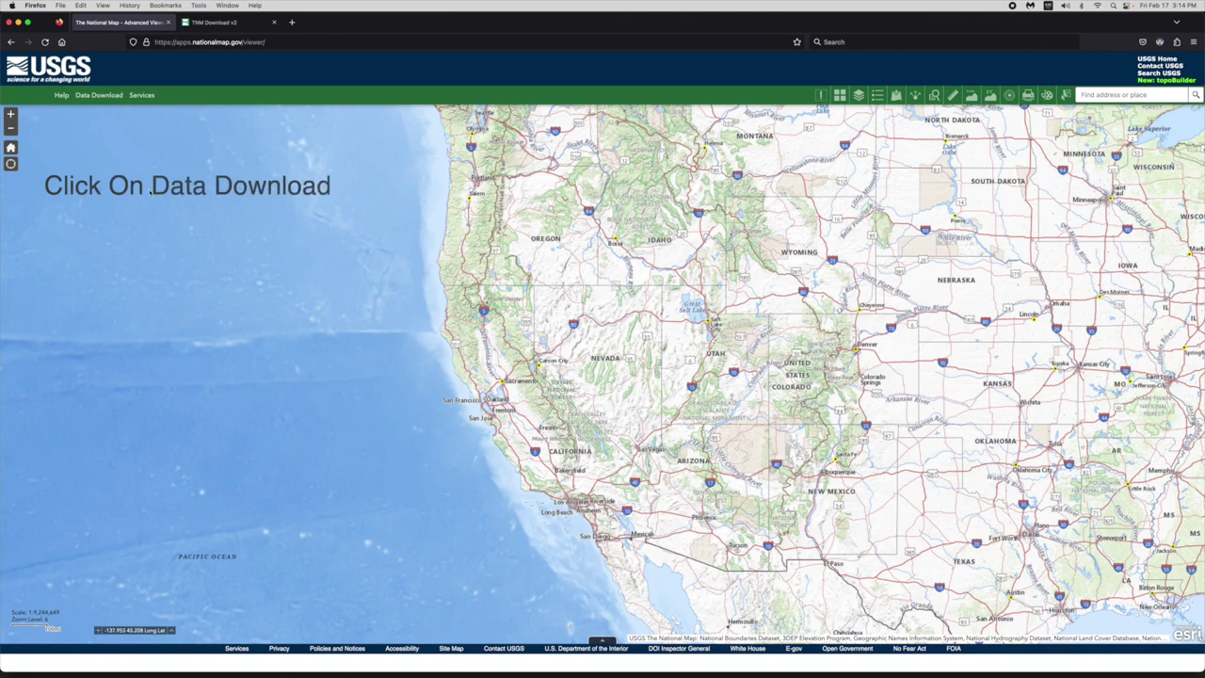
{"action": "left_click", "coordinate": [98, 95]}
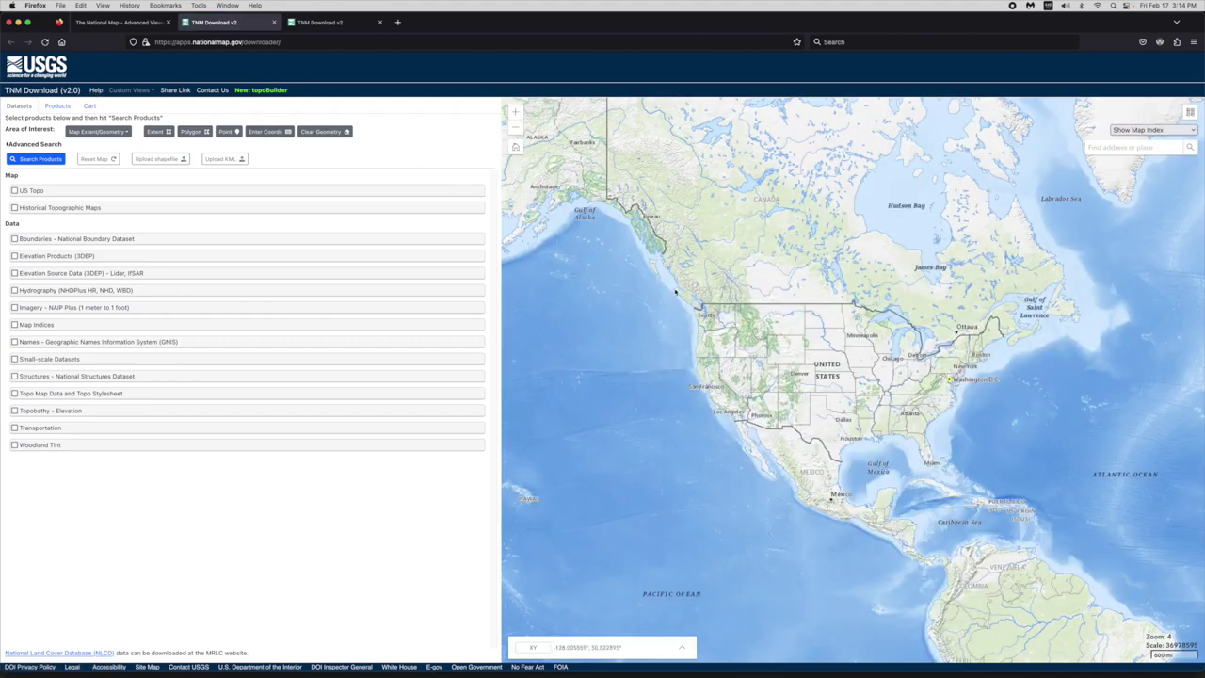
Select Elevation Products (3DEP) as the dataset for the Santa Catalina Island area
{"action": "left_click_drag", "start_coordinate": [697, 380], "coordinate": [836, 349]}
{"action": "scroll", "coordinate": [837, 374], "scroll_direction": "up", "scroll_amount": 3}
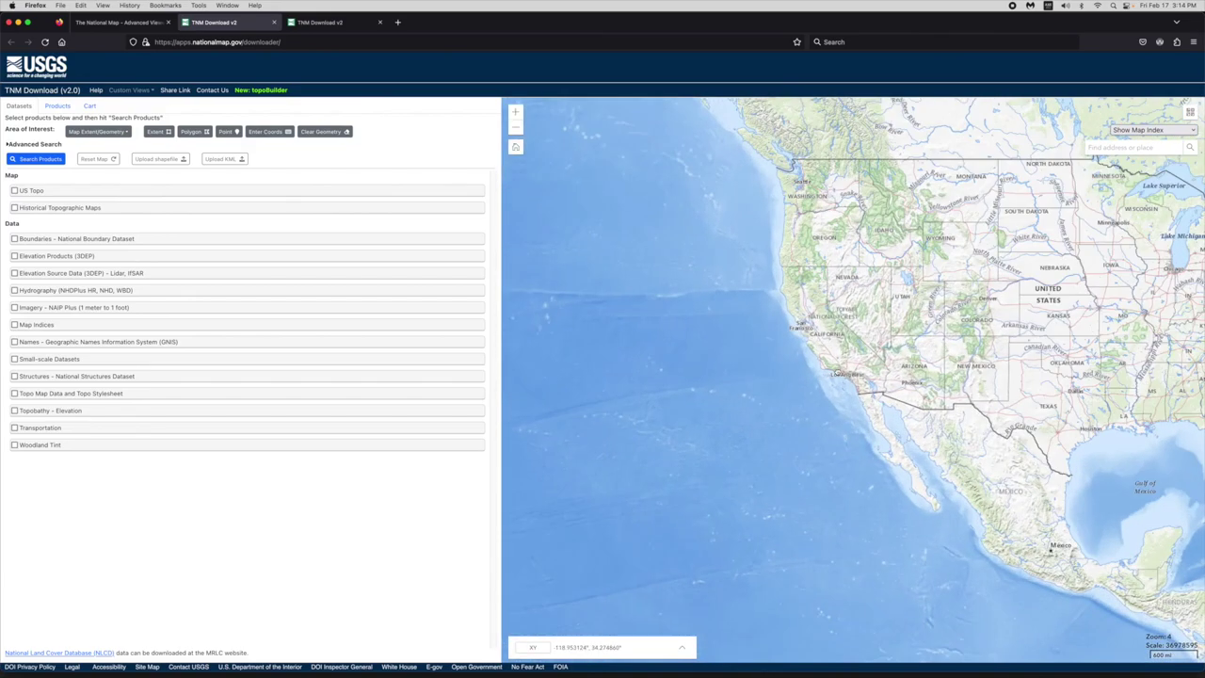
{"action": "scroll", "coordinate": [838, 374], "scroll_direction": "up", "scroll_amount": 2}
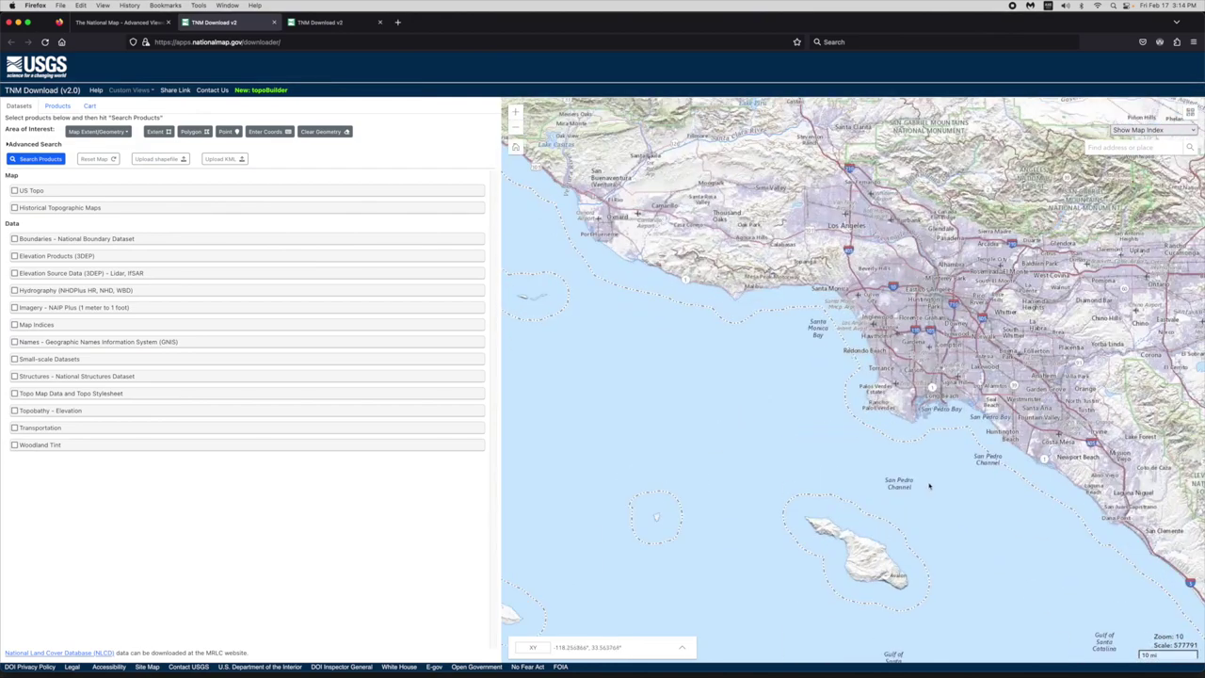
{"action": "scroll", "coordinate": [929, 468], "scroll_direction": "up", "scroll_amount": 2}
{"action": "scroll", "coordinate": [884, 314], "scroll_direction": "up", "scroll_amount": 3}
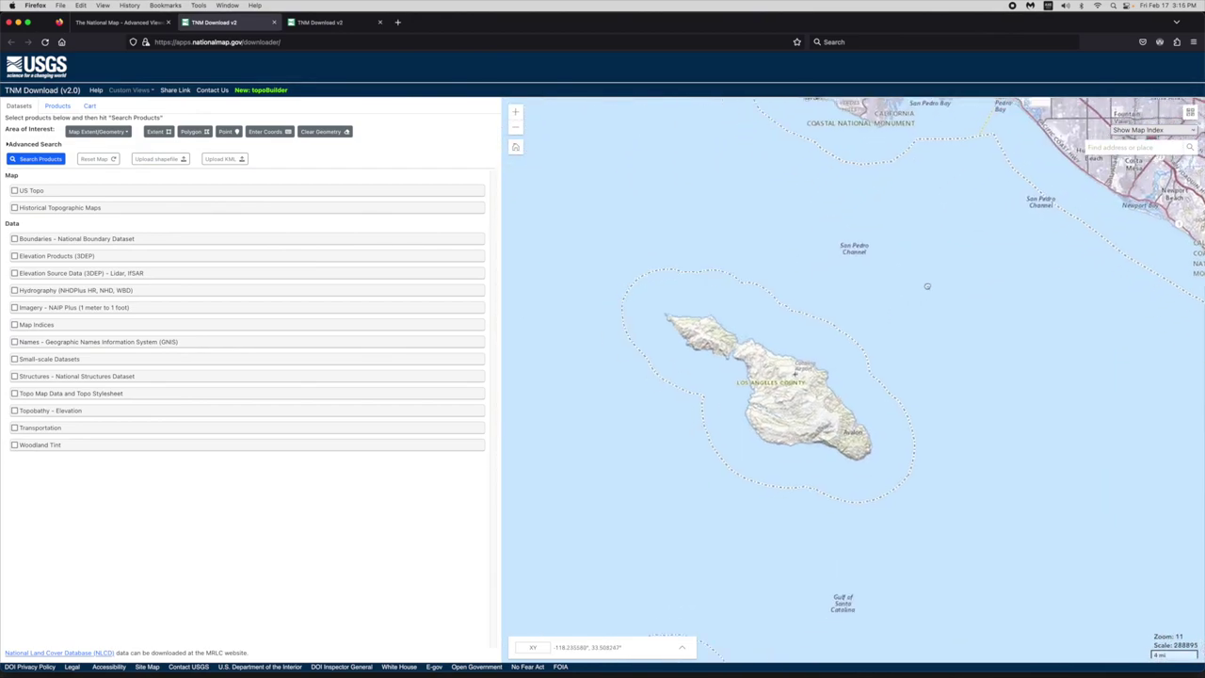
{"action": "left_click_drag", "start_coordinate": [915, 299], "coordinate": [1048, 222]}
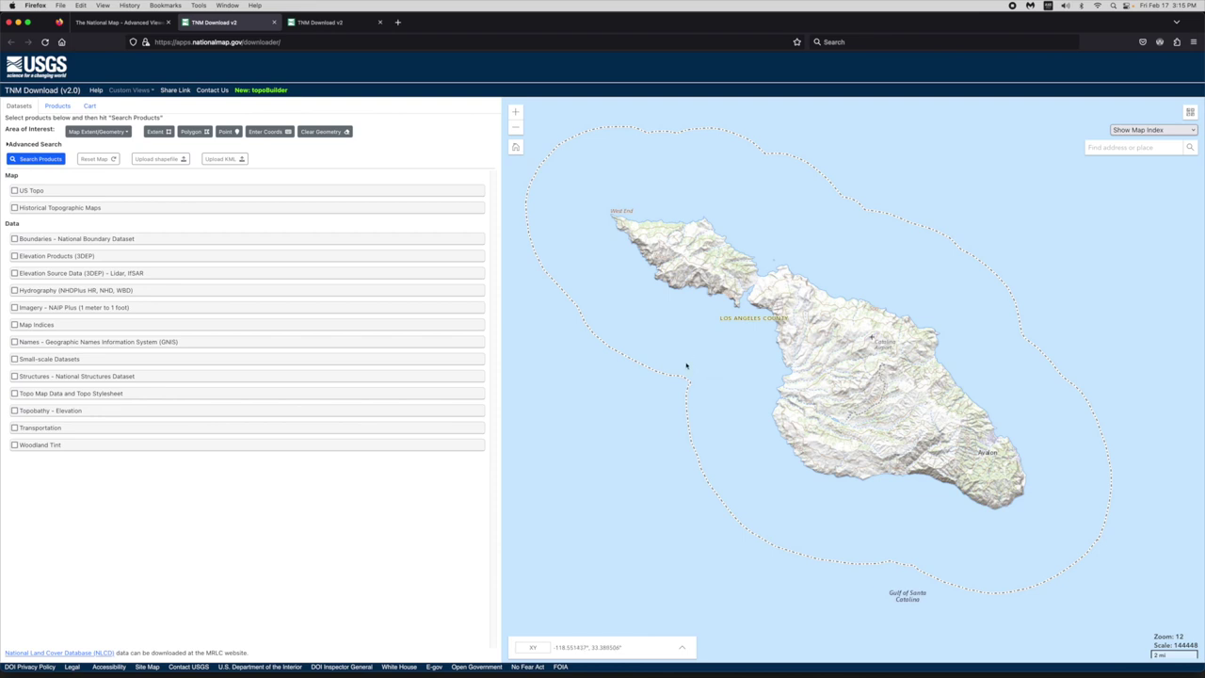
{"action": "scroll", "coordinate": [686, 365], "scroll_direction": "down", "scroll_amount": 1}
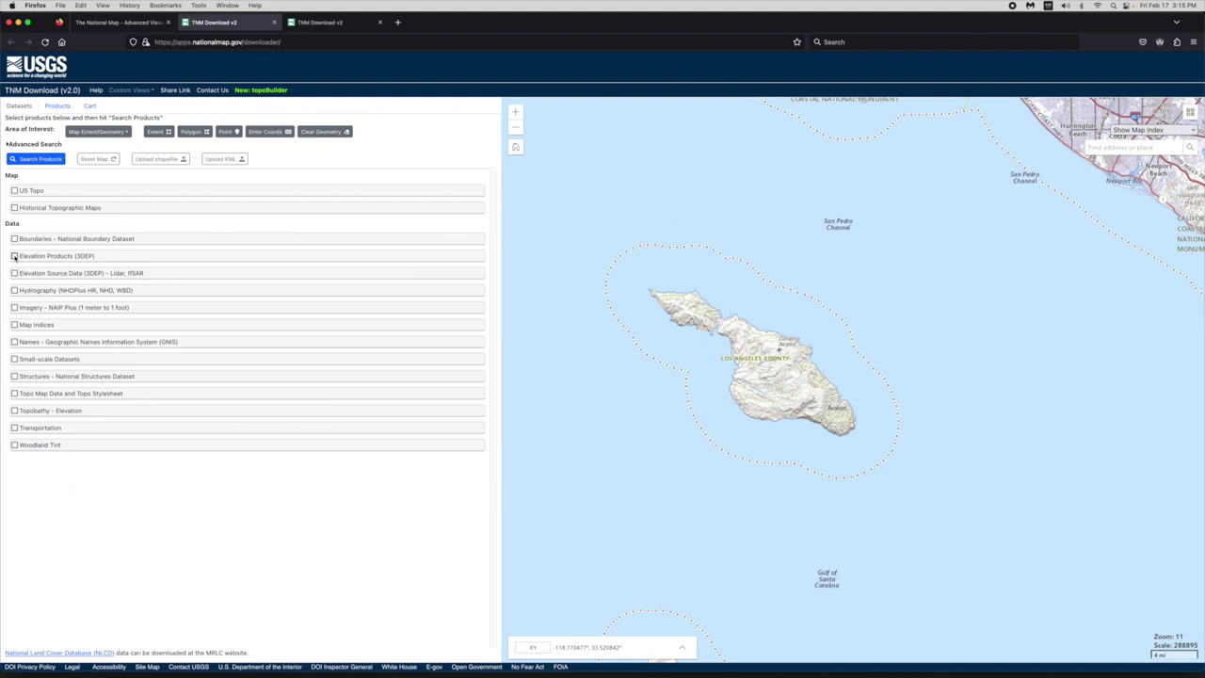
{"action": "left_click", "coordinate": [14, 256]}
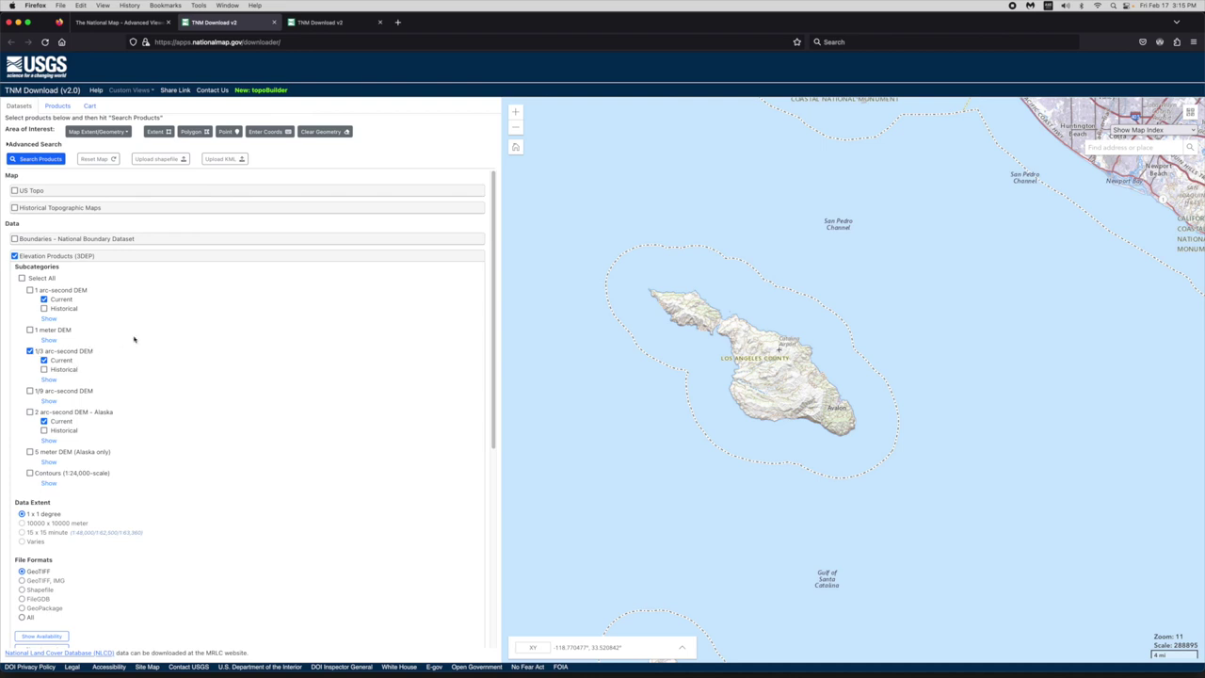
Draw a four-cornered polygon around the whole of Santa Catalina Island as the area of interest
{"action": "left_click", "coordinate": [193, 131]}
{"action": "left_click", "coordinate": [587, 230]}
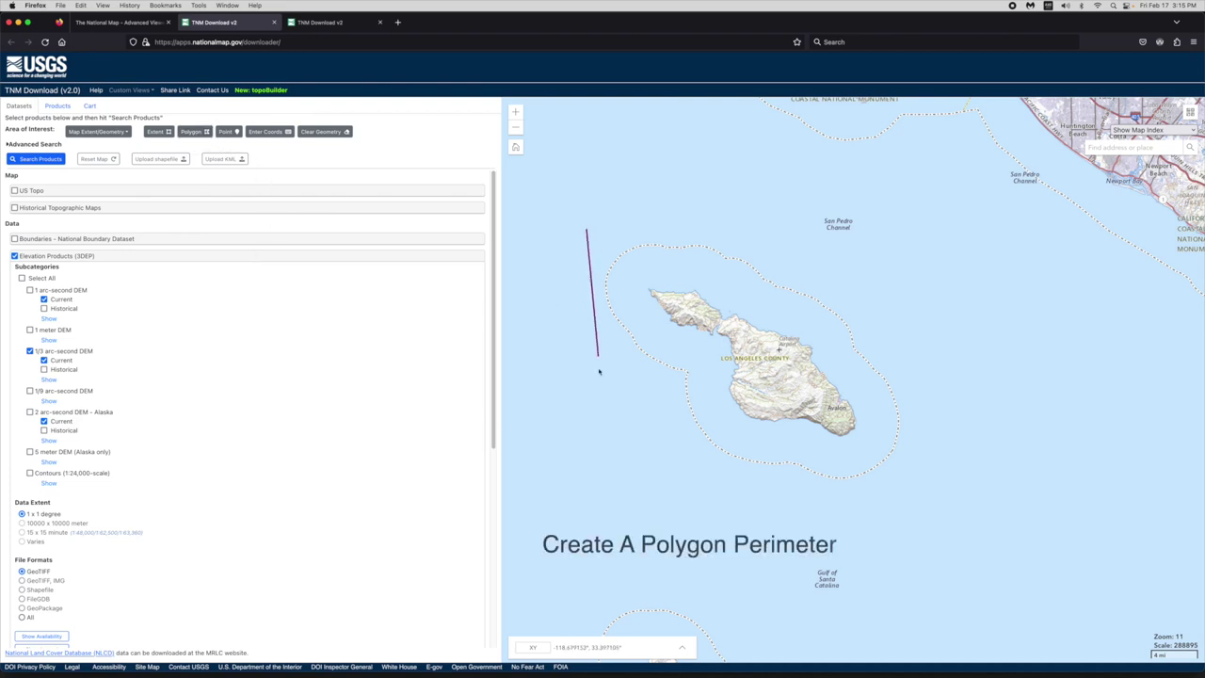
{"action": "left_click", "coordinate": [591, 516]}
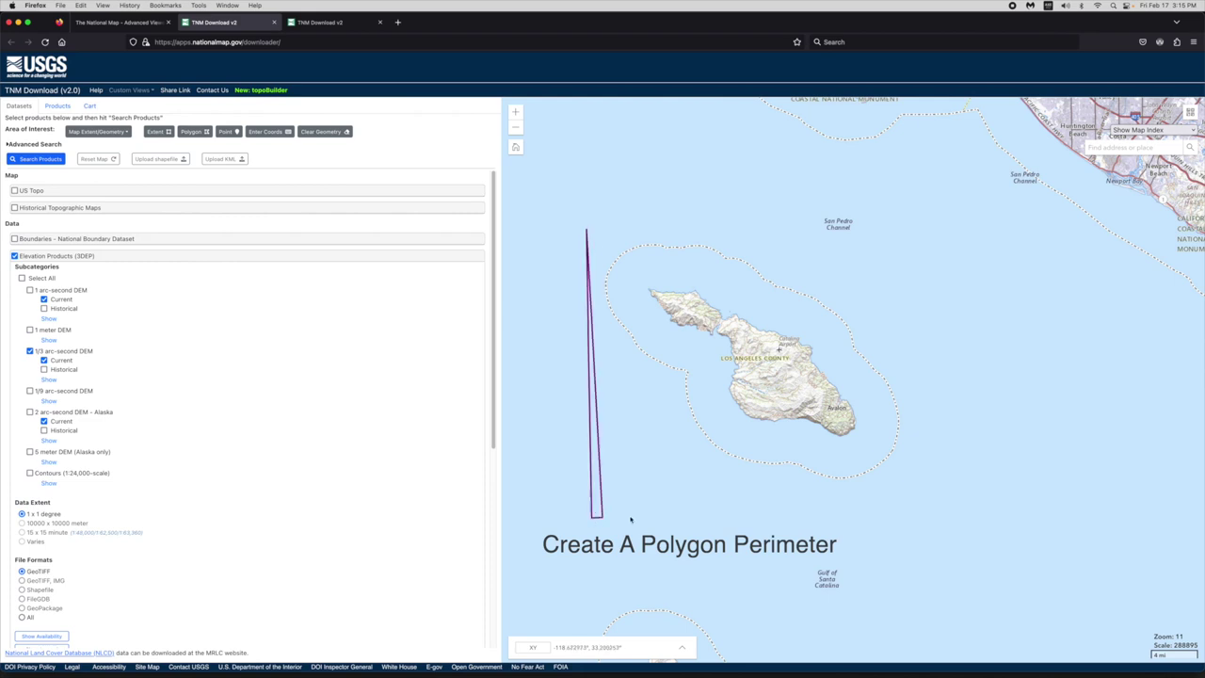
{"action": "left_click", "coordinate": [950, 520]}
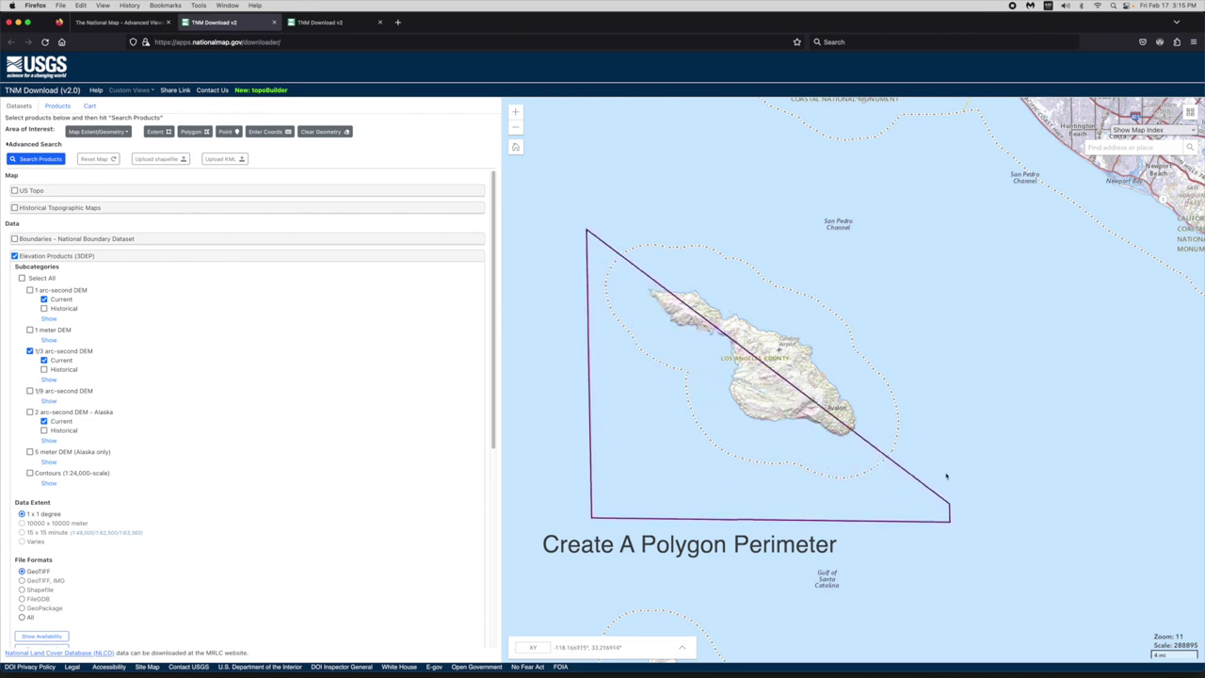
{"action": "double_click", "coordinate": [941, 230]}
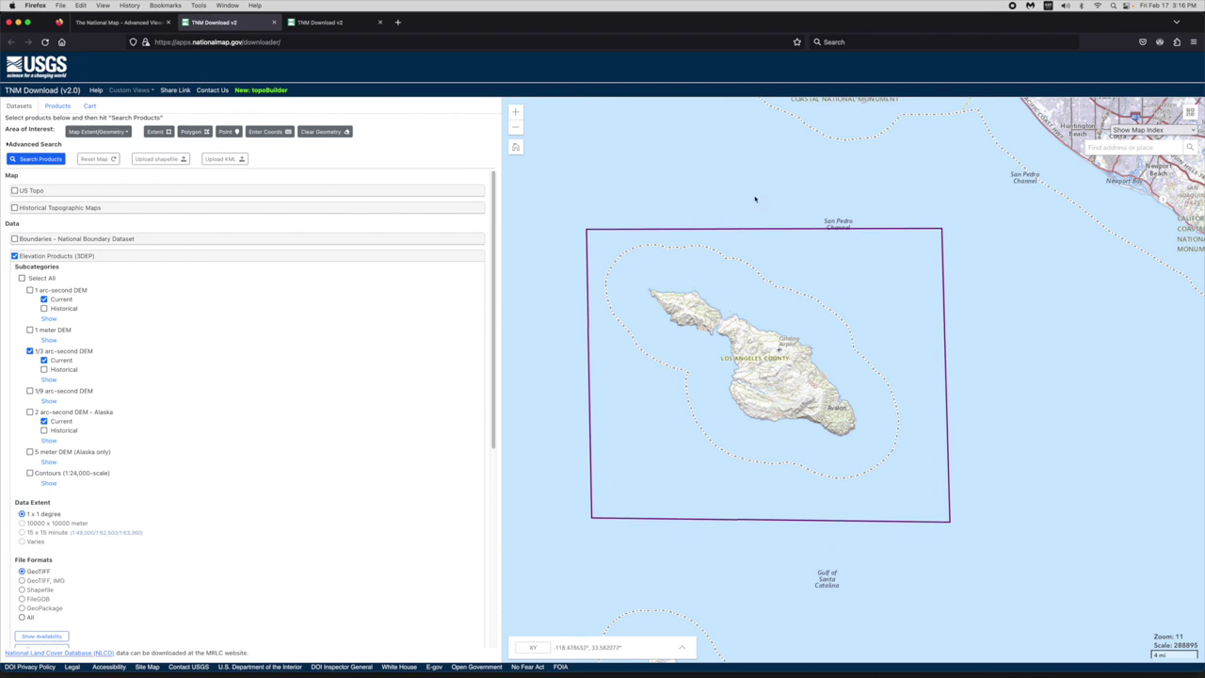
Search the elevation products for the polygon area and try to download the n34w119 GeoTIFF to the Desktop
{"action": "left_click", "coordinate": [35, 160]}
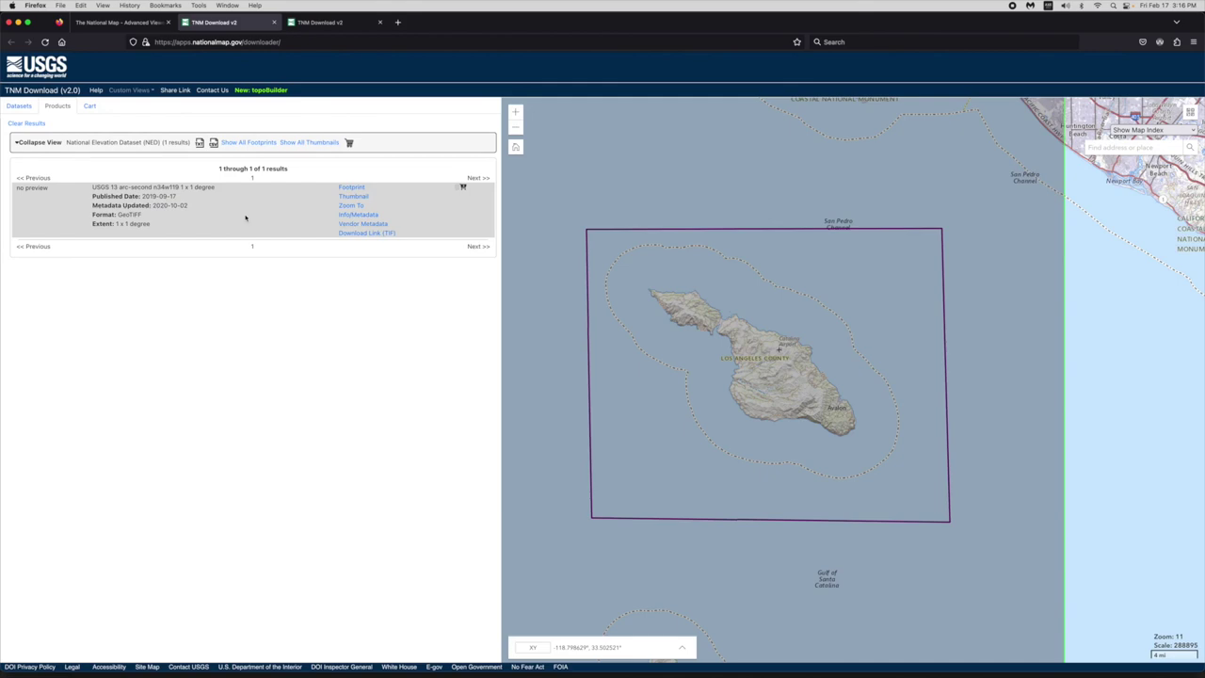
{"action": "scroll", "coordinate": [684, 343], "scroll_direction": "down", "scroll_amount": 2}
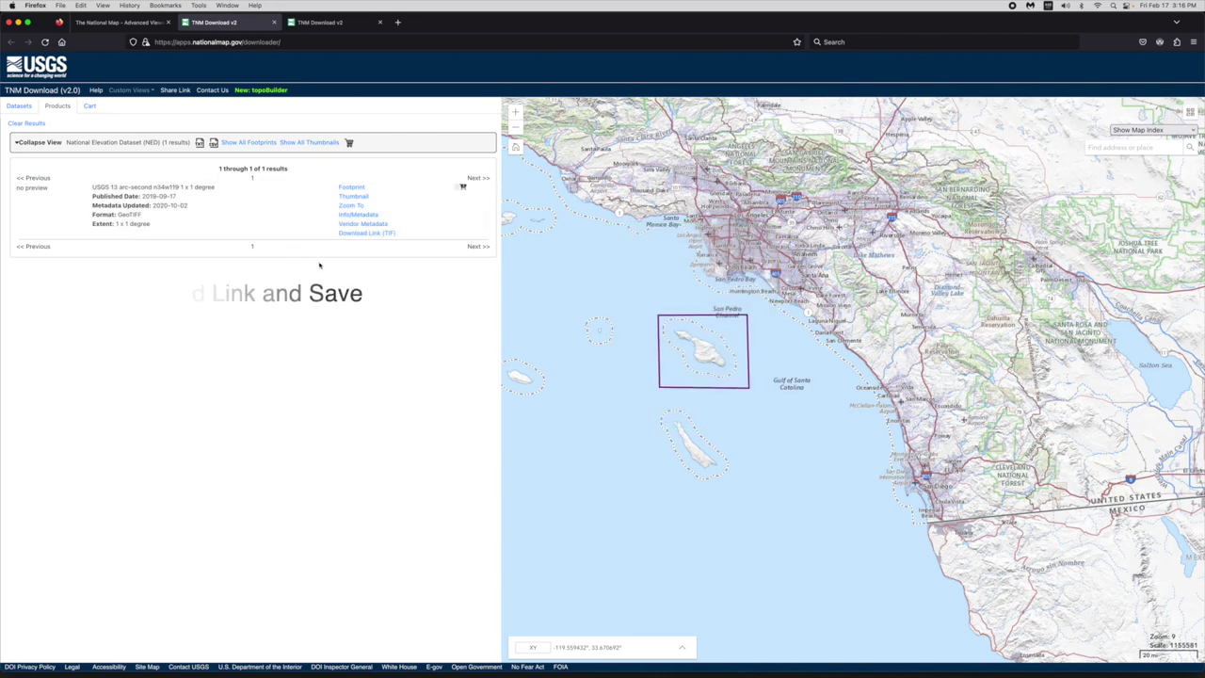
{"action": "left_click", "coordinate": [360, 233]}
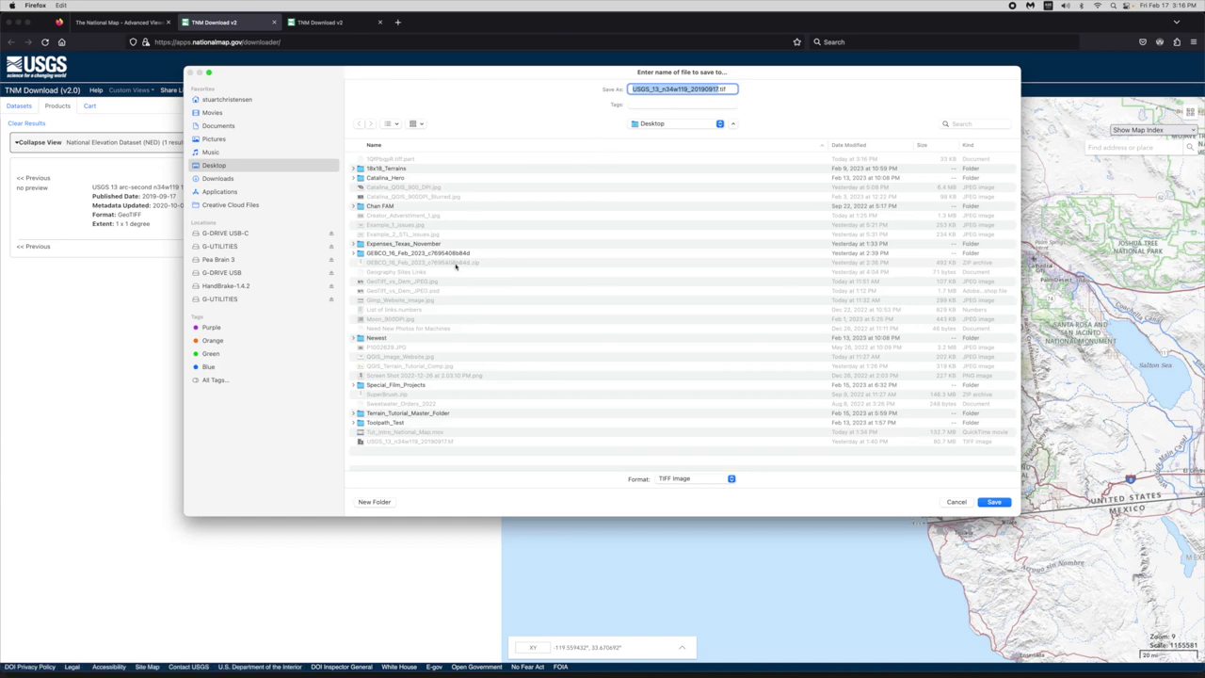
{"action": "left_click", "coordinate": [962, 503]}
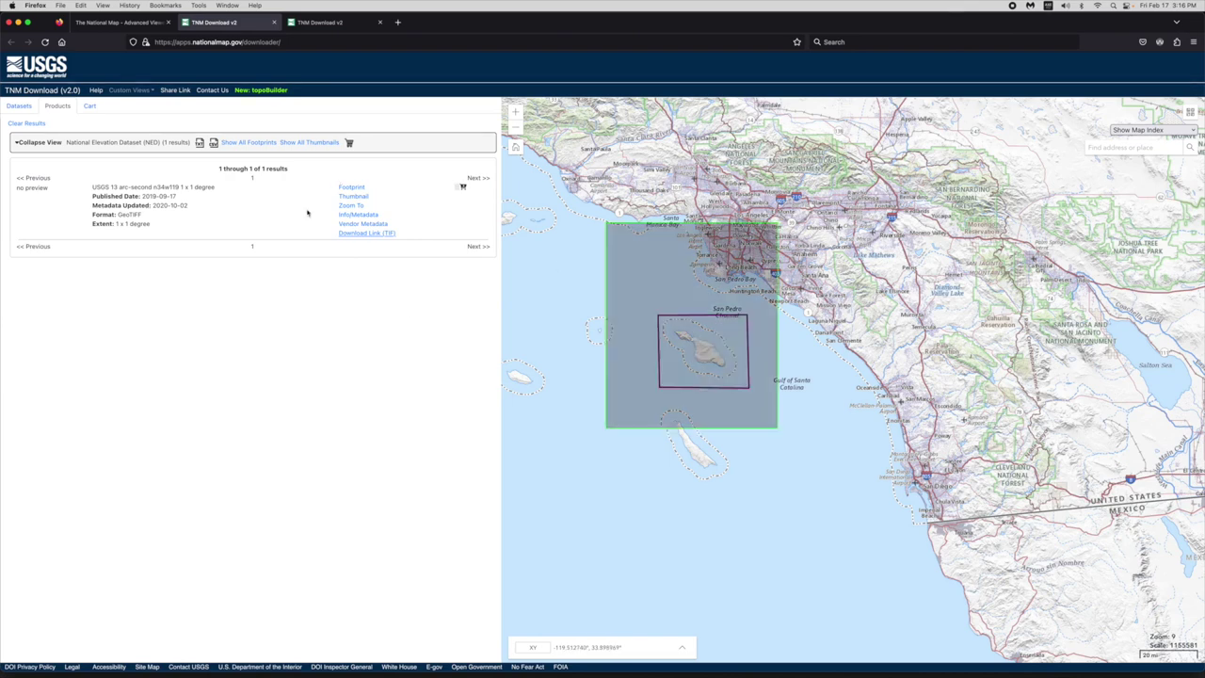
Return to the dataset selection and clear the polygon around Santa Catalina Island
{"action": "left_click", "coordinate": [21, 107]}
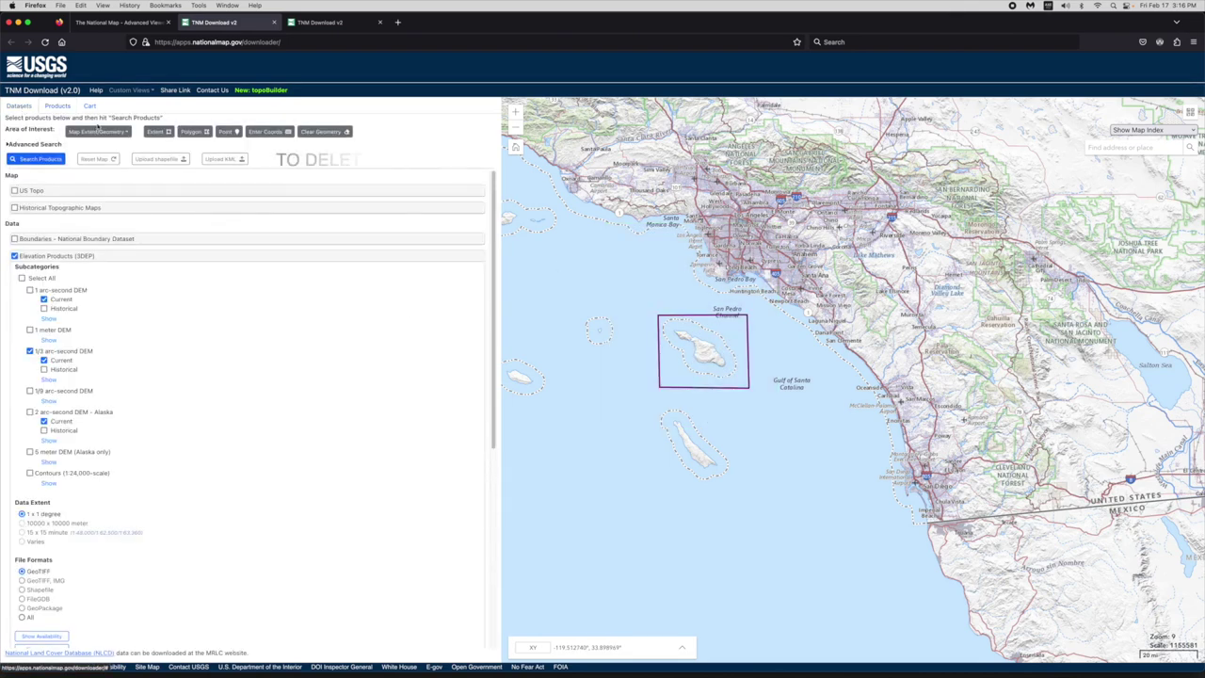
{"action": "left_click", "coordinate": [321, 132]}
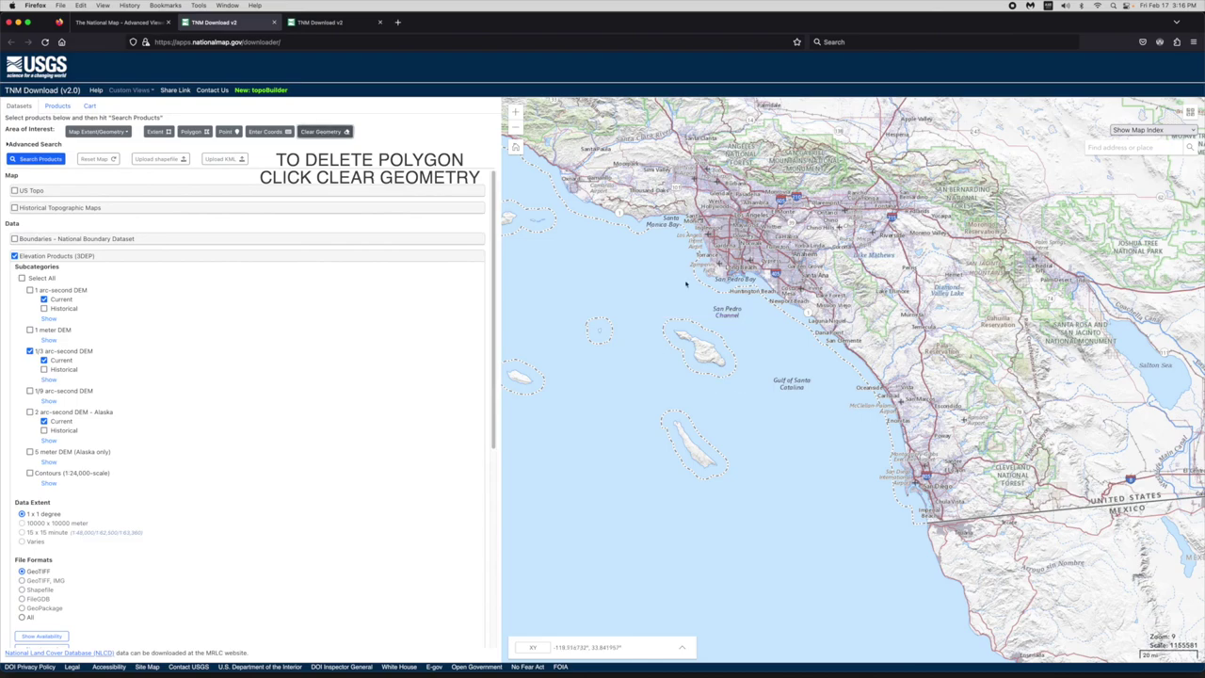
Draw a tall four-cornered polygon covering Lake Michigan's eastern shore, from north of Manistee National Forest down into northern Indiana
{"action": "scroll", "coordinate": [686, 282], "scroll_direction": "up", "scroll_amount": 3}
{"action": "left_click_drag", "start_coordinate": [686, 282], "coordinate": [594, 307]}
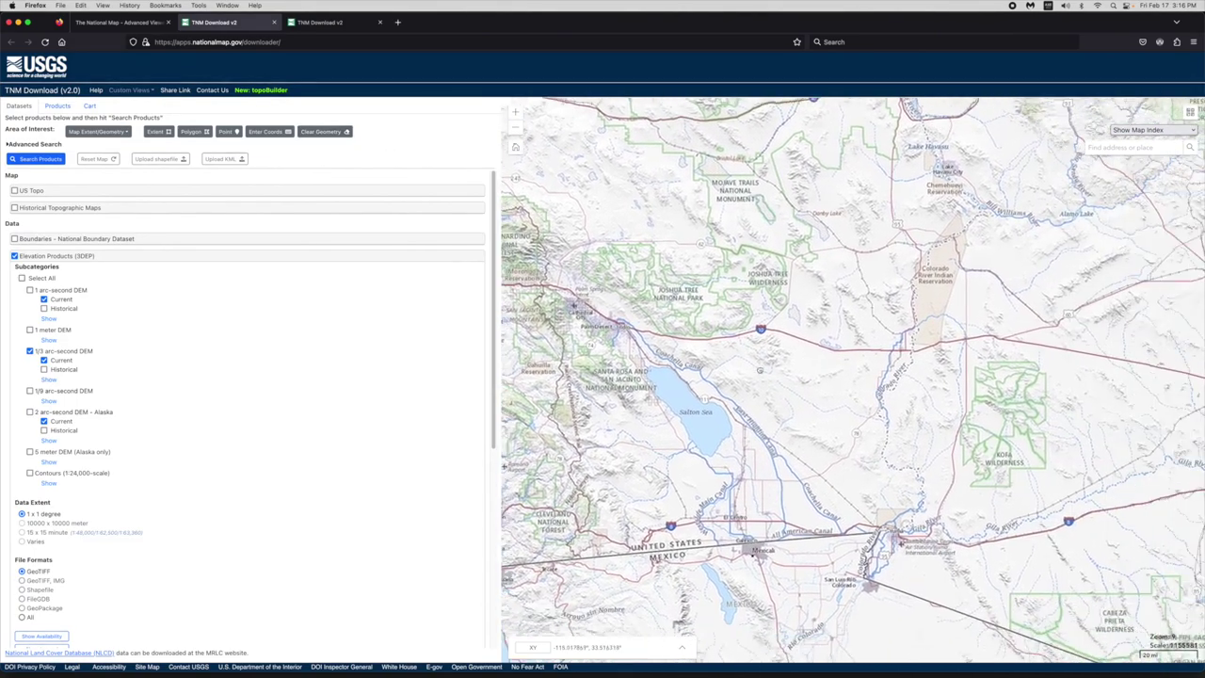
{"action": "scroll", "coordinate": [759, 370], "scroll_direction": "down", "scroll_amount": 4}
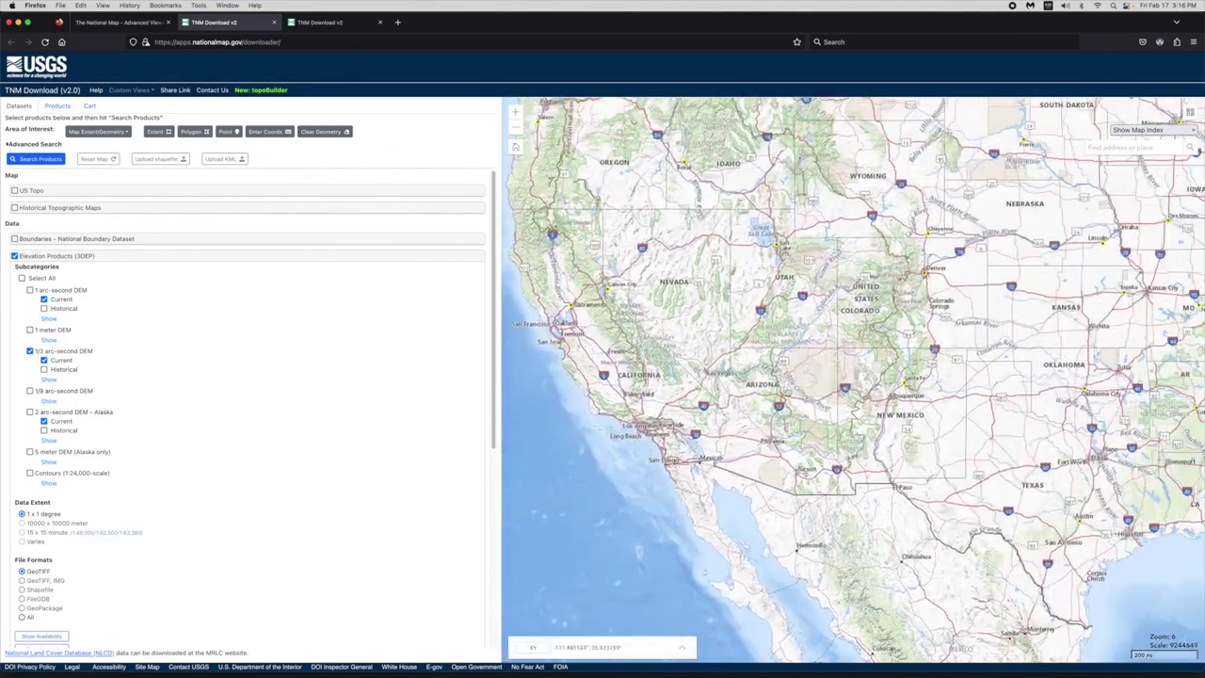
{"action": "scroll", "coordinate": [786, 390], "scroll_direction": "down", "scroll_amount": 2}
{"action": "left_click_drag", "start_coordinate": [1045, 311], "coordinate": [800, 376]}
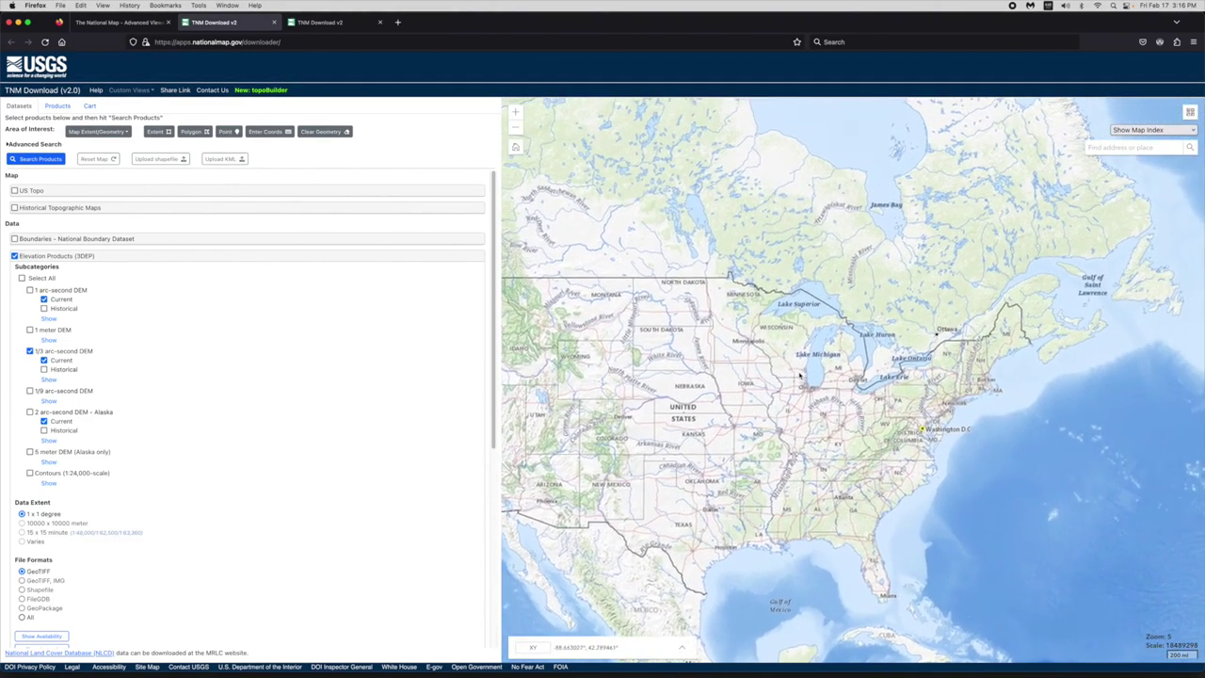
{"action": "scroll", "coordinate": [800, 376], "scroll_direction": "up", "scroll_amount": 3}
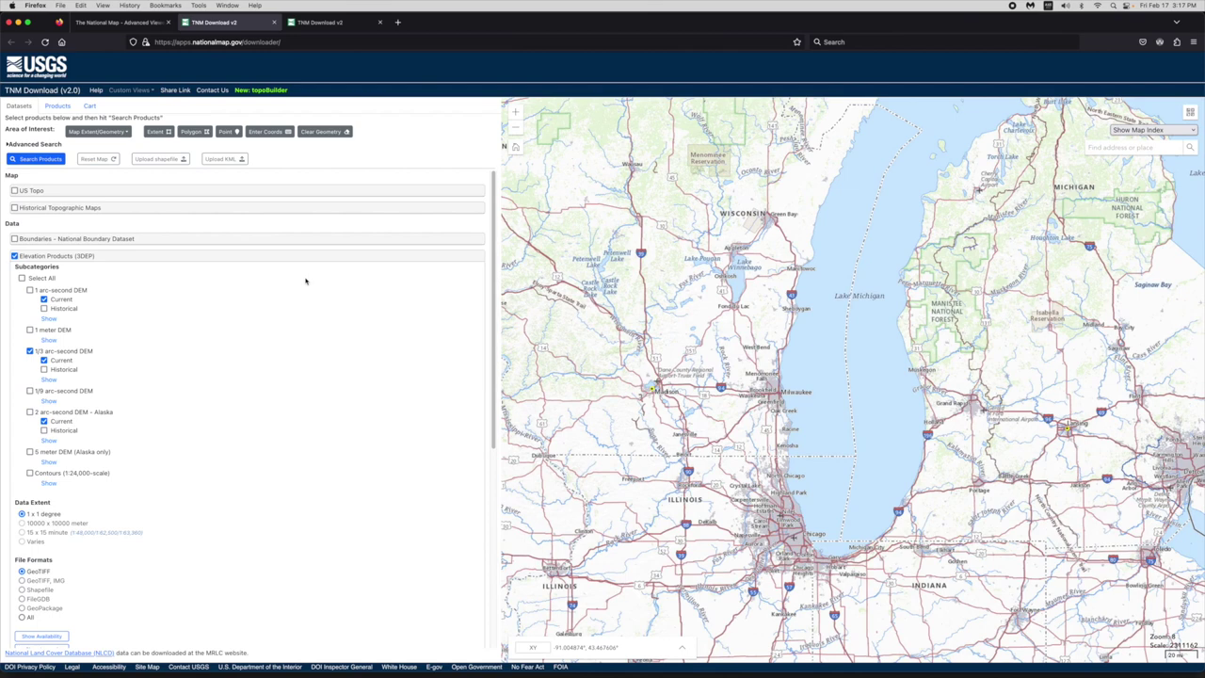
{"action": "left_click", "coordinate": [193, 131]}
{"action": "left_click", "coordinate": [842, 242]}
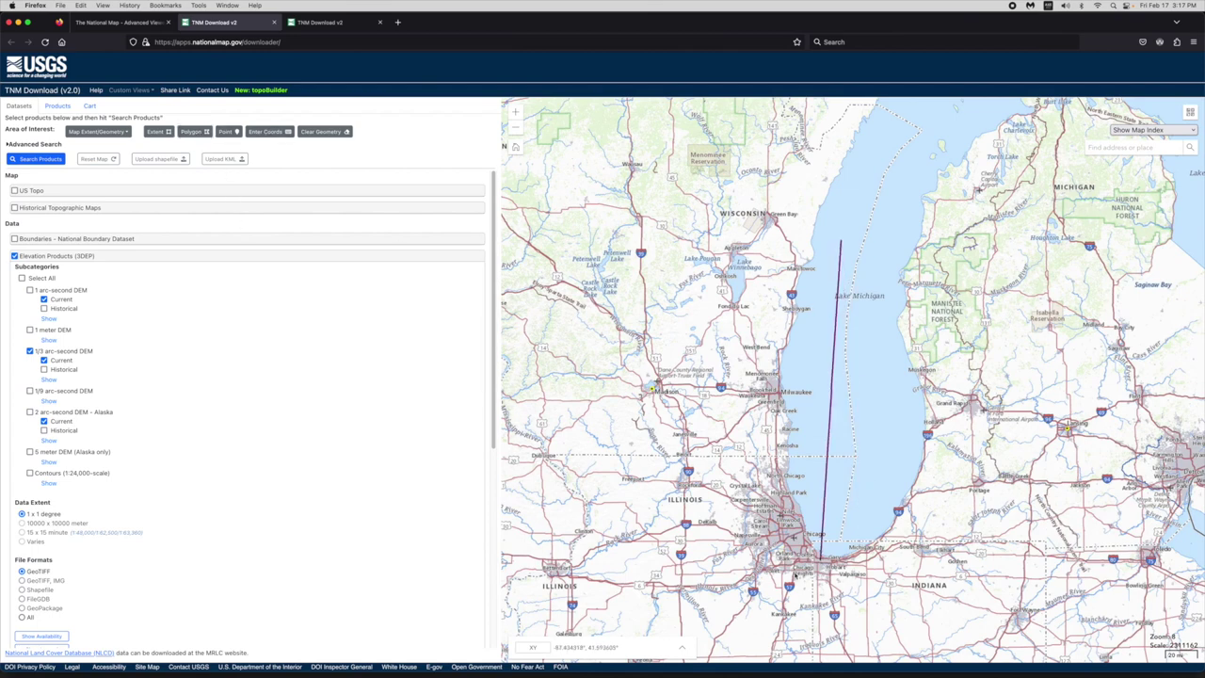
{"action": "left_click", "coordinate": [840, 602]}
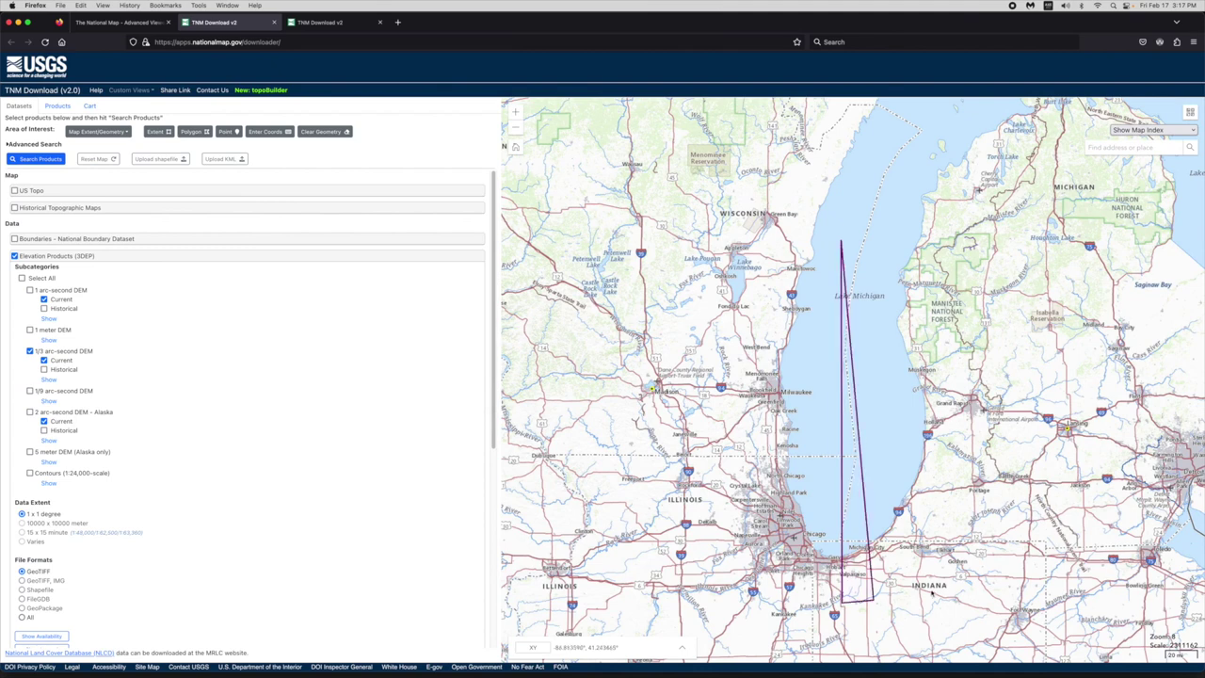
{"action": "left_click", "coordinate": [1025, 601]}
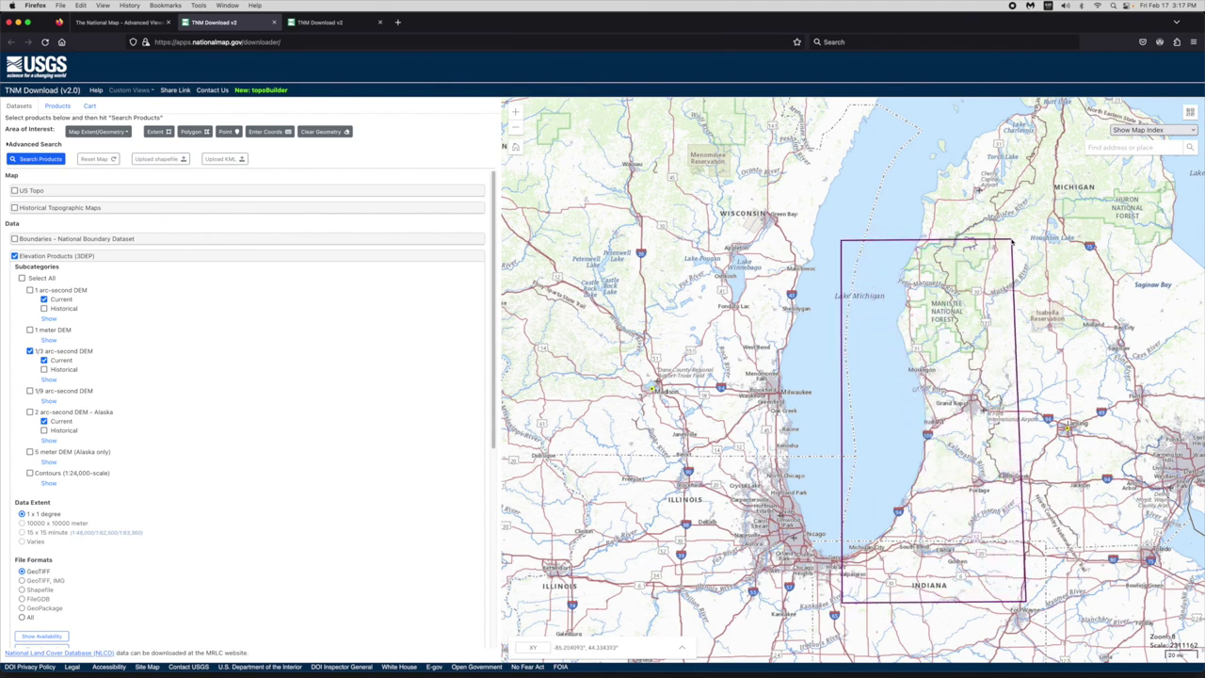
{"action": "double_click", "coordinate": [1012, 240]}
Search the elevation products for the Lake Michigan polygon and examine which map tile each listed result covers
{"action": "left_click", "coordinate": [32, 159]}
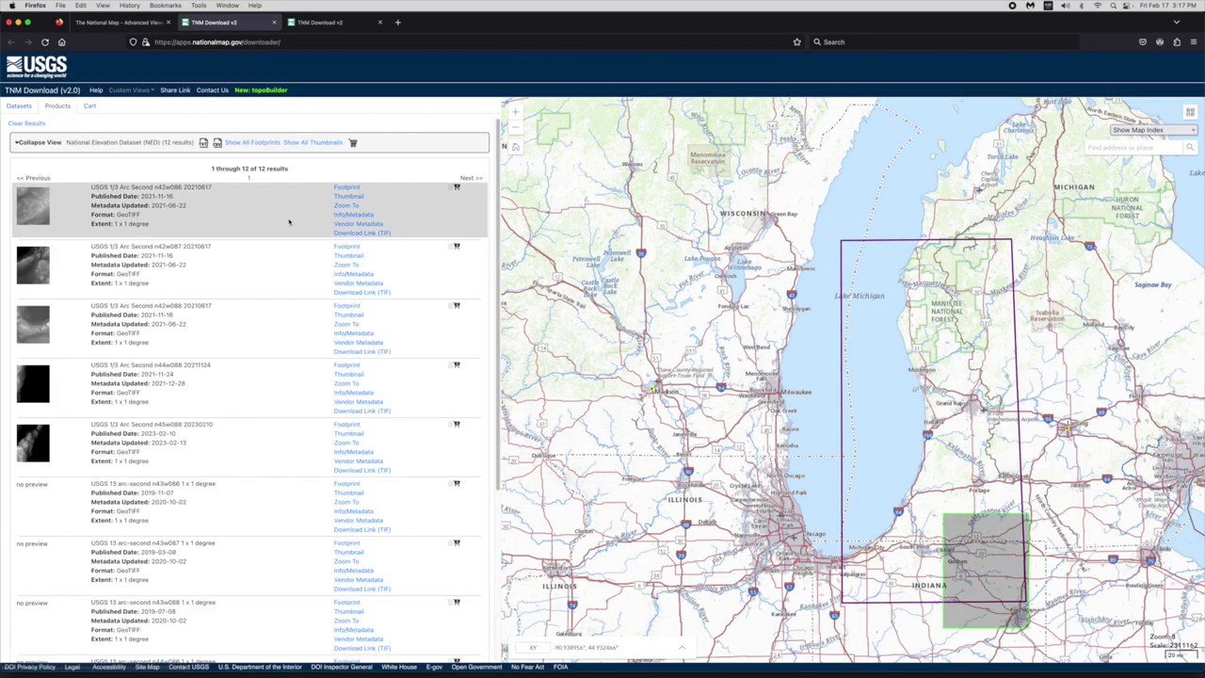
{"action": "scroll", "coordinate": [268, 249], "scroll_direction": "down", "scroll_amount": 2}
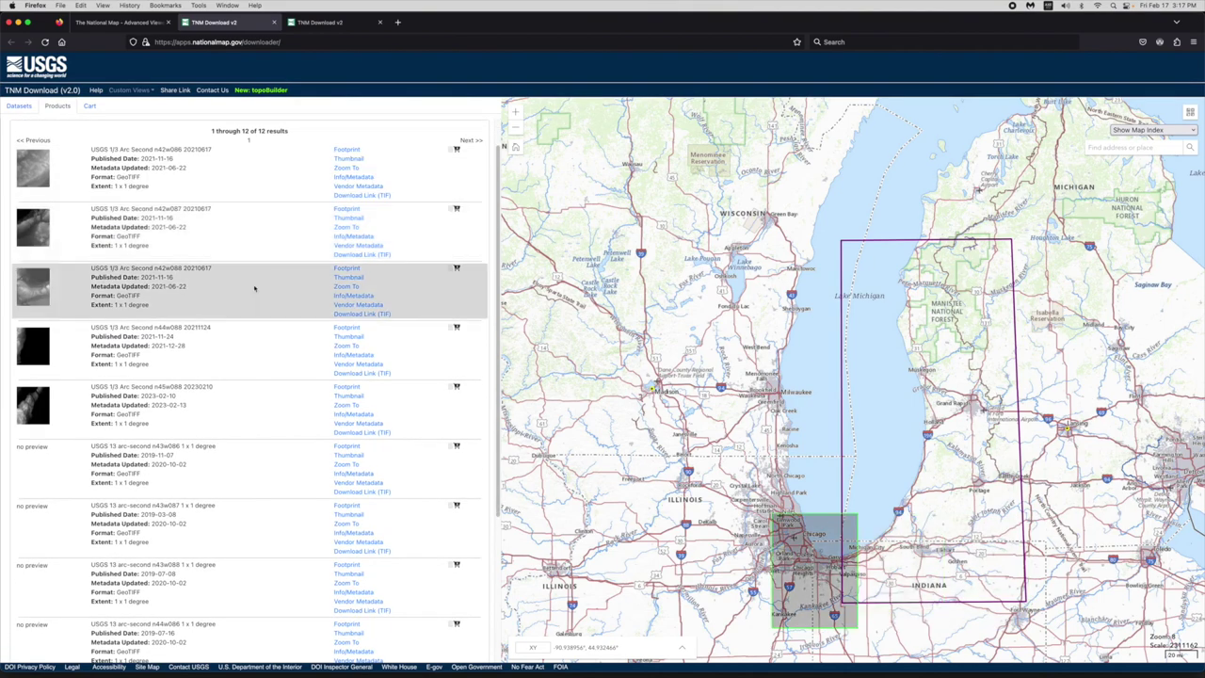
{"action": "scroll", "coordinate": [263, 310], "scroll_direction": "down", "scroll_amount": 1}
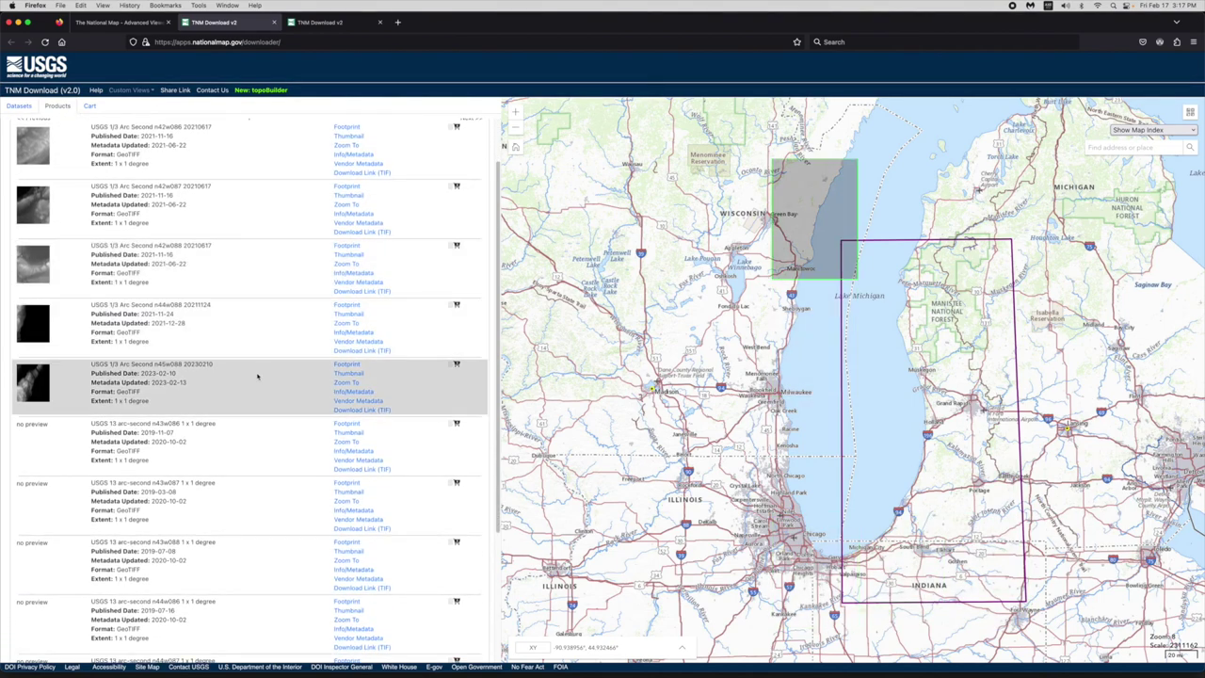
{"action": "scroll", "coordinate": [259, 381], "scroll_direction": "down", "scroll_amount": 1}
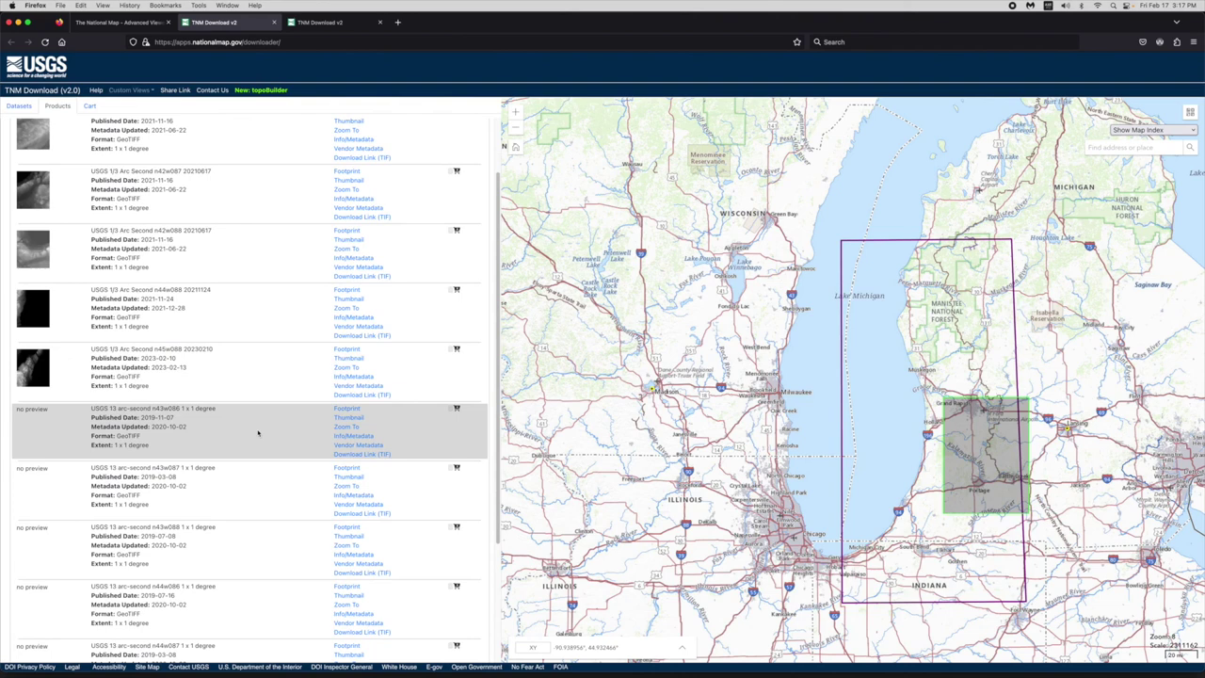
{"action": "scroll", "coordinate": [259, 433], "scroll_direction": "down", "scroll_amount": 1}
{"action": "scroll", "coordinate": [270, 462], "scroll_direction": "down", "scroll_amount": 1}
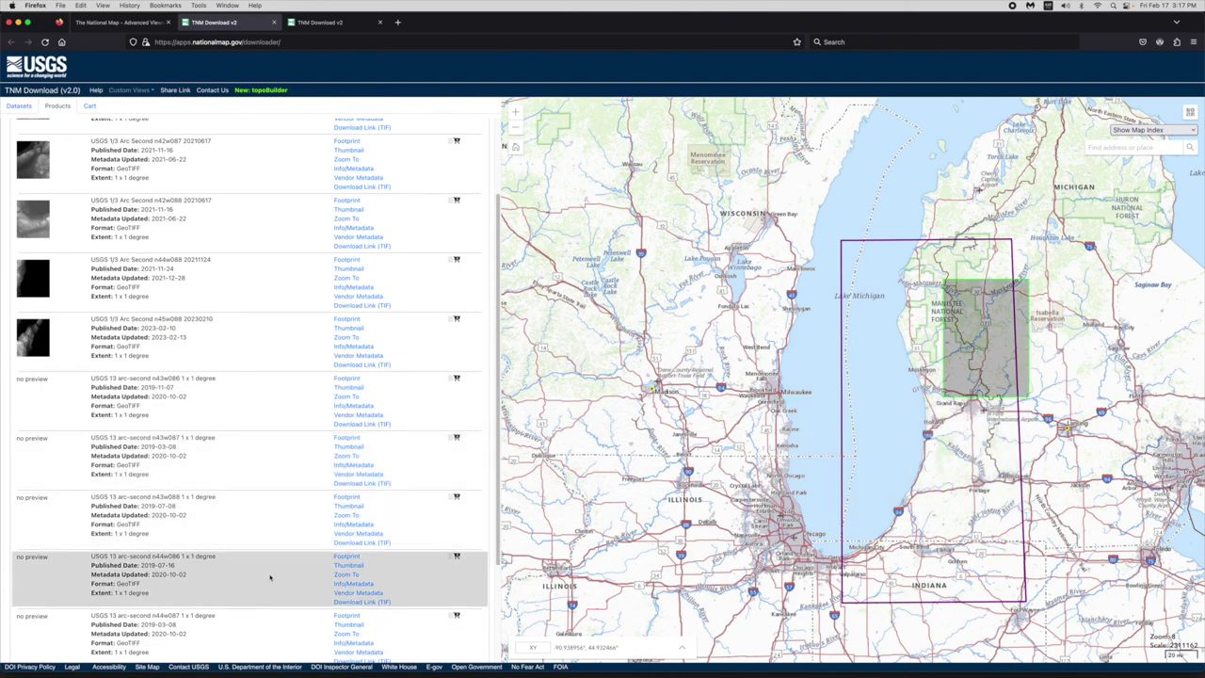
{"action": "scroll", "coordinate": [269, 574], "scroll_direction": "down", "scroll_amount": 1}
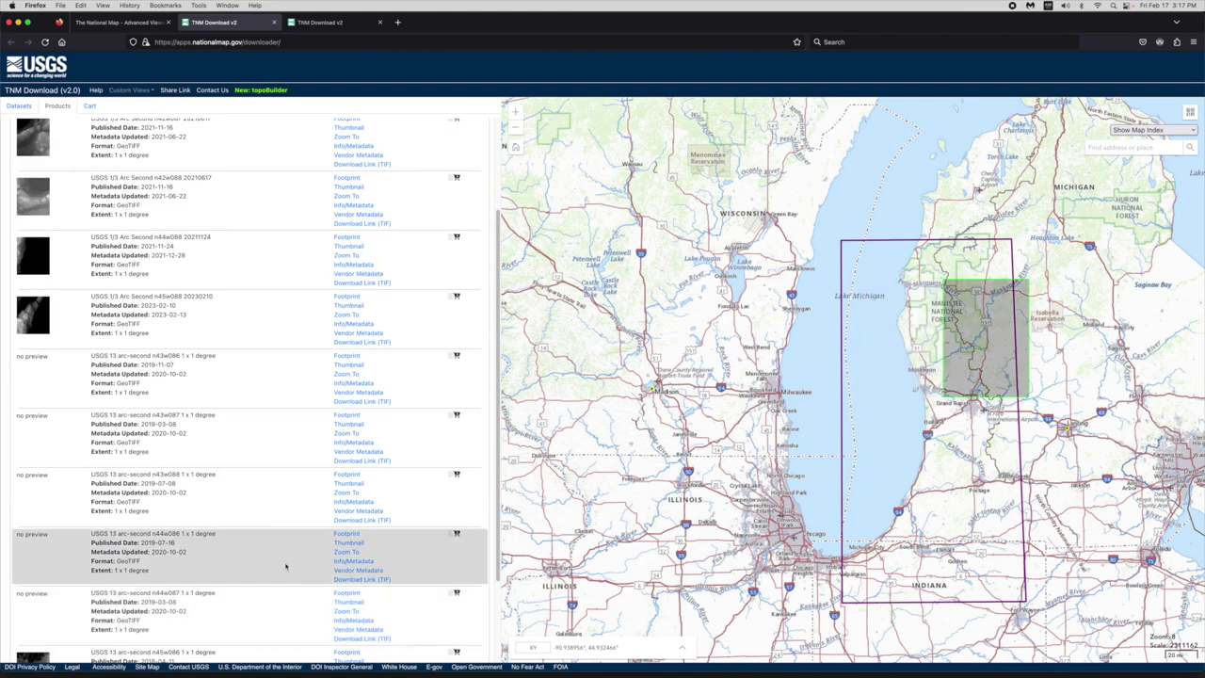
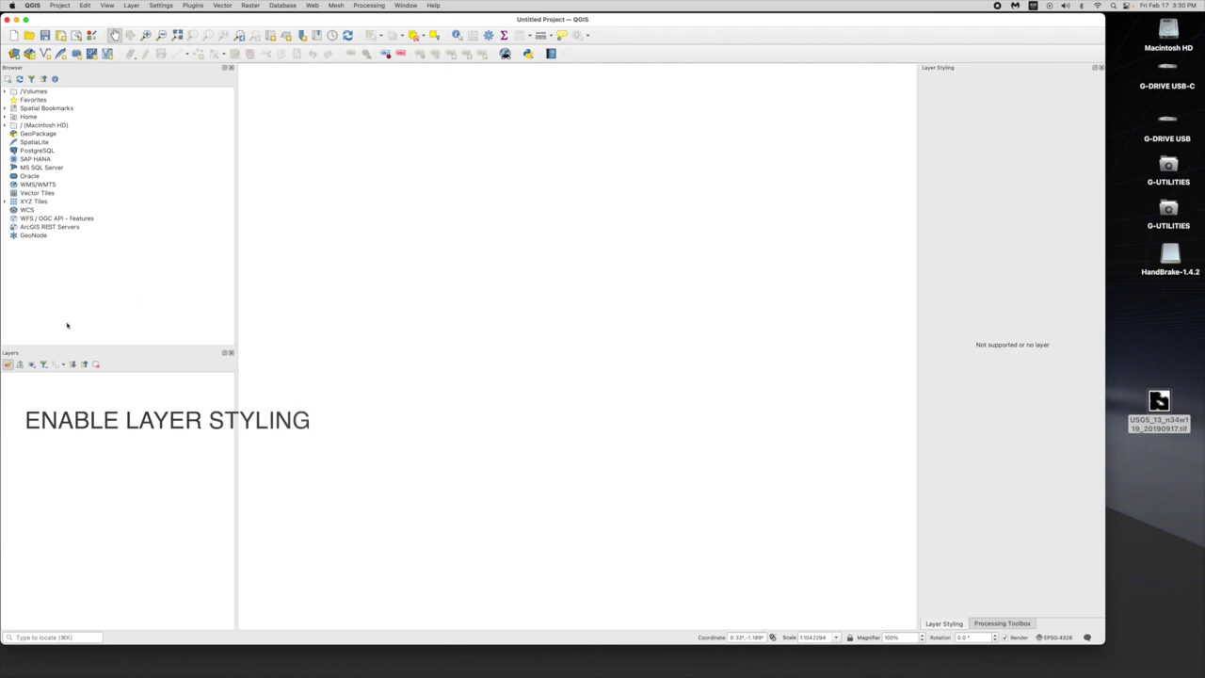
Switch to QGIS, hide the Layer Styling panel and show it again
{"action": "left_click", "coordinate": [7, 364]}
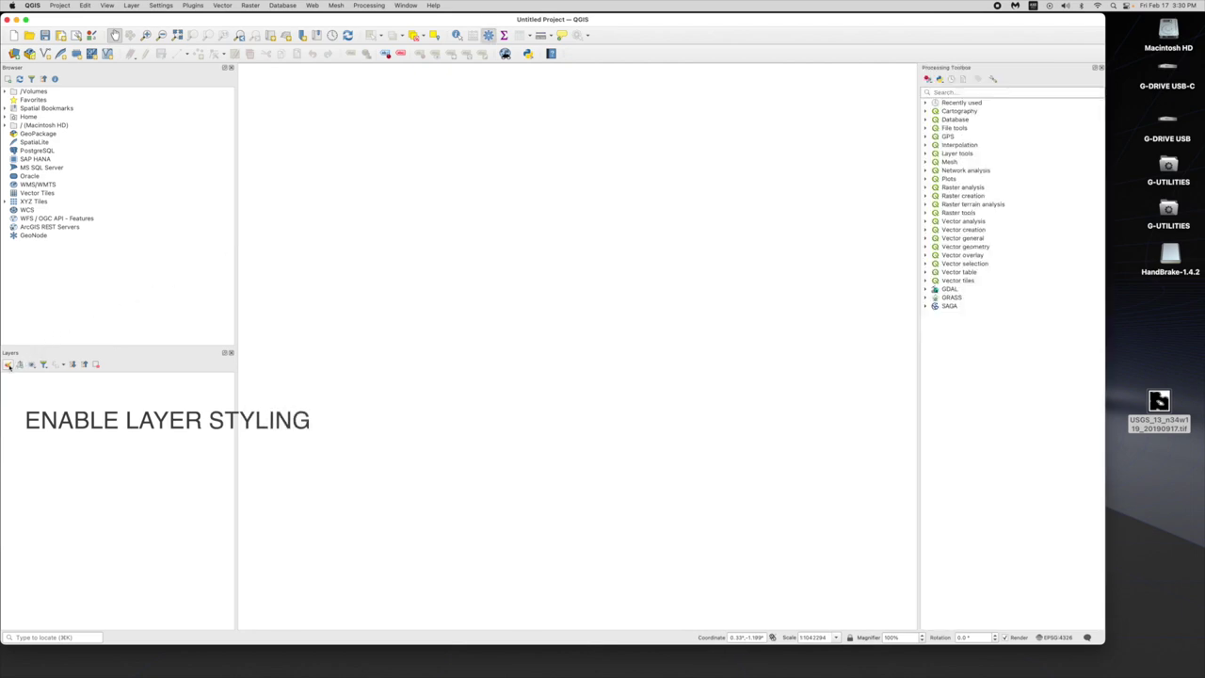
{"action": "left_click", "coordinate": [7, 365]}
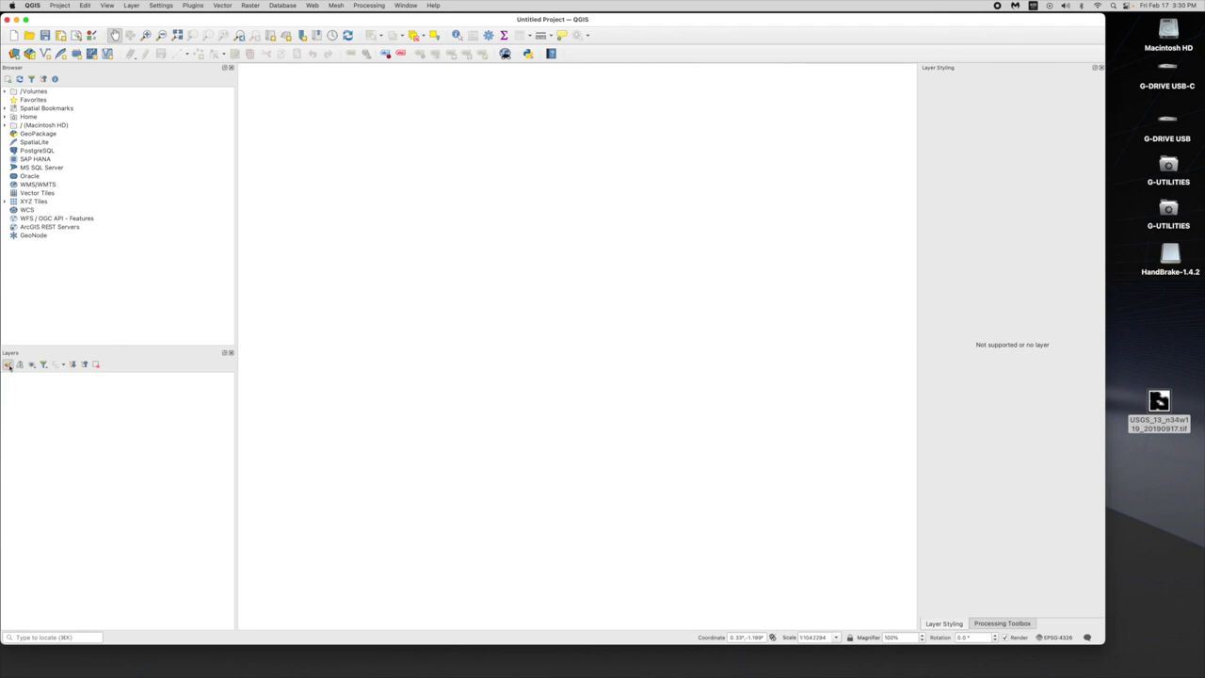
Load USGS_13_n34w119_20190917.tif from the desktop as a raster layer and fill the map view with Santa Catalina Island
{"action": "left_click", "coordinate": [8, 365]}
{"action": "left_click", "coordinate": [7, 365]}
{"action": "left_click", "coordinate": [1158, 402]}
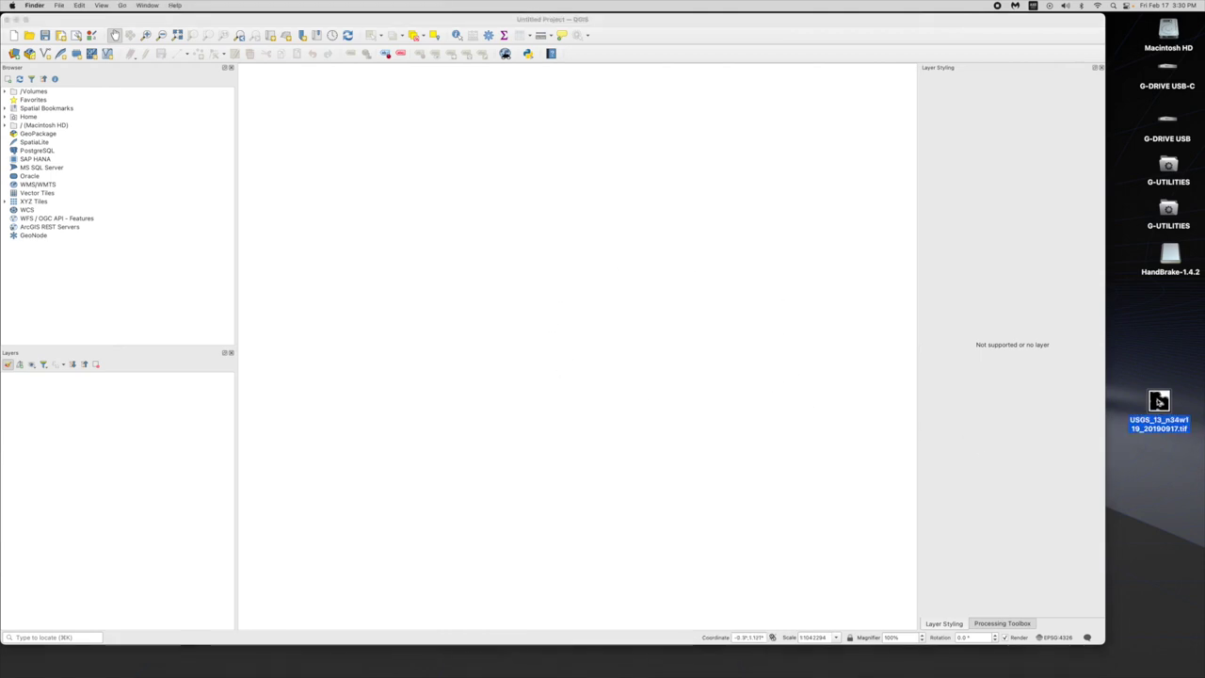
{"action": "mouse_move", "coordinate": [1158, 402]}
{"action": "left_mouse_down"}
{"action": "mouse_move", "coordinate": [618, 357]}
{"action": "mouse_move", "coordinate": [661, 329]}
{"action": "mouse_move", "coordinate": [590, 314]}
{"action": "mouse_move", "coordinate": [536, 330]}
{"action": "left_mouse_up"}
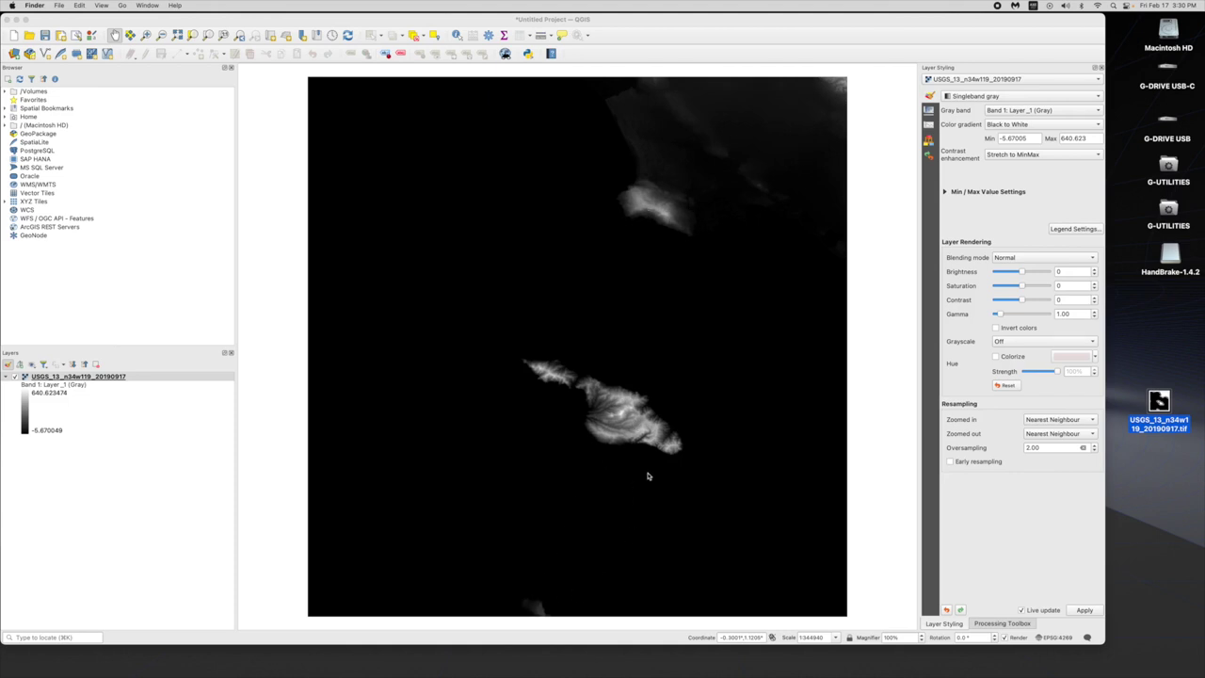
{"action": "scroll", "coordinate": [647, 476], "scroll_direction": "up", "scroll_amount": 1}
{"action": "scroll", "coordinate": [632, 442], "scroll_direction": "up", "scroll_amount": 1}
{"action": "left_click_drag", "start_coordinate": [566, 276], "coordinate": [653, 353]}
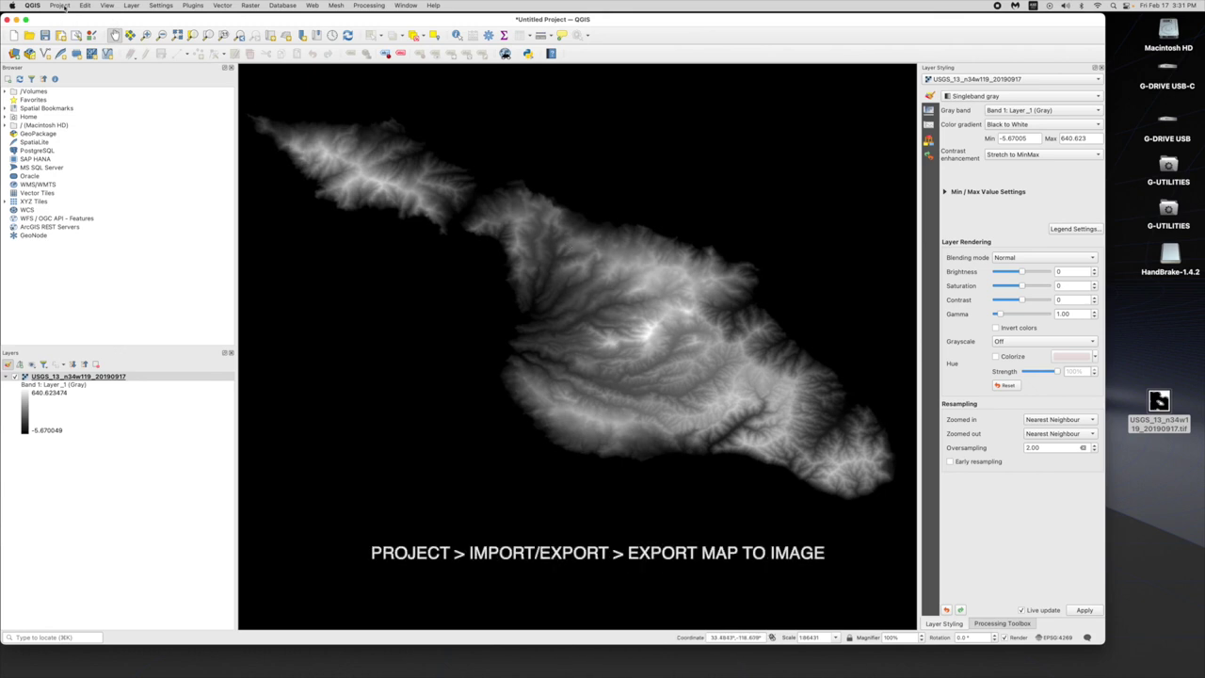
Try exporting the island's map view as an image at 900 dpi without annotations, and cancel at the file naming stage
{"action": "left_click", "coordinate": [60, 6]}
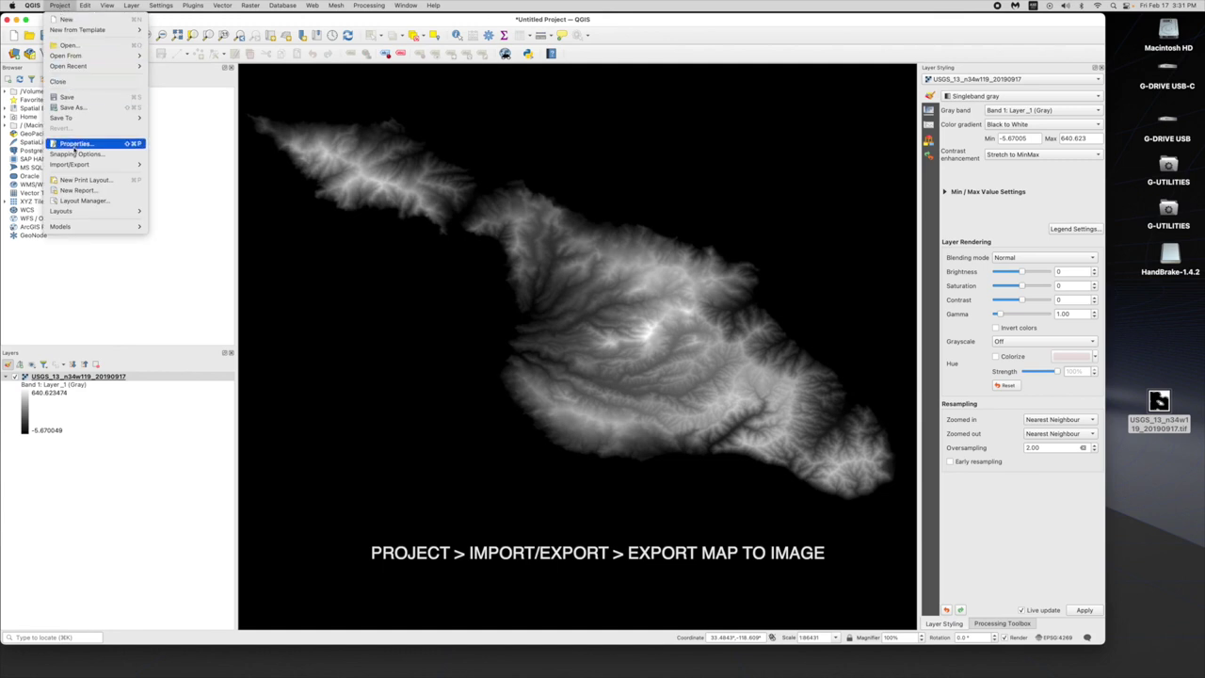
{"action": "mouse_move", "coordinate": [76, 167]}
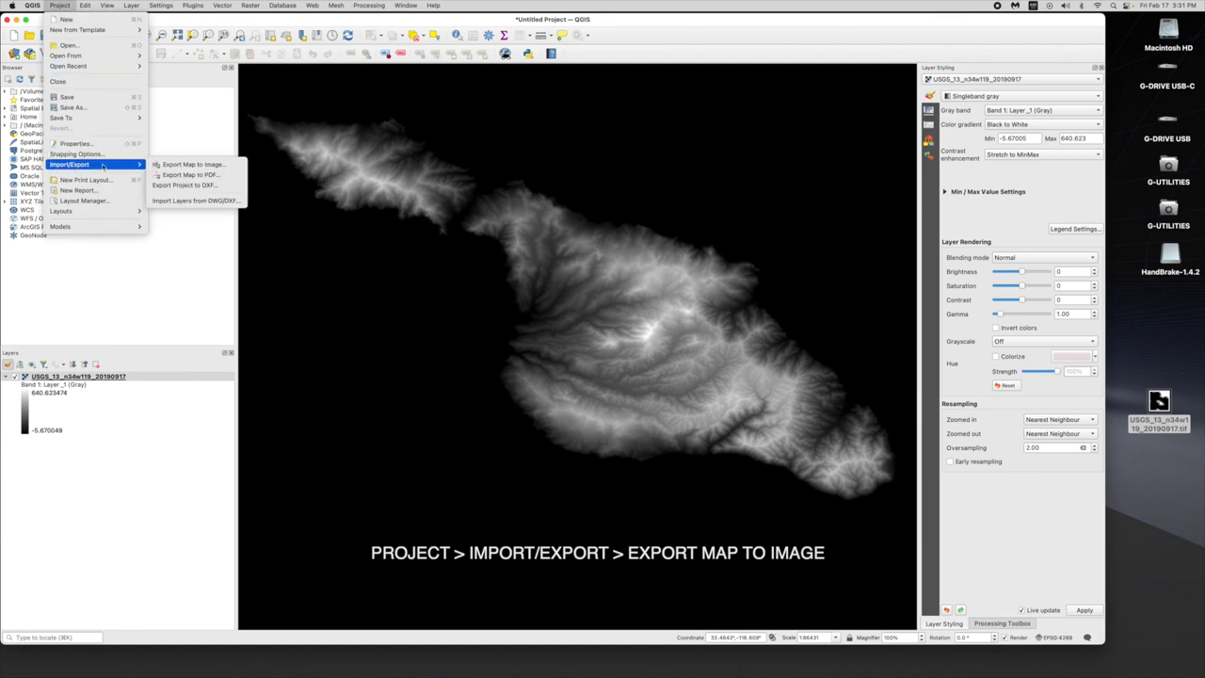
{"action": "left_click", "coordinate": [195, 166]}
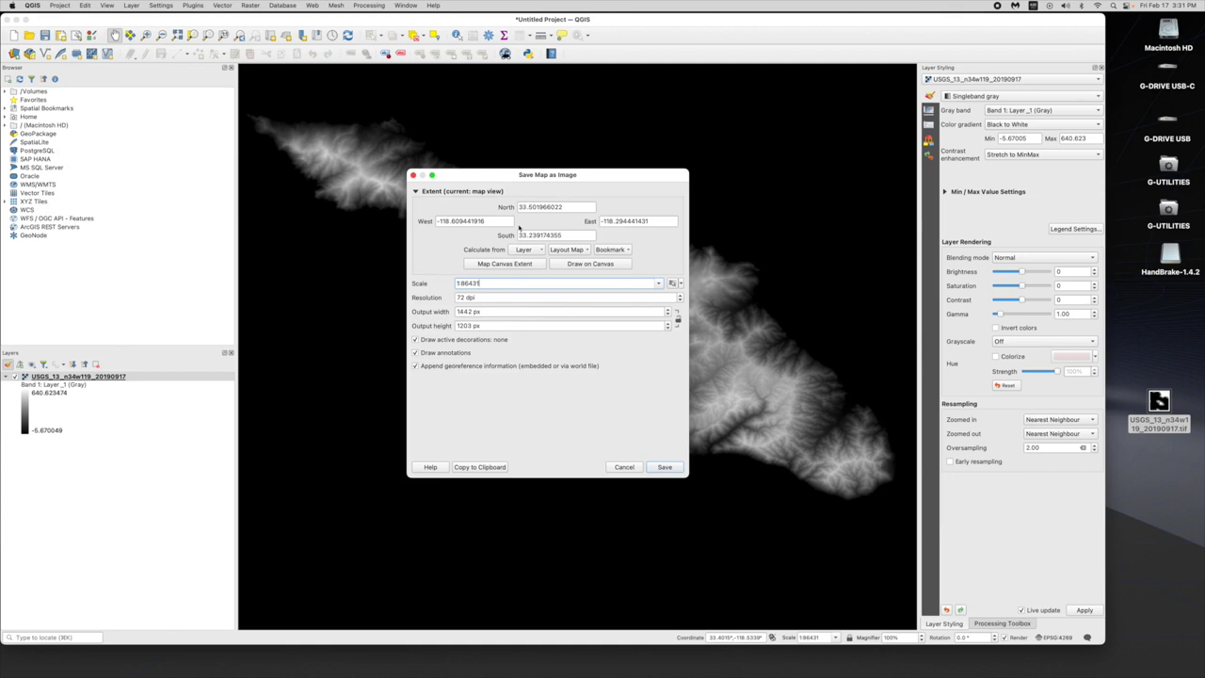
{"action": "left_click_drag", "start_coordinate": [612, 177], "coordinate": [299, 315]}
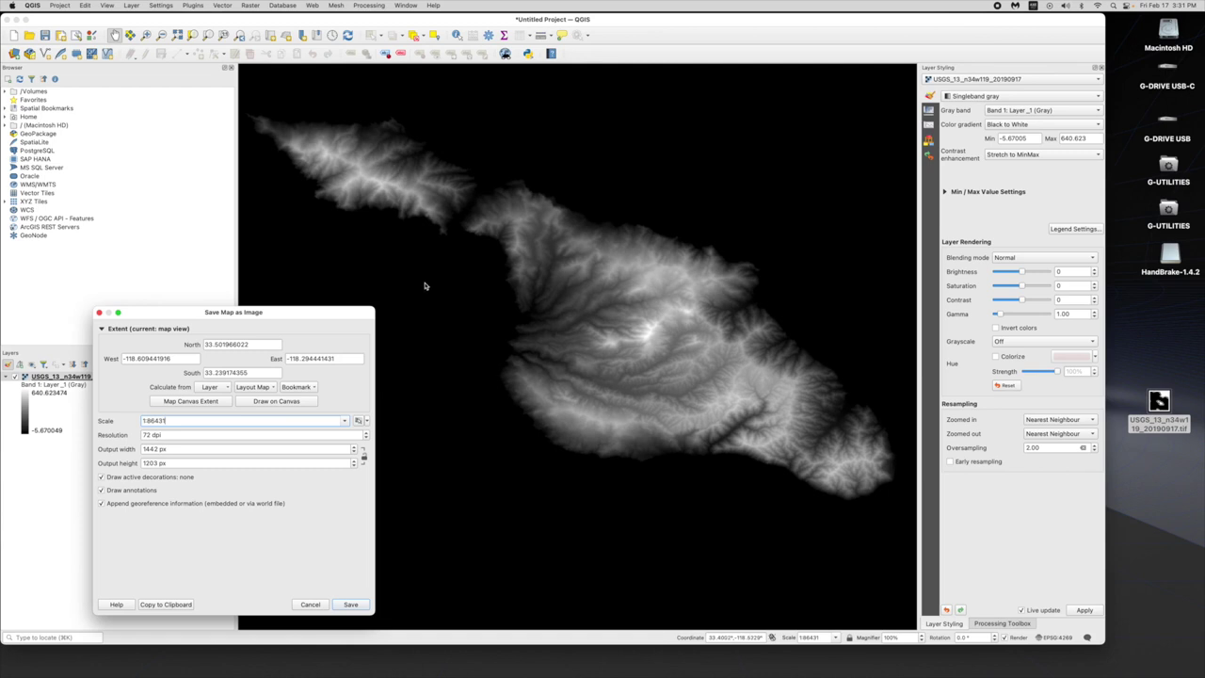
{"action": "left_click_drag", "start_coordinate": [329, 314], "coordinate": [715, 180]}
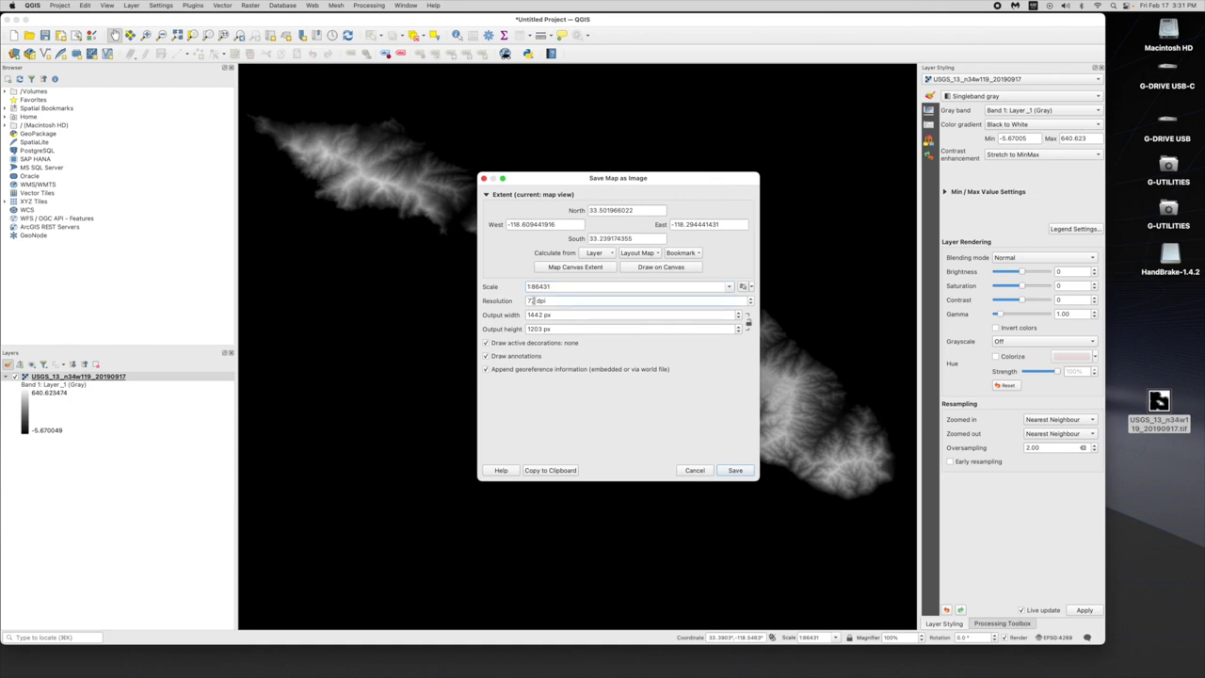
{"action": "double_click", "coordinate": [531, 300]}
{"action": "type", "text": "900"}
{"action": "left_click", "coordinate": [486, 357]}
{"action": "left_click", "coordinate": [734, 470]}
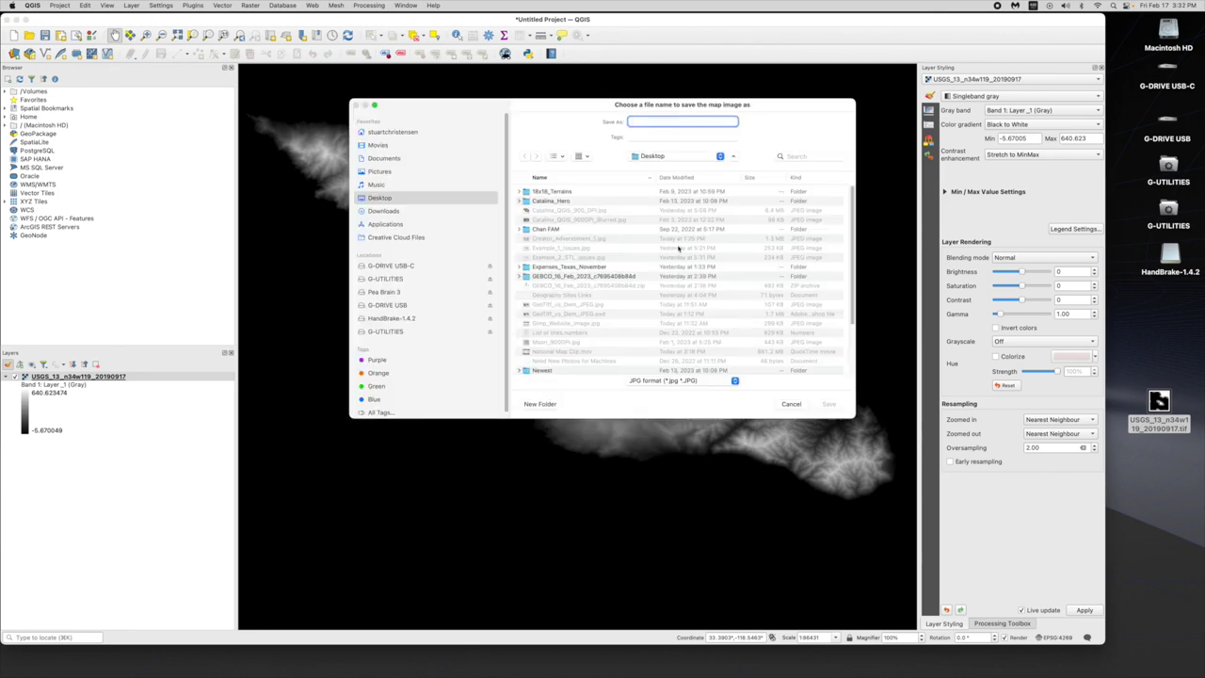
{"action": "left_click", "coordinate": [795, 404]}
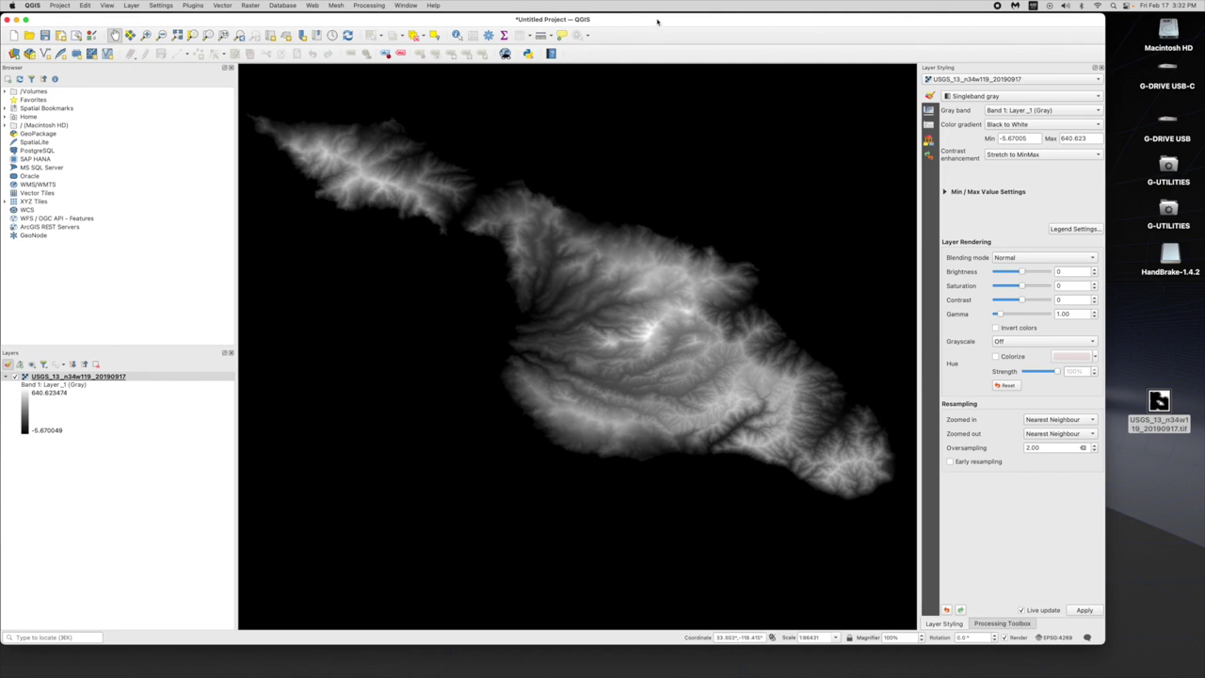
Add the nine USGS GeoTIFF tiles covering n42 to n44 and w085 to w087 to the Grand_Haven_Merge project
{"action": "left_click_drag", "start_coordinate": [658, 21], "coordinate": [663, 22]}
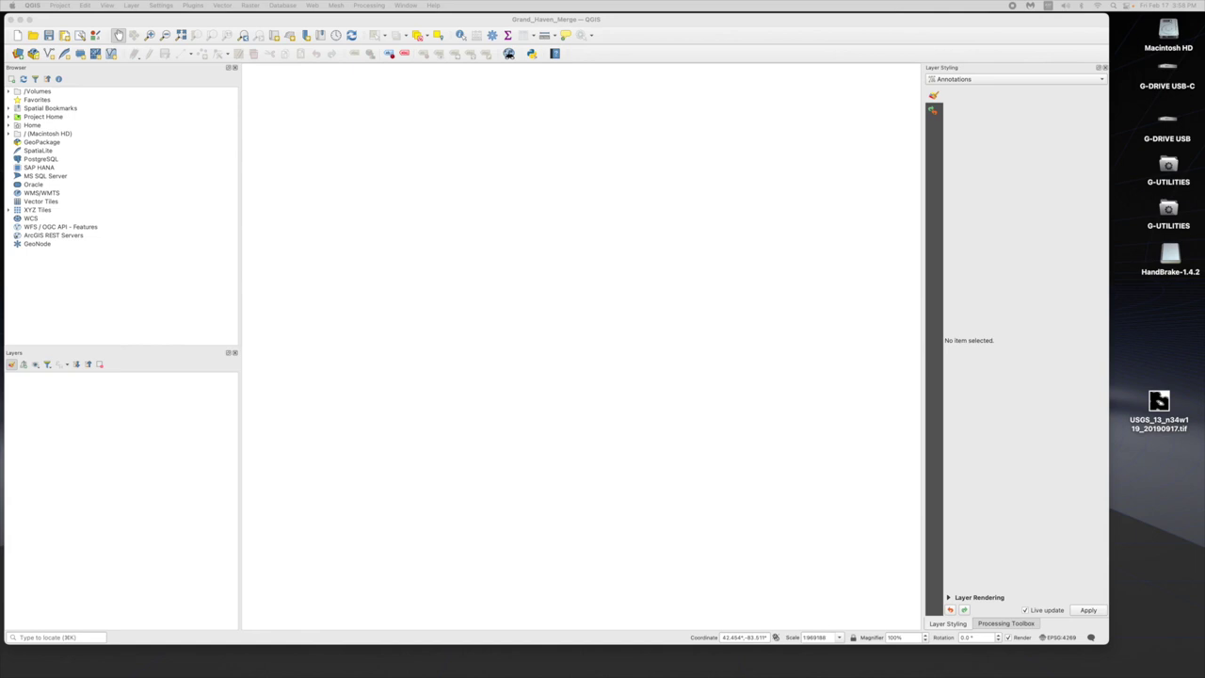
{"action": "left_click_drag", "start_coordinate": [1091, 405], "coordinate": [493, 233]}
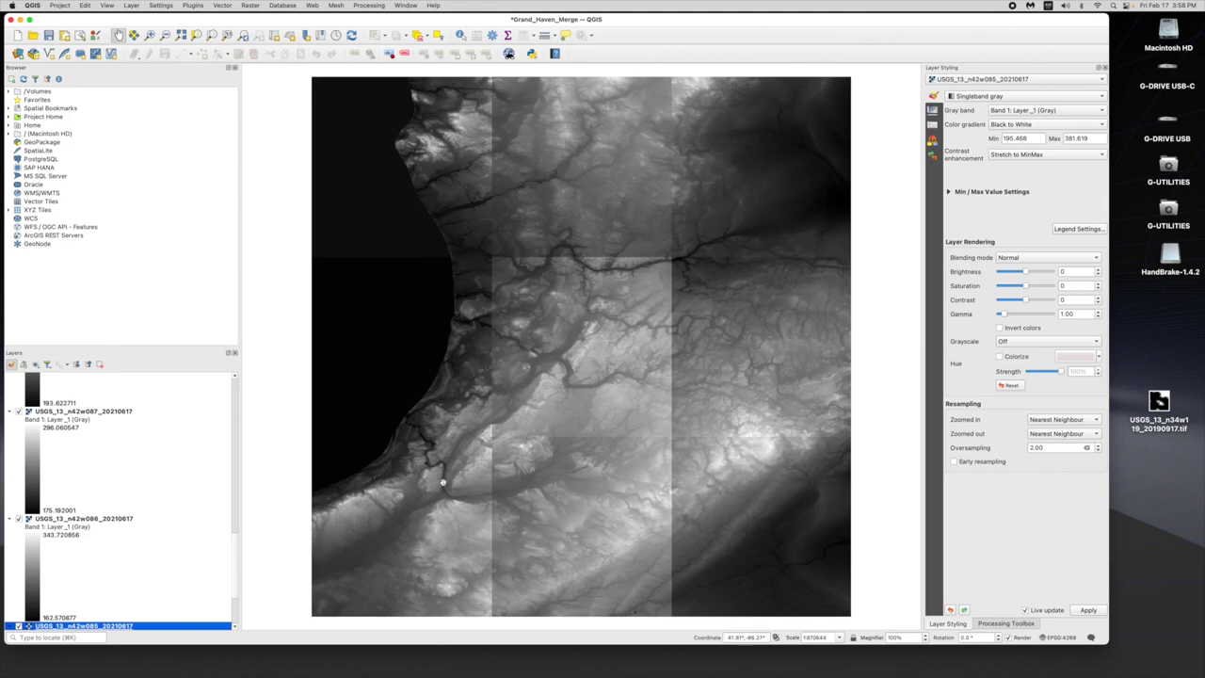
{"action": "scroll", "coordinate": [428, 320], "scroll_direction": "down", "scroll_amount": 2}
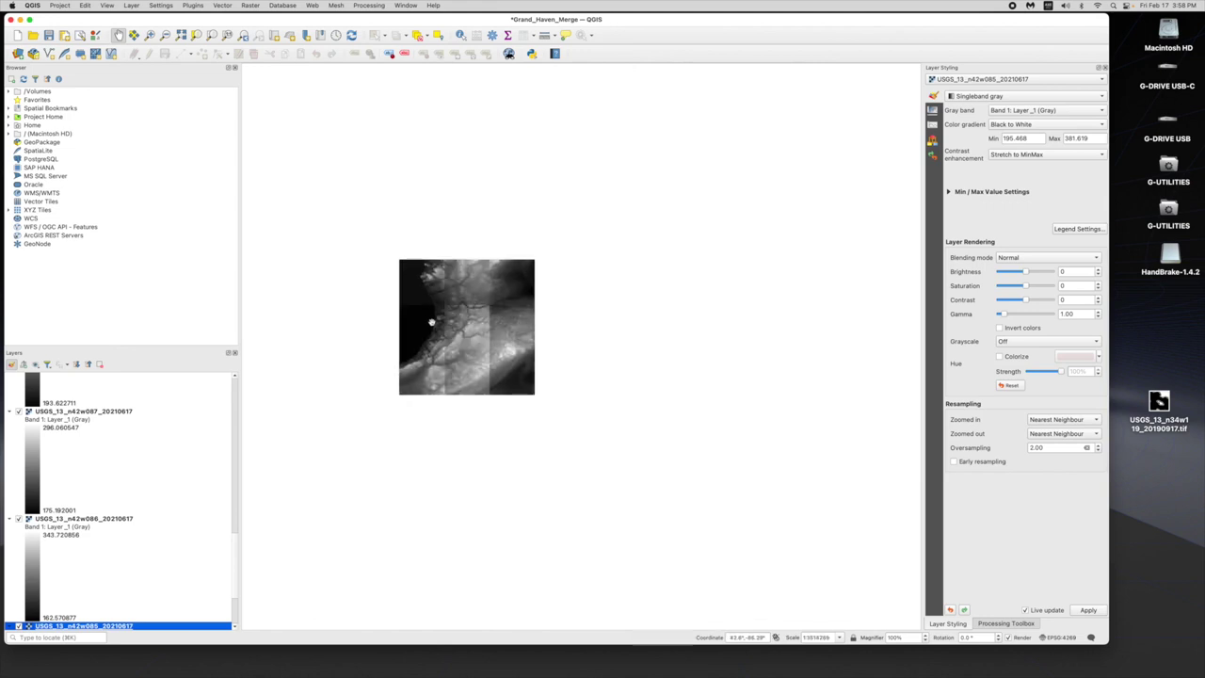
{"action": "scroll", "coordinate": [450, 321], "scroll_direction": "up", "scroll_amount": 1}
{"action": "left_click_drag", "start_coordinate": [485, 321], "coordinate": [600, 296]}
{"action": "scroll", "coordinate": [569, 337], "scroll_direction": "up", "scroll_amount": 1}
{"action": "scroll", "coordinate": [563, 292], "scroll_direction": "up", "scroll_amount": 1}
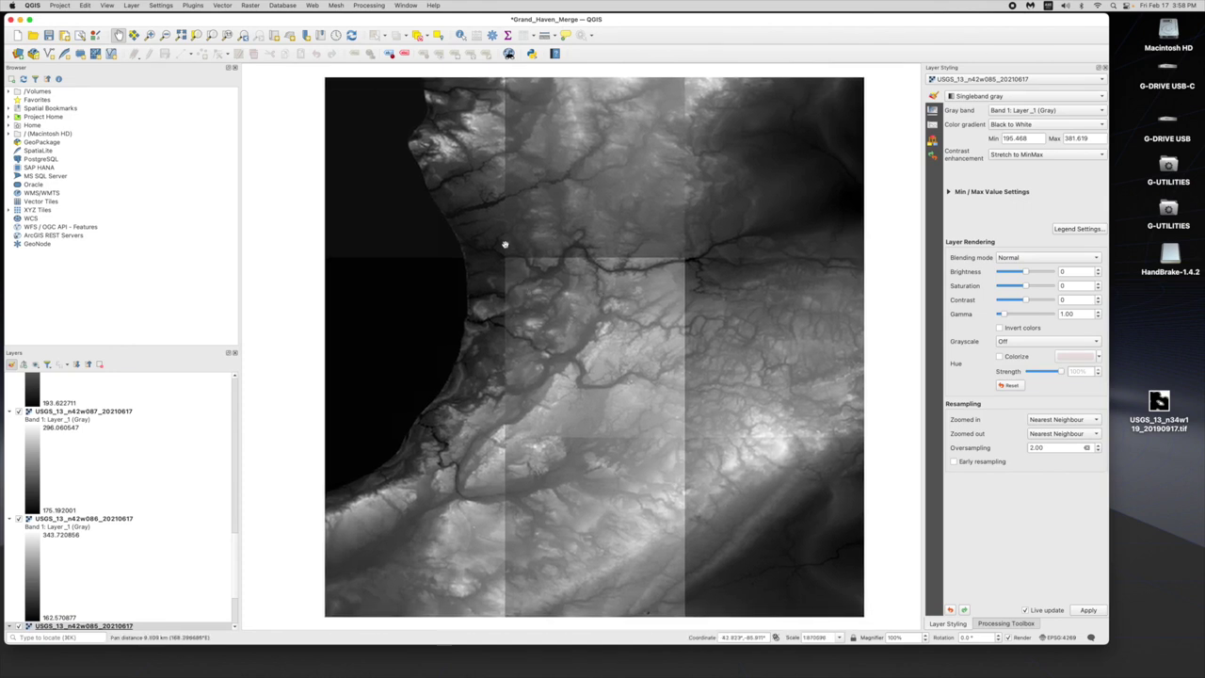
{"action": "scroll", "coordinate": [678, 220], "scroll_direction": "down", "scroll_amount": 1}
{"action": "scroll", "coordinate": [742, 255], "scroll_direction": "up", "scroll_amount": 1}
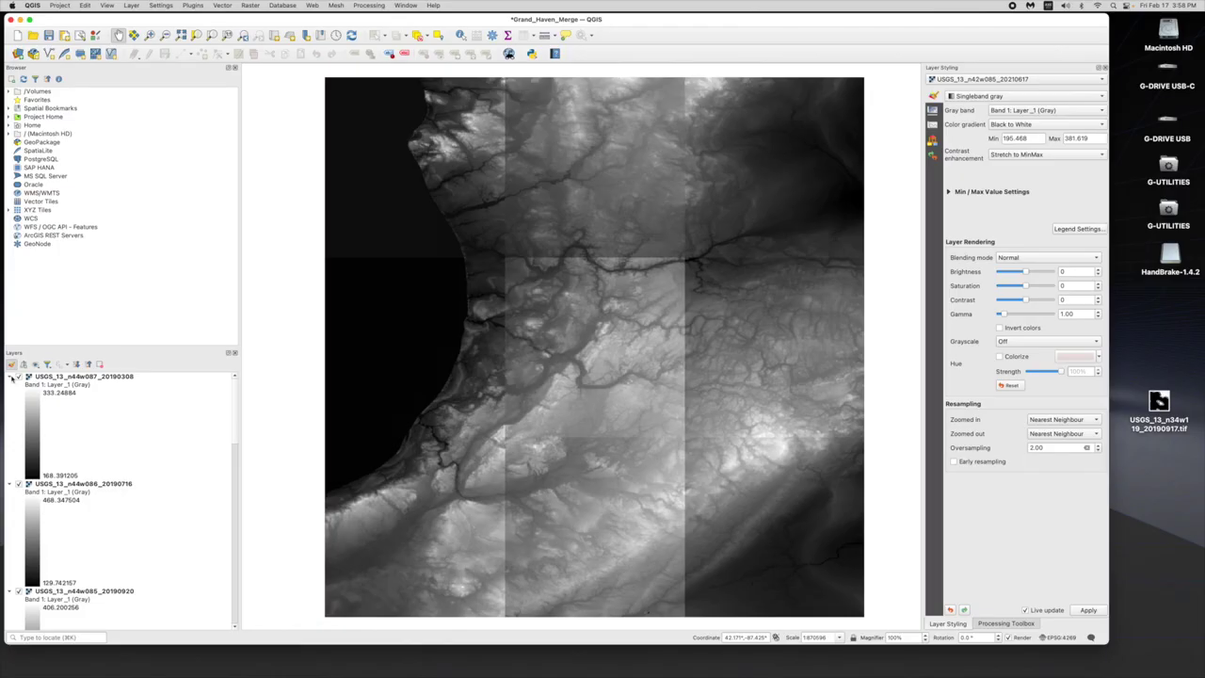
Collapse the legends of all nine USGS tile layers so only their names are listed
{"action": "left_click", "coordinate": [11, 376]}
{"action": "left_click", "coordinate": [11, 385]}
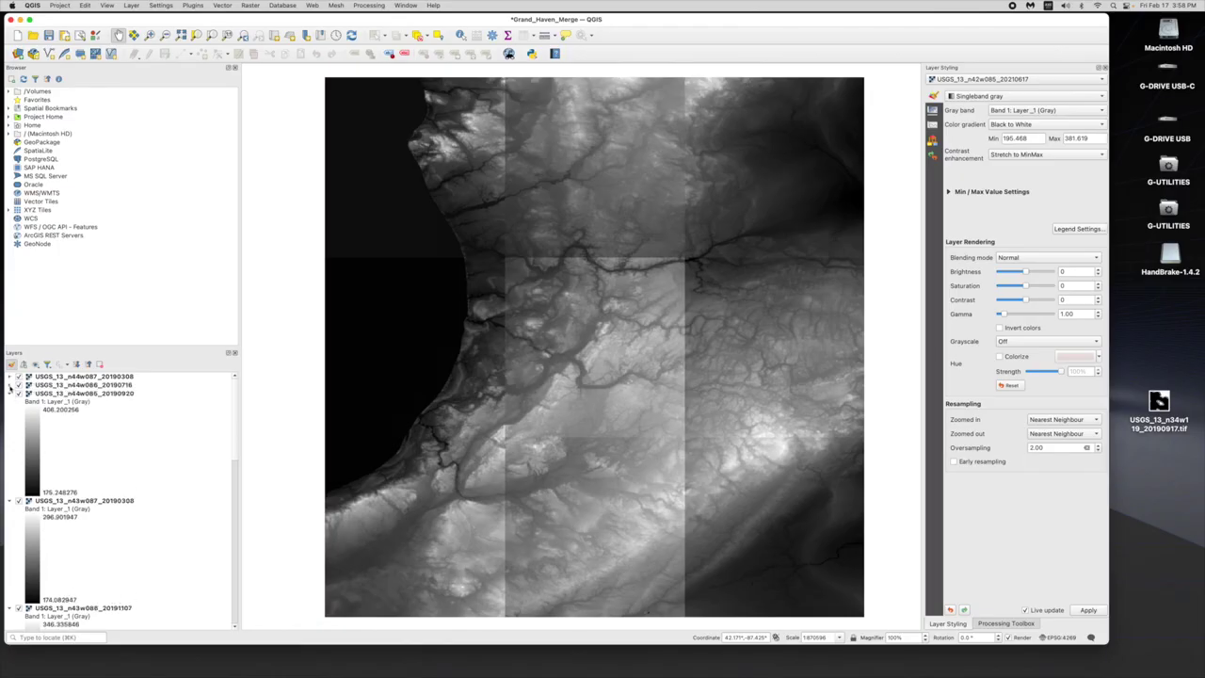
{"action": "left_click", "coordinate": [10, 394]}
{"action": "left_click", "coordinate": [10, 402]}
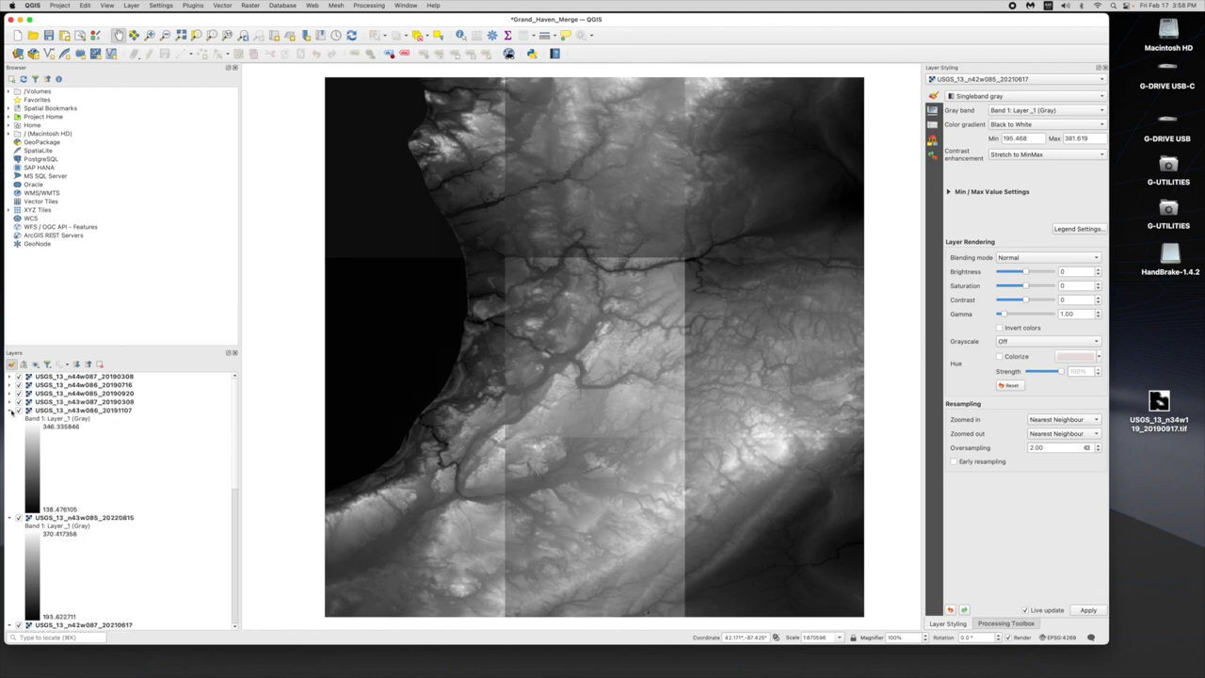
{"action": "left_click", "coordinate": [11, 410]}
{"action": "left_click", "coordinate": [11, 418]}
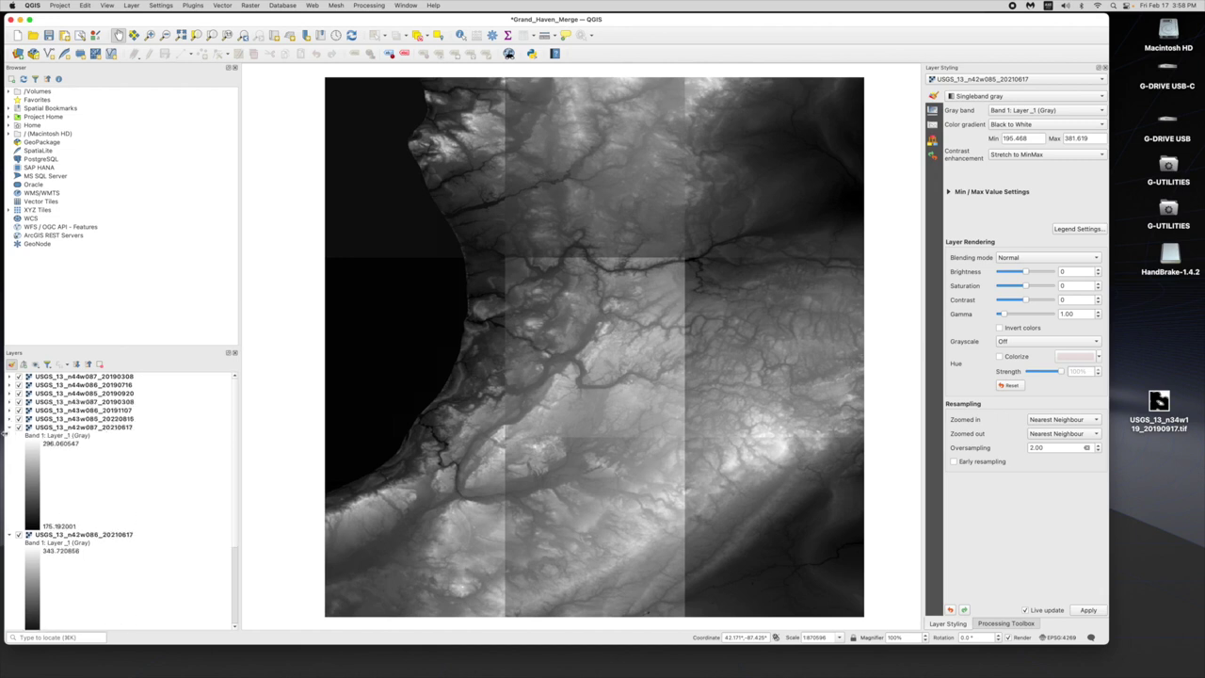
{"action": "left_click", "coordinate": [10, 428]}
{"action": "left_click", "coordinate": [11, 436]}
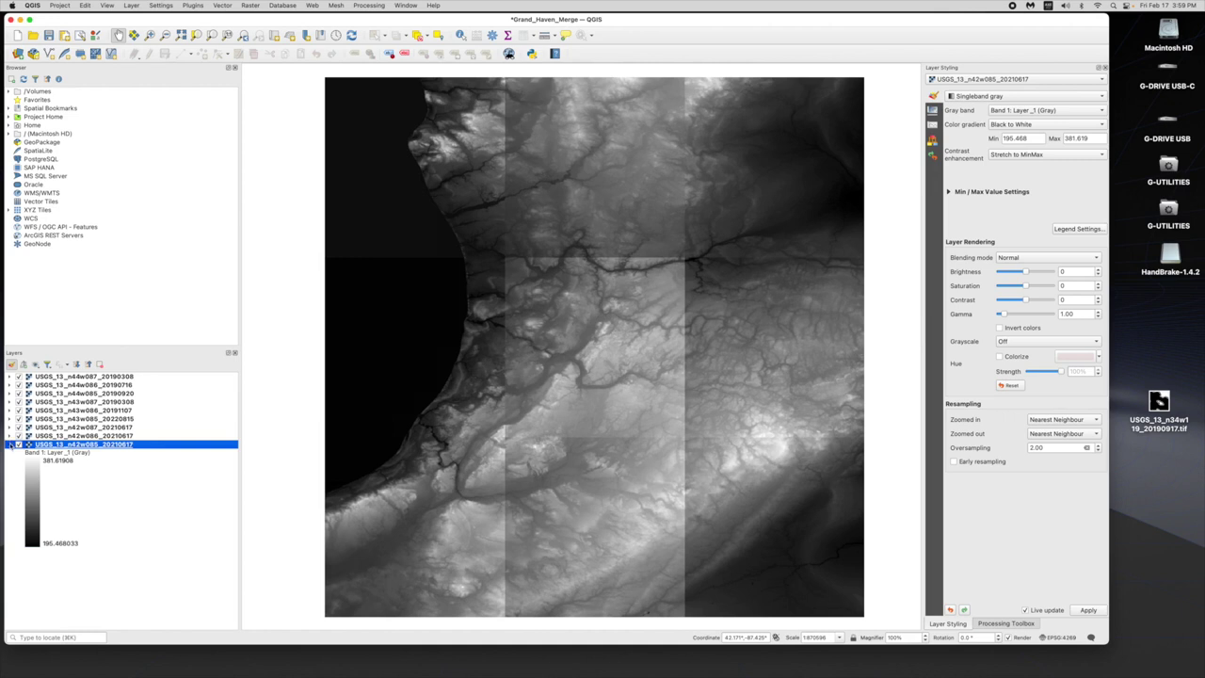
{"action": "left_click", "coordinate": [10, 444]}
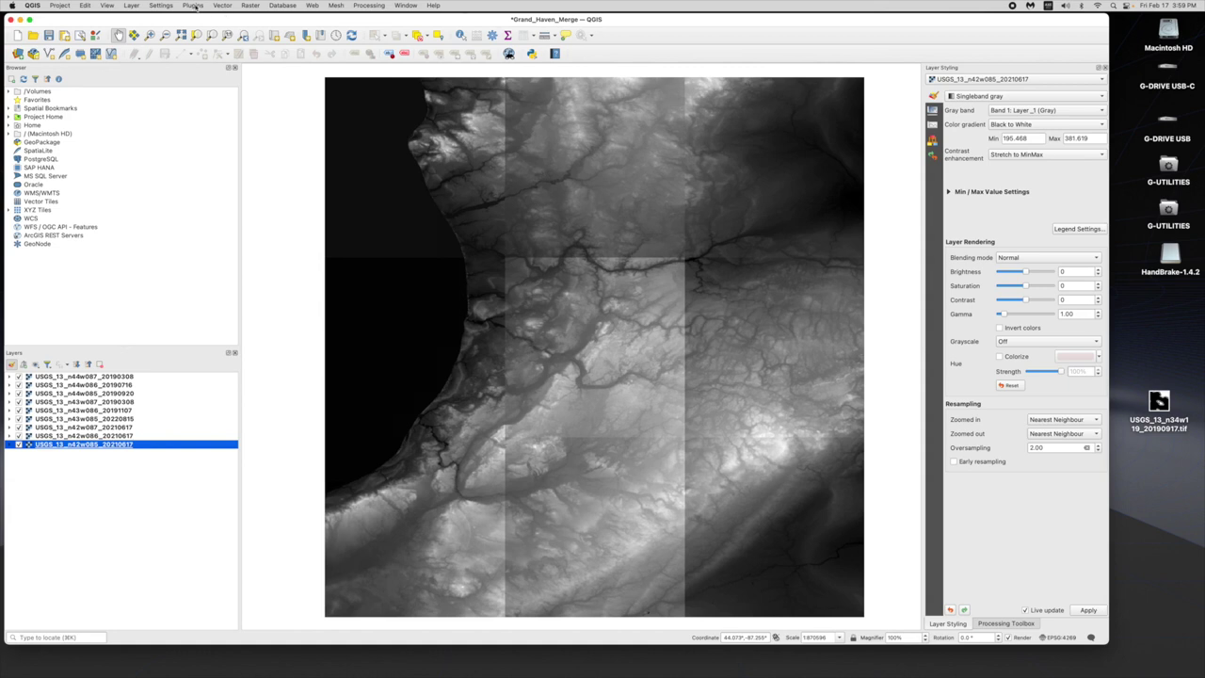
Merge all nine USGS tile layers into one temporary Float32 raster with the raster Merge tool and close the tool
{"action": "left_click", "coordinate": [251, 6]}
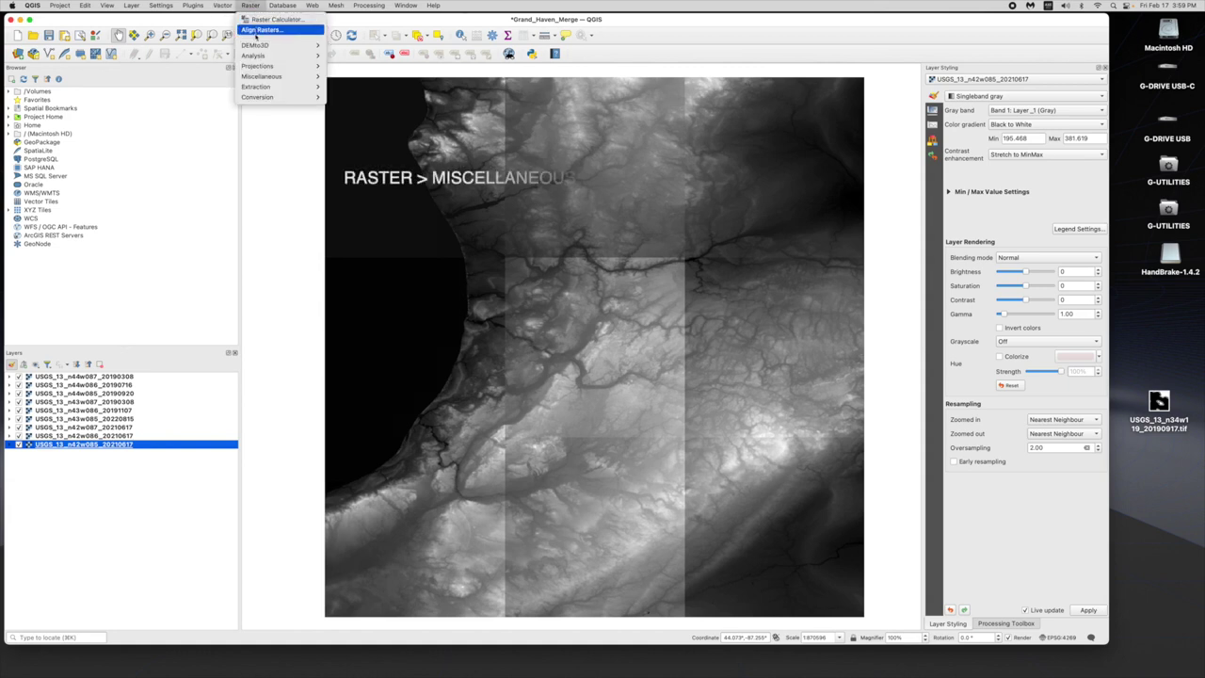
{"action": "mouse_move", "coordinate": [292, 80]}
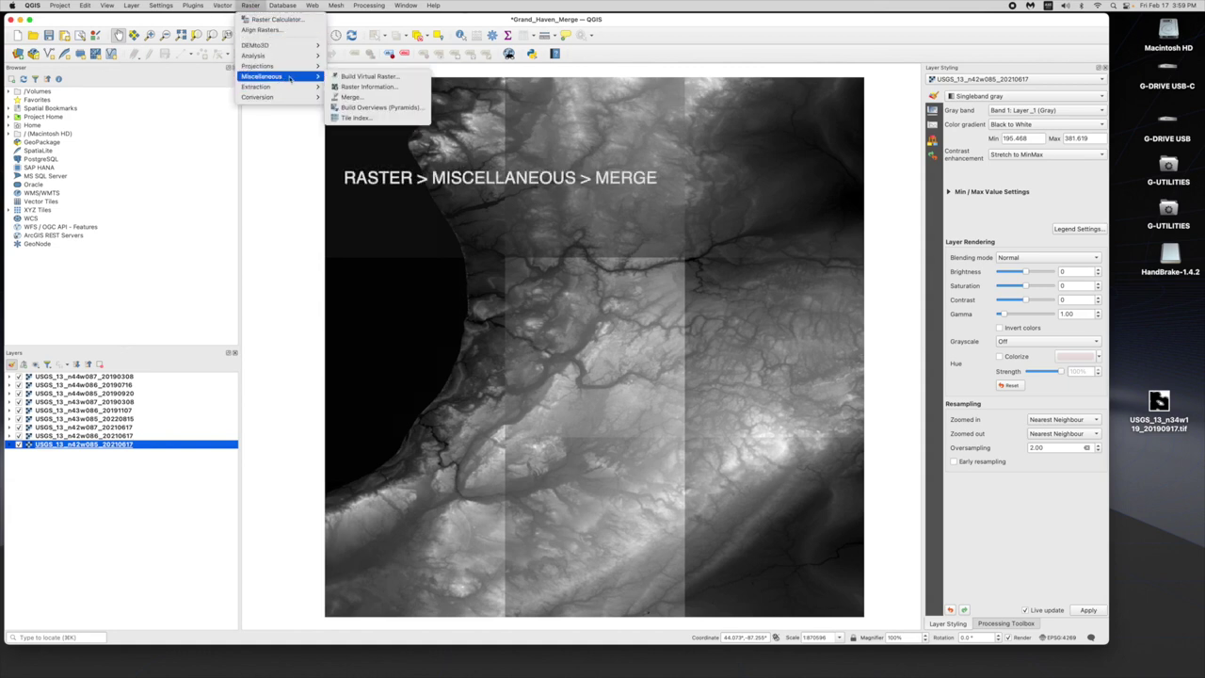
{"action": "left_click", "coordinate": [350, 98]}
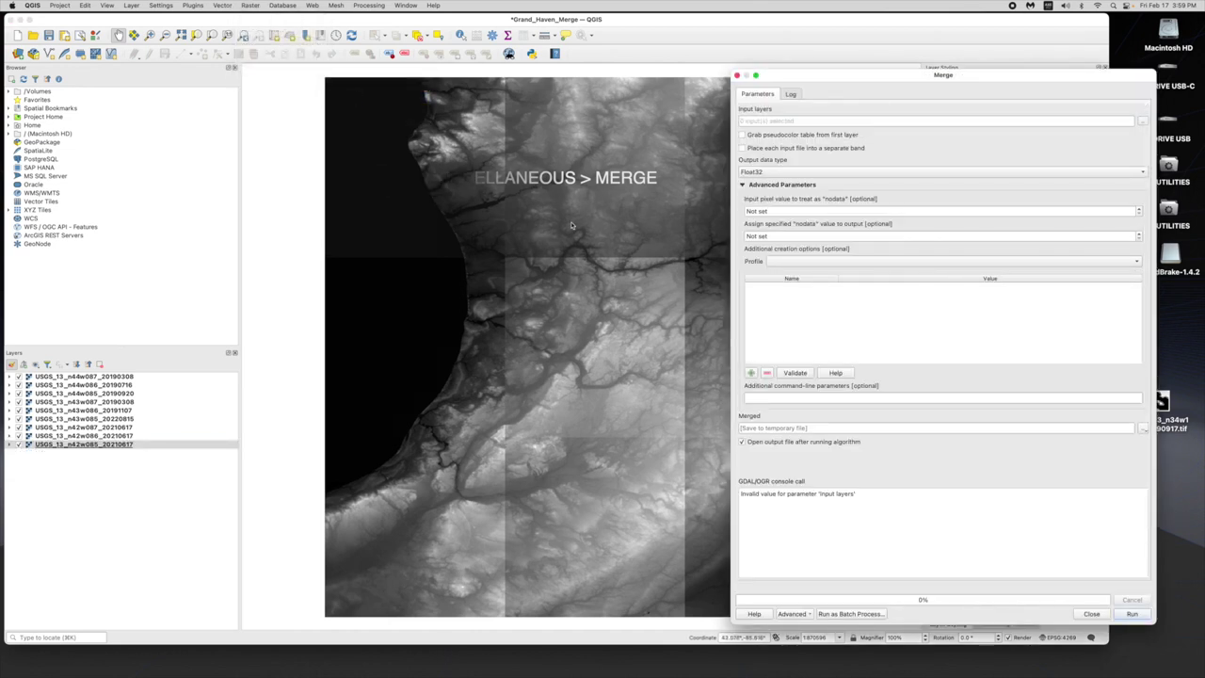
{"action": "left_click", "coordinate": [1141, 122]}
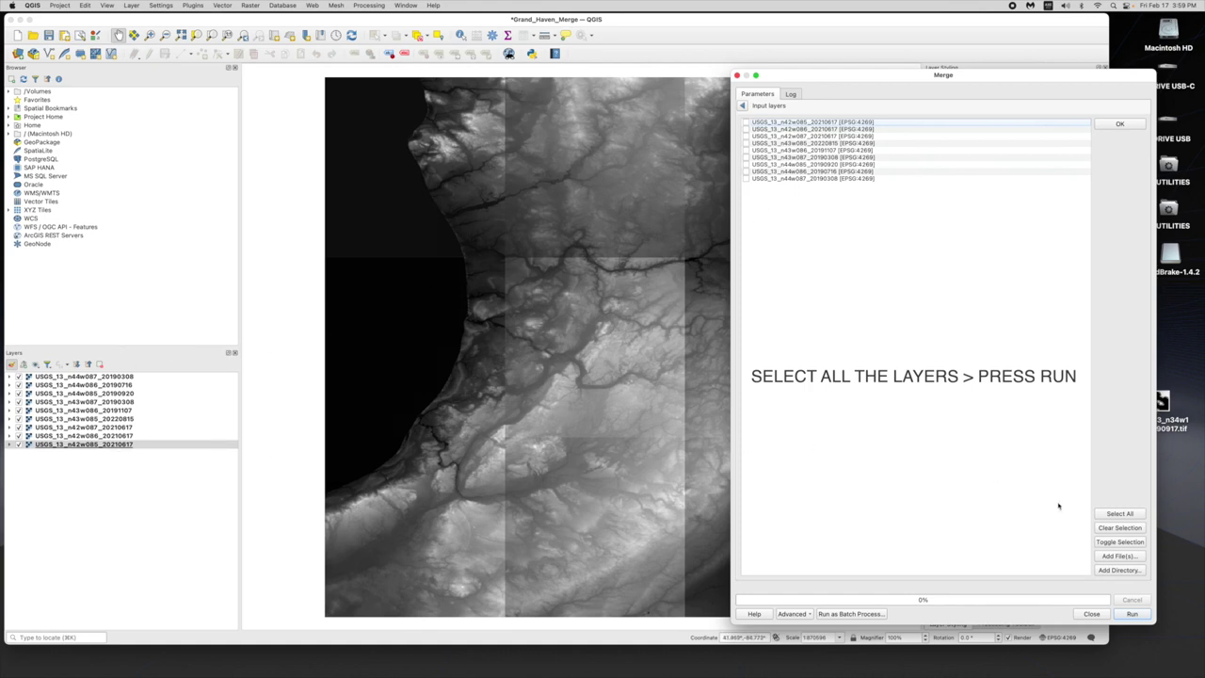
{"action": "left_click", "coordinate": [1111, 513]}
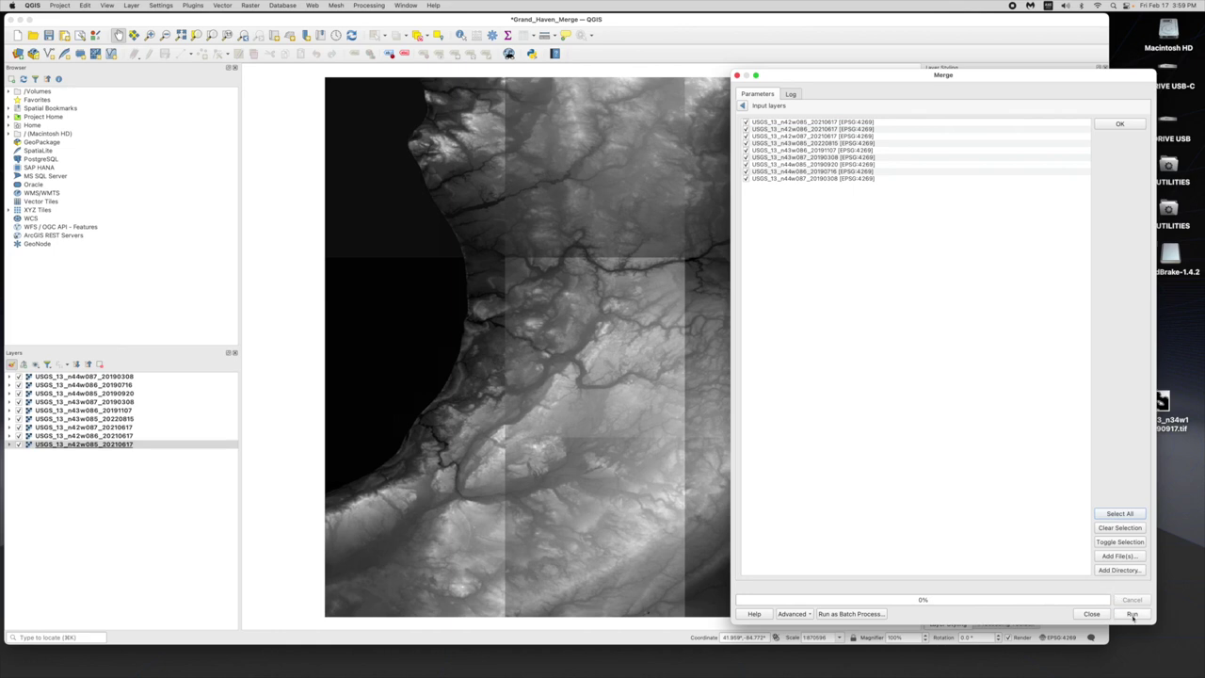
{"action": "left_click", "coordinate": [1132, 613]}
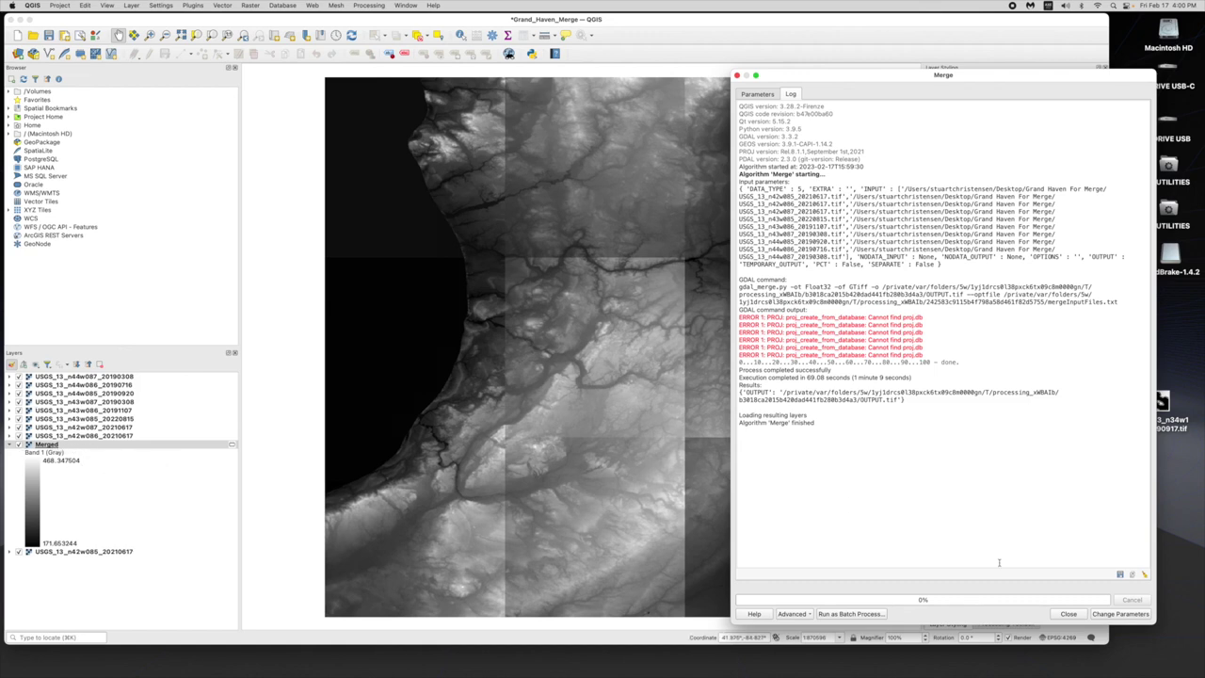
{"action": "left_click", "coordinate": [1068, 613]}
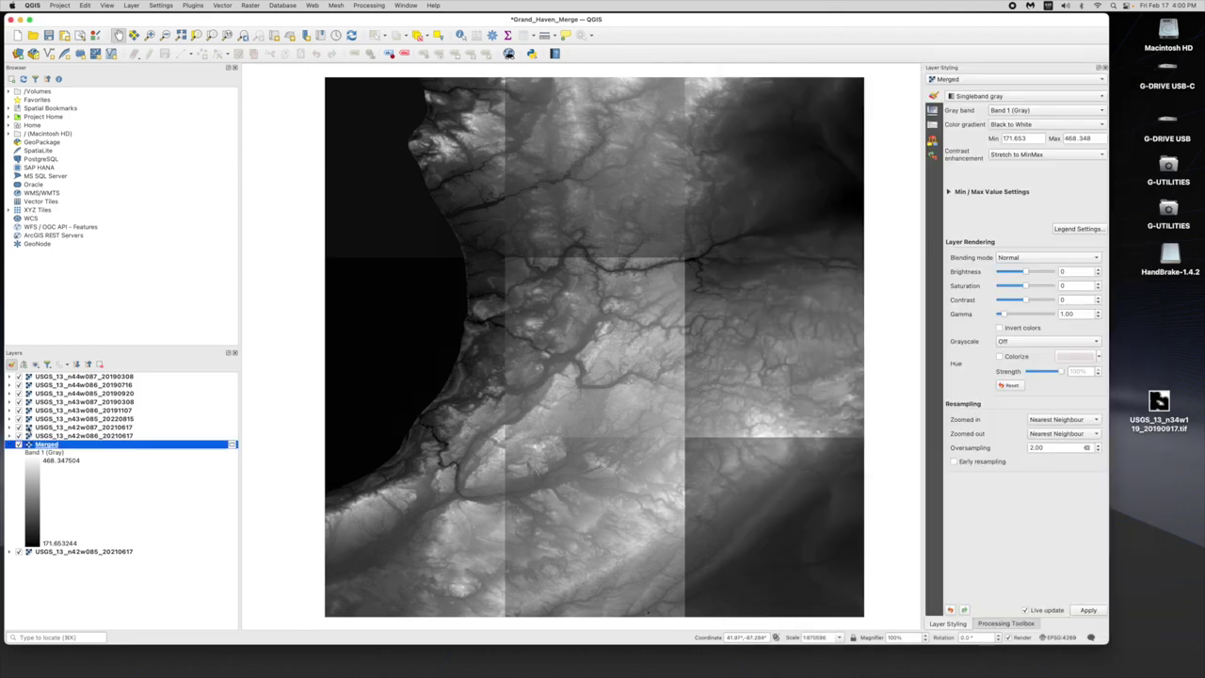
Hide the eight USGS tile layers stacked above the Merged layer
{"action": "left_click", "coordinate": [18, 377]}
{"action": "left_click", "coordinate": [17, 385]}
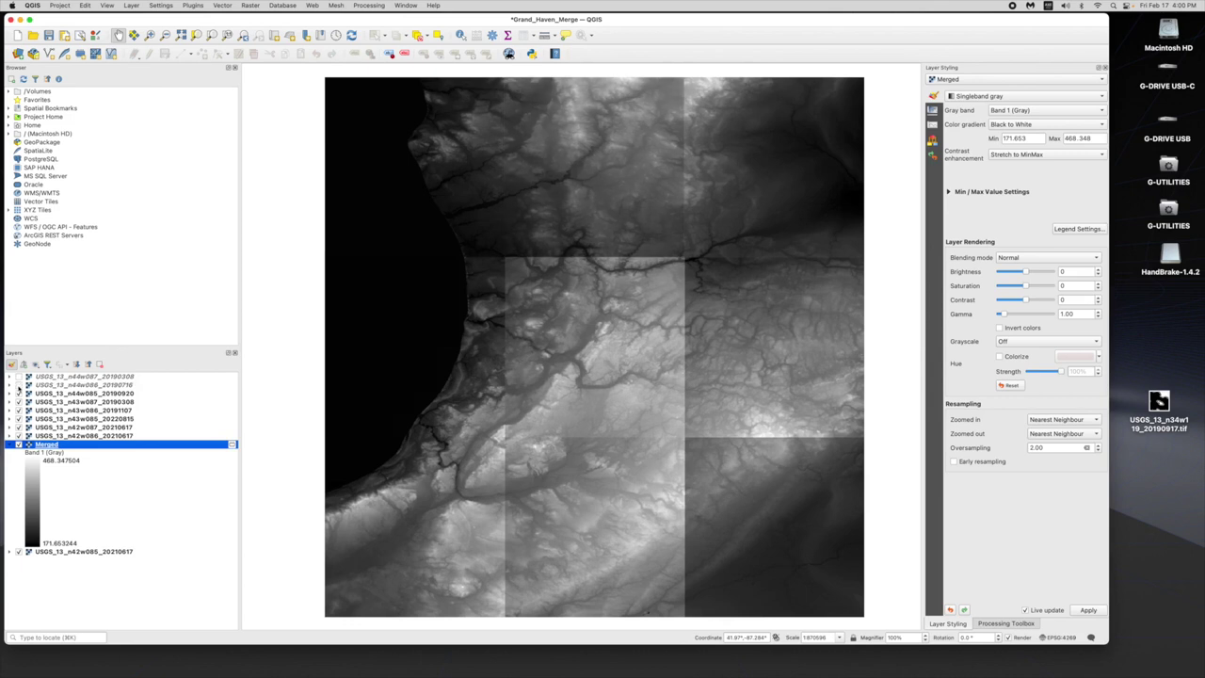
{"action": "left_click", "coordinate": [18, 394]}
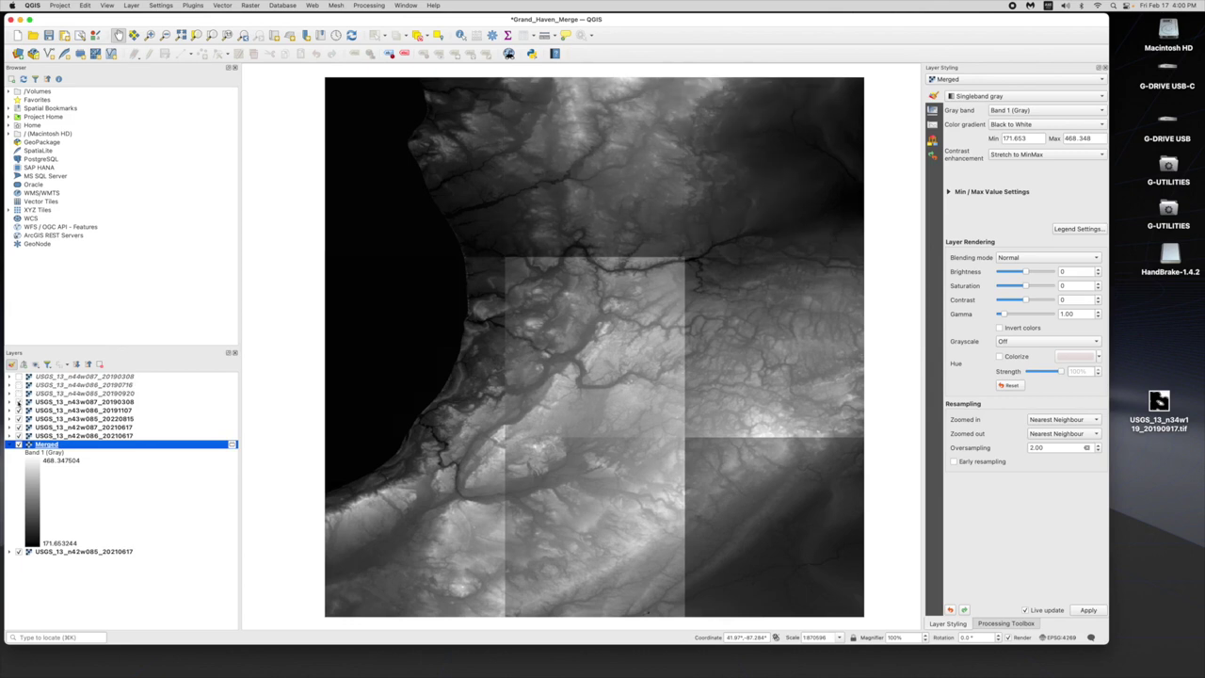
{"action": "left_click", "coordinate": [18, 402]}
{"action": "left_click", "coordinate": [20, 410]}
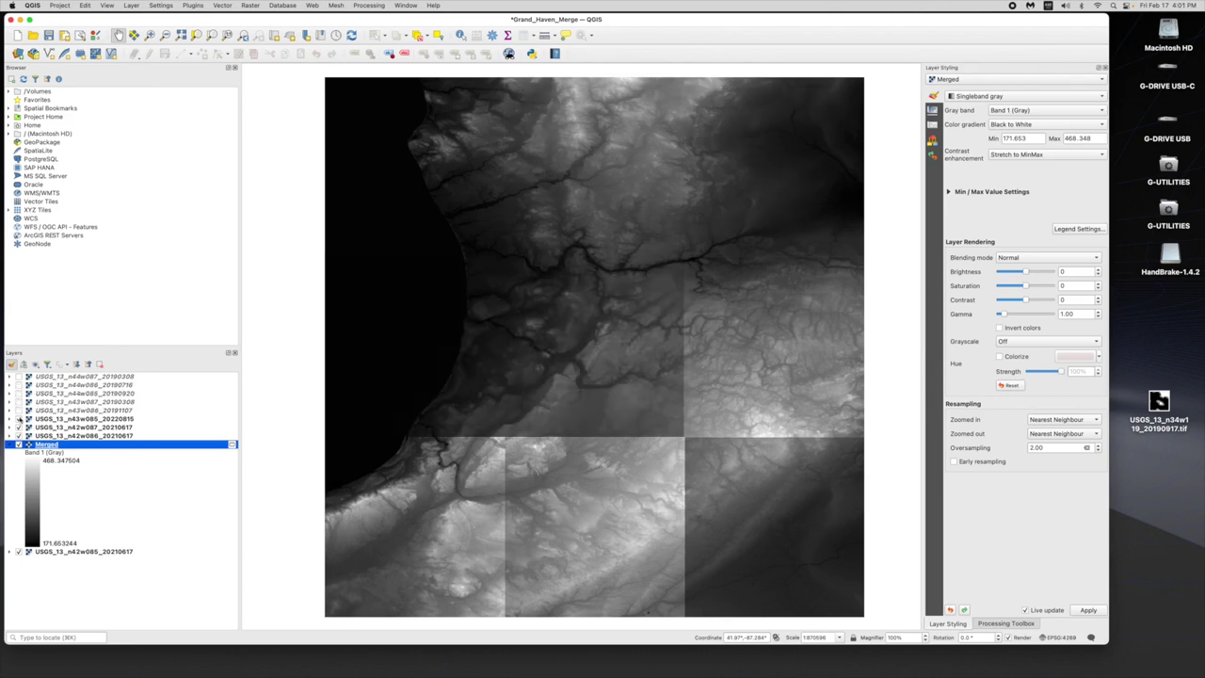
{"action": "left_click", "coordinate": [18, 419]}
{"action": "left_click", "coordinate": [18, 427]}
{"action": "left_click", "coordinate": [18, 435]}
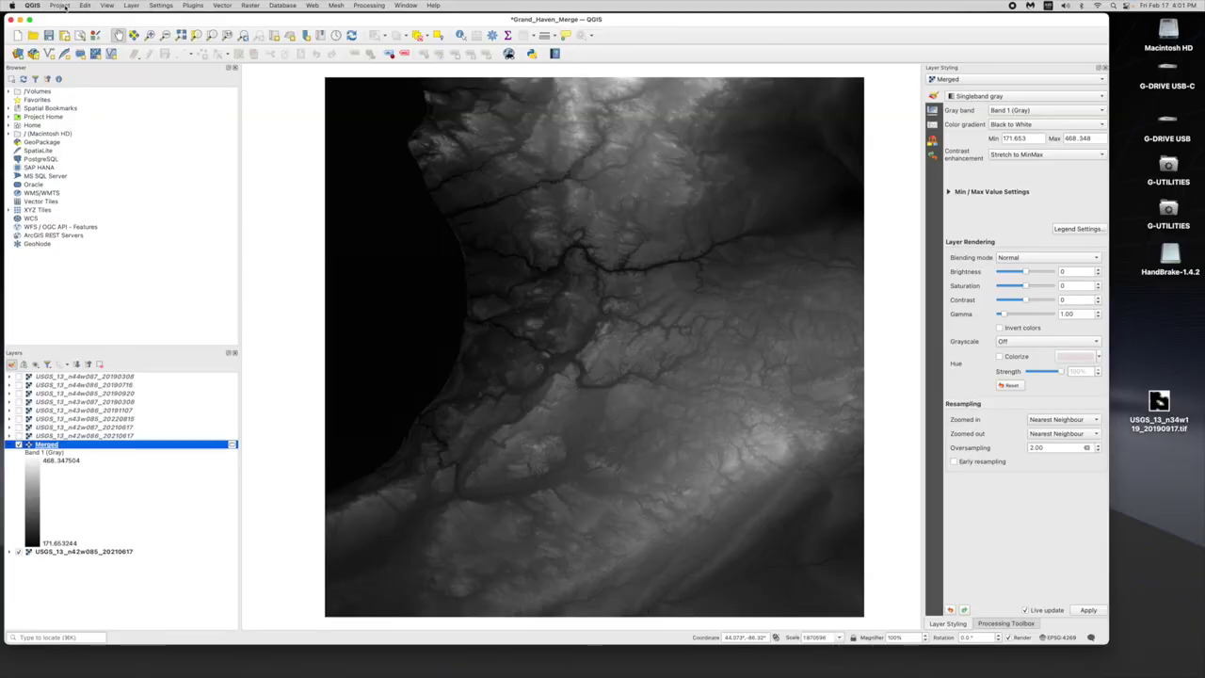
Set up a map image export of the Merged raster at 900 dpi, with annotations and georeference information turned off
{"action": "left_click", "coordinate": [60, 6]}
{"action": "mouse_move", "coordinate": [70, 121]}
{"action": "mouse_move", "coordinate": [70, 166]}
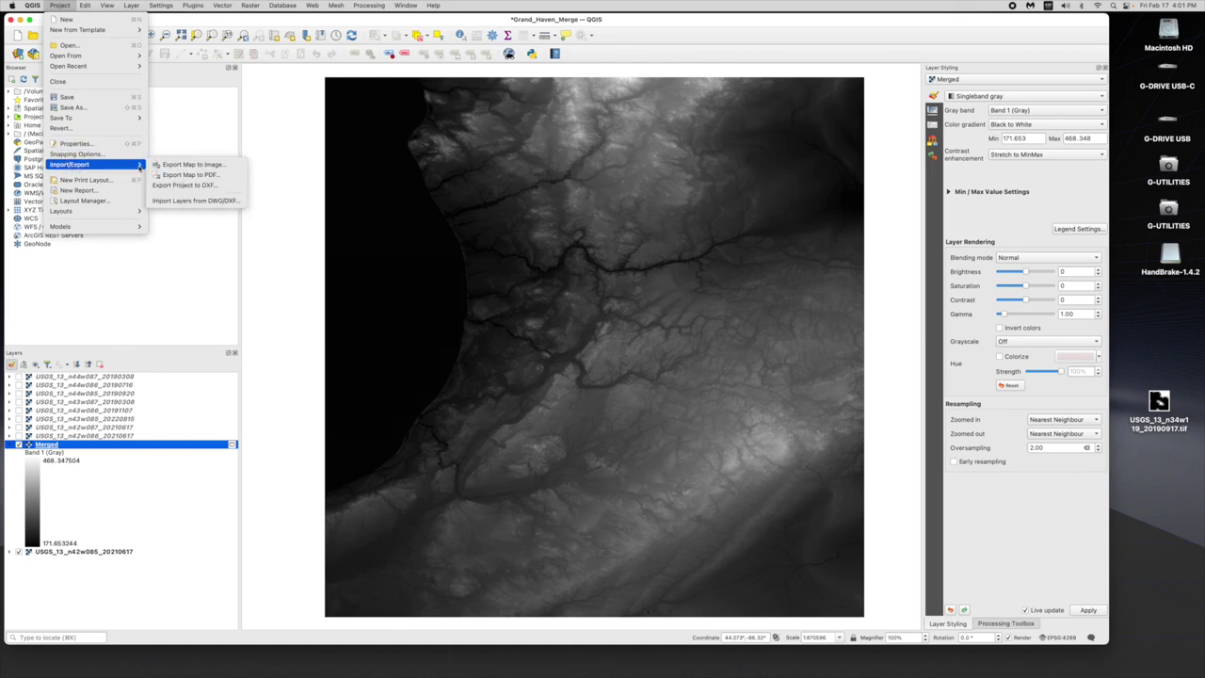
{"action": "left_click", "coordinate": [203, 166]}
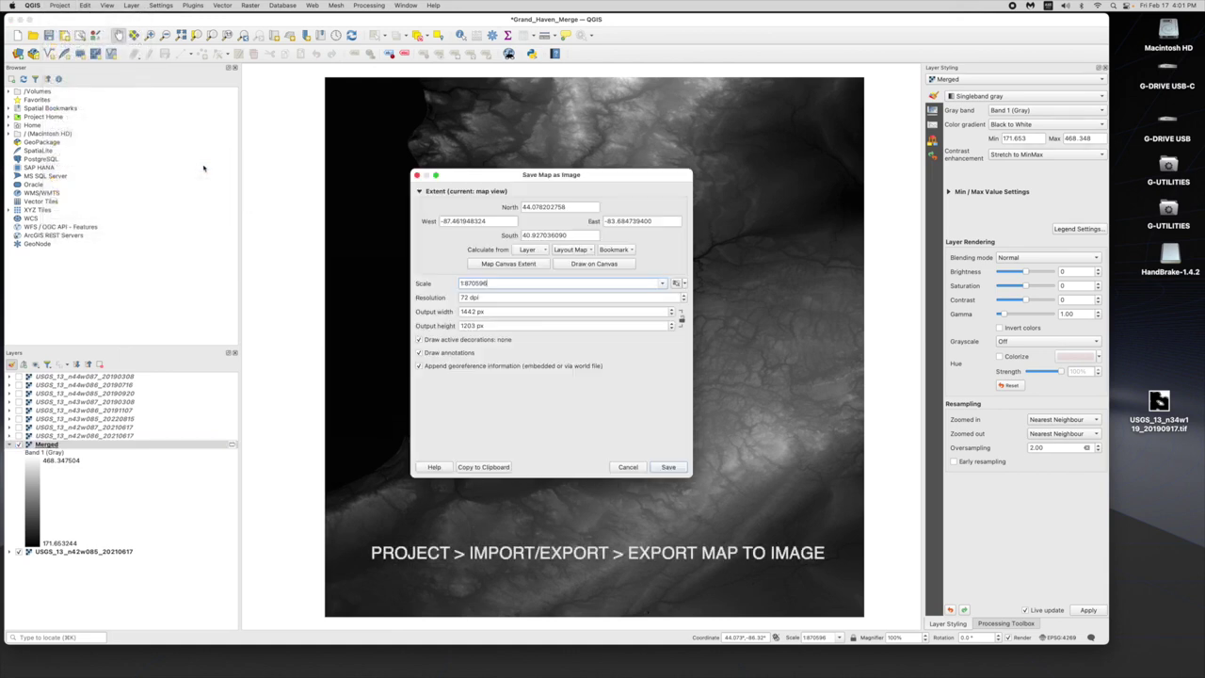
{"action": "double_click", "coordinate": [468, 297]}
{"action": "type", "text": "900"}
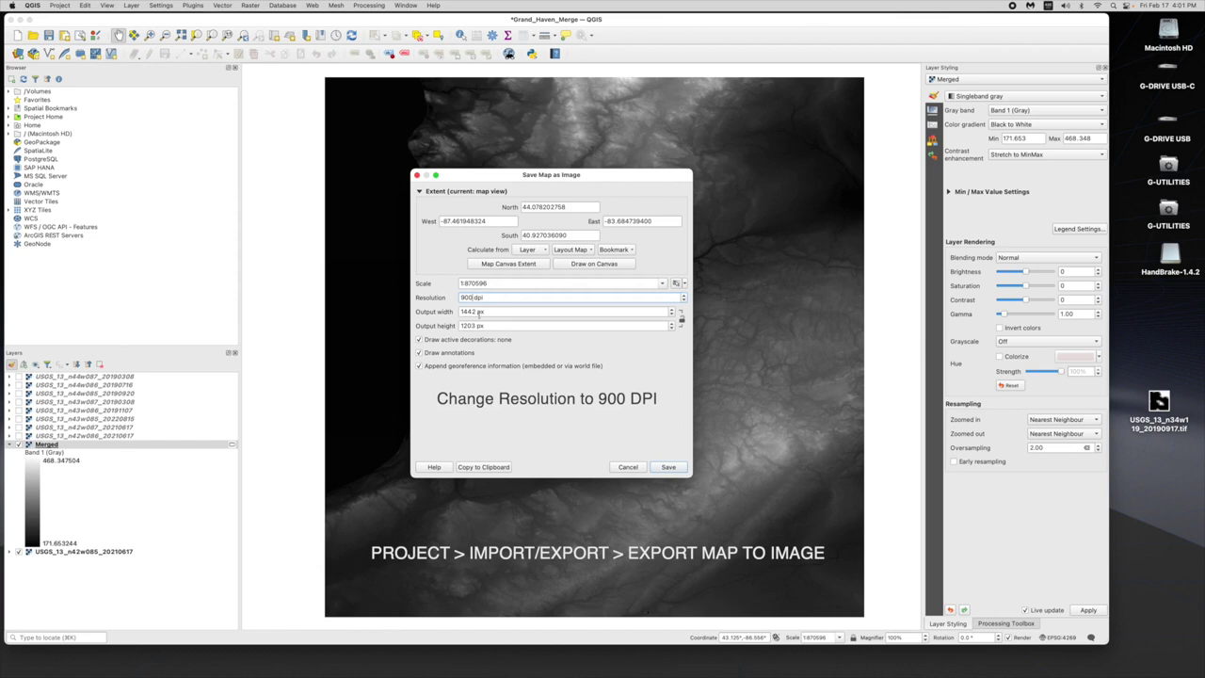
{"action": "left_click", "coordinate": [419, 353]}
{"action": "left_click", "coordinate": [420, 365]}
Save the exported map image to the Desktop as "test grand" in JPG format
{"action": "left_click", "coordinate": [668, 466]}
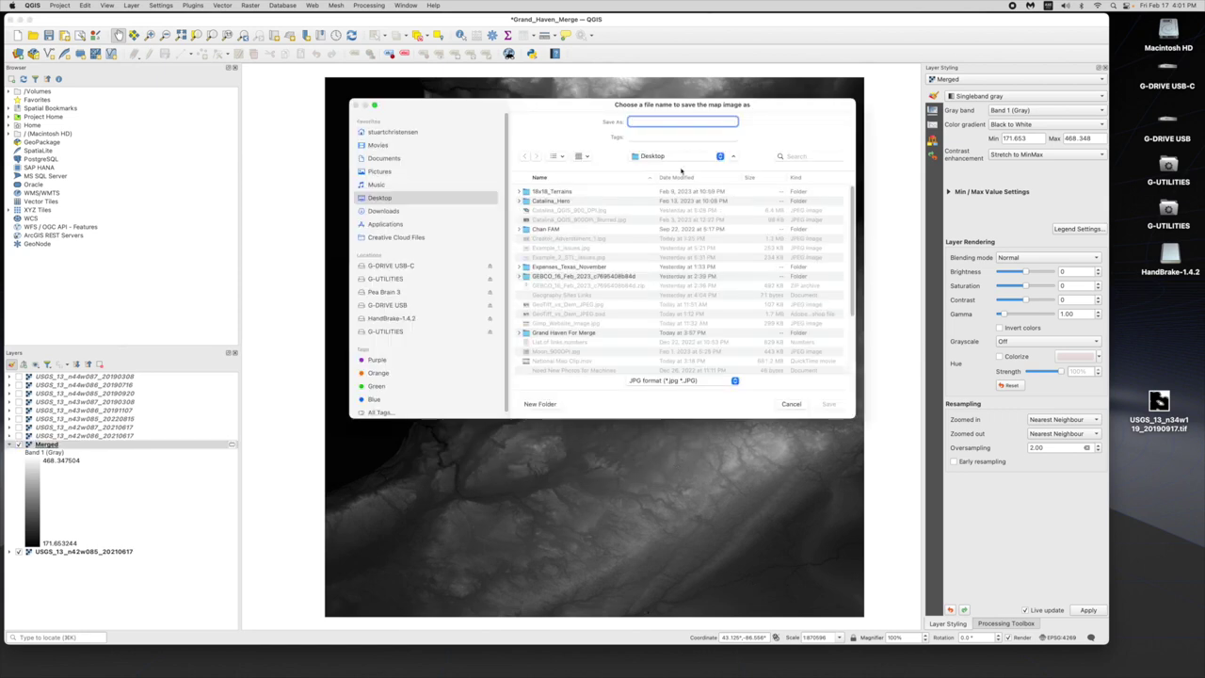
{"action": "type", "text": "Gest grand"}
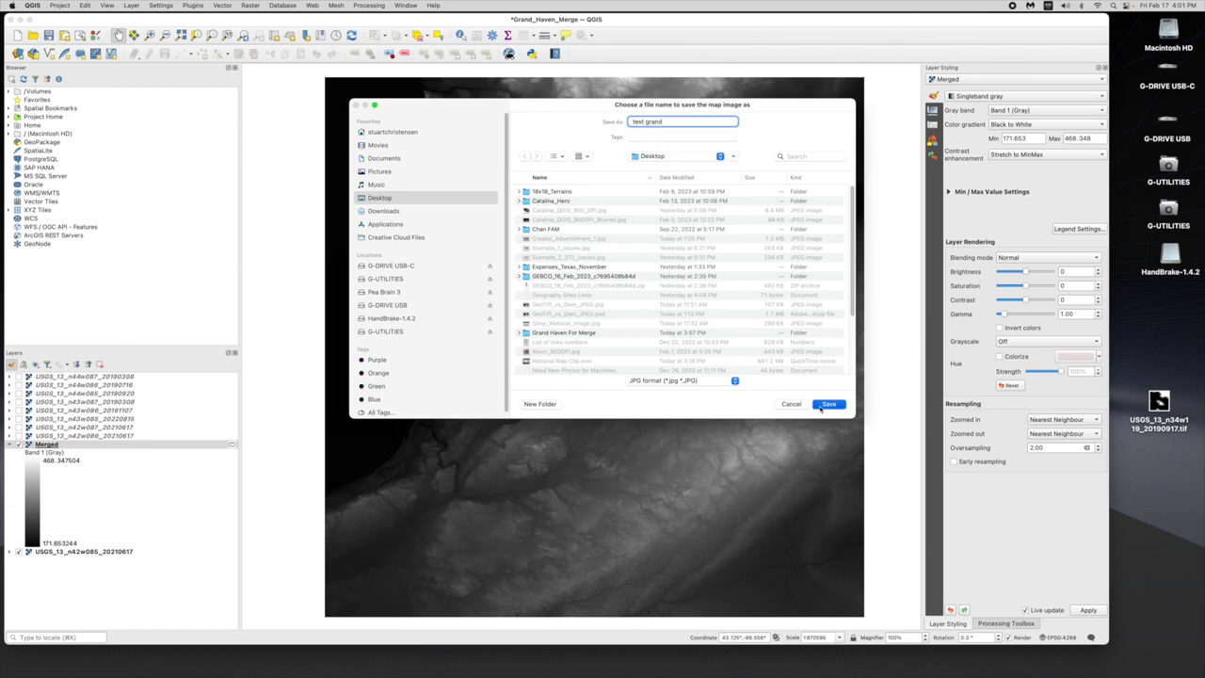
{"action": "left_click", "coordinate": [819, 405]}
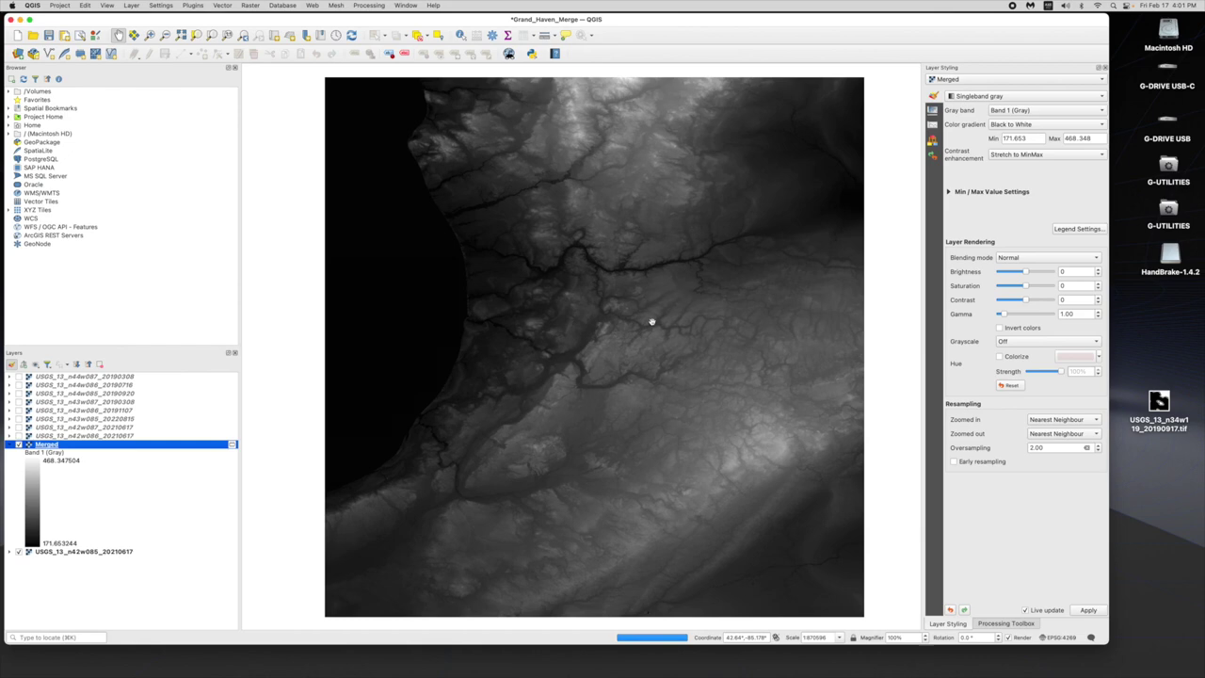
{"action": "scroll", "coordinate": [650, 321], "scroll_direction": "up", "scroll_amount": 2}
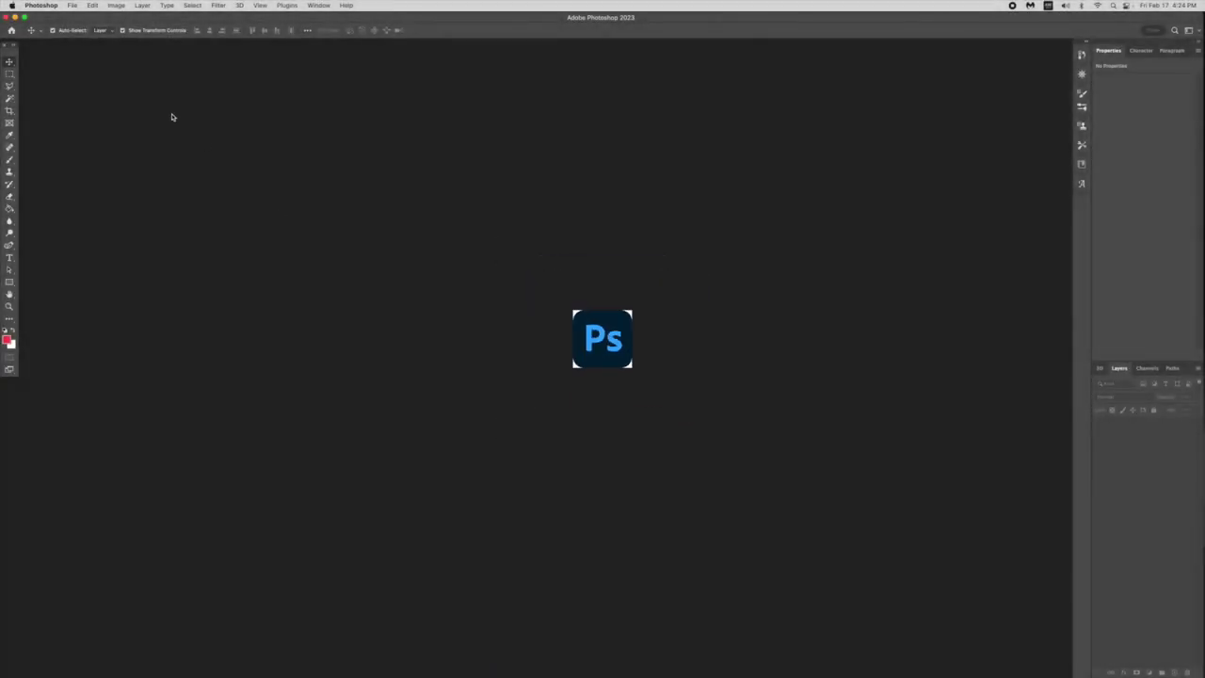
Switch to Photoshop, open the recent file Catalina_QGIS_900_DPI.jpg and move its window toward the middle of the workspace
{"action": "left_click", "coordinate": [71, 4]}
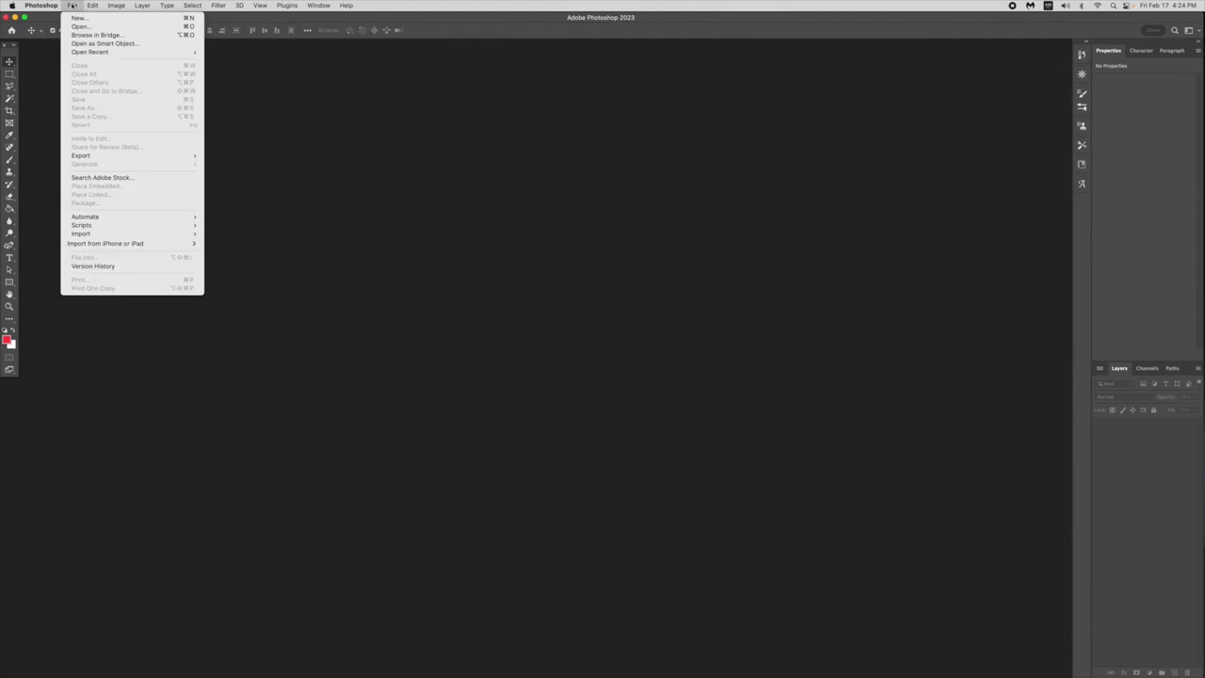
{"action": "mouse_move", "coordinate": [130, 53]}
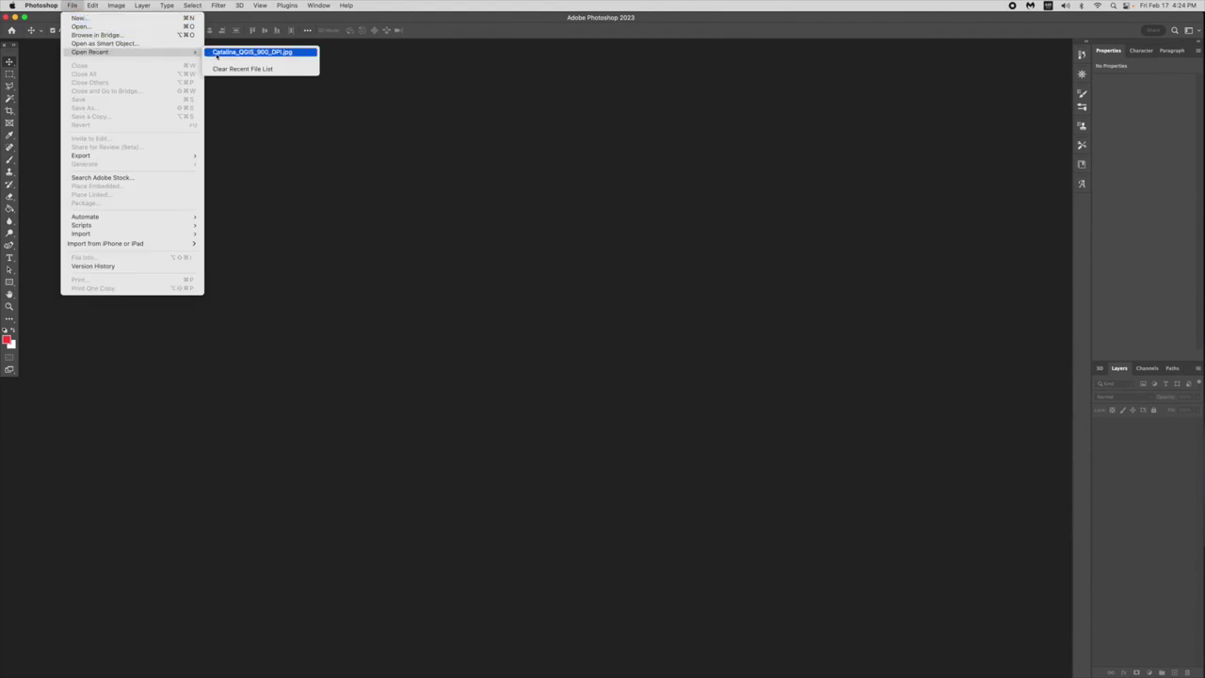
{"action": "left_click", "coordinate": [253, 52]}
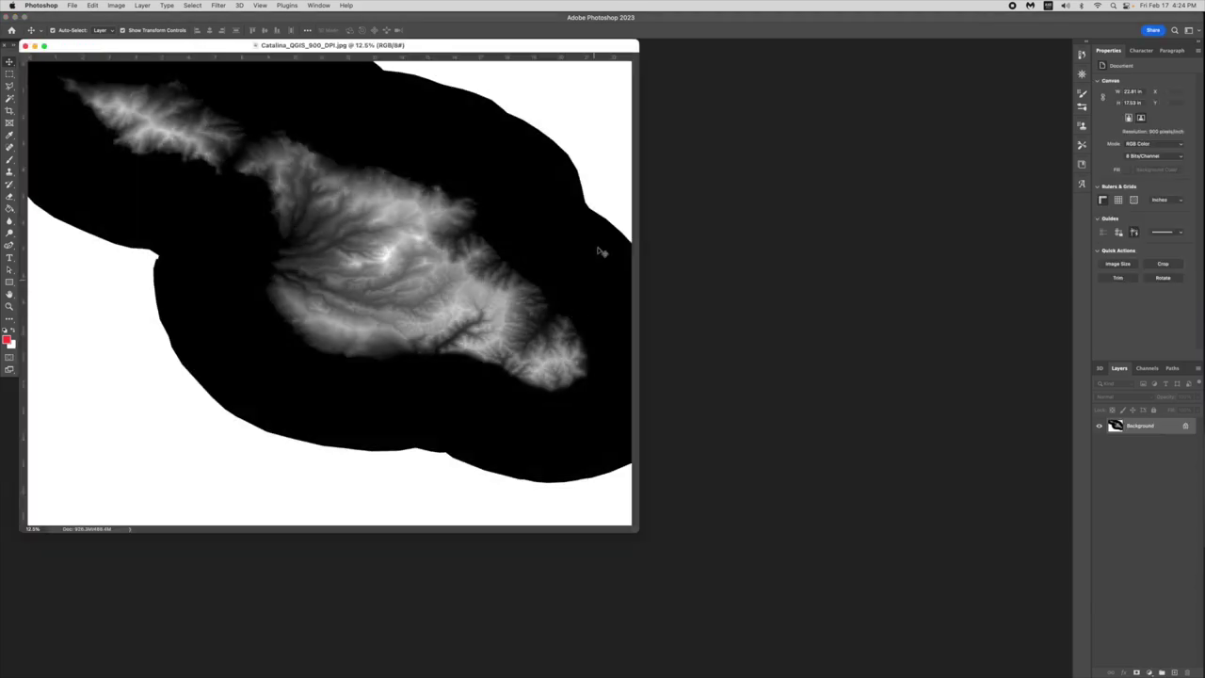
{"action": "left_click_drag", "start_coordinate": [519, 48], "coordinate": [702, 109]}
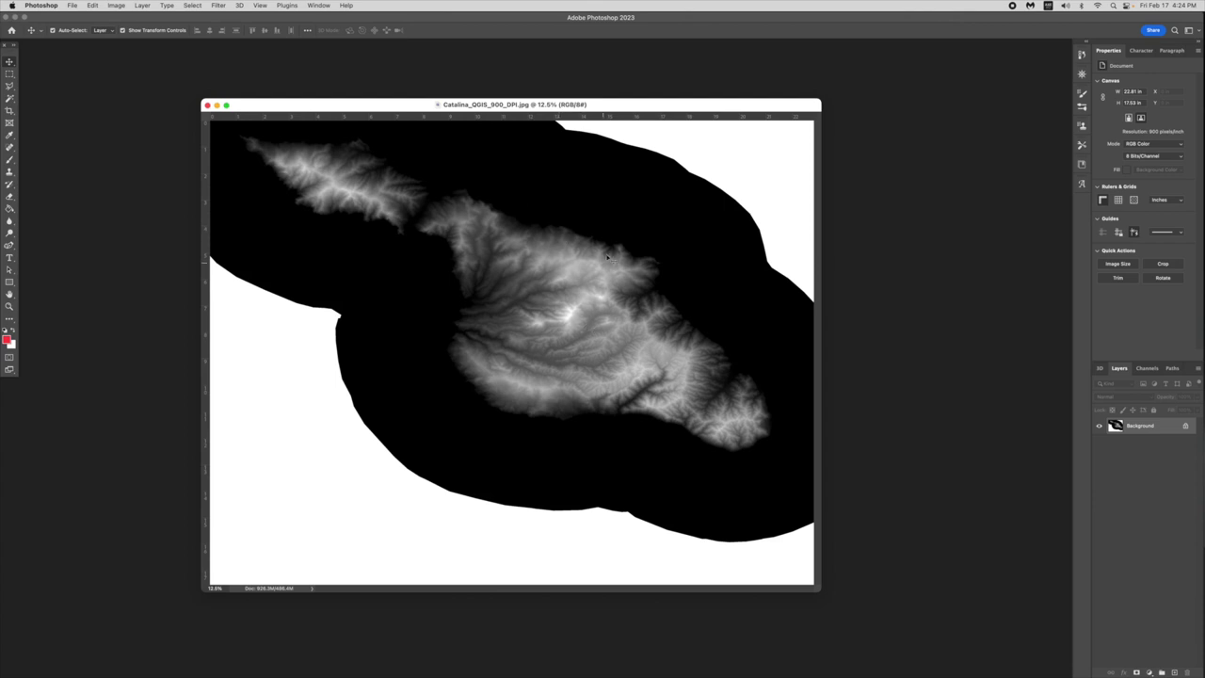
Examine the terrain detail of the Catalina heightmap up close, including the bright central peaks, and return to the whole image
{"action": "scroll", "coordinate": [559, 272], "scroll_direction": "up", "scroll_amount": 3, "text": "alt"}
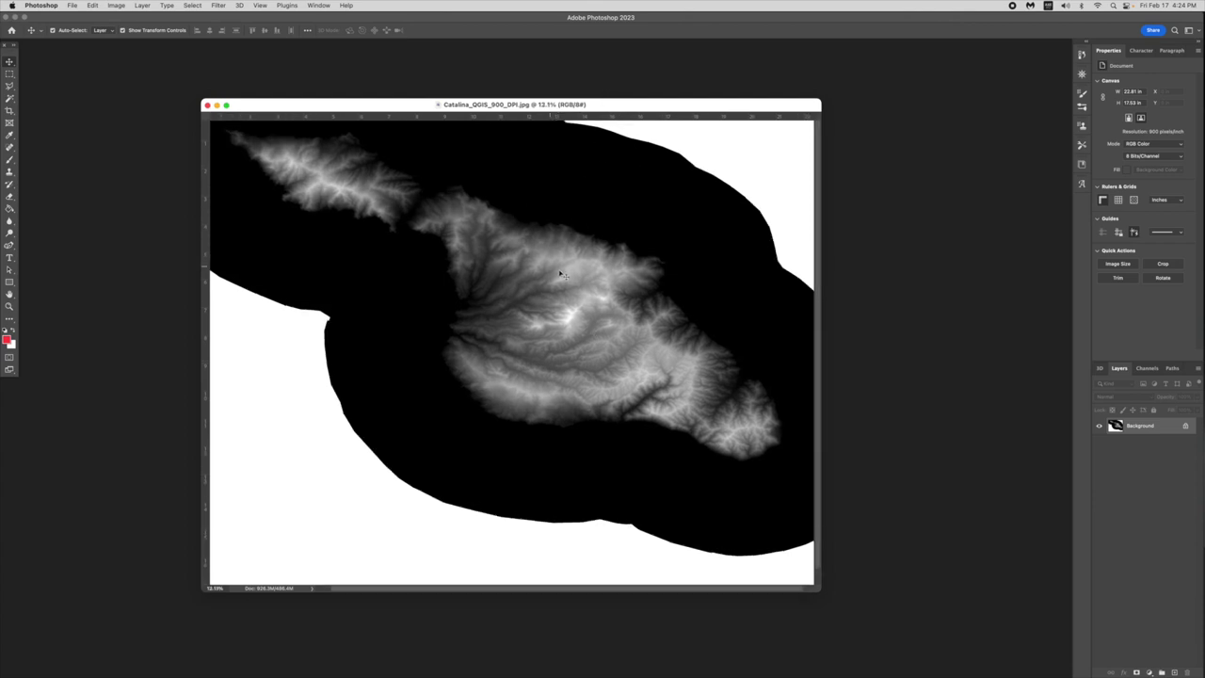
{"action": "scroll", "coordinate": [537, 369], "scroll_direction": "up", "scroll_amount": 4, "text": "alt"}
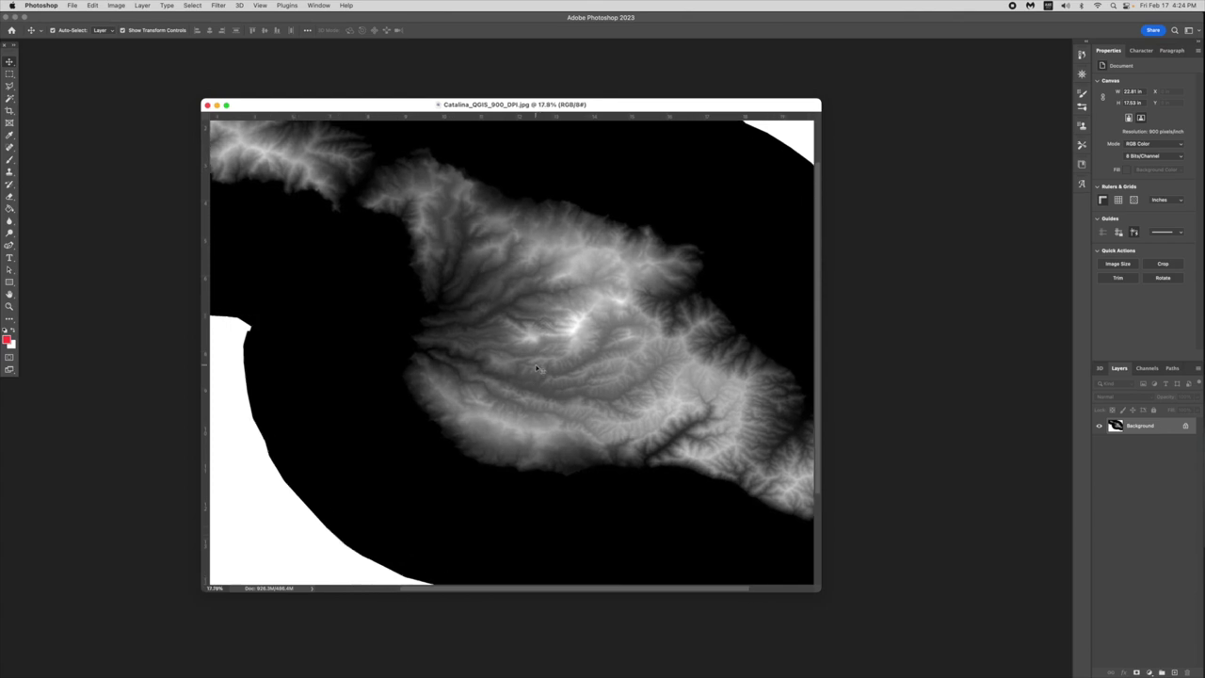
{"action": "scroll", "coordinate": [577, 328], "scroll_direction": "up", "scroll_amount": 3, "text": "alt"}
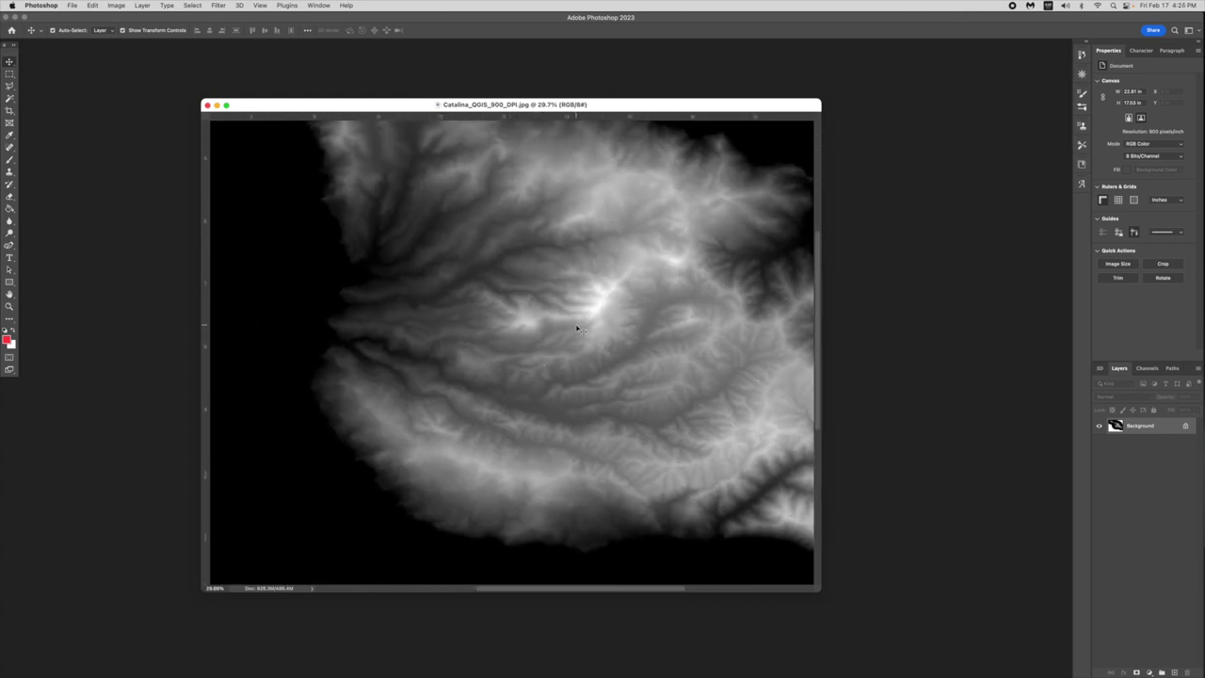
{"action": "scroll", "coordinate": [577, 328], "scroll_direction": "up", "scroll_amount": 1, "text": "alt"}
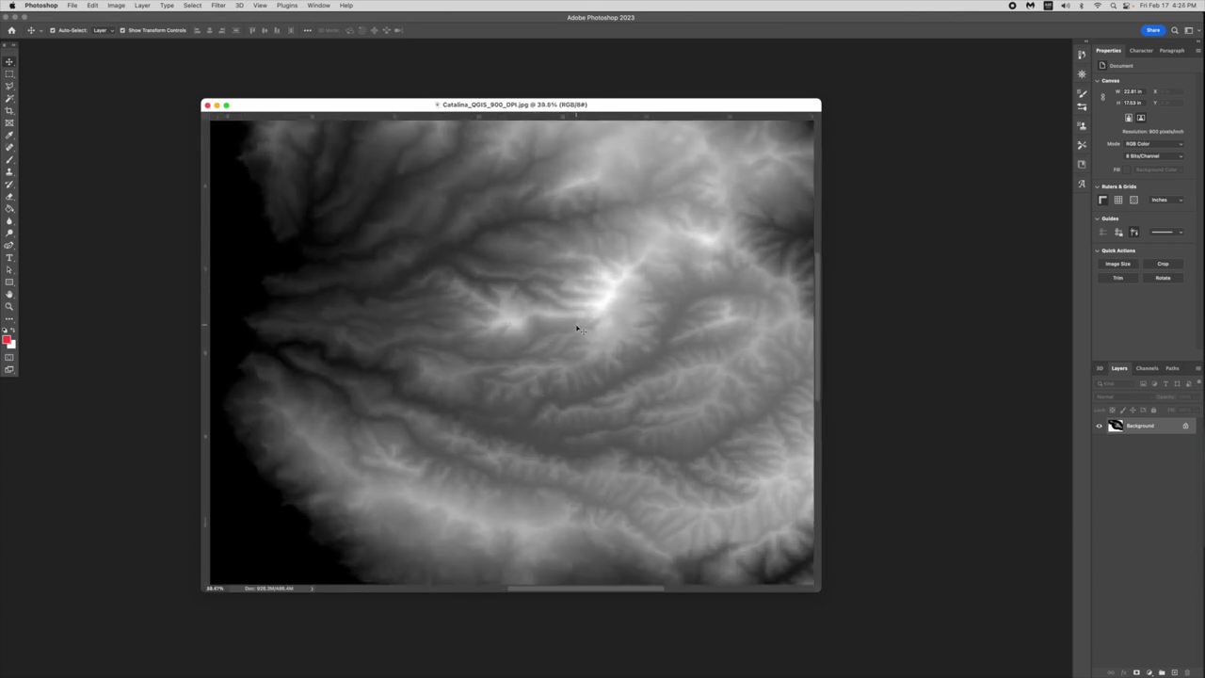
{"action": "scroll", "coordinate": [577, 328], "scroll_direction": "up", "scroll_amount": 1, "text": "alt"}
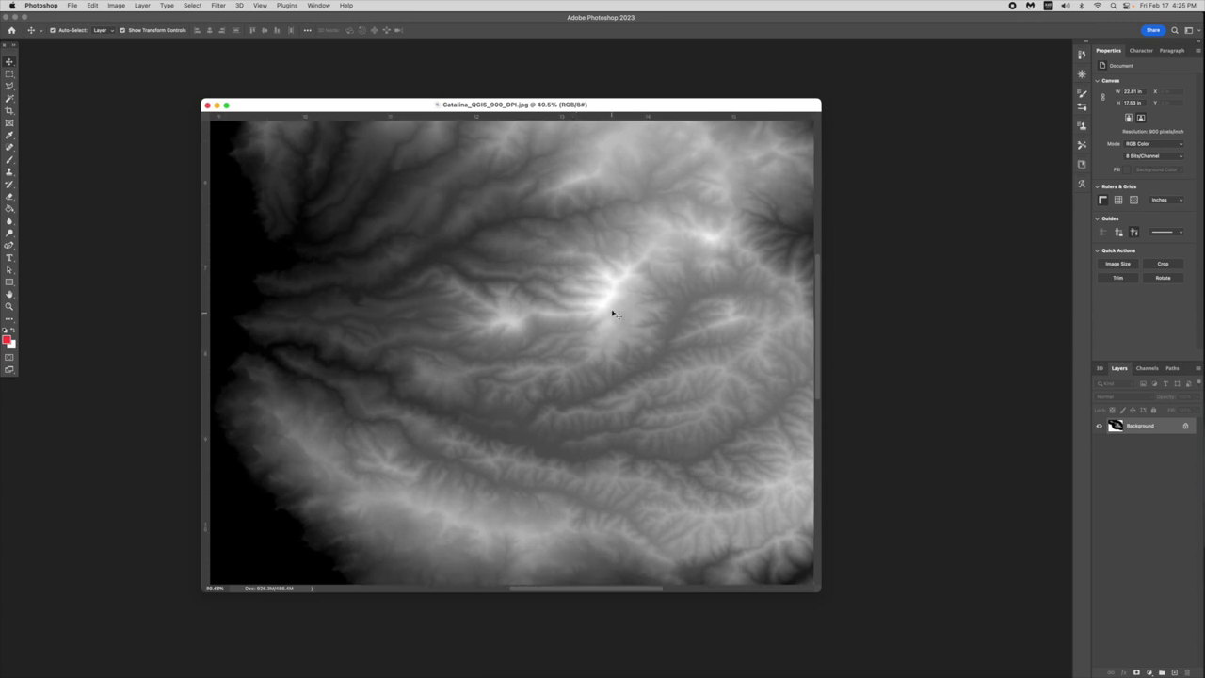
{"action": "scroll", "coordinate": [580, 332], "scroll_direction": "up", "scroll_amount": 3, "text": "alt"}
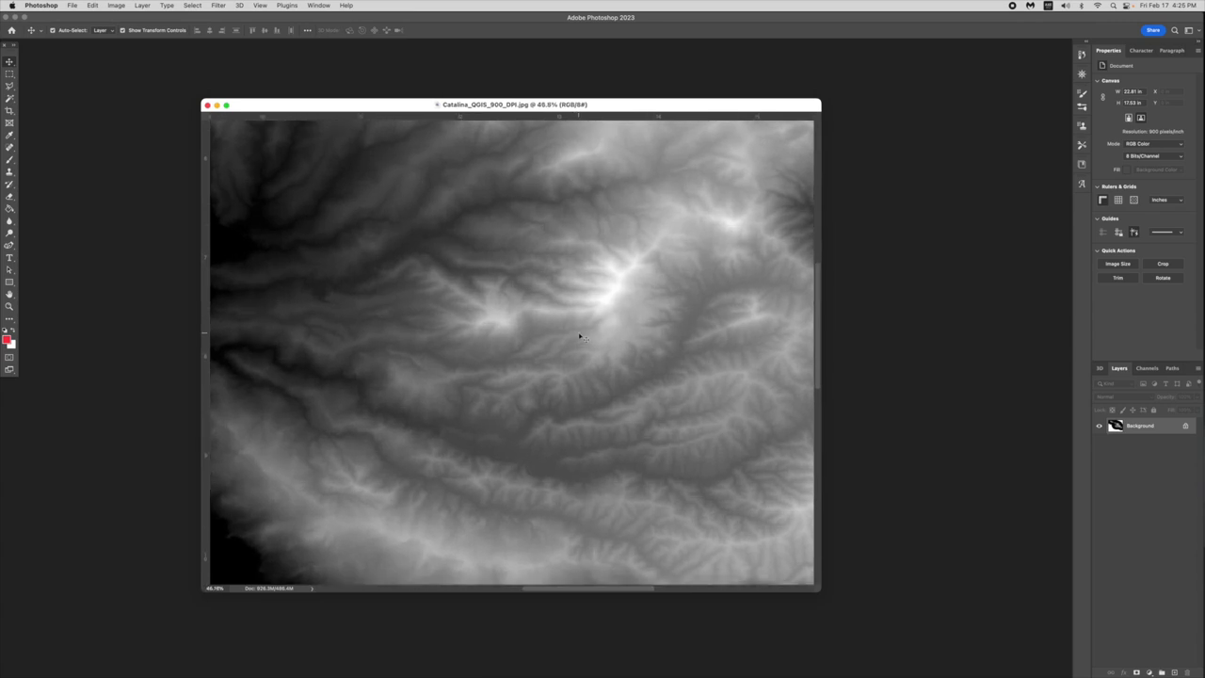
{"action": "scroll", "coordinate": [504, 321], "scroll_direction": "up", "scroll_amount": 2, "text": "alt"}
{"action": "scroll", "coordinate": [504, 320], "scroll_direction": "up", "scroll_amount": 5, "text": "alt"}
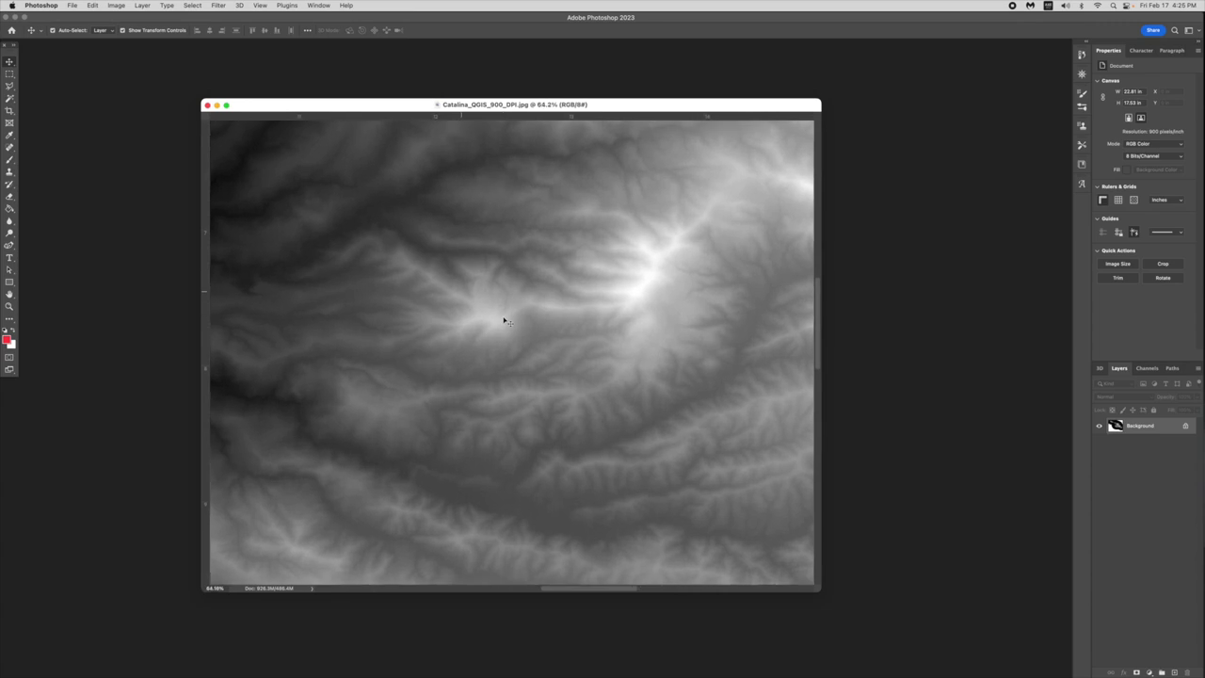
{"action": "scroll", "coordinate": [504, 321], "scroll_direction": "up", "scroll_amount": 5, "text": "alt"}
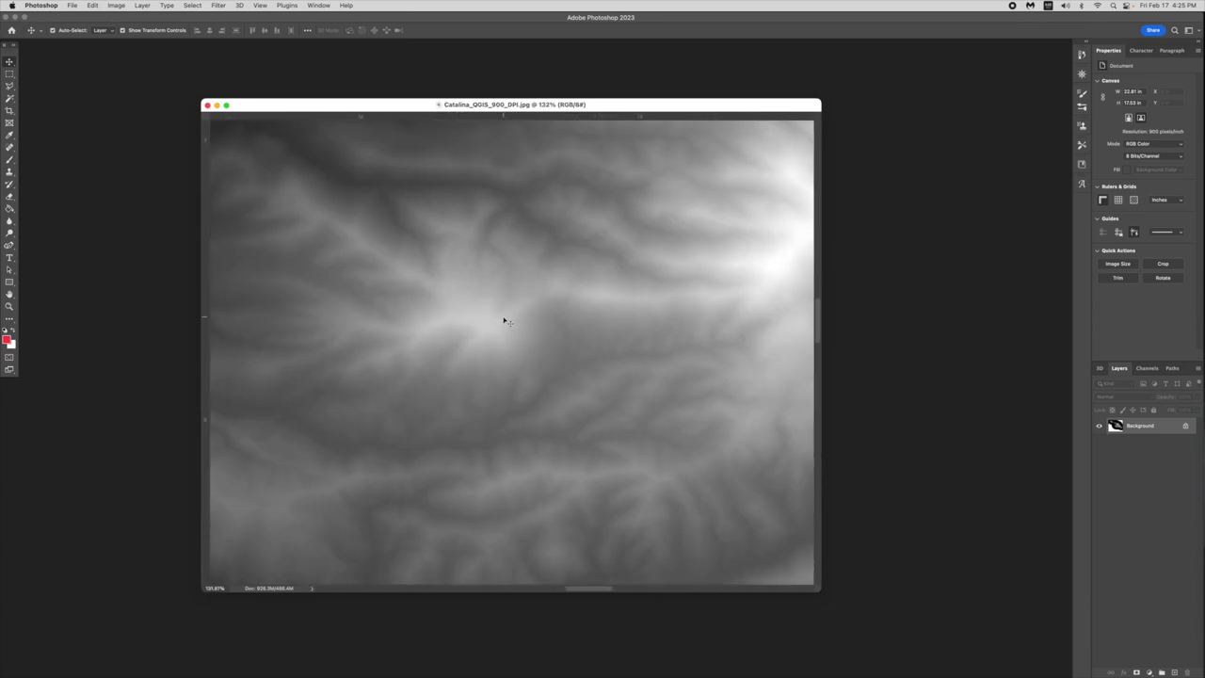
{"action": "scroll", "coordinate": [504, 321], "scroll_direction": "down", "scroll_amount": 2, "text": "alt"}
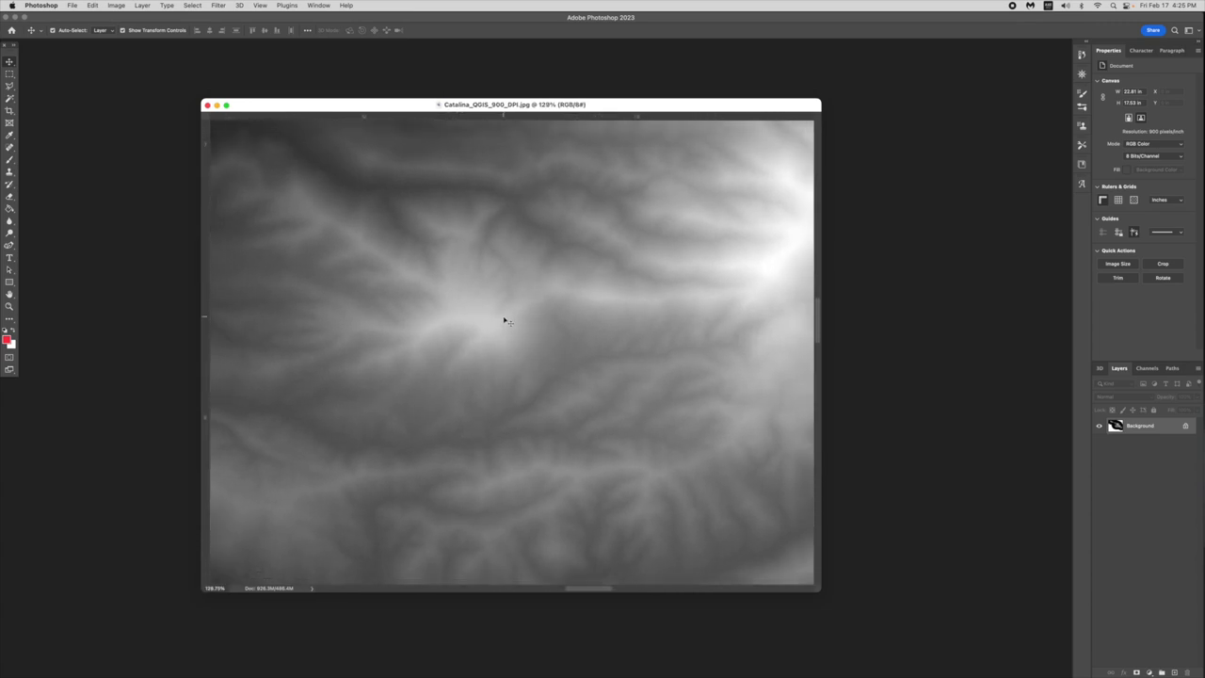
{"action": "scroll", "coordinate": [505, 321], "scroll_direction": "down", "scroll_amount": 20, "text": "alt"}
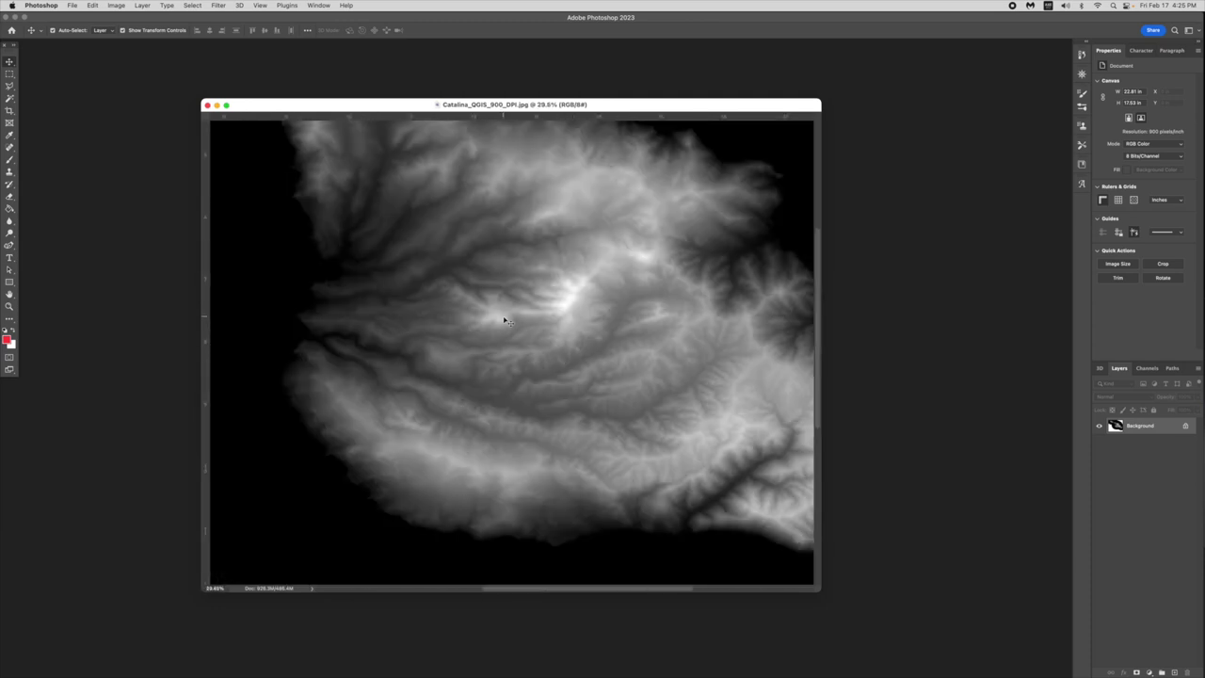
{"action": "scroll", "coordinate": [504, 321], "scroll_direction": "down", "scroll_amount": 3, "text": "alt"}
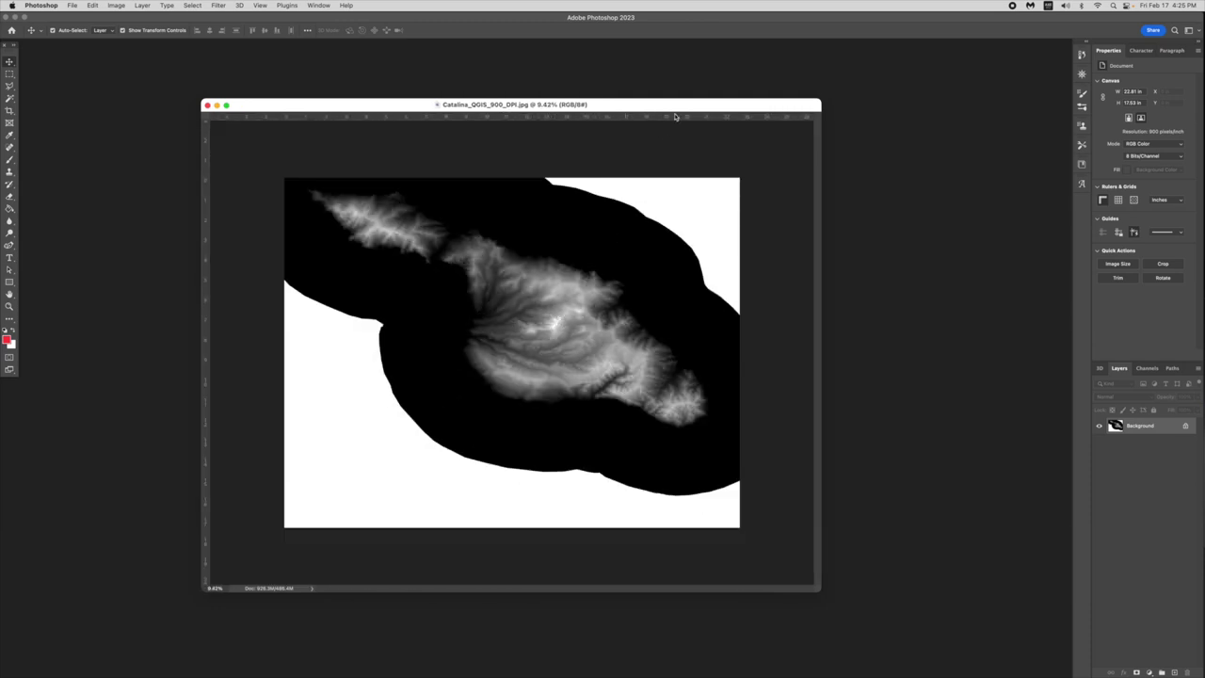
{"action": "key", "text": "super+equal"}
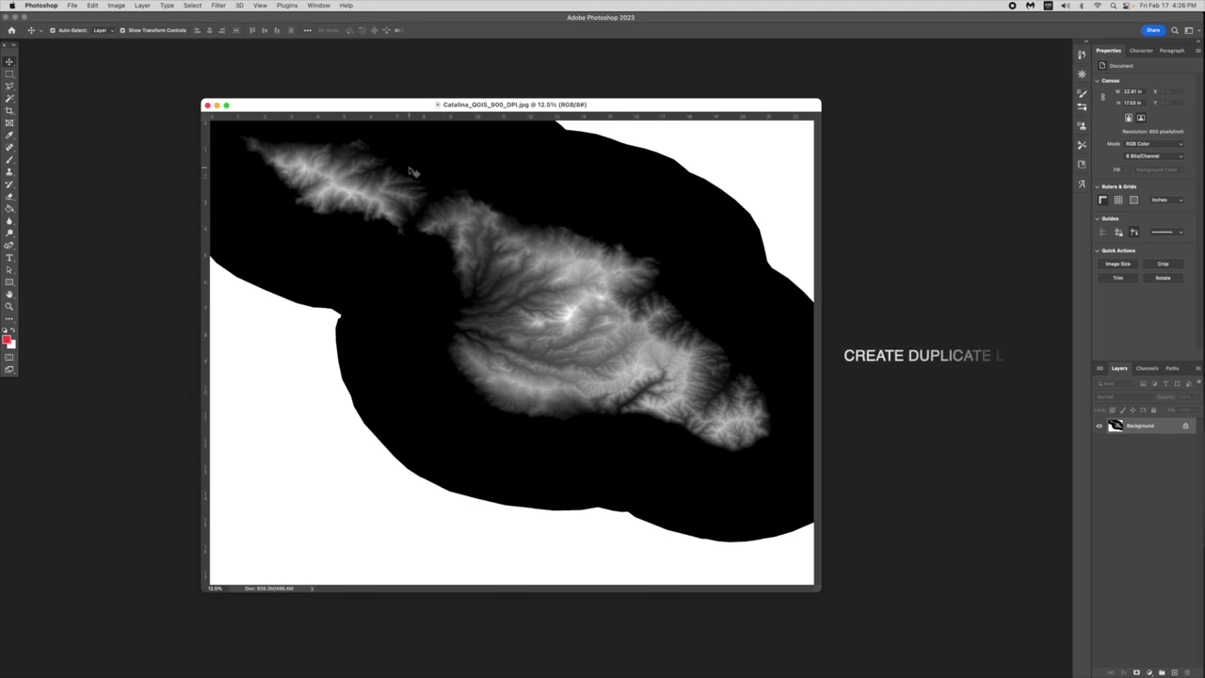
Duplicate the Background layer as Background copy and hide the original Background layer
{"action": "right_click", "coordinate": [1164, 429]}
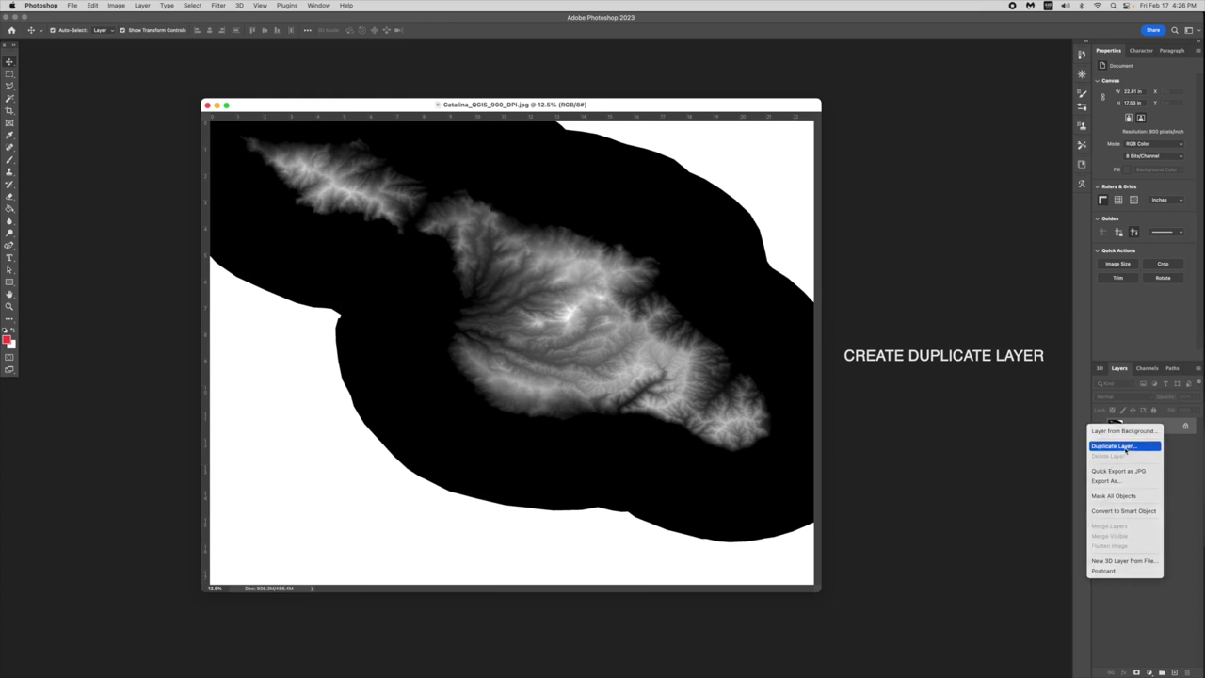
{"action": "left_click", "coordinate": [1124, 446]}
{"action": "left_click", "coordinate": [961, 430]}
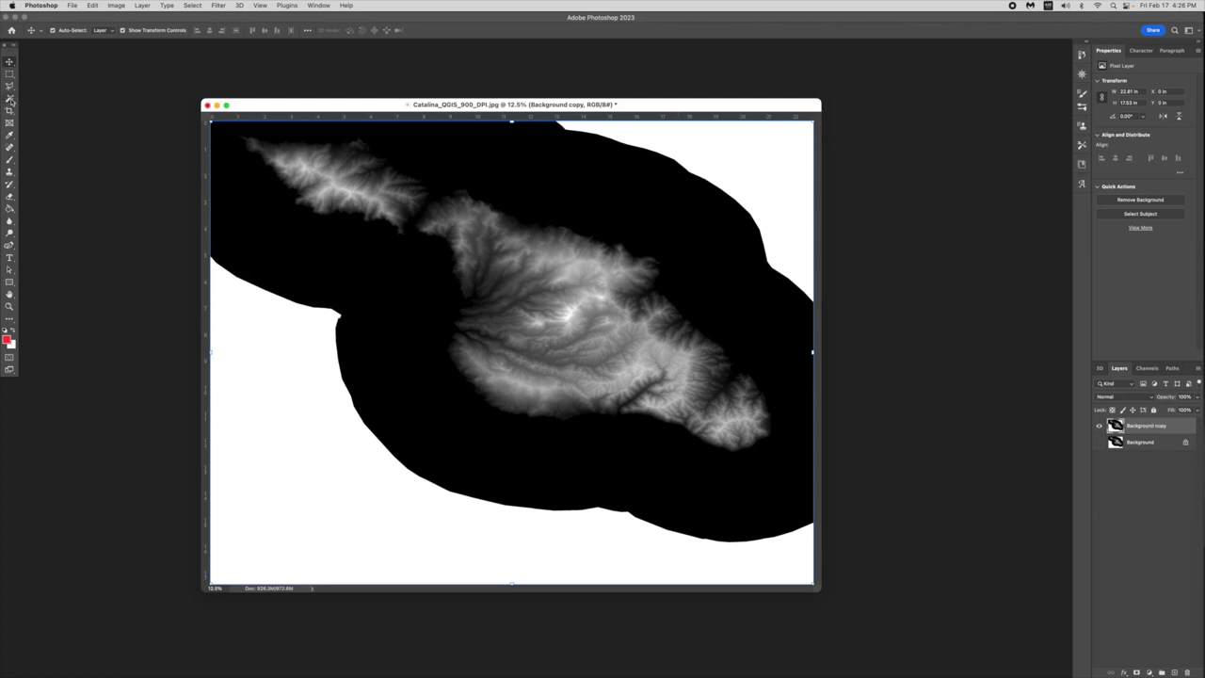
Select the black area around the island on Background copy with the Magic Wand at tolerance 3 and delete it
{"action": "left_click", "coordinate": [10, 98]}
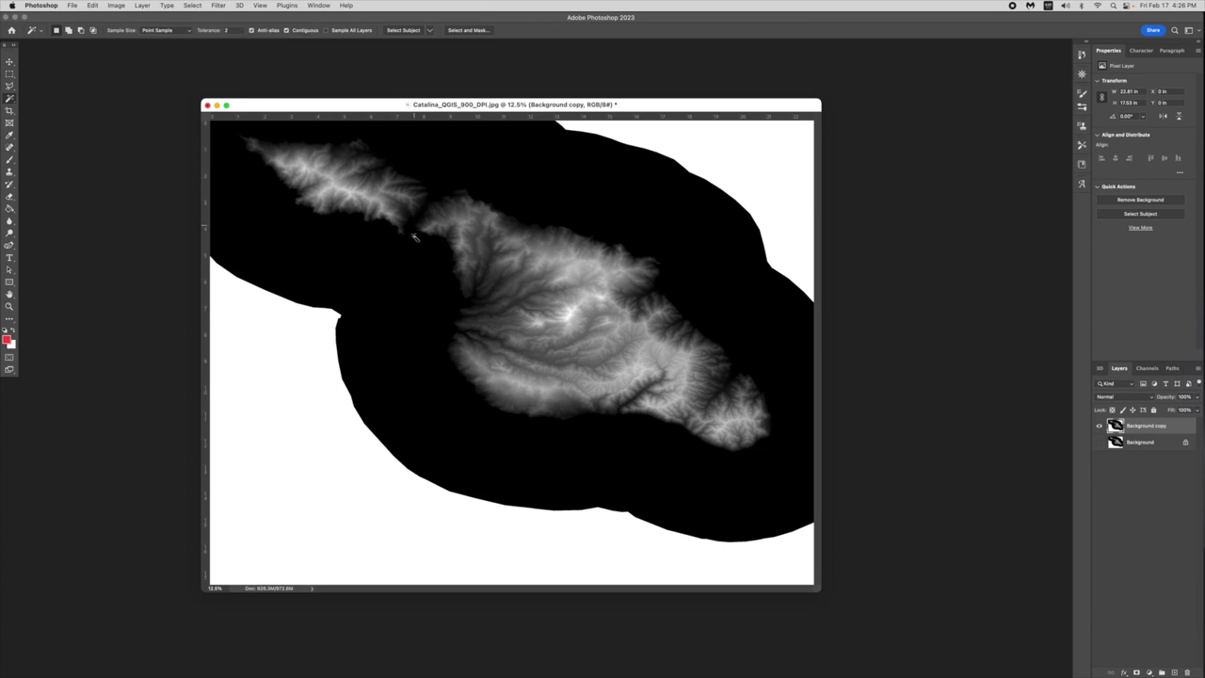
{"action": "scroll", "coordinate": [428, 250], "scroll_direction": "up", "scroll_amount": 2, "text": "alt"}
{"action": "scroll", "coordinate": [428, 251], "scroll_direction": "up", "scroll_amount": 5, "text": "alt"}
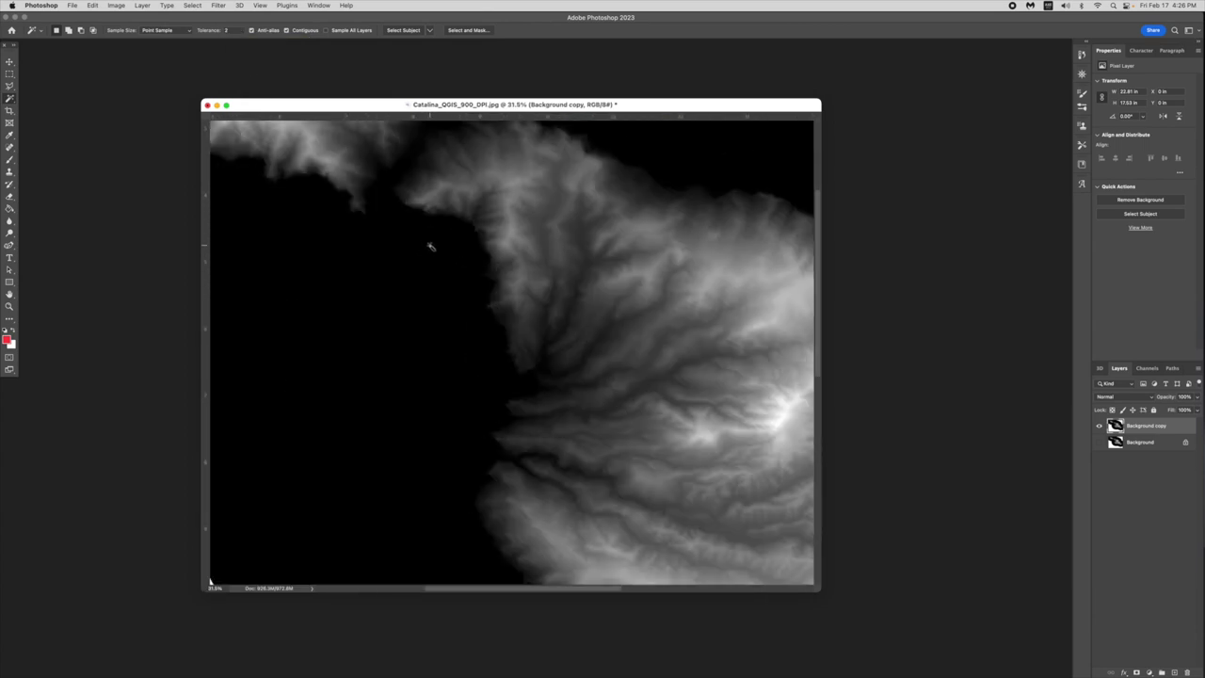
{"action": "scroll", "coordinate": [433, 242], "scroll_direction": "up", "scroll_amount": 1, "text": "alt"}
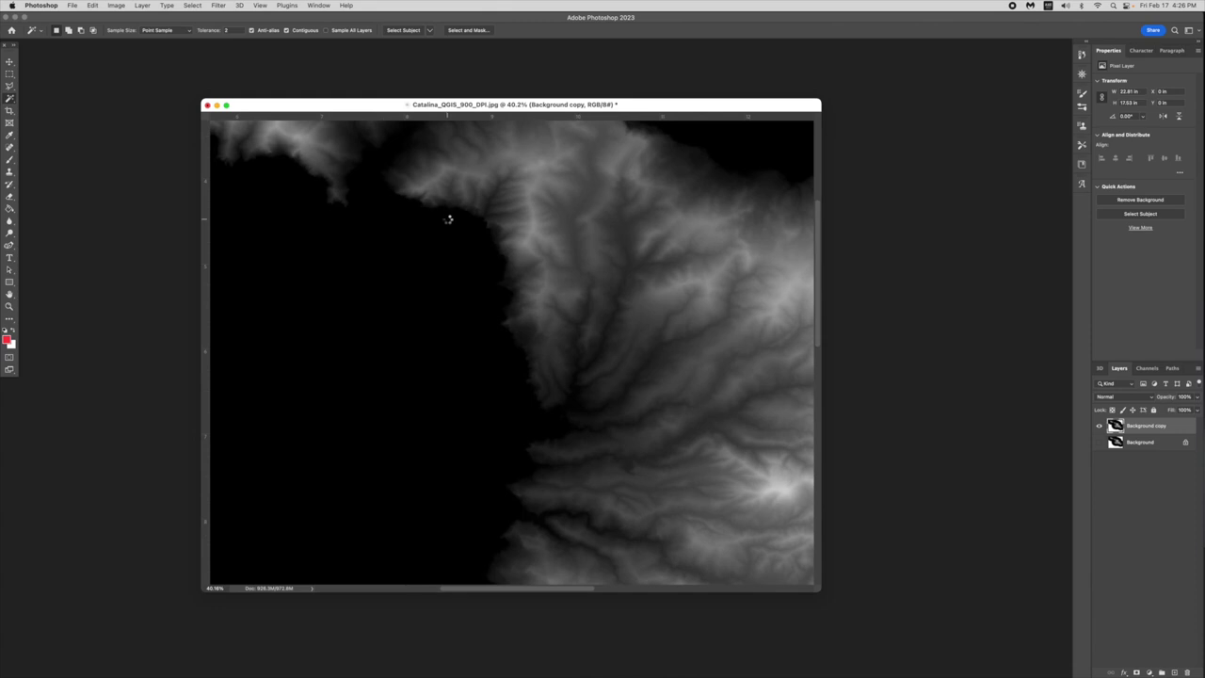
{"action": "left_click", "coordinate": [428, 322]}
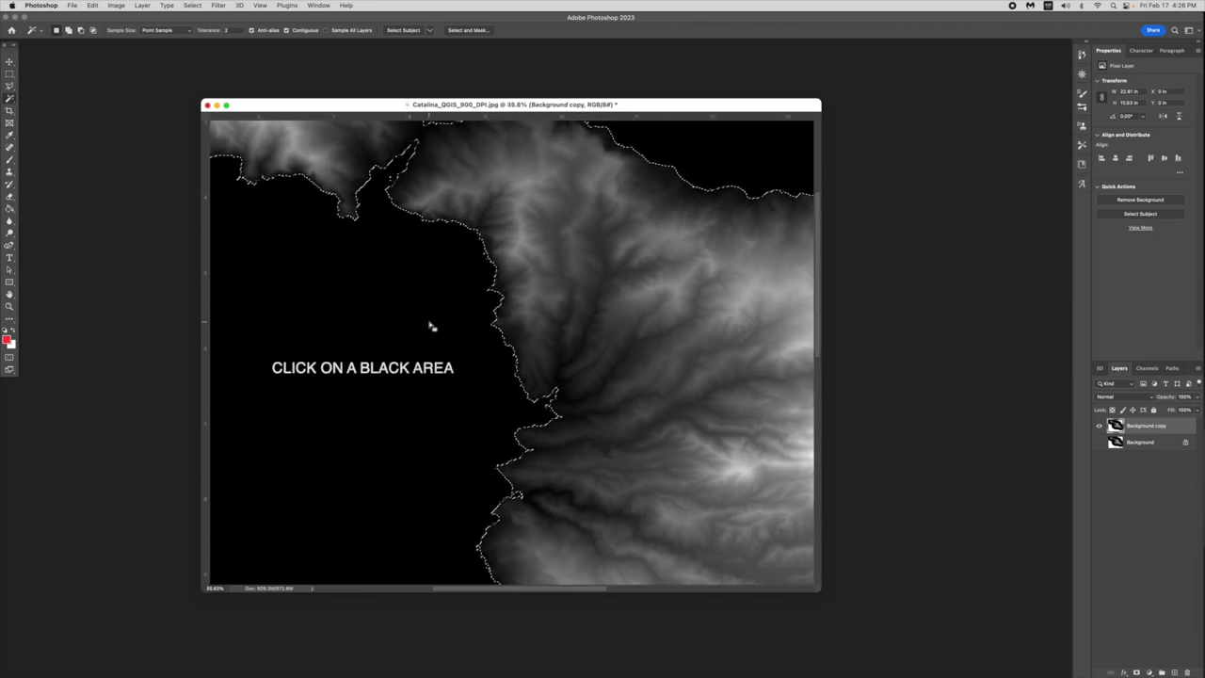
{"action": "scroll", "coordinate": [428, 325], "scroll_direction": "down", "scroll_amount": 5, "text": "alt"}
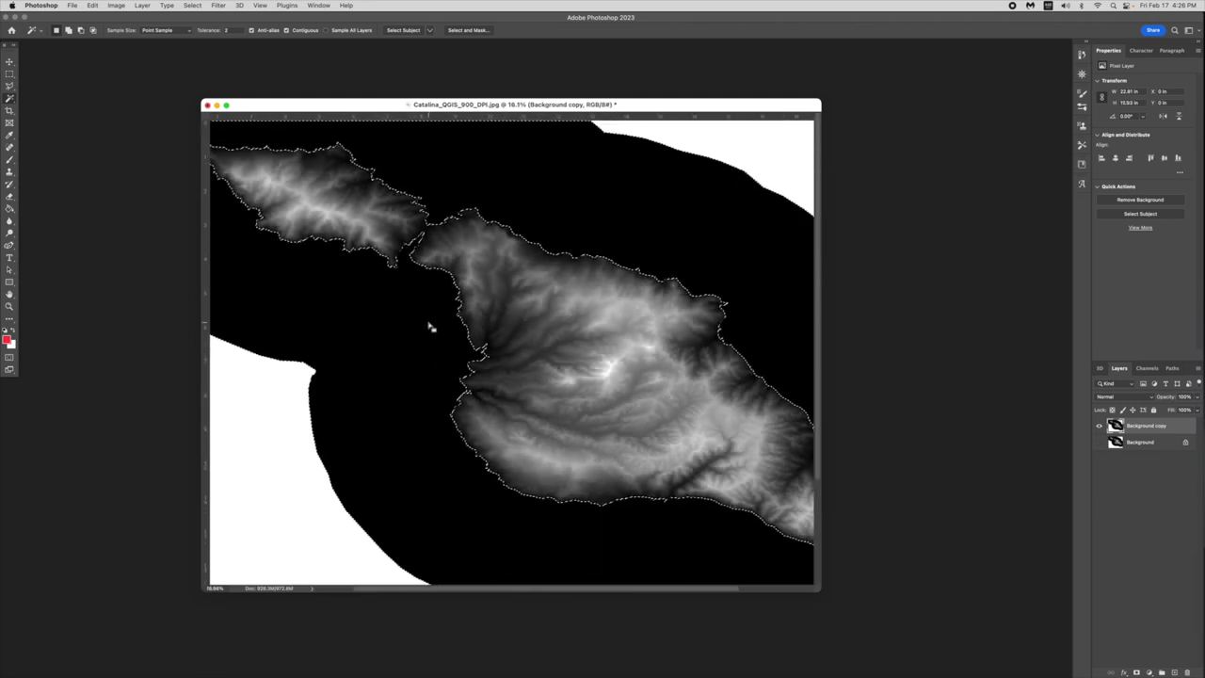
{"action": "scroll", "coordinate": [431, 326], "scroll_direction": "down", "scroll_amount": 3, "text": "alt"}
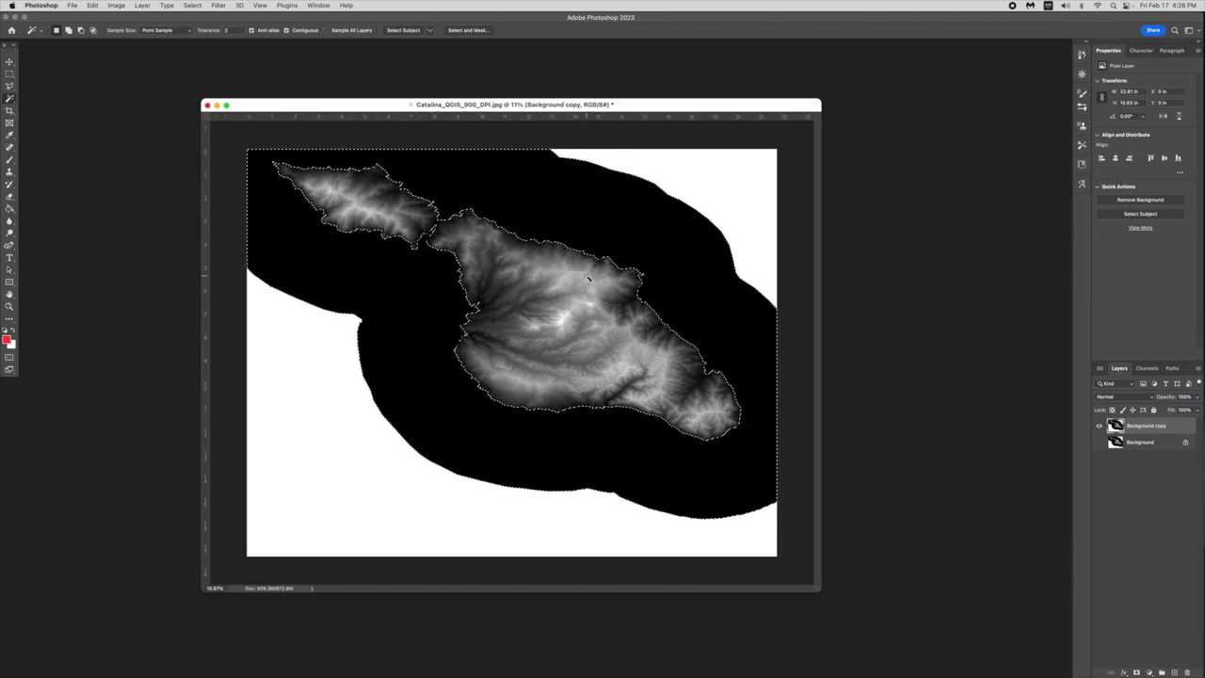
{"action": "key", "text": "Delete"}
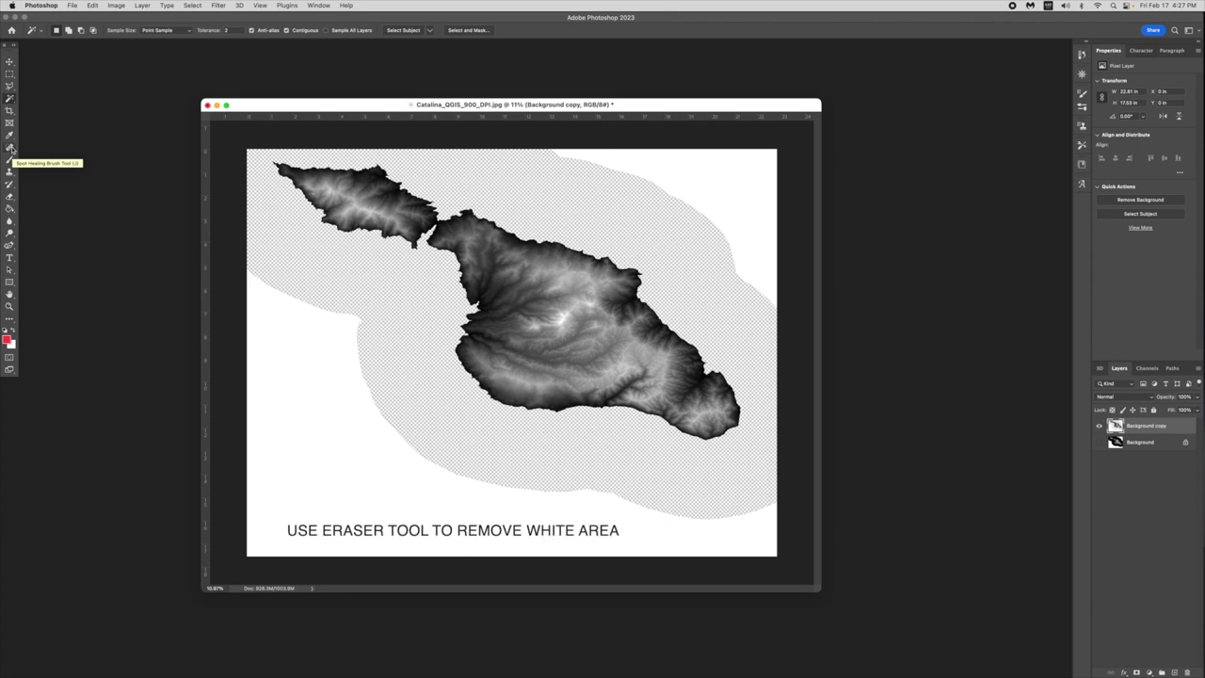
Erase the remaining white areas around the island on Background copy using the Eraser tool enlarged to 2400 px
{"action": "left_click", "coordinate": [10, 197]}
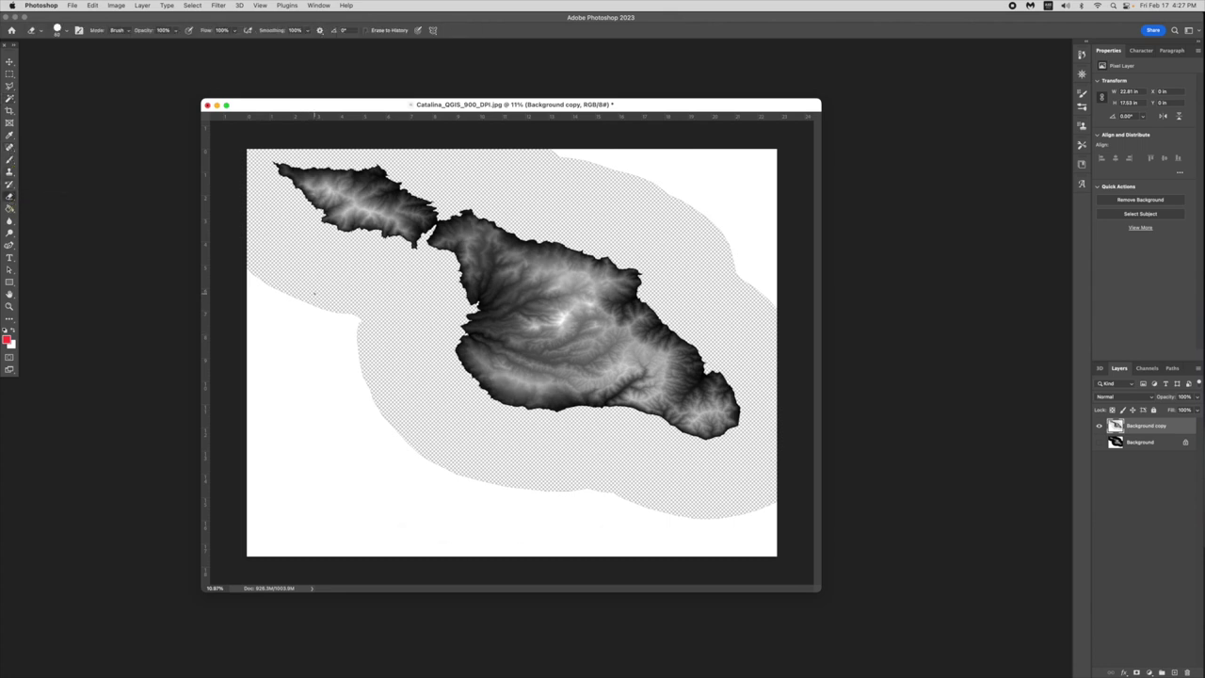
{"action": "key", "text": "bracketright"}
{"action": "key", "text": "bracketright"}
{"action": "key", "text": "bracketright"}
{"action": "key", "text": "bracketright"}
{"action": "key", "text": "bracketright"}
{"action": "key", "text": "bracketright"}
{"action": "key", "text": "bracketright"}
{"action": "key", "text": "bracketright"}
{"action": "key", "text": "bracketright"}
{"action": "key", "text": "bracketright"}
{"action": "key", "text": "bracketright"}
{"action": "key", "text": "bracketright"}
{"action": "key", "text": "bracketright"}
{"action": "key", "text": "bracketright"}
{"action": "key", "text": "bracketright"}
{"action": "key", "text": "bracketright"}
{"action": "key", "text": "bracketright"}
{"action": "key", "text": "bracketright"}
{"action": "key", "text": "bracketright"}
{"action": "key", "text": "bracketright"}
{"action": "key", "text": "bracketright"}
{"action": "key", "text": "bracketright"}
{"action": "mouse_move", "coordinate": [269, 274]}
{"action": "left_mouse_down"}
{"action": "mouse_move", "coordinate": [267, 390]}
{"action": "mouse_move", "coordinate": [250, 539]}
{"action": "mouse_move", "coordinate": [292, 531]}
{"action": "mouse_move", "coordinate": [307, 459]}
{"action": "mouse_move", "coordinate": [299, 311]}
{"action": "mouse_move", "coordinate": [316, 302]}
{"action": "mouse_move", "coordinate": [340, 330]}
{"action": "mouse_move", "coordinate": [347, 412]}
{"action": "mouse_move", "coordinate": [345, 339]}
{"action": "mouse_move", "coordinate": [342, 454]}
{"action": "mouse_move", "coordinate": [365, 424]}
{"action": "mouse_move", "coordinate": [380, 426]}
{"action": "mouse_move", "coordinate": [336, 468]}
{"action": "mouse_move", "coordinate": [400, 462]}
{"action": "mouse_move", "coordinate": [781, 526]}
{"action": "mouse_move", "coordinate": [766, 547]}
{"action": "mouse_move", "coordinate": [312, 536]}
{"action": "mouse_move", "coordinate": [303, 518]}
{"action": "mouse_move", "coordinate": [310, 495]}
{"action": "mouse_move", "coordinate": [487, 500]}
{"action": "left_mouse_up"}
{"action": "mouse_move", "coordinate": [617, 213]}
{"action": "left_mouse_down"}
{"action": "mouse_move", "coordinate": [556, 173]}
{"action": "mouse_move", "coordinate": [772, 167]}
{"action": "mouse_move", "coordinate": [756, 296]}
{"action": "mouse_move", "coordinate": [694, 201]}
{"action": "mouse_move", "coordinate": [734, 192]}
{"action": "mouse_move", "coordinate": [686, 194]}
{"action": "mouse_move", "coordinate": [709, 110]}
{"action": "left_mouse_up"}
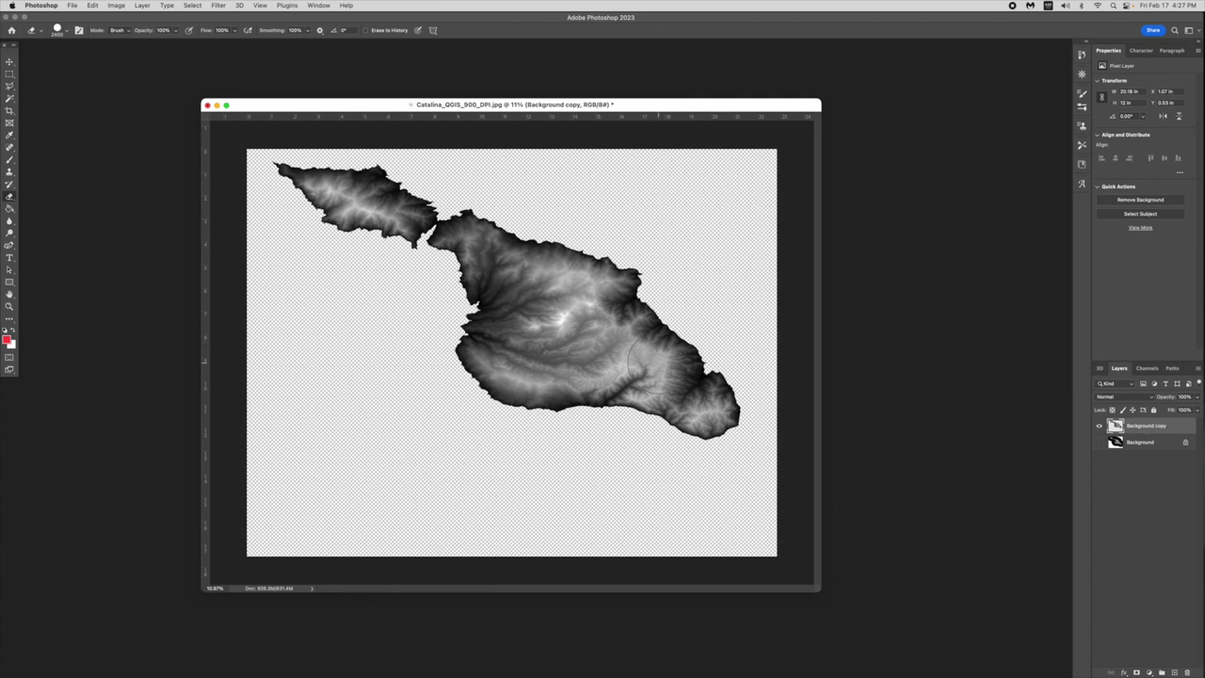
Create a new empty layer named Layer 1 directly above the hidden Background layer
{"action": "left_click", "coordinate": [1165, 442]}
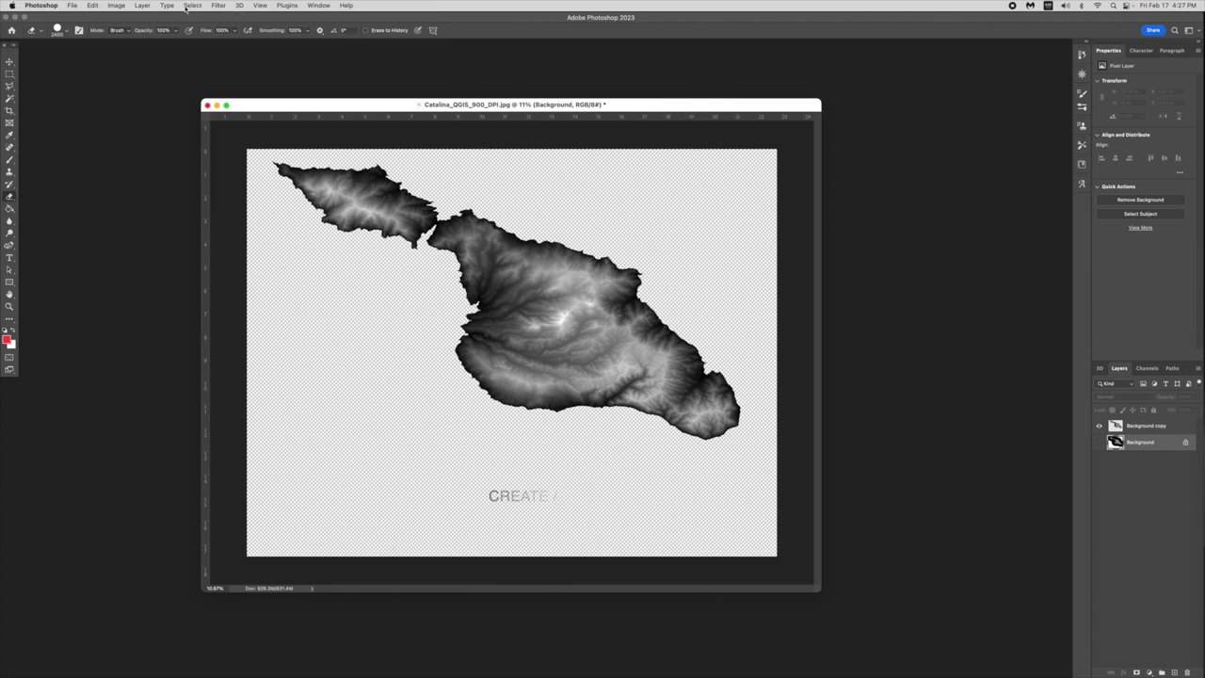
{"action": "left_click", "coordinate": [142, 5]}
{"action": "mouse_move", "coordinate": [143, 19]}
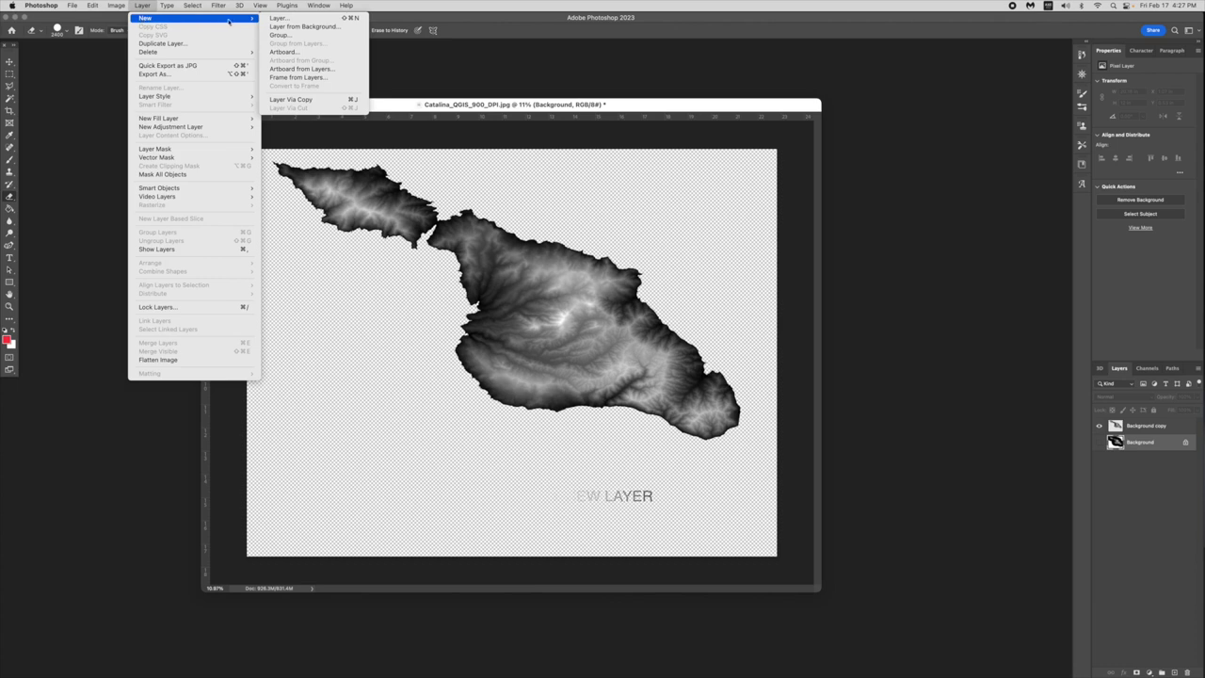
{"action": "left_click", "coordinate": [278, 18]}
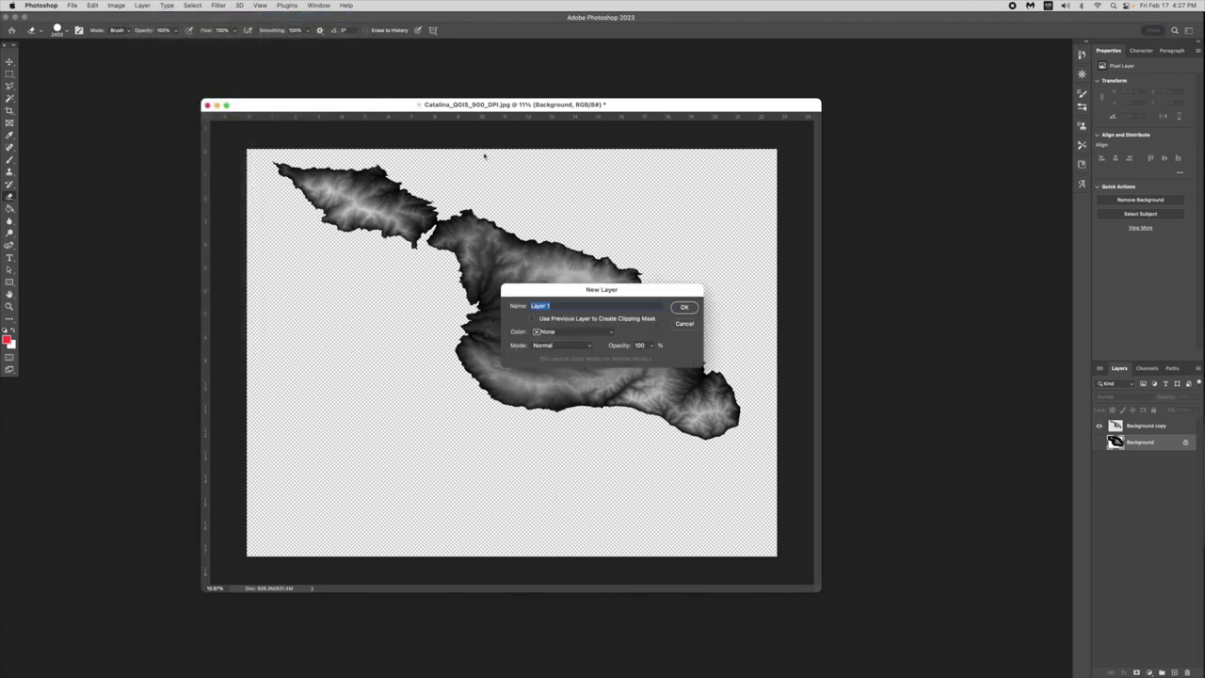
{"action": "left_click", "coordinate": [683, 307]}
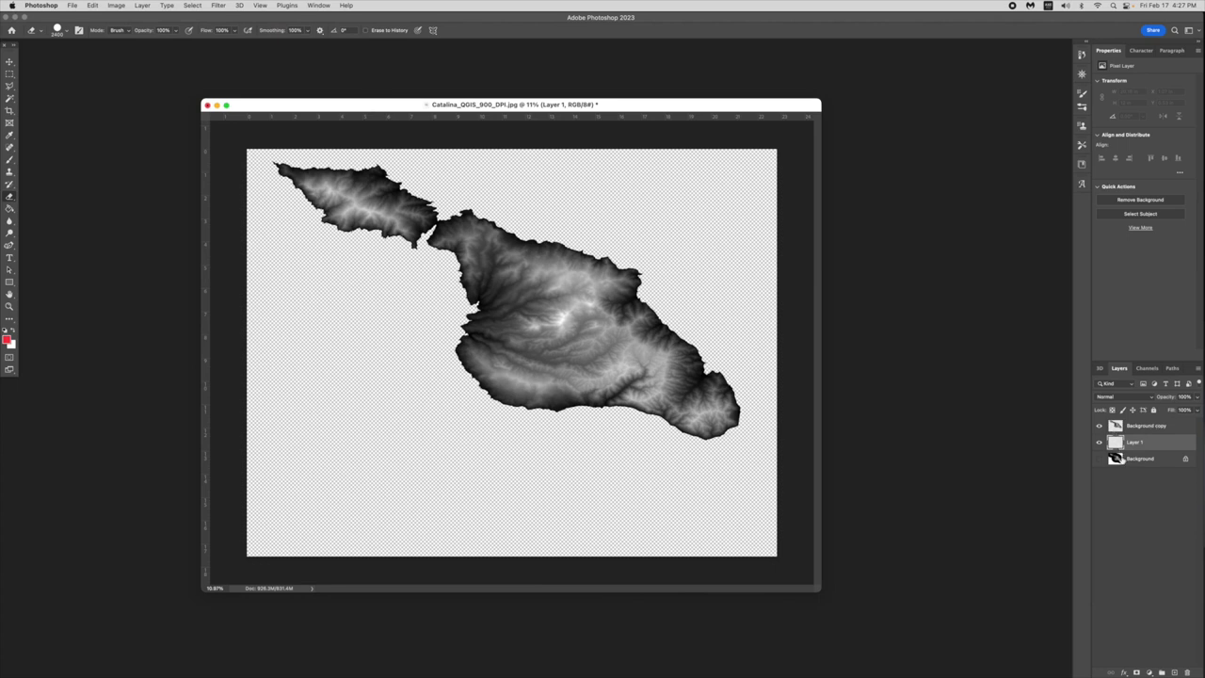
Fill Layer 1 with the default black foreground using the Paint Bucket while Background copy is hidden, and show and select Background copy again
{"action": "left_click", "coordinate": [1099, 427]}
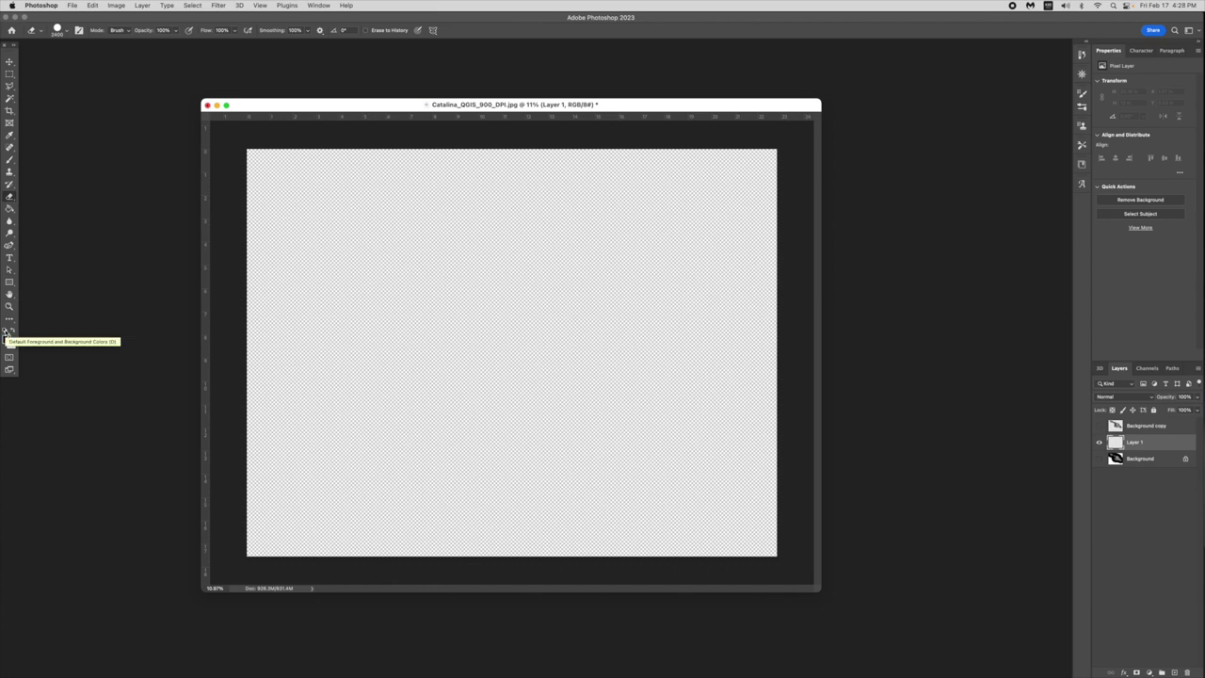
{"action": "left_click", "coordinate": [5, 331]}
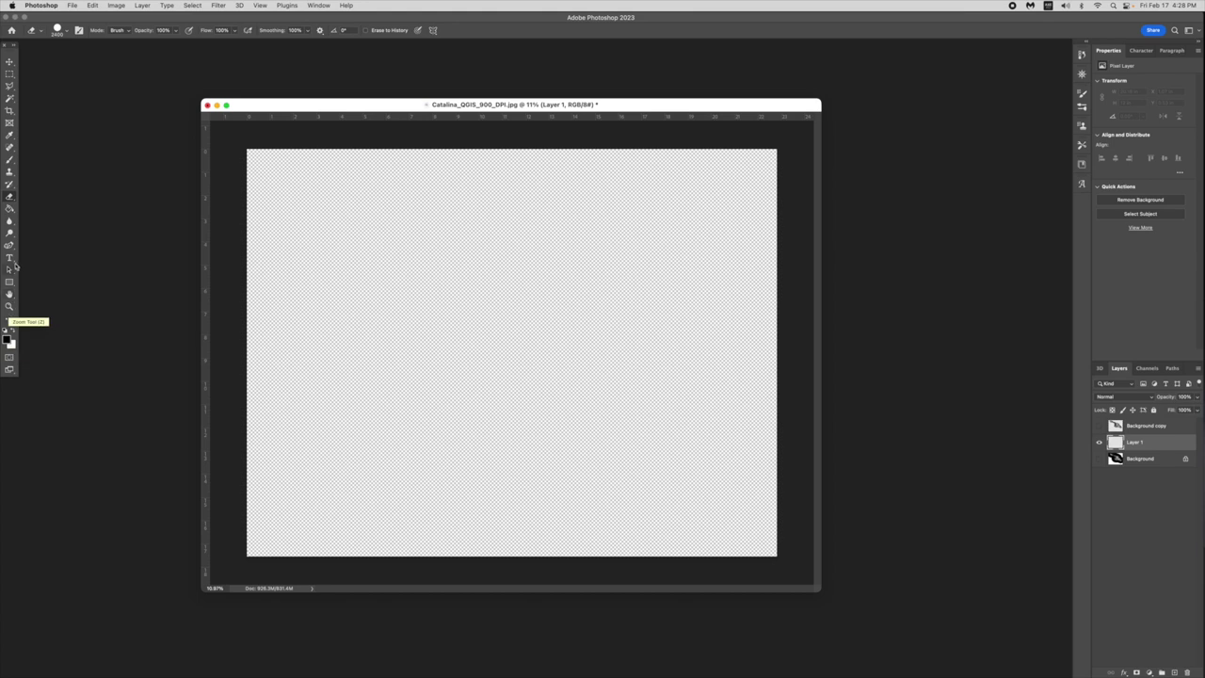
{"action": "left_click", "coordinate": [10, 208]}
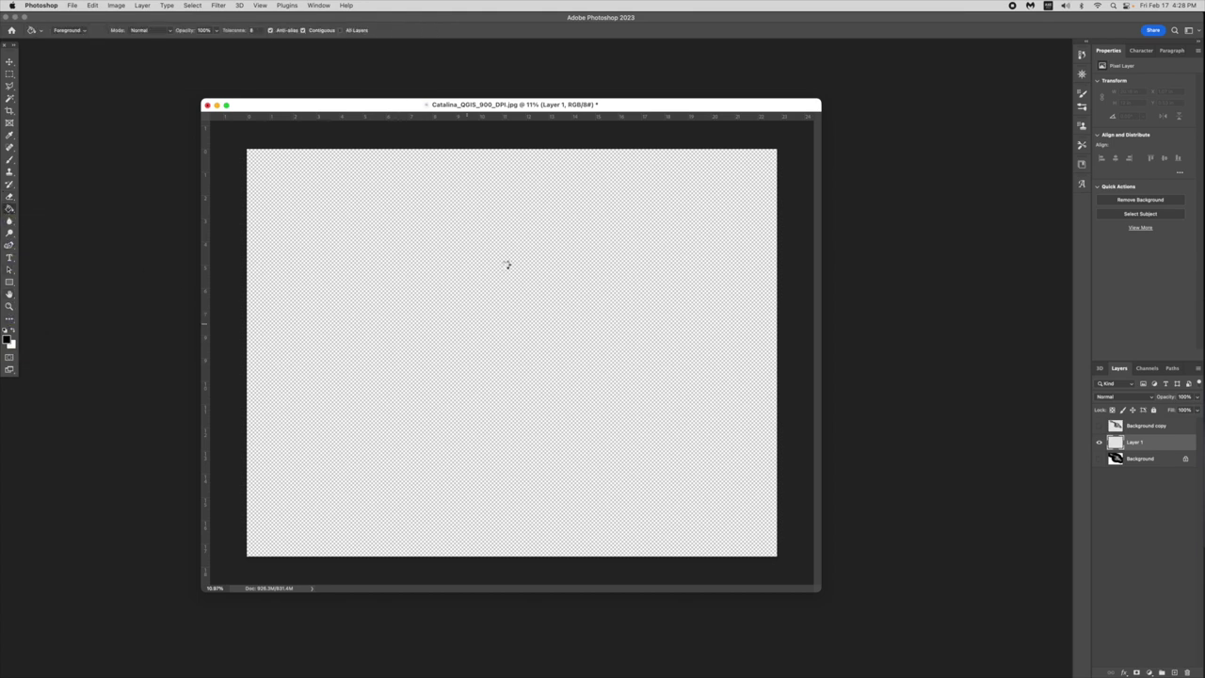
{"action": "left_click", "coordinate": [507, 305]}
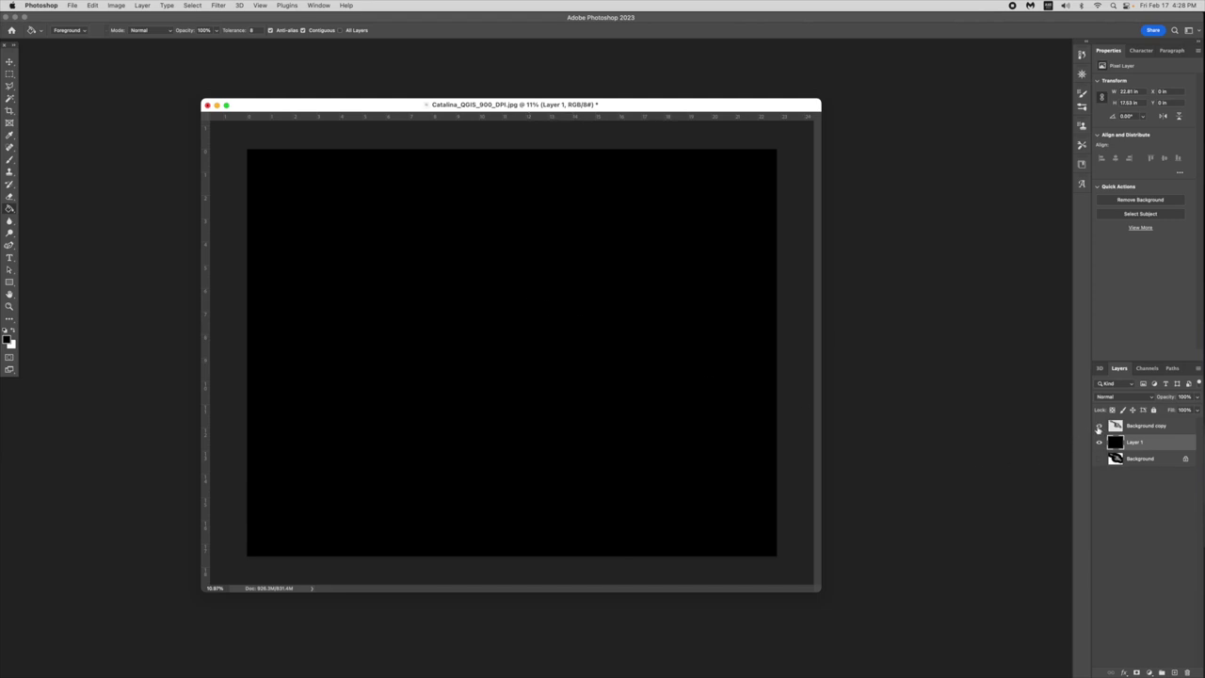
{"action": "left_click", "coordinate": [1099, 427]}
{"action": "left_click", "coordinate": [1172, 427]}
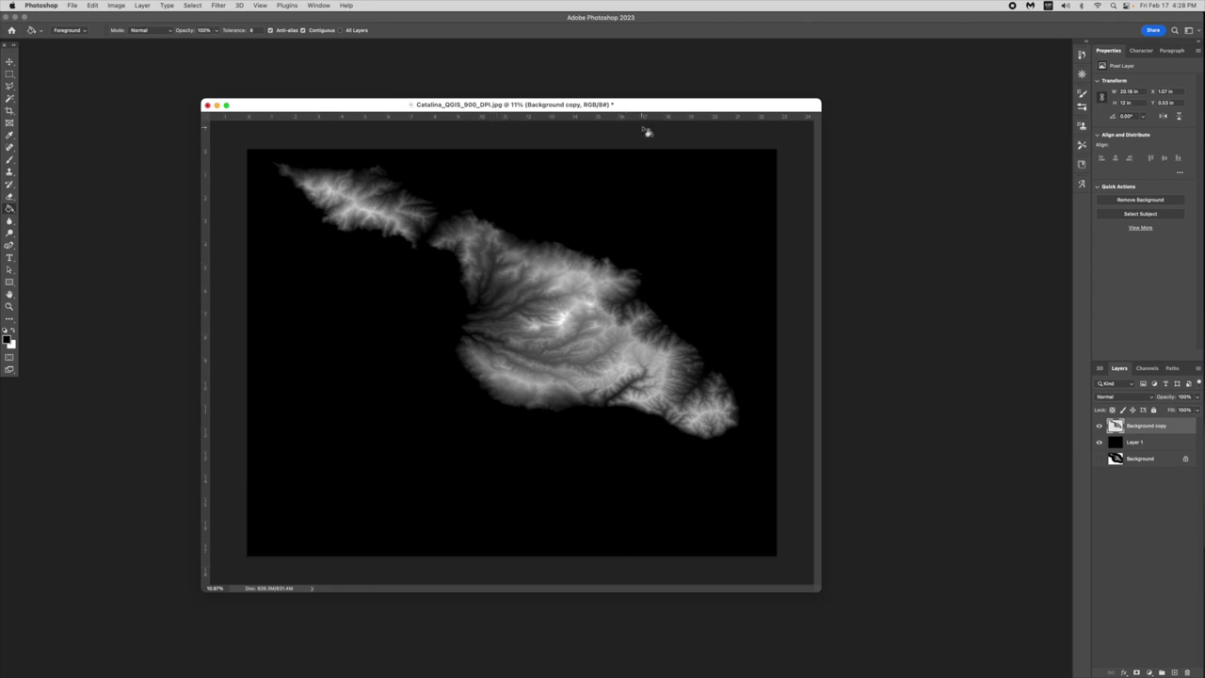
{"action": "left_click_drag", "start_coordinate": [665, 107], "coordinate": [679, 111]}
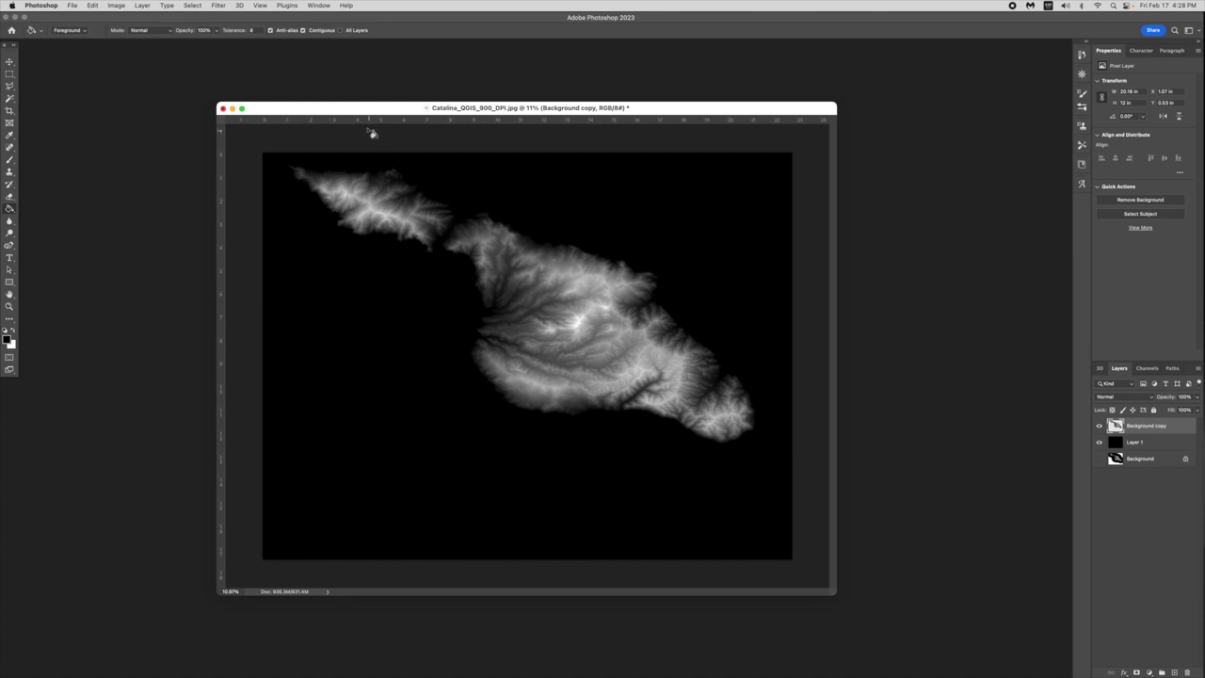
Crop the image from below with the Crop tool to remove the empty black area beneath the island
{"action": "left_click", "coordinate": [11, 111]}
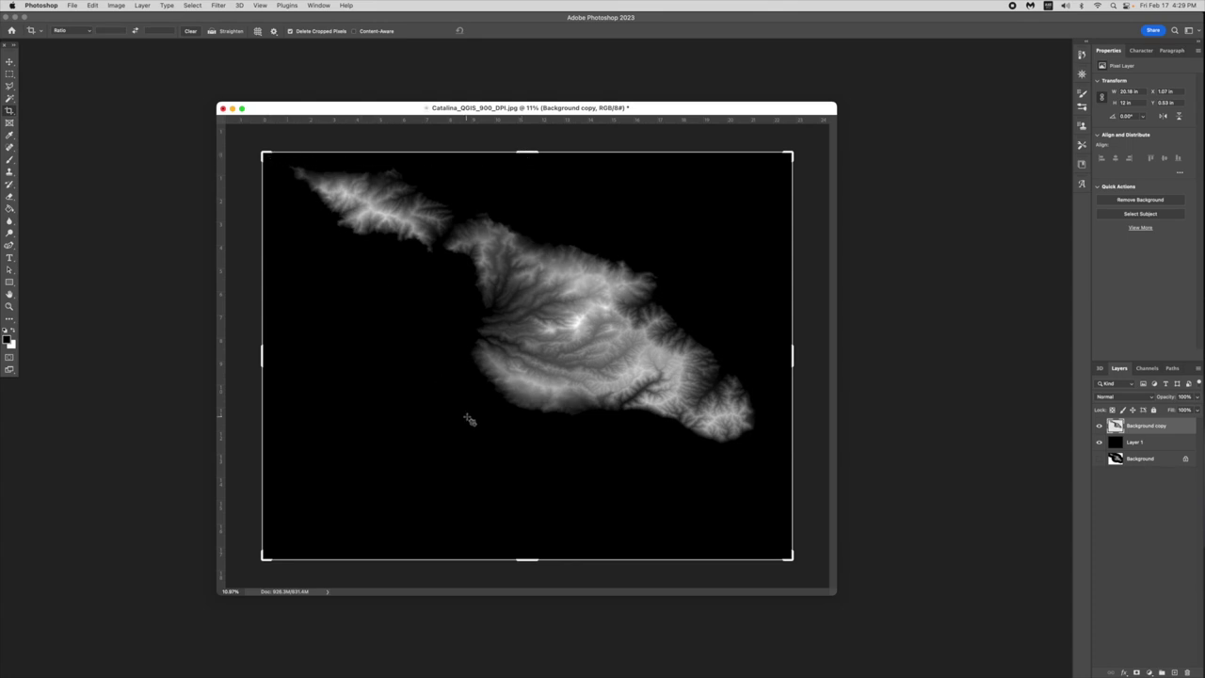
{"action": "left_click_drag", "start_coordinate": [529, 559], "coordinate": [544, 505]}
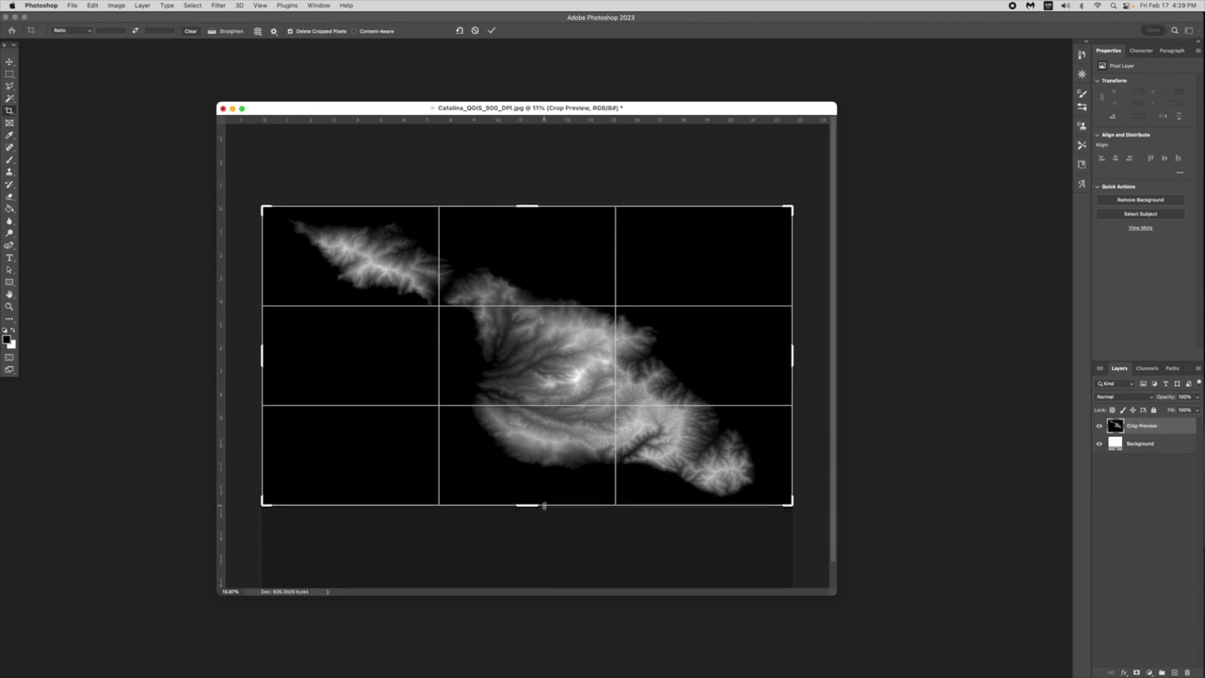
{"action": "key", "text": "Return"}
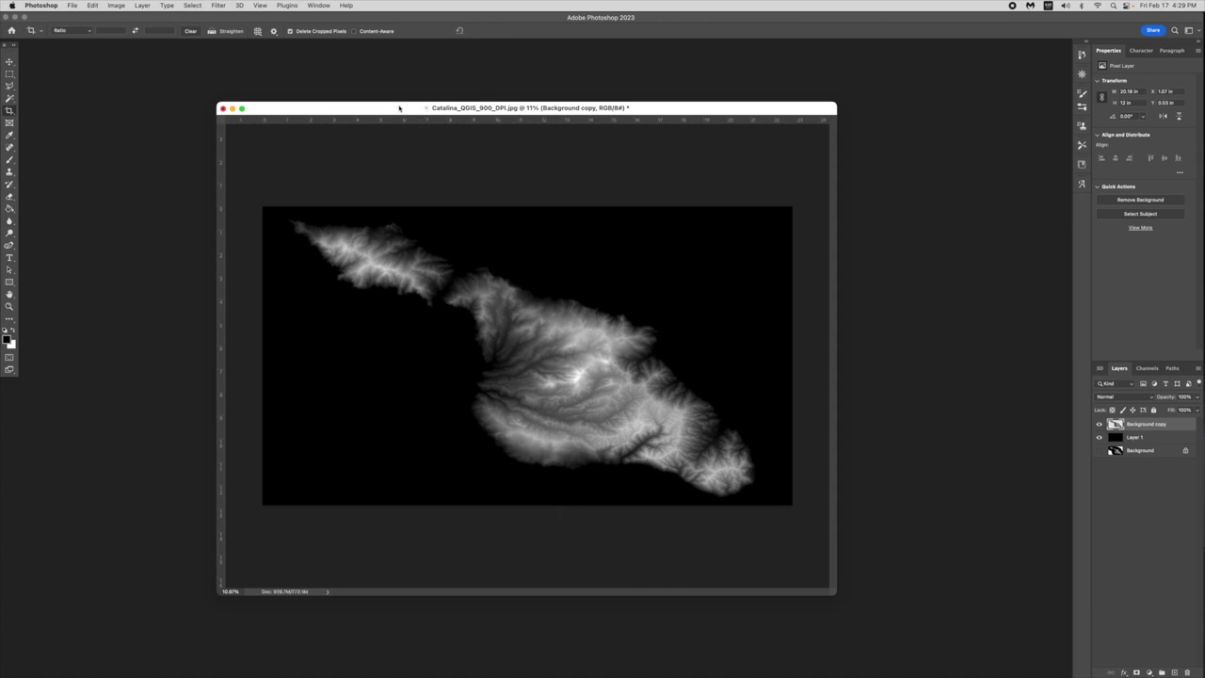
{"action": "key", "text": "super+equal"}
{"action": "key", "text": "super+equal"}
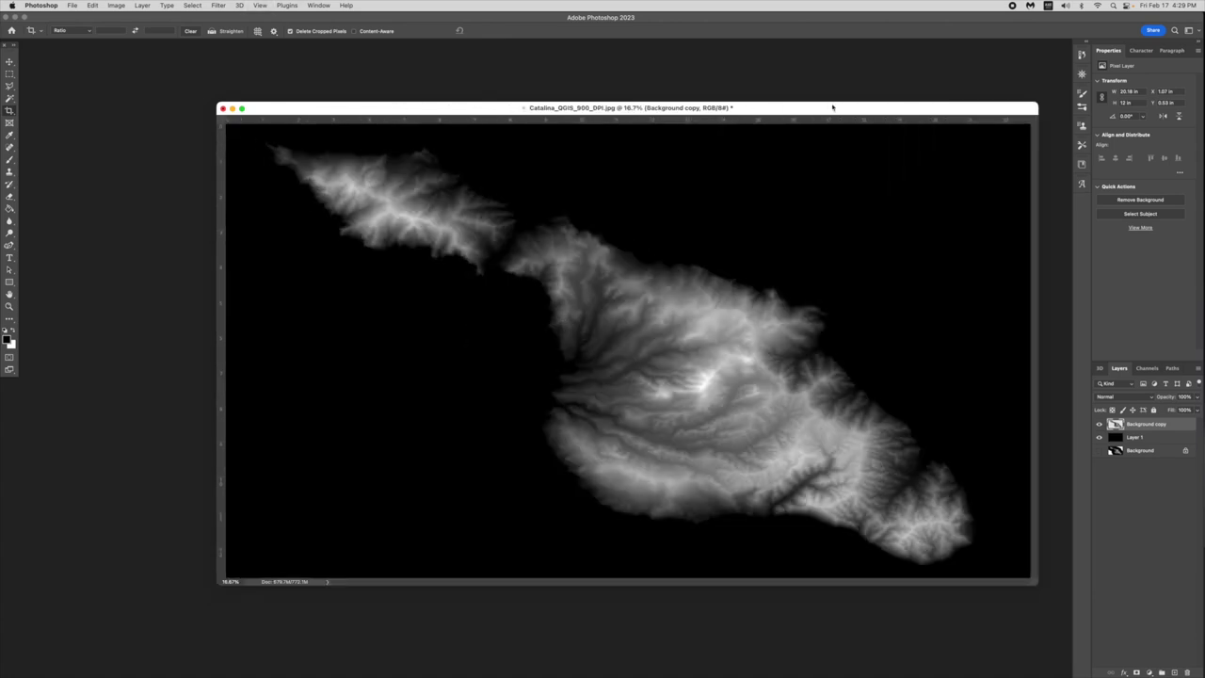
{"action": "left_click_drag", "start_coordinate": [831, 109], "coordinate": [702, 108]}
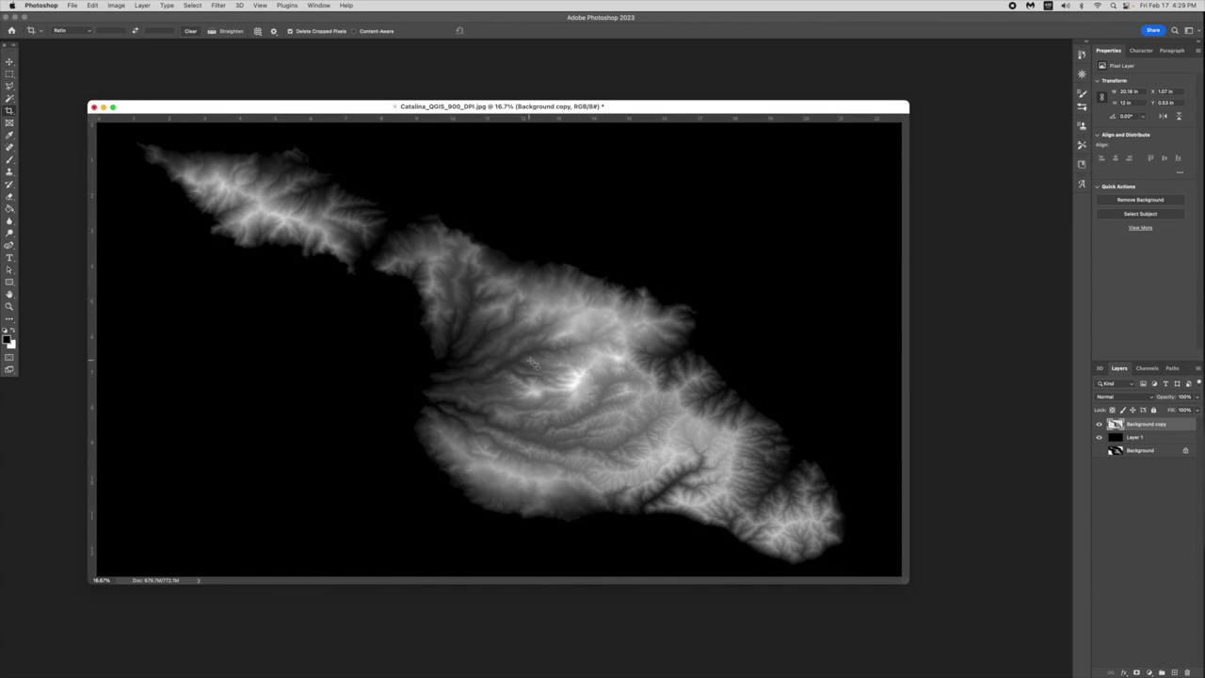
Duplicate the Background copy layer, rename the duplicate as Blurred, and keep only the duplicate visible over the black layer
{"action": "right_click", "coordinate": [1176, 428]}
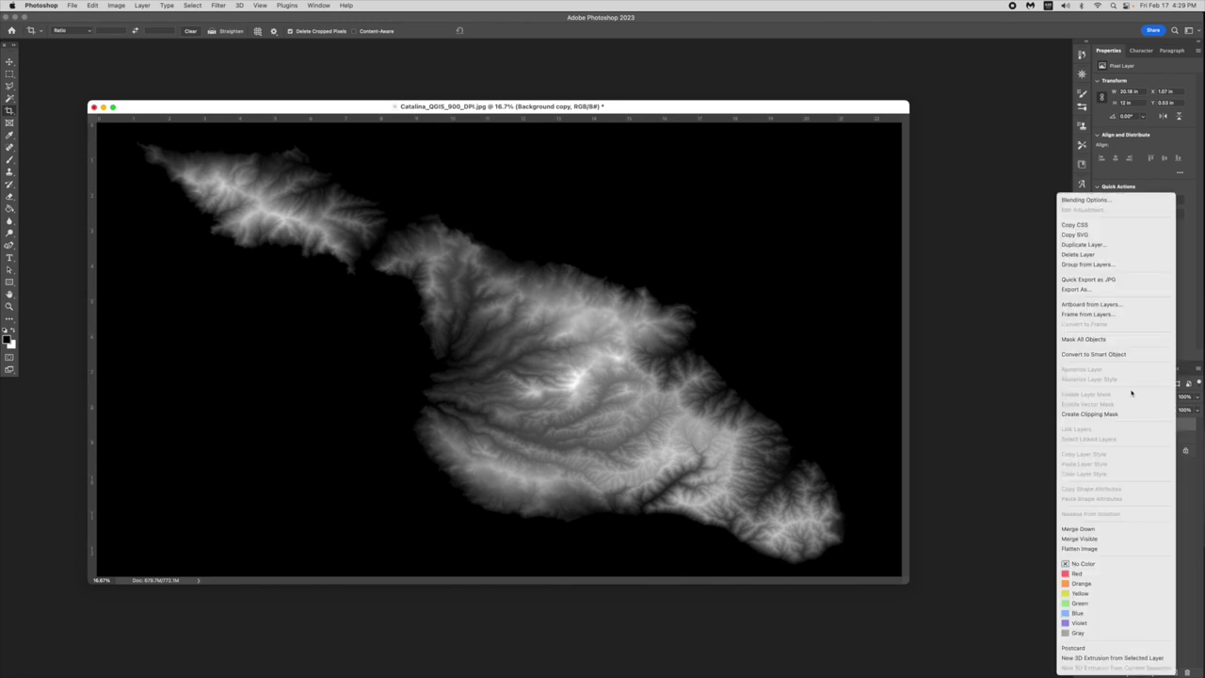
{"action": "key", "text": "Up"}
{"action": "key", "text": "Up"}
{"action": "key", "text": "Up"}
{"action": "key", "text": "Up"}
{"action": "key", "text": "Up"}
{"action": "key", "text": "Up"}
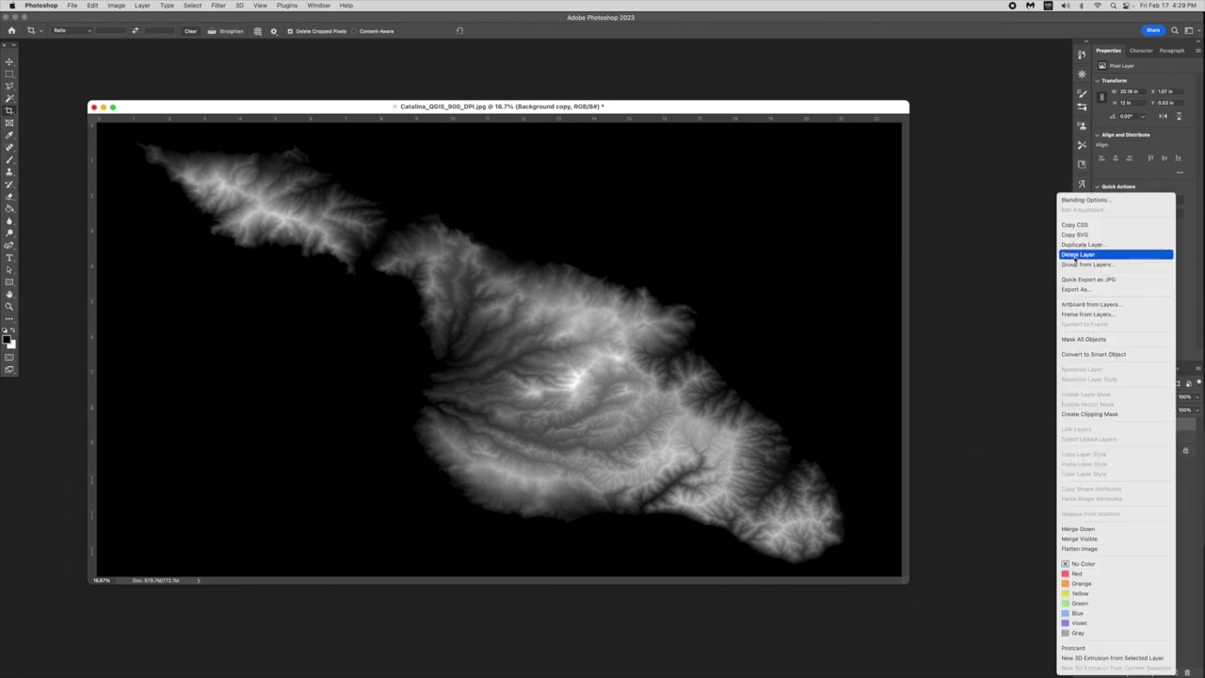
{"action": "key", "text": "Return"}
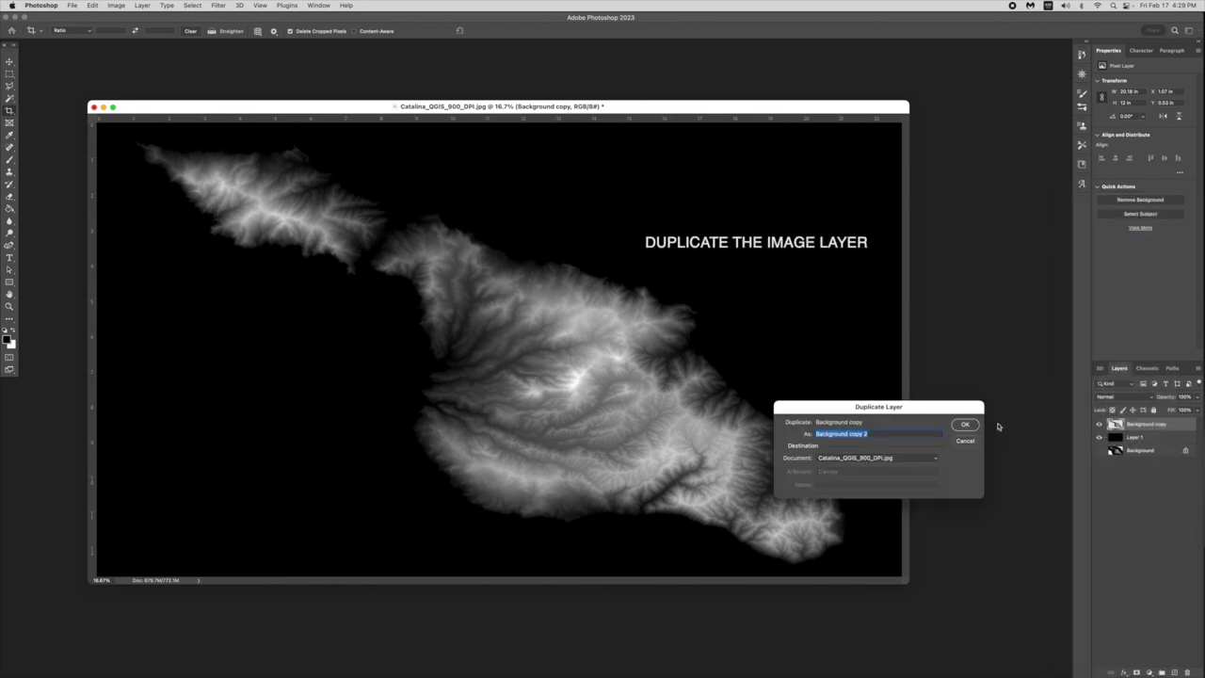
{"action": "left_click", "coordinate": [967, 426]}
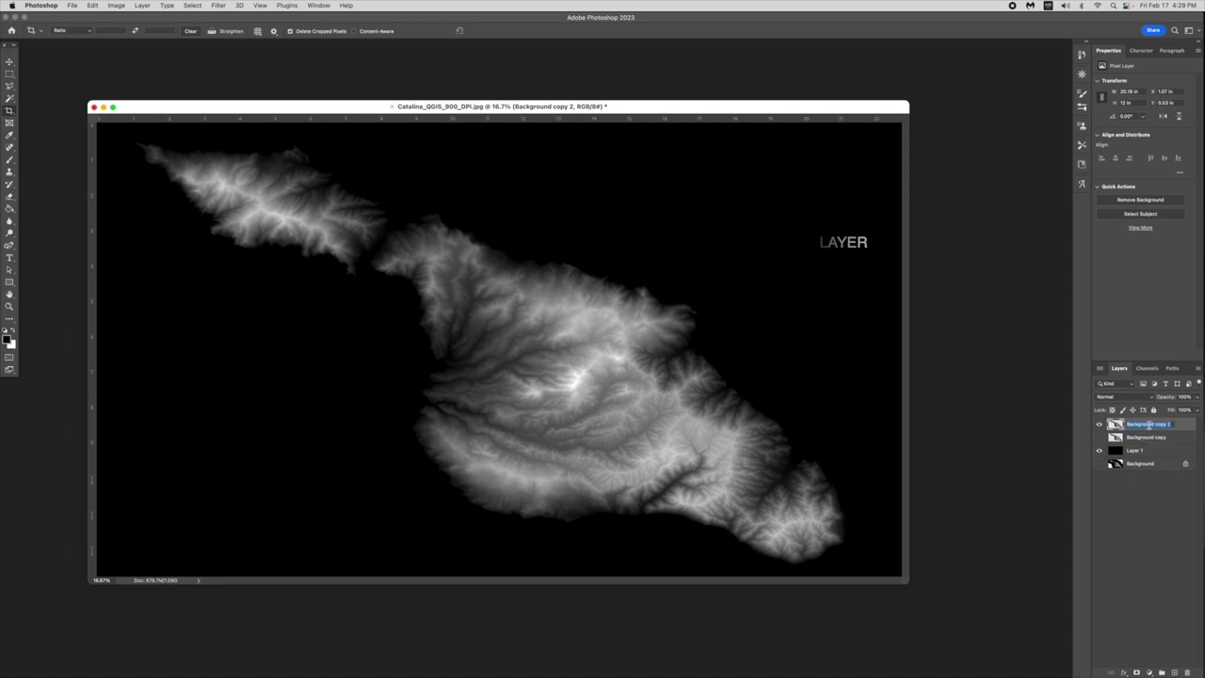
{"action": "type", "text": "H"}
{"action": "key", "text": "Return"}
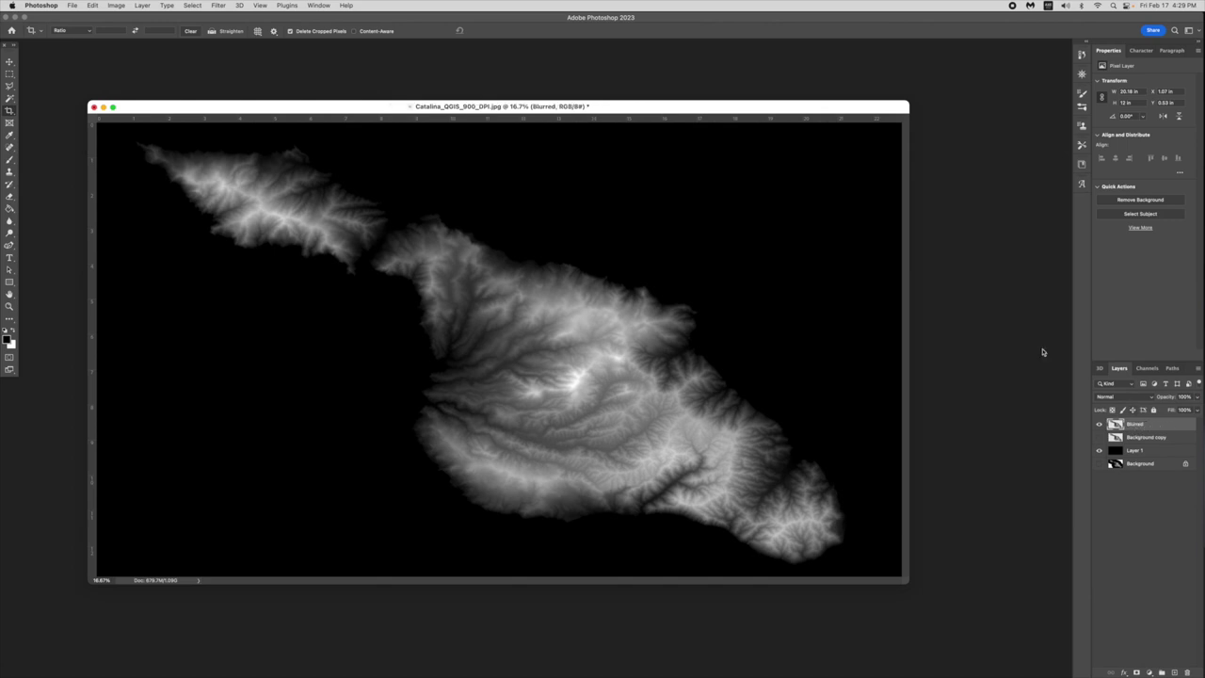
Apply a Gaussian Blur with a radius of 20 pixels to the Blurred layer
{"action": "left_click", "coordinate": [217, 5]}
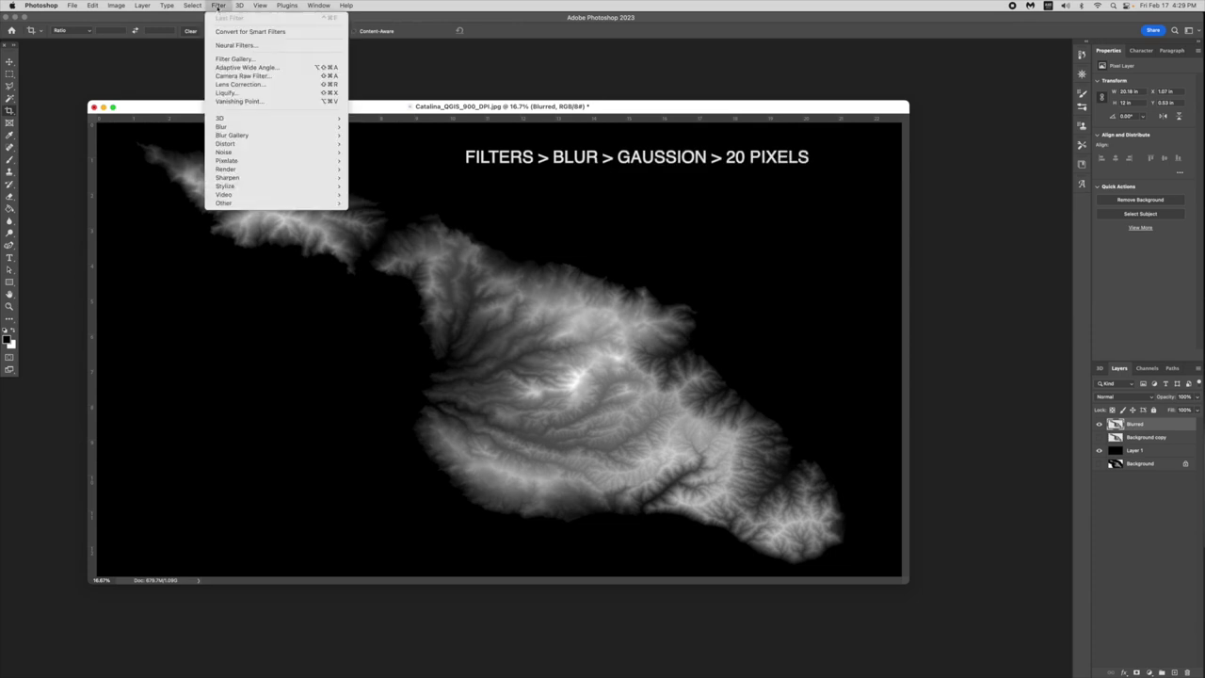
{"action": "mouse_move", "coordinate": [227, 126]}
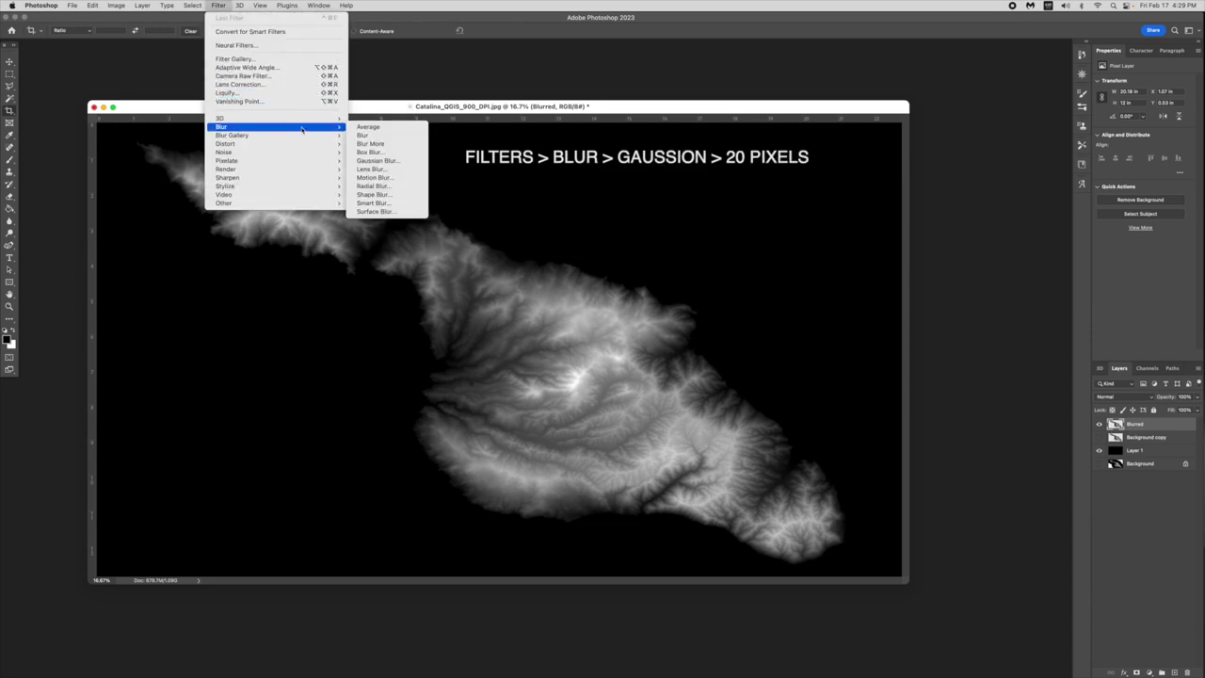
{"action": "left_click", "coordinate": [375, 162]}
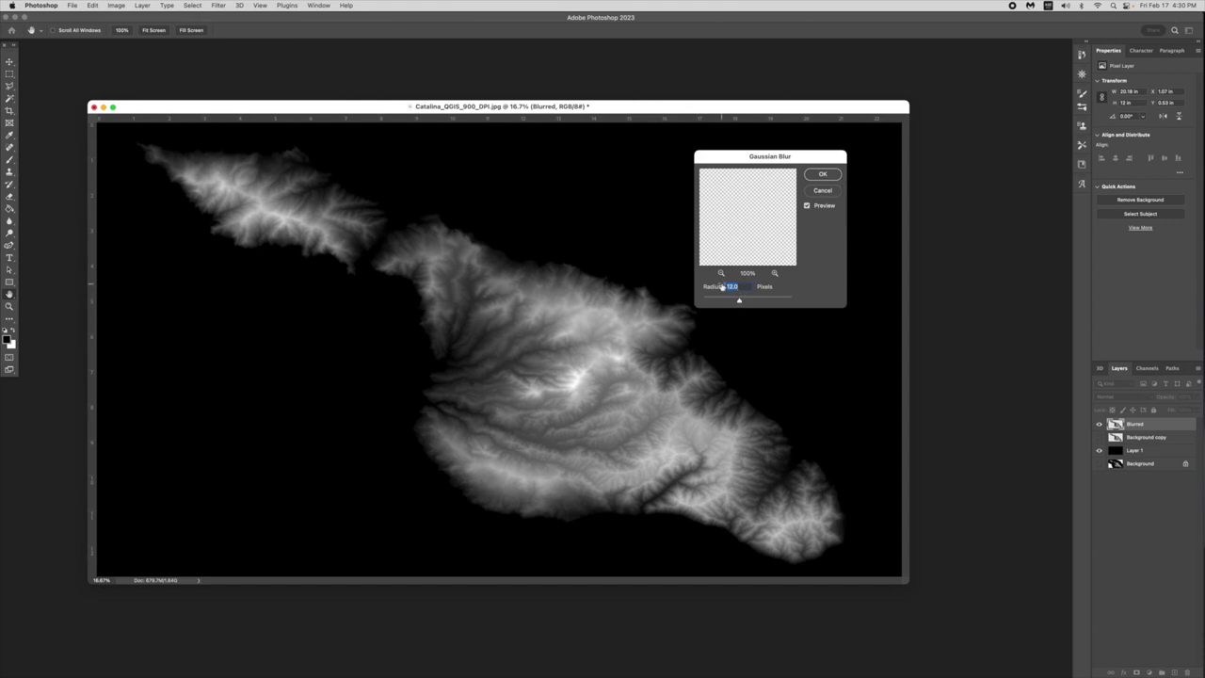
{"action": "type", "text": "2"}
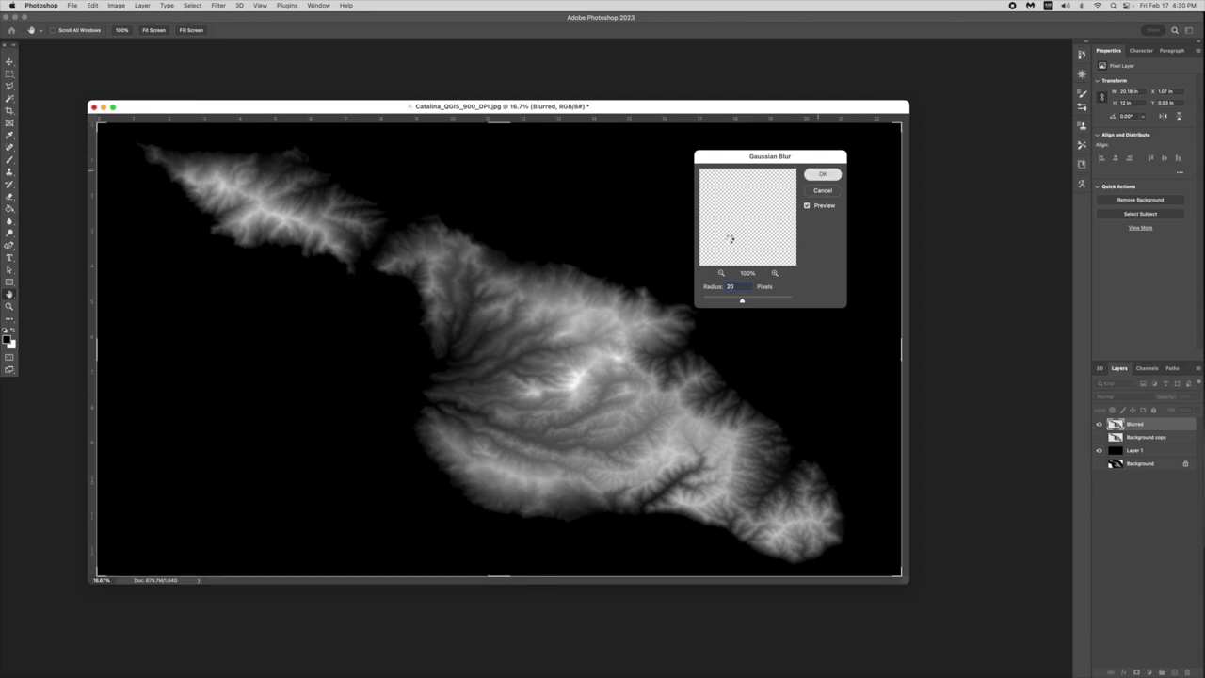
{"action": "key", "text": "Return"}
{"action": "key", "text": "c"}
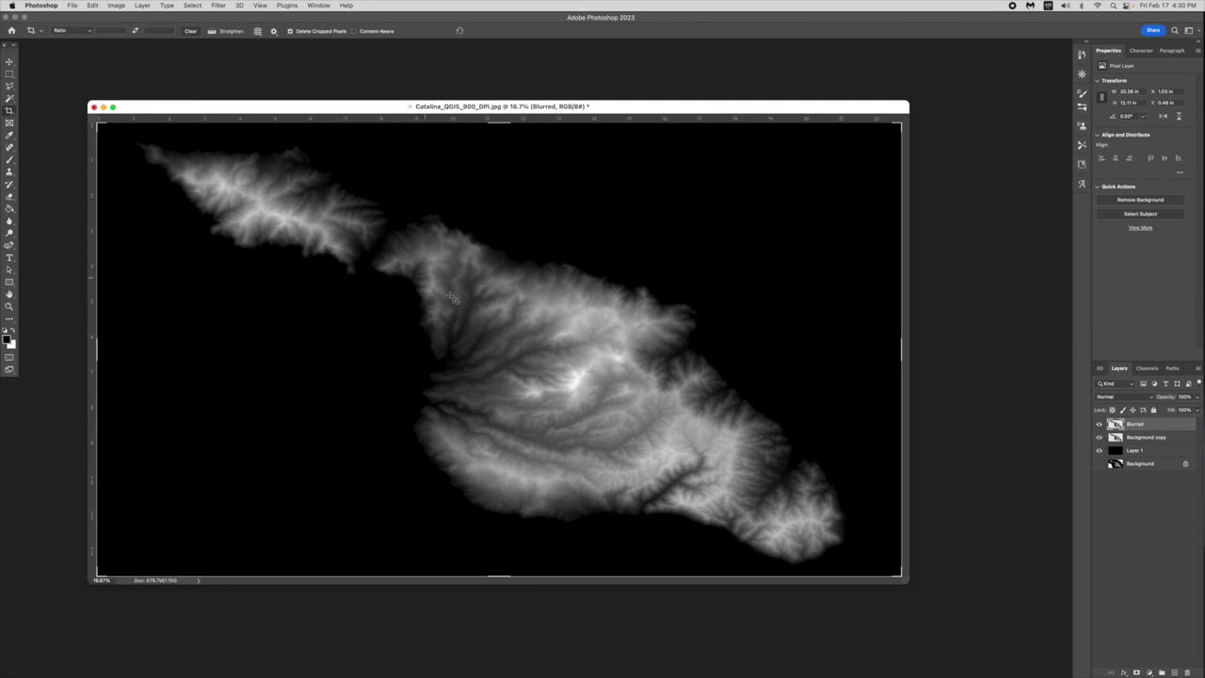
Compare the Blurred layer with Background copy by switching its visibility off and on, leaving Blurred shown and Background copy hidden
{"action": "left_click", "coordinate": [1099, 424]}
{"action": "left_click", "coordinate": [1100, 426]}
{"action": "left_click", "coordinate": [1099, 425]}
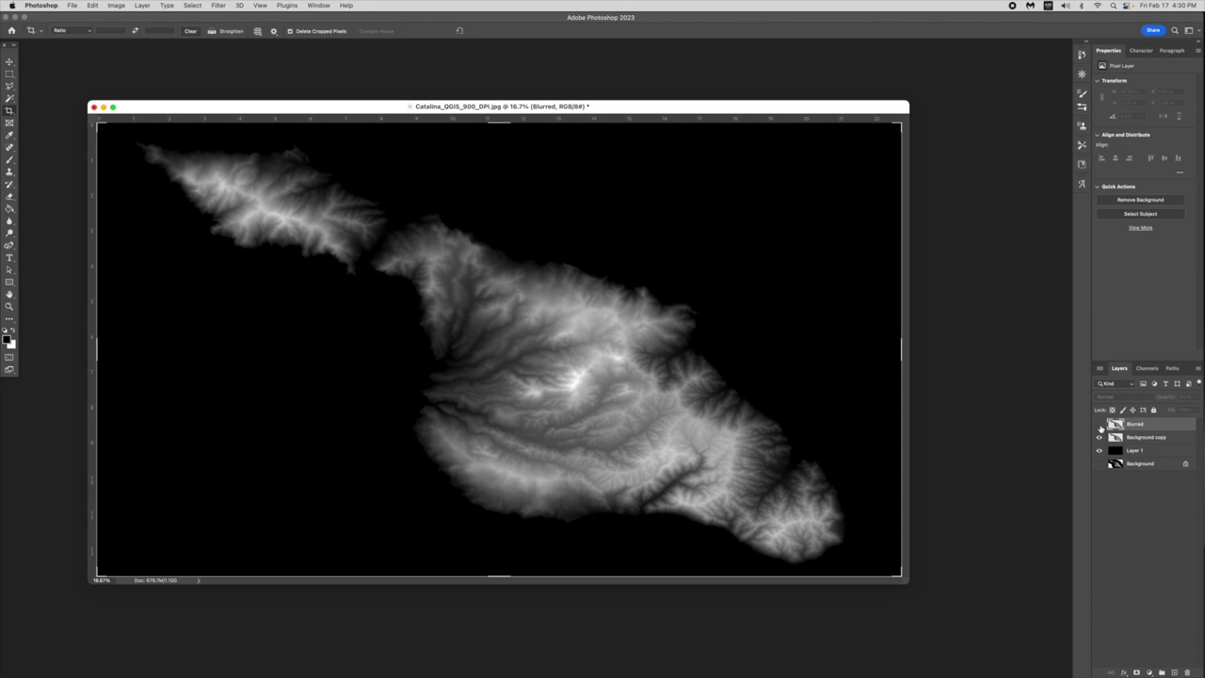
{"action": "left_click", "coordinate": [1100, 425]}
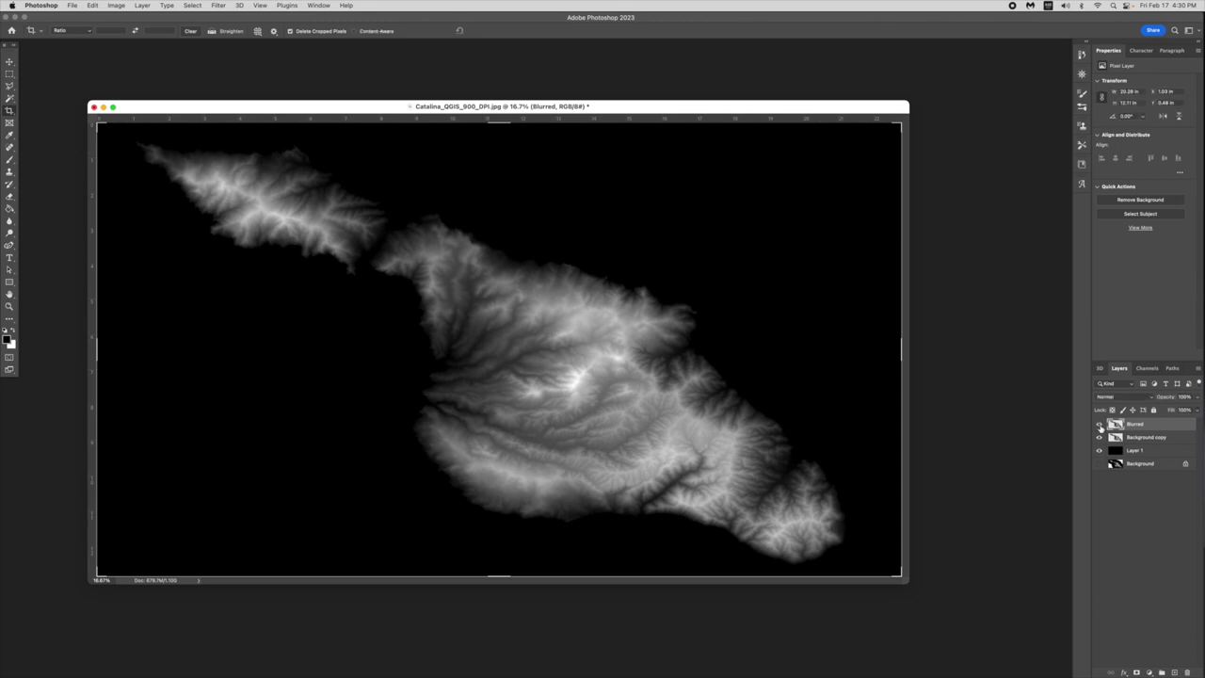
{"action": "left_click", "coordinate": [1099, 426]}
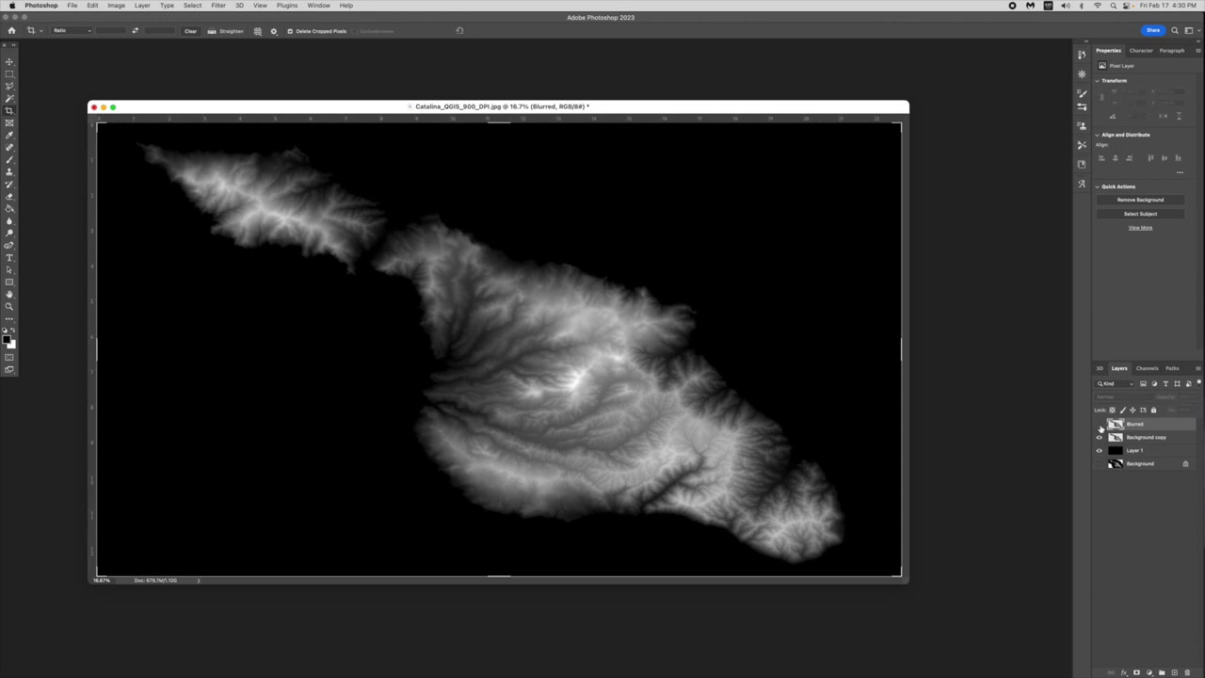
{"action": "left_click", "coordinate": [1100, 425]}
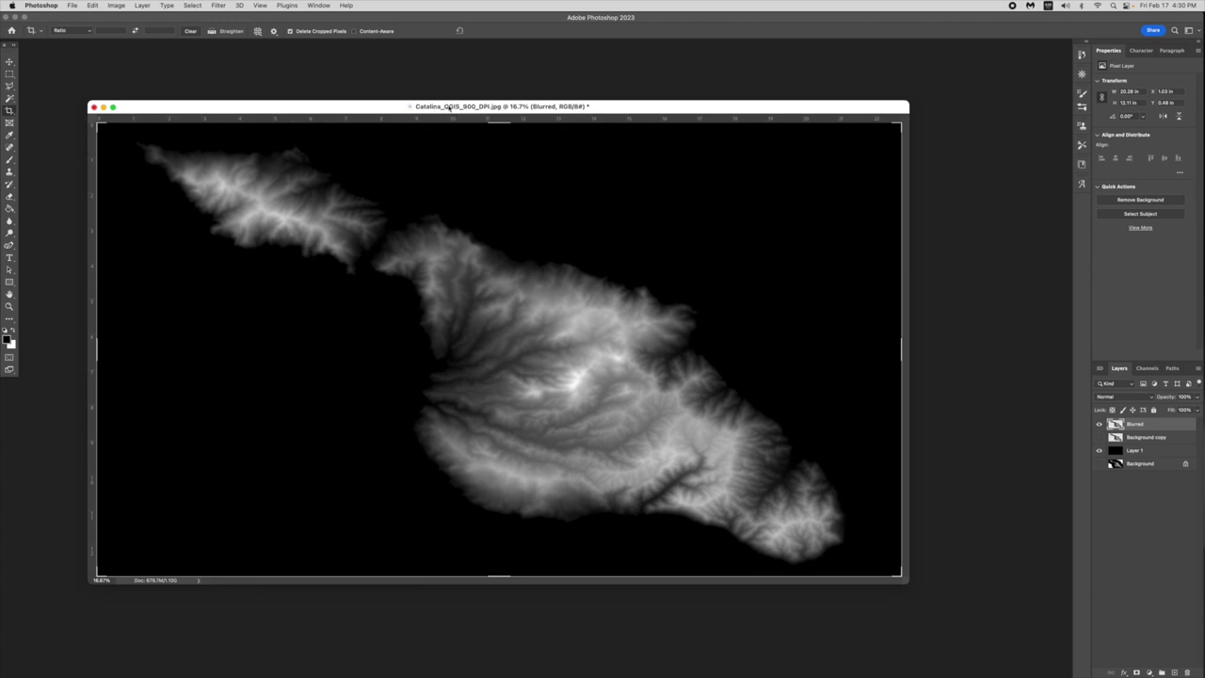
Quick-export the blurred heightmap as a JPG named Catalina_QGIS_900_DPI_Blurred_Tutorial on the Desktop
{"action": "left_click", "coordinate": [71, 6]}
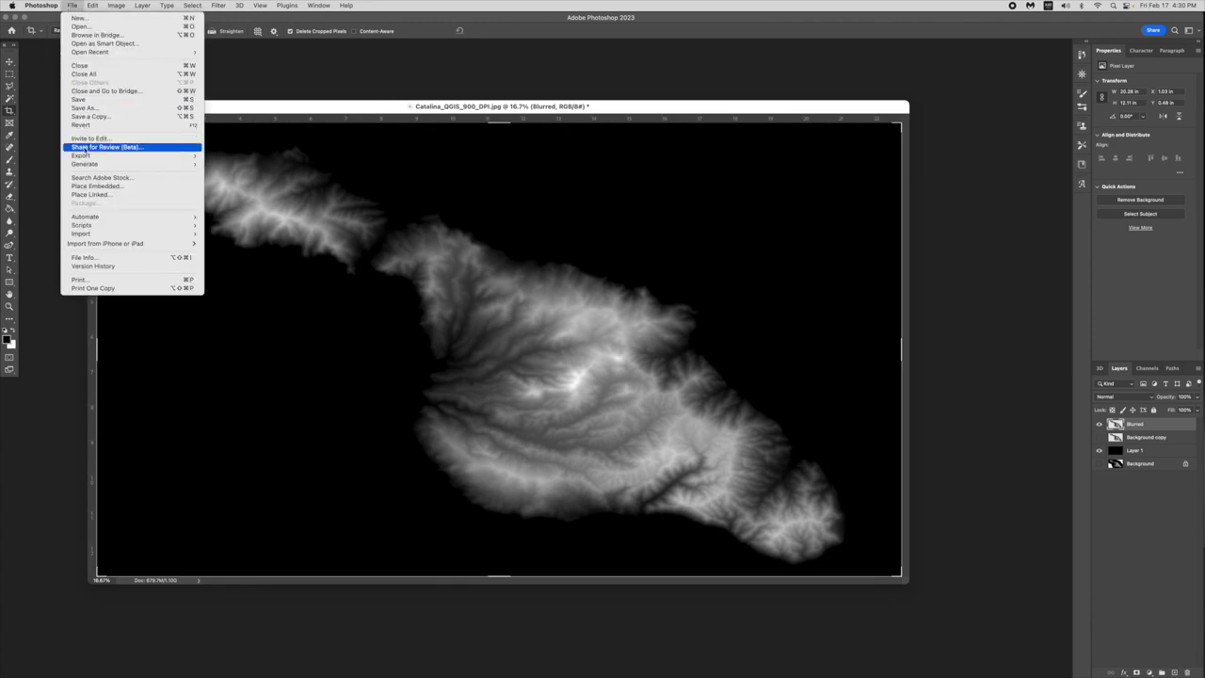
{"action": "mouse_move", "coordinate": [108, 159]}
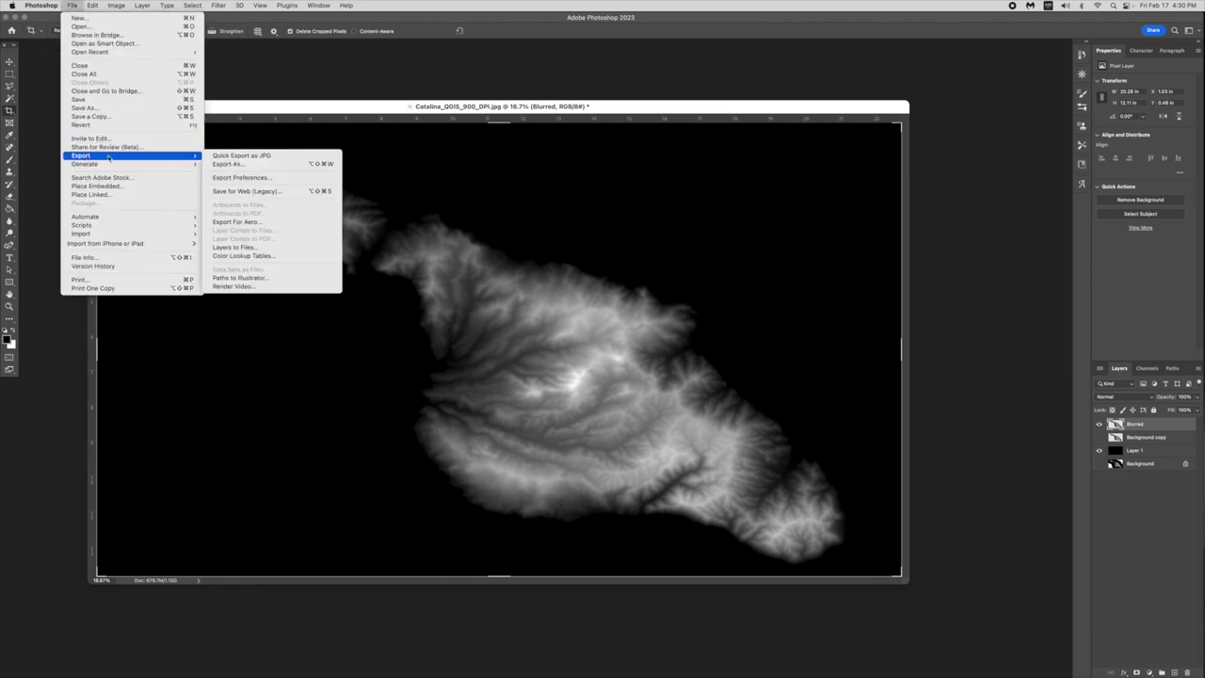
{"action": "left_click", "coordinate": [243, 156]}
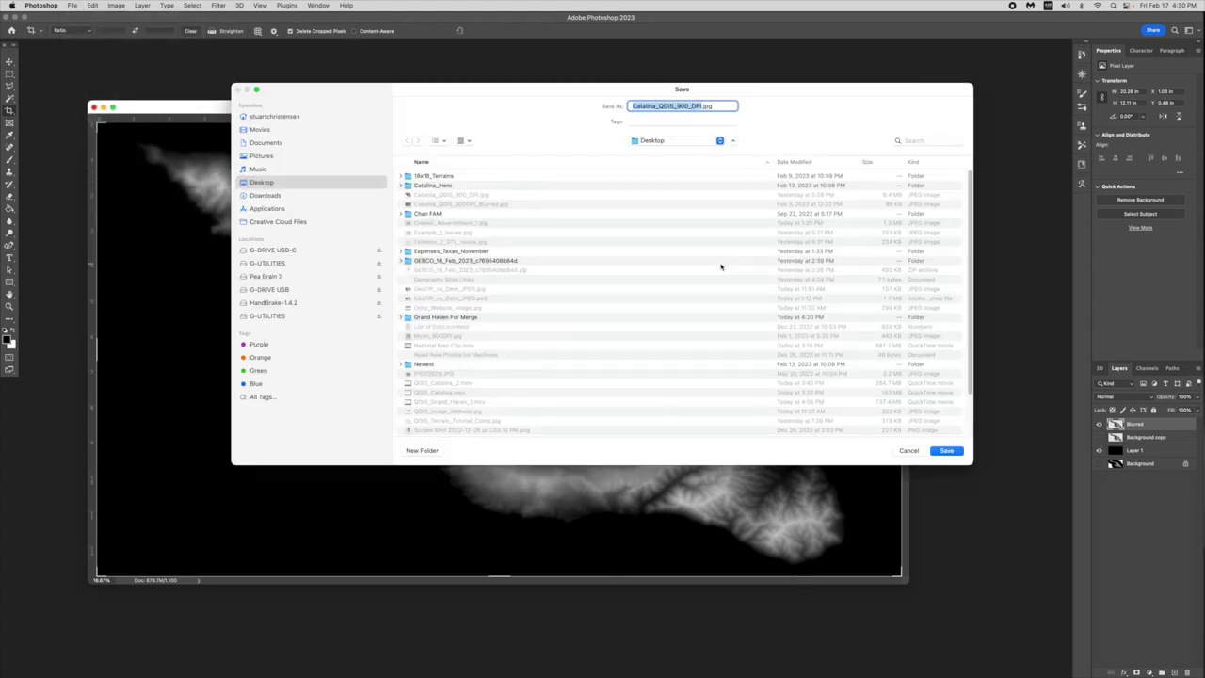
{"action": "key", "text": "Right"}
{"action": "type", "text": "_Blurred_Tutoria"}
{"action": "left_click", "coordinate": [947, 451]}
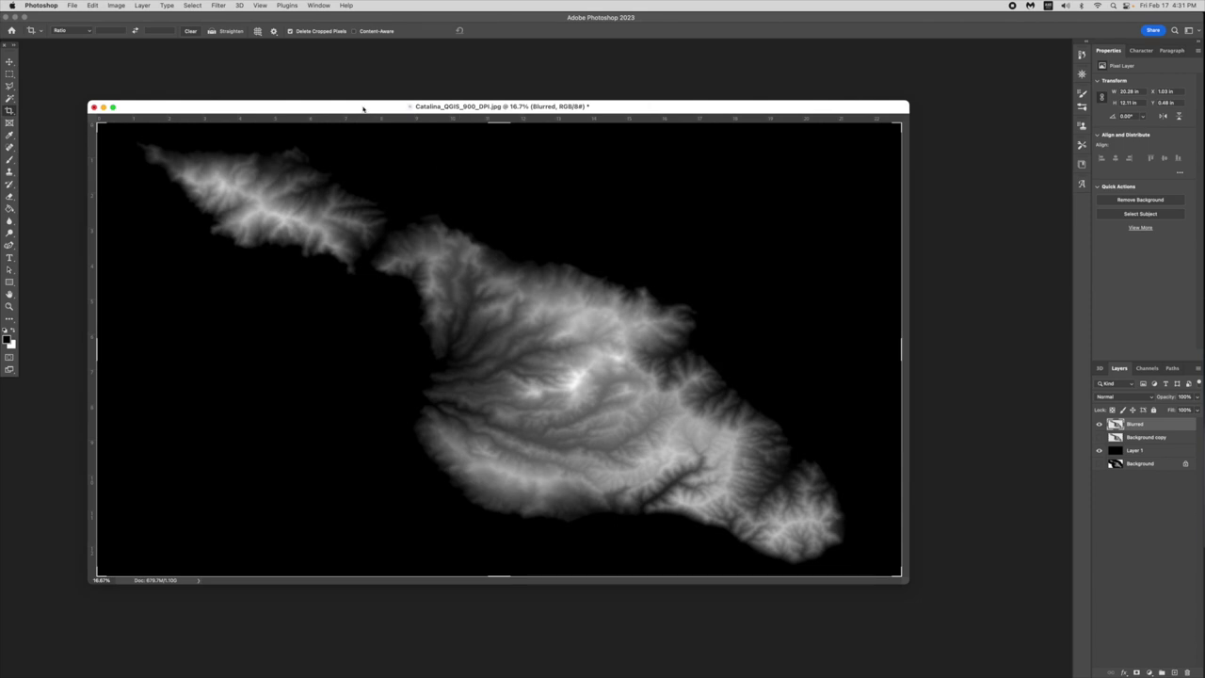
{"action": "left_click_drag", "start_coordinate": [363, 109], "coordinate": [370, 108]}
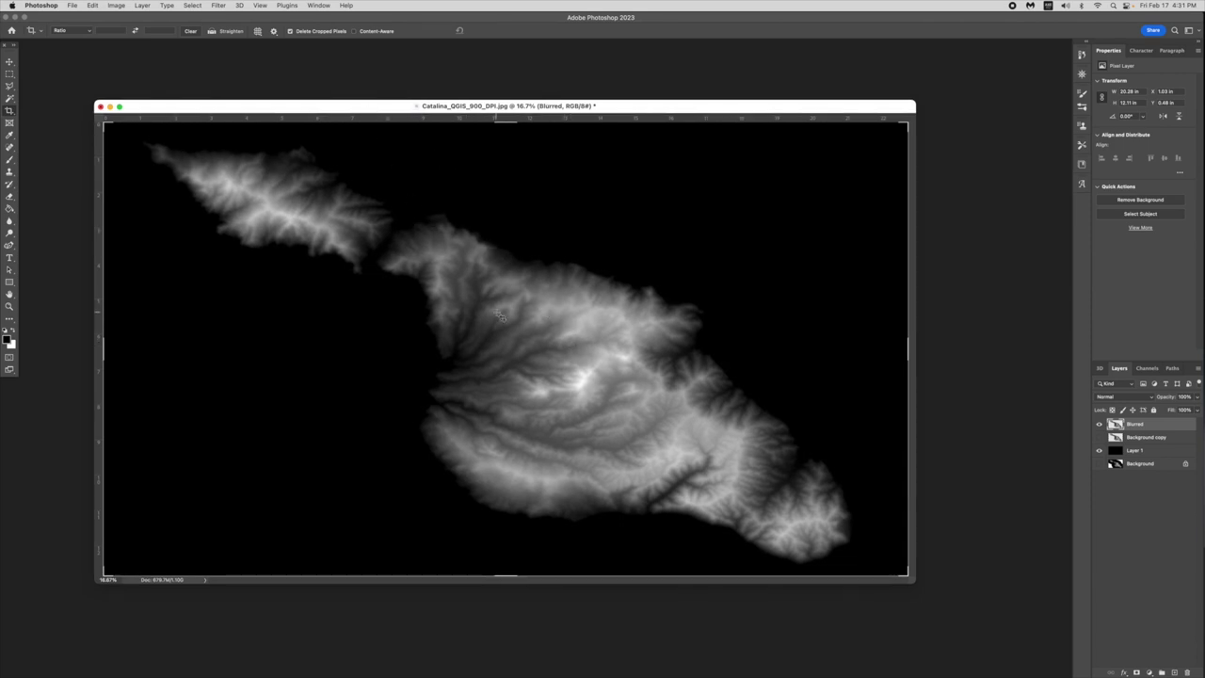
{"action": "left_click_drag", "start_coordinate": [343, 107], "coordinate": [345, 110]}
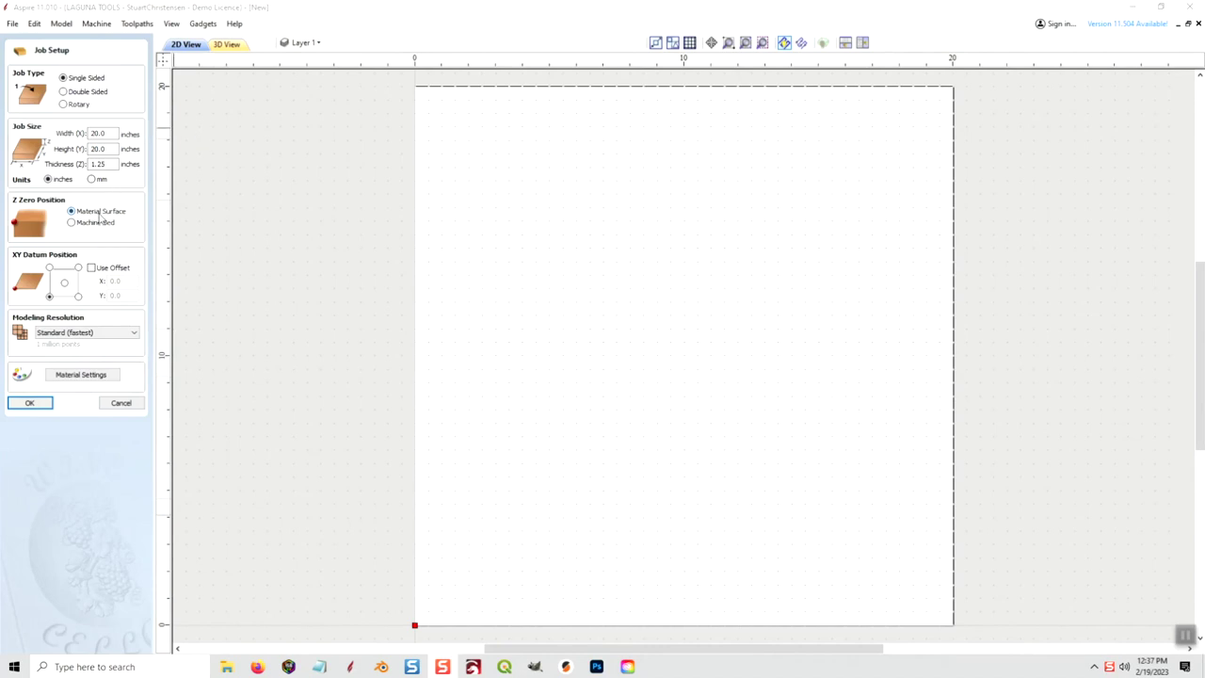
Place the job's XY datum at the centre of the material and create the 20 x 20 inch job
{"action": "left_click", "coordinate": [64, 282]}
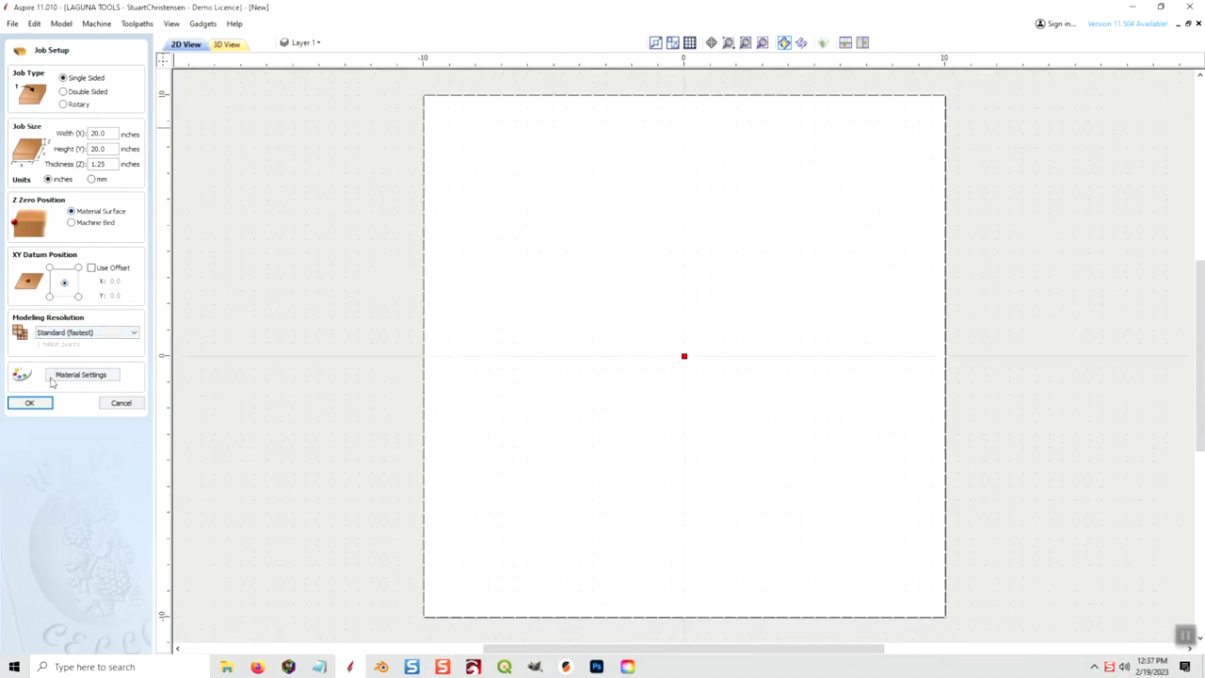
{"action": "left_click", "coordinate": [30, 402]}
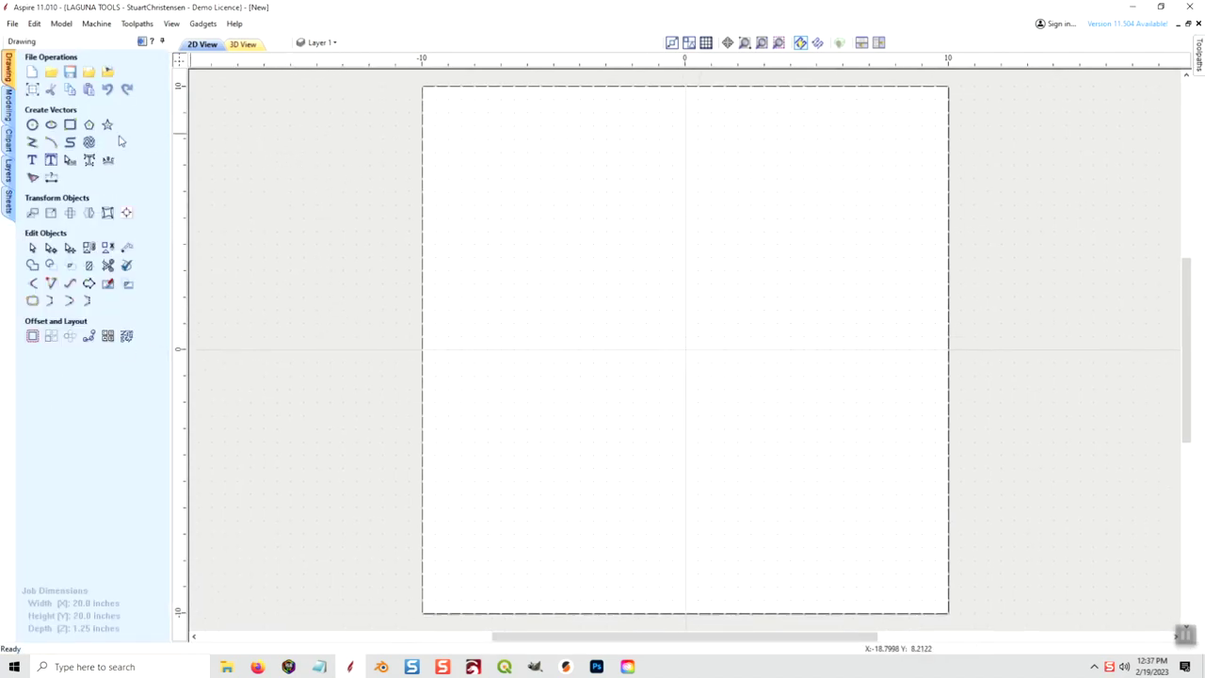
Draw a square-cornered rectangle inside the material and set its width and height to 18 inches
{"action": "left_click", "coordinate": [69, 124]}
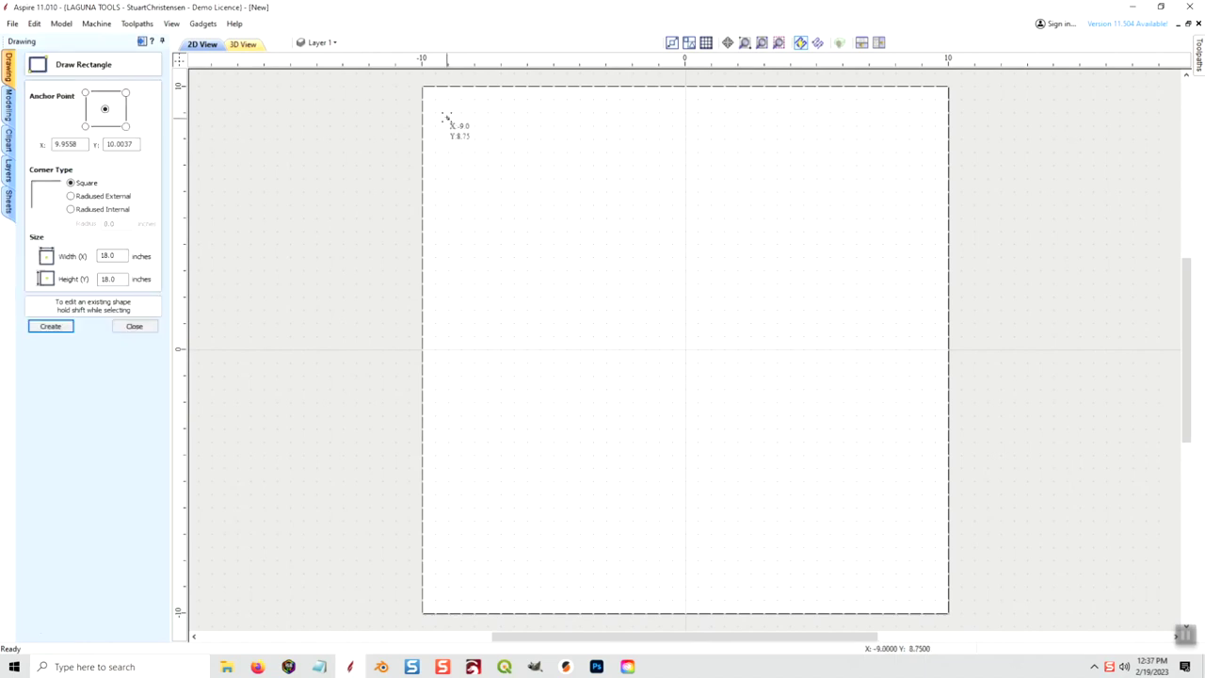
{"action": "left_click_drag", "start_coordinate": [449, 119], "coordinate": [916, 581]}
{"action": "double_click", "coordinate": [111, 255]}
{"action": "type", "text": "18"}
{"action": "key", "text": "Tab"}
{"action": "type", "text": "1"}
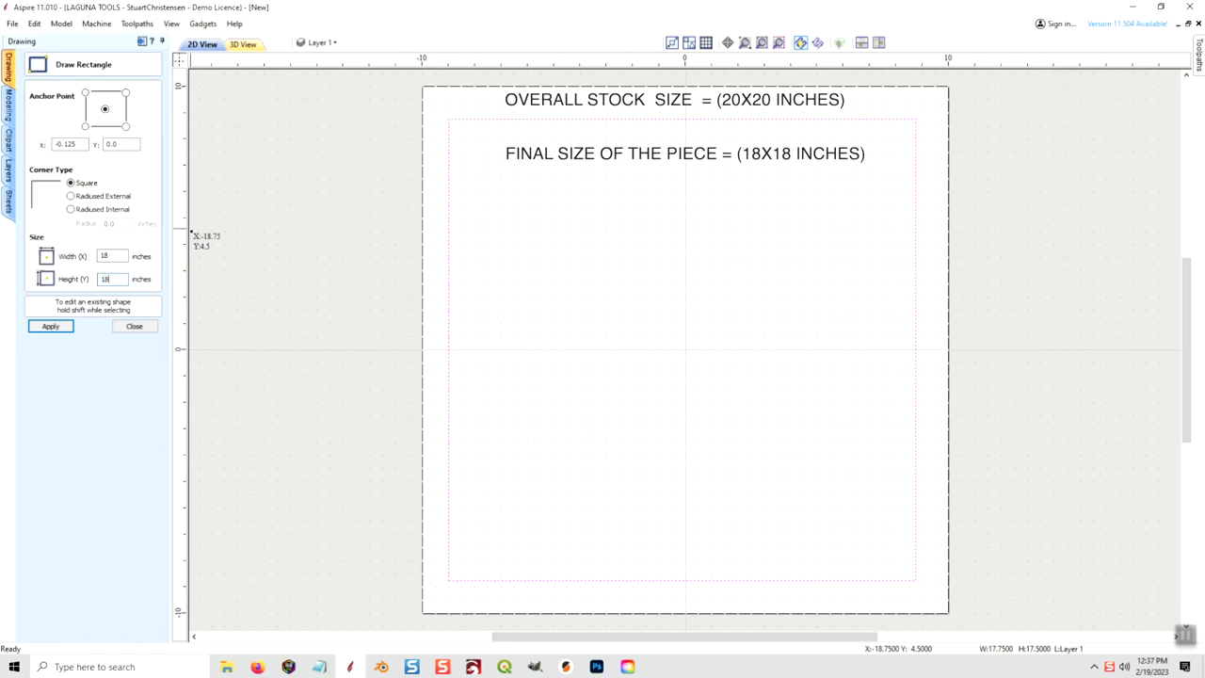
{"action": "left_click", "coordinate": [51, 325]}
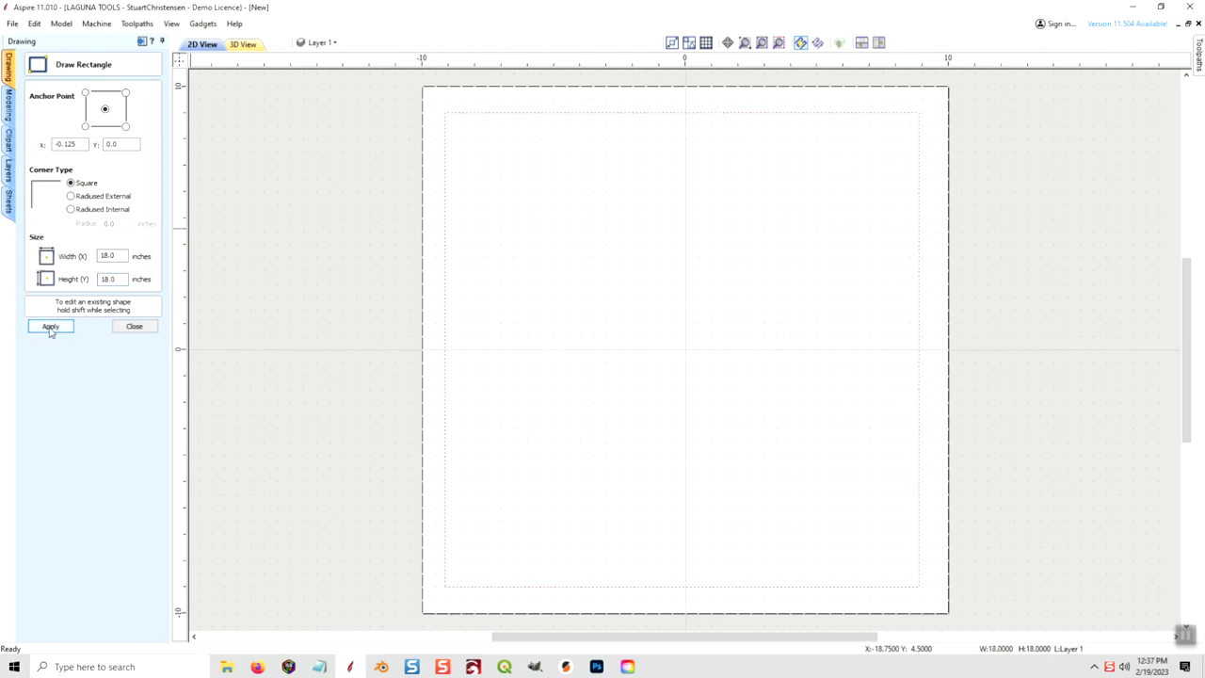
{"action": "left_click", "coordinate": [126, 327]}
Centre the 18-inch square in the material both horizontally and vertically
{"action": "left_click", "coordinate": [520, 119]}
{"action": "left_click", "coordinate": [492, 115]}
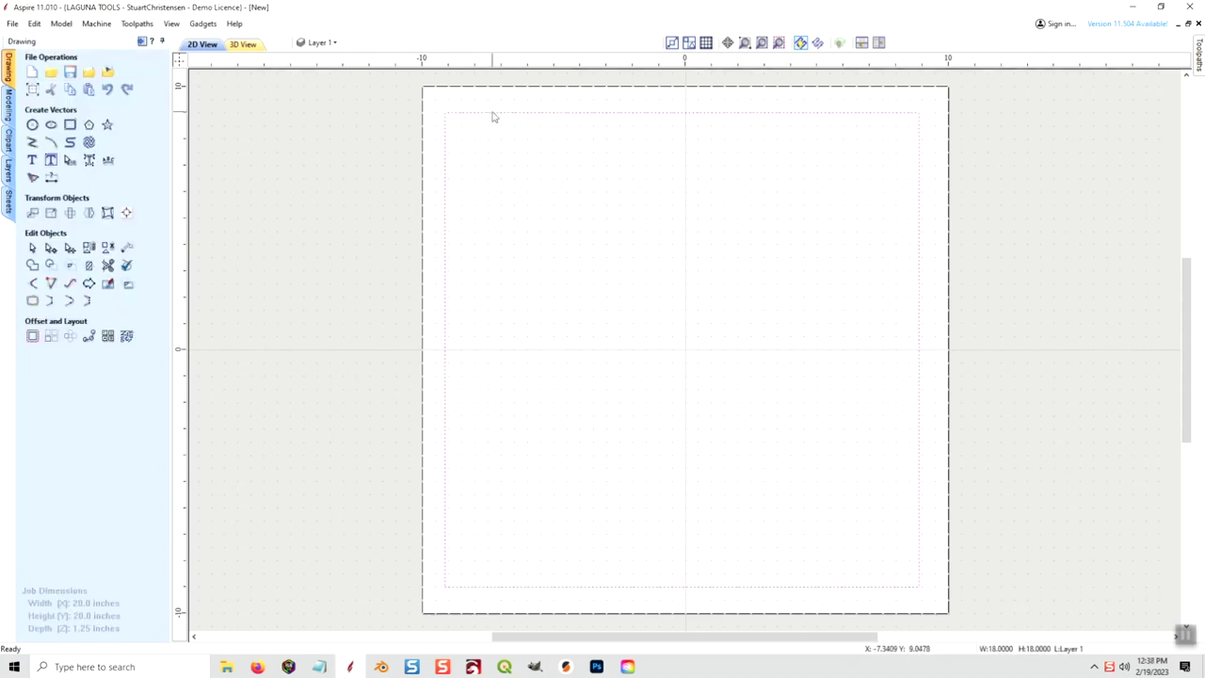
{"action": "left_click", "coordinate": [126, 213]}
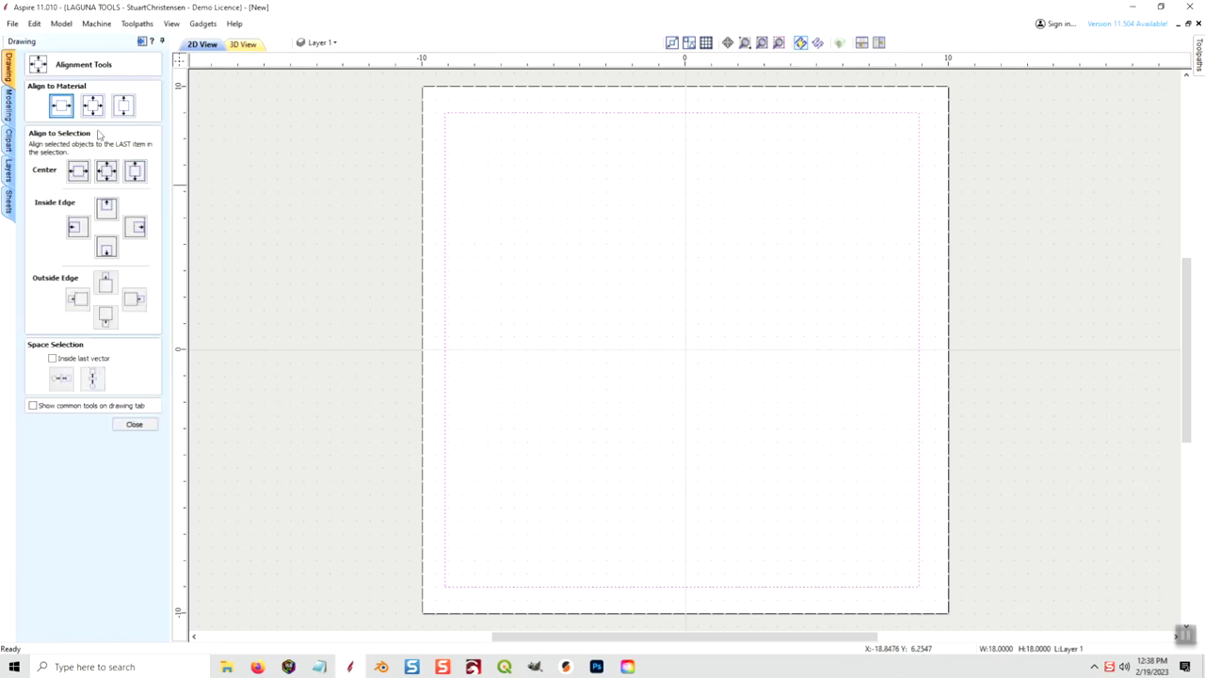
{"action": "left_click", "coordinate": [94, 110]}
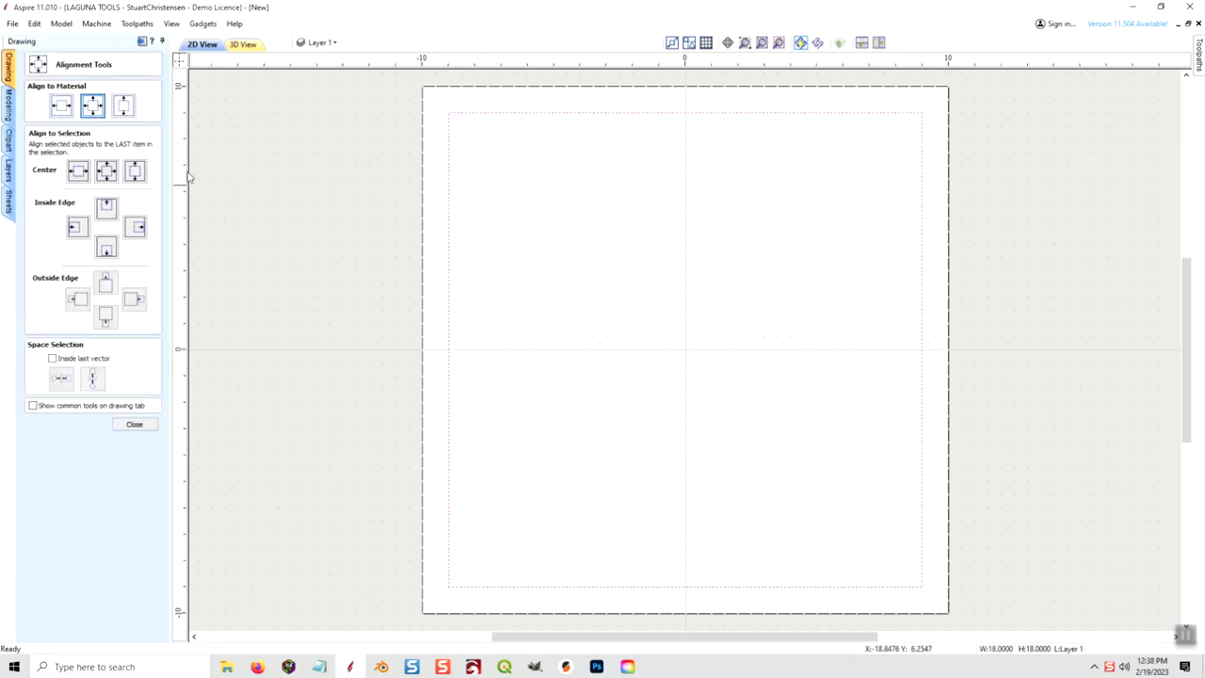
{"action": "left_click", "coordinate": [135, 426]}
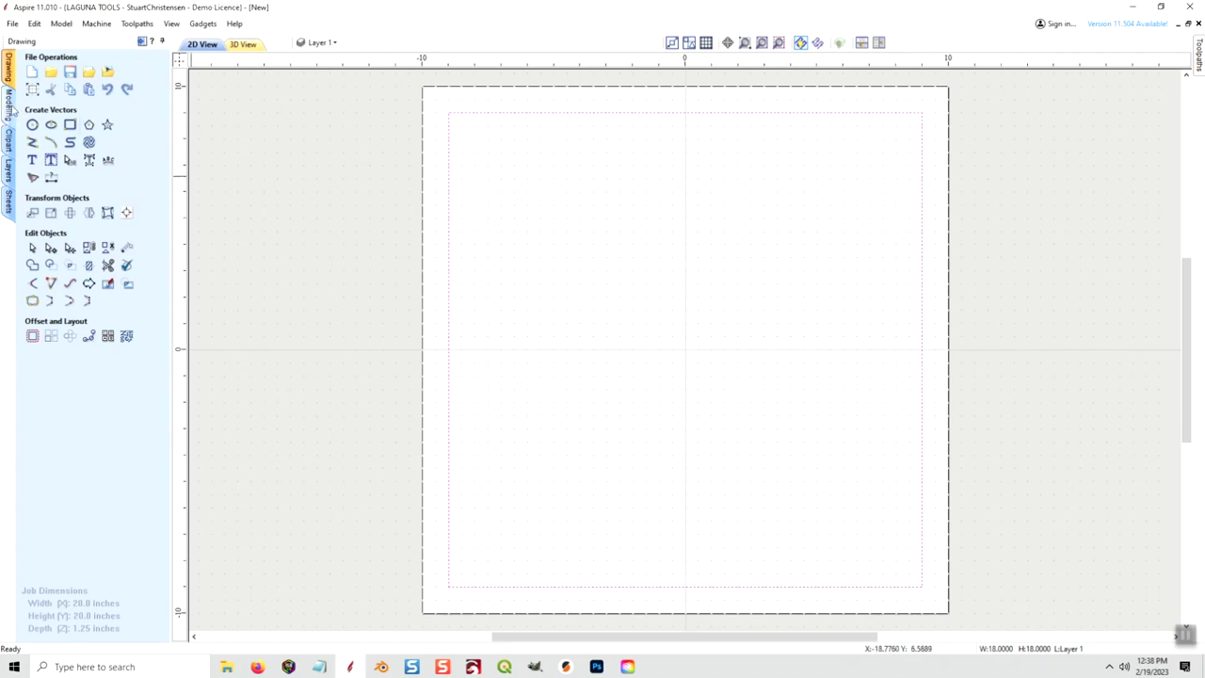
Create a component in the 3D view from the bitmap Catalina_QGIS_900_DPI_Blurred_20_Pixels_Tutorial on the Desktop
{"action": "left_click", "coordinate": [10, 110]}
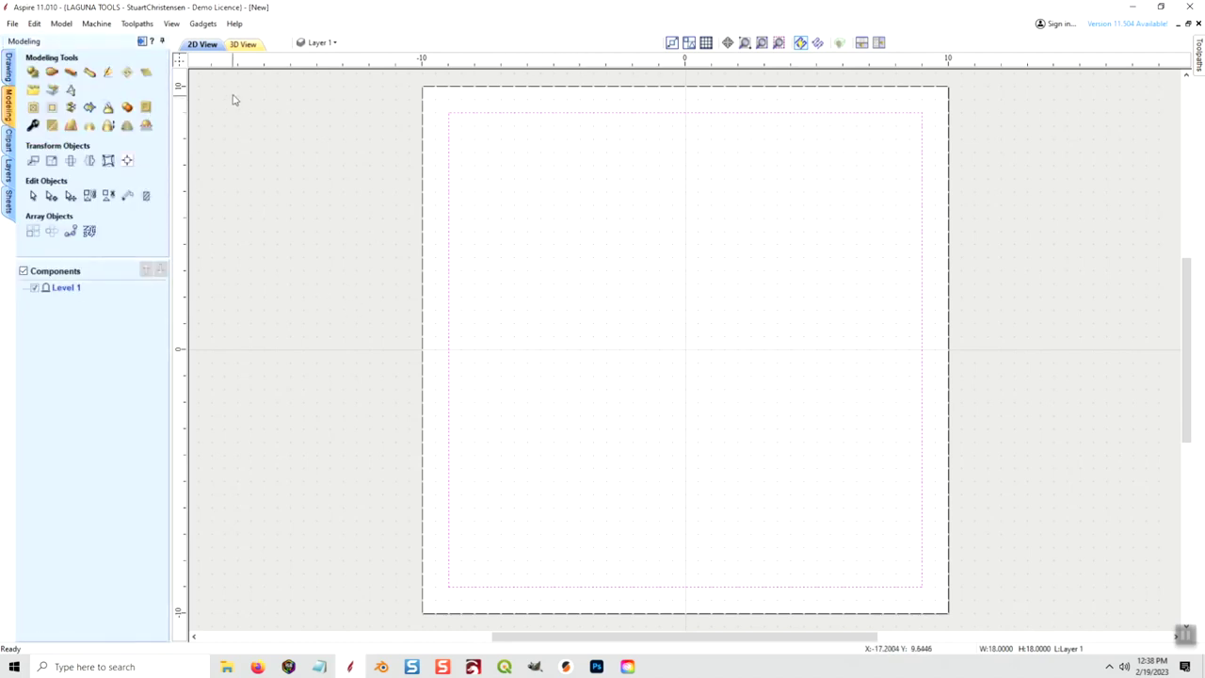
{"action": "left_click", "coordinate": [243, 45]}
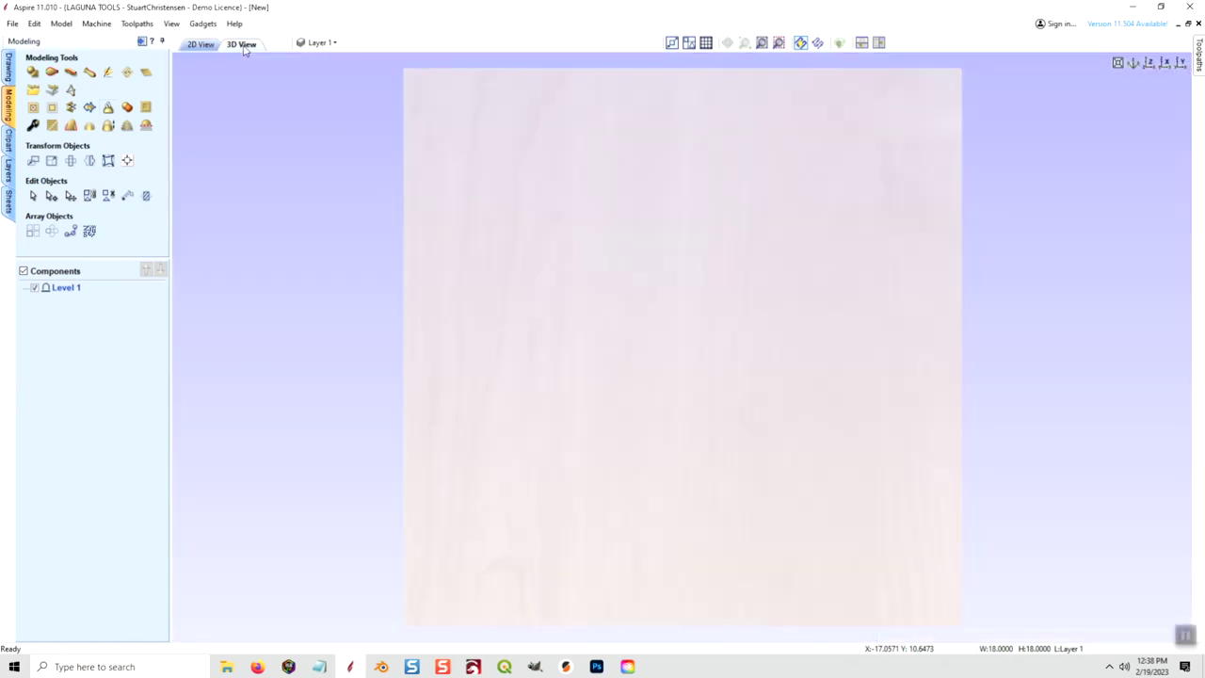
{"action": "left_click", "coordinate": [54, 91]}
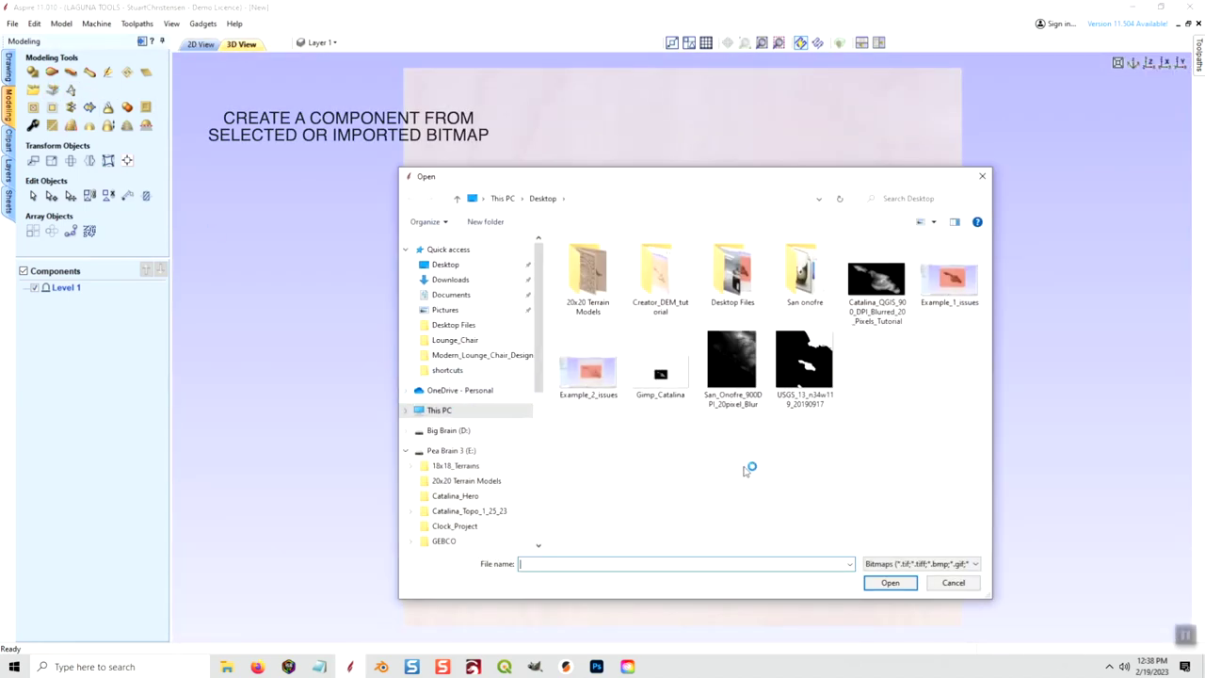
{"action": "left_click", "coordinate": [885, 299]}
{"action": "left_click", "coordinate": [888, 583]}
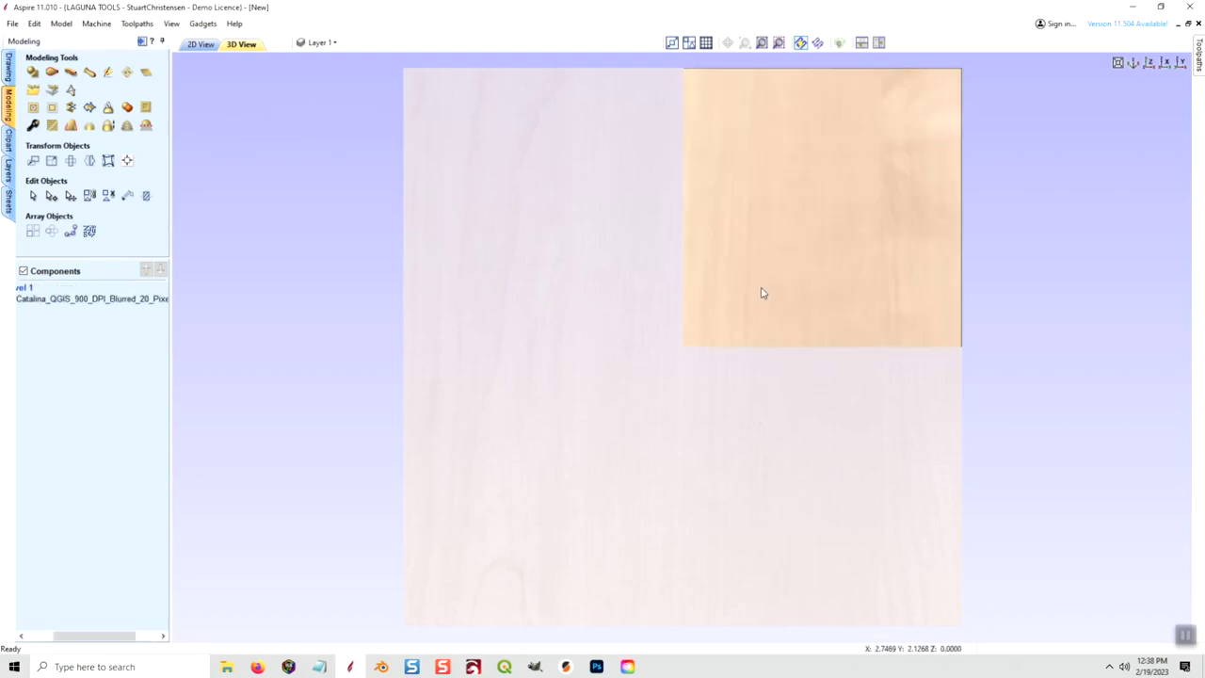
In the 2D view, shrink the oversized Catalina component to about 19.7 x 11.2 inches and move it over the material
{"action": "scroll", "coordinate": [801, 260], "scroll_direction": "down", "scroll_amount": 3}
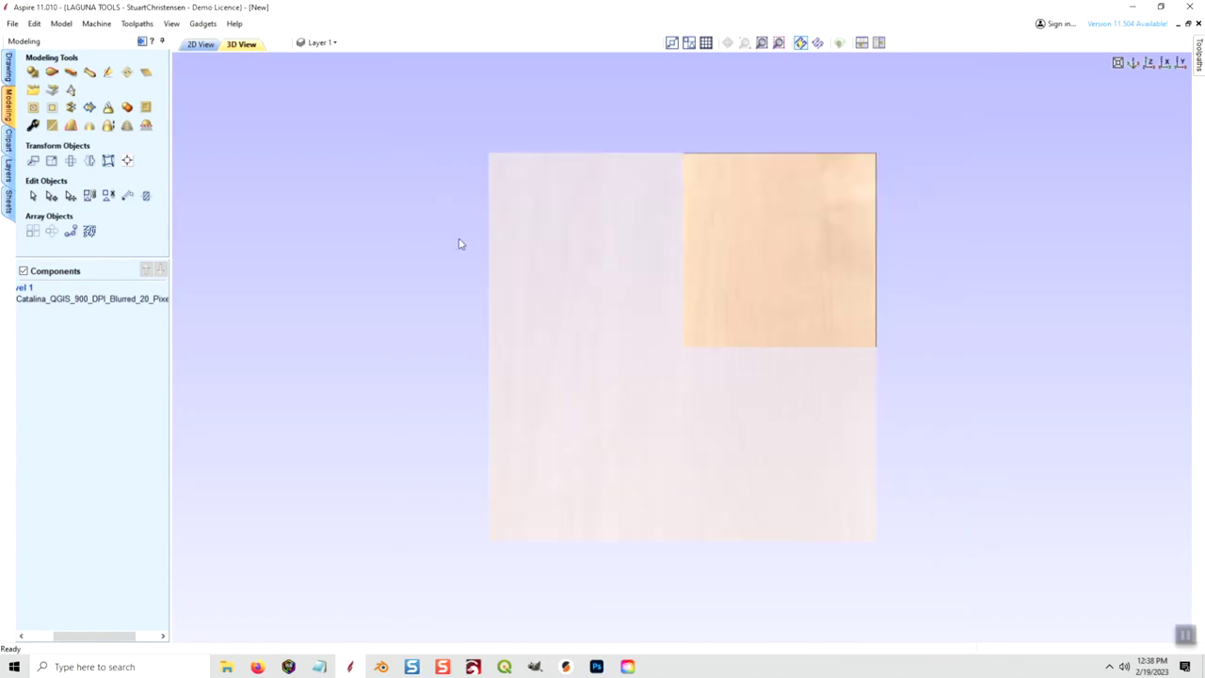
{"action": "left_click", "coordinate": [200, 44]}
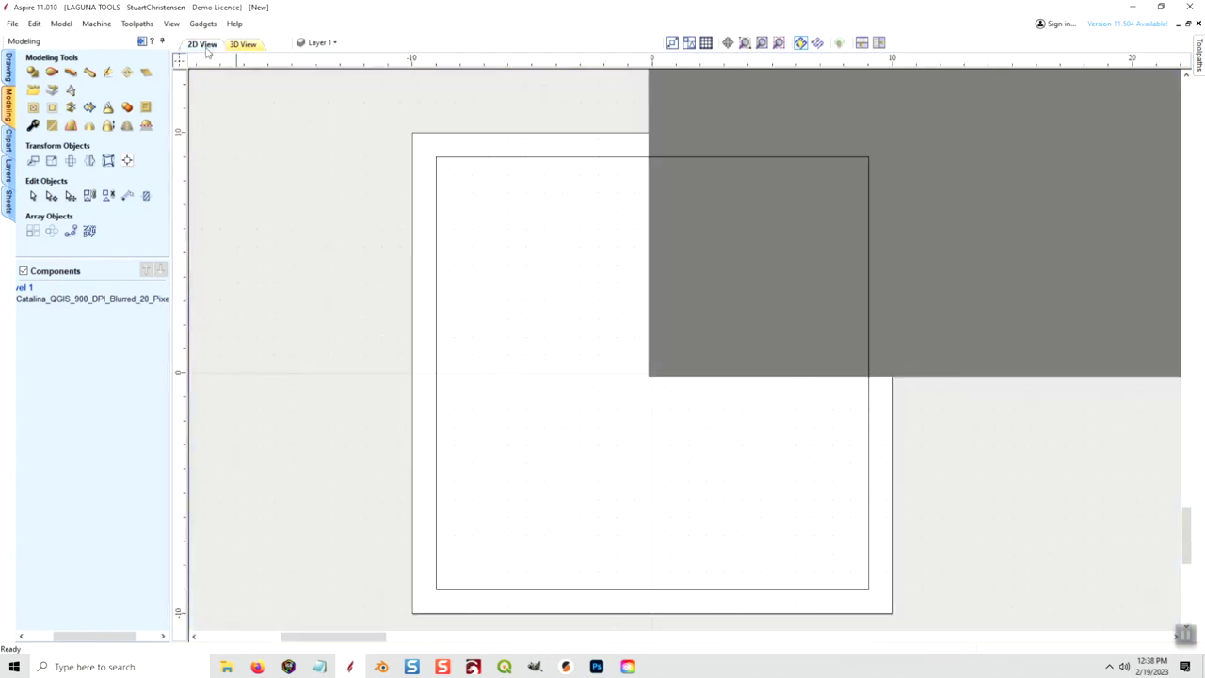
{"action": "scroll", "coordinate": [577, 305], "scroll_direction": "down", "scroll_amount": 10}
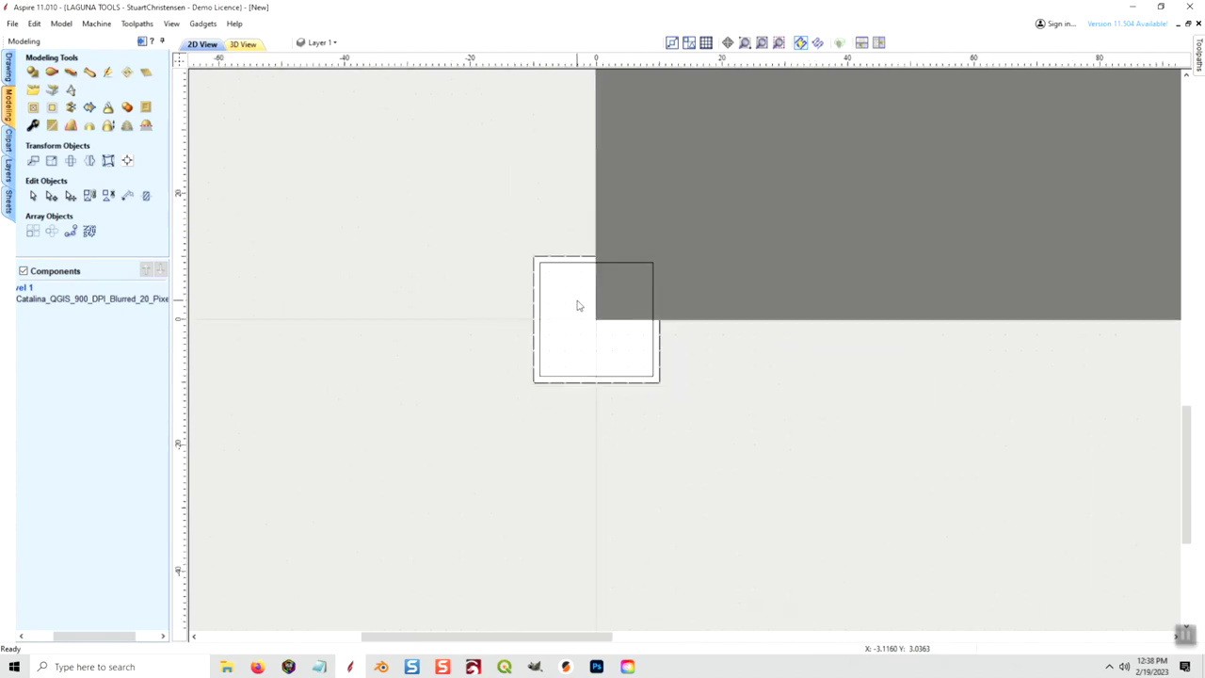
{"action": "scroll", "coordinate": [578, 305], "scroll_direction": "down", "scroll_amount": 2}
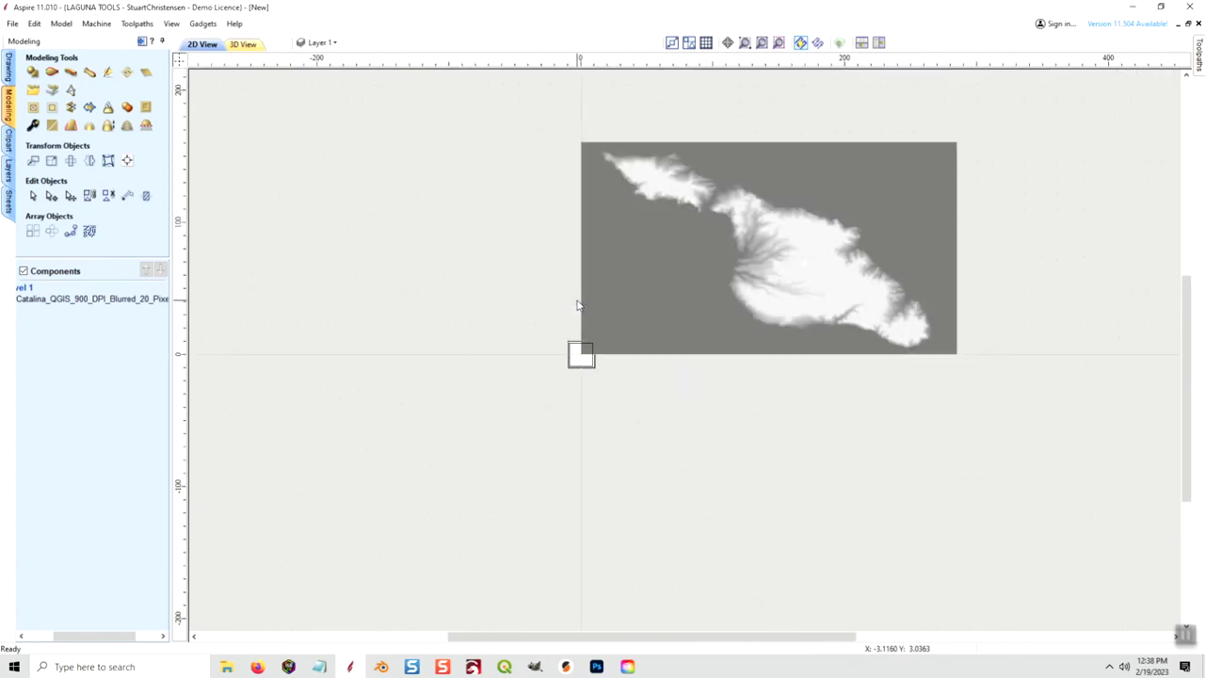
{"action": "left_click", "coordinate": [699, 240]}
{"action": "left_click", "coordinate": [712, 246]}
{"action": "left_click_drag", "start_coordinate": [962, 135], "coordinate": [605, 310]}
{"action": "key", "text": "F6"}
{"action": "left_click_drag", "start_coordinate": [716, 280], "coordinate": [613, 336]}
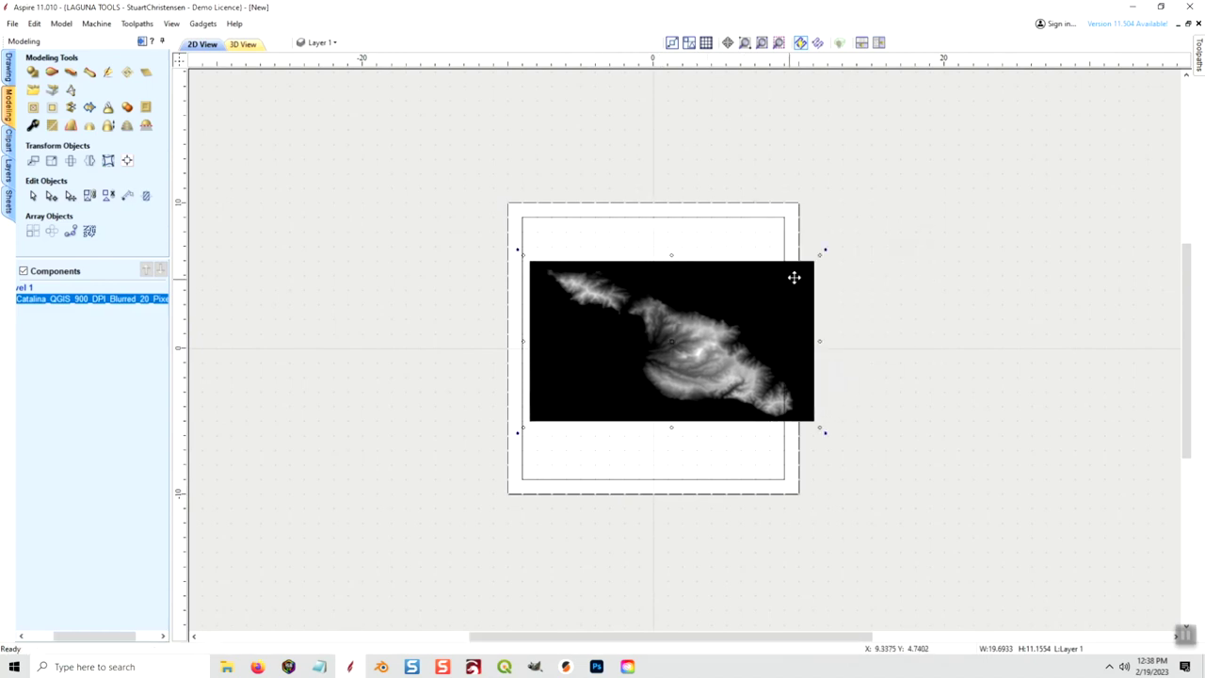
Scale the component to about 18.2 x 10.3 inches and line its left side up with the 18-inch square
{"action": "left_click_drag", "start_coordinate": [821, 254], "coordinate": [762, 273]}
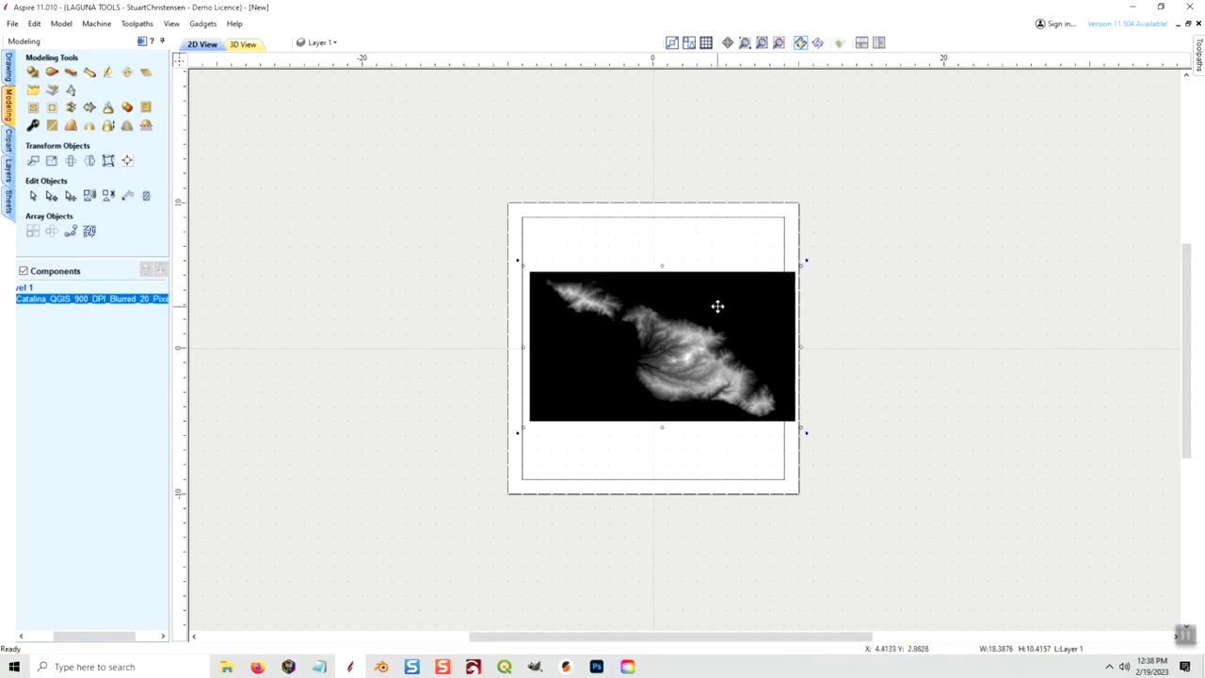
{"action": "left_click_drag", "start_coordinate": [710, 307], "coordinate": [703, 292]}
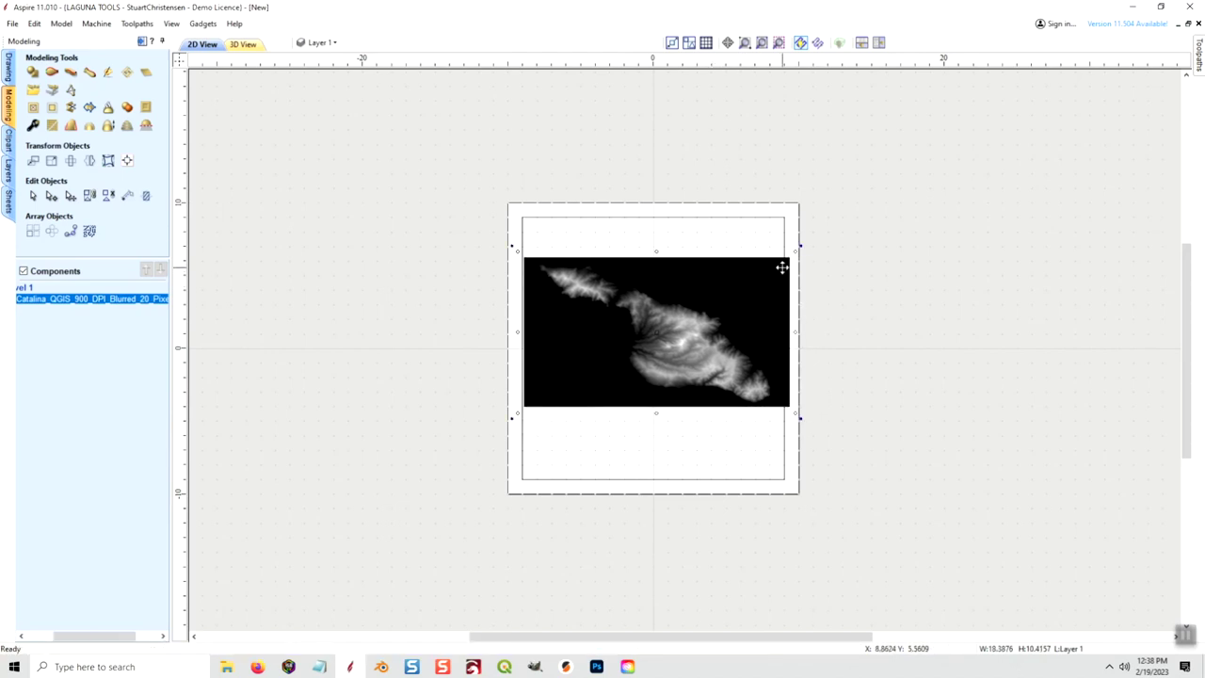
{"action": "left_click", "coordinate": [790, 248]}
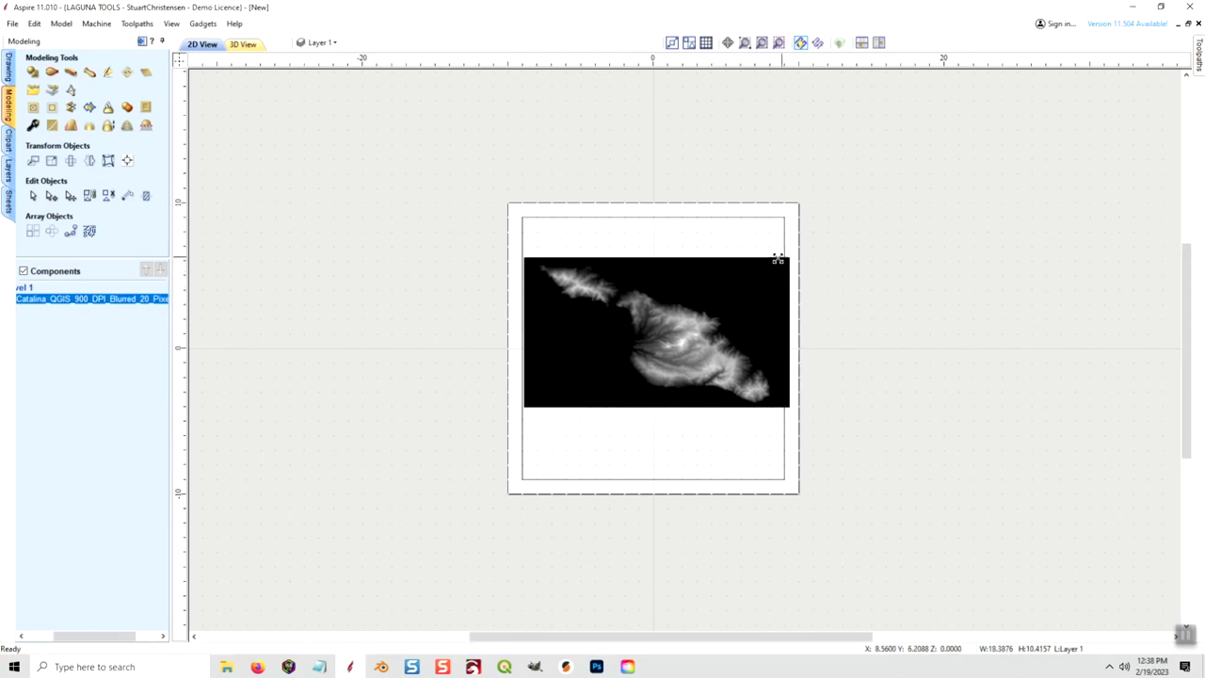
{"action": "left_click", "coordinate": [781, 258]}
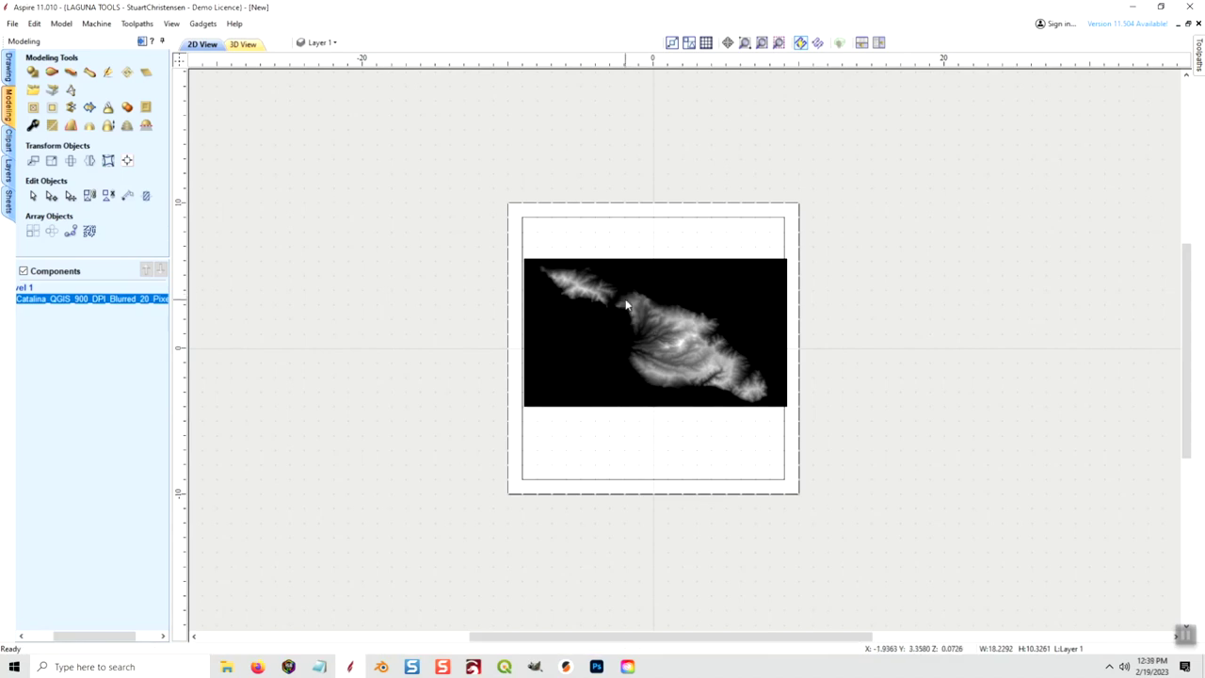
{"action": "left_click", "coordinate": [330, 276]}
Set the component's width to 17 inches about its centre, keeping the height linked and Z scaled automatically
{"action": "left_click", "coordinate": [54, 165]}
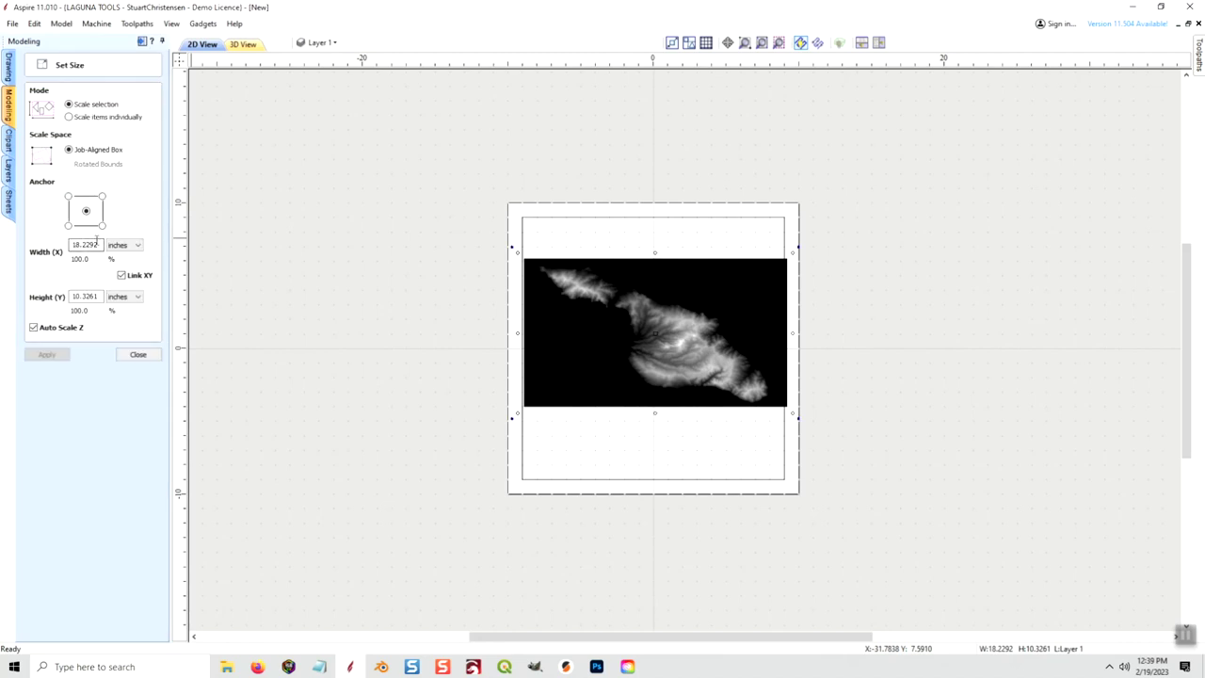
{"action": "left_click_drag", "start_coordinate": [100, 244], "coordinate": [69, 243]}
{"action": "type", "text": "17"}
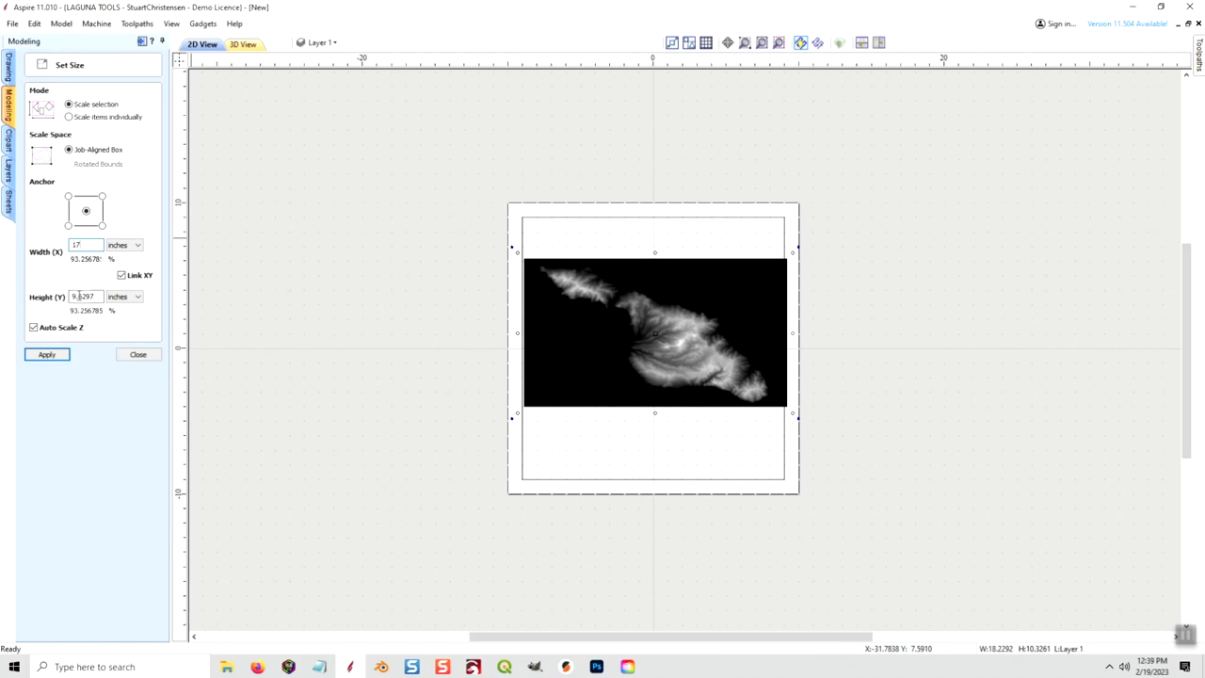
{"action": "left_click_drag", "start_coordinate": [92, 297], "coordinate": [60, 292]}
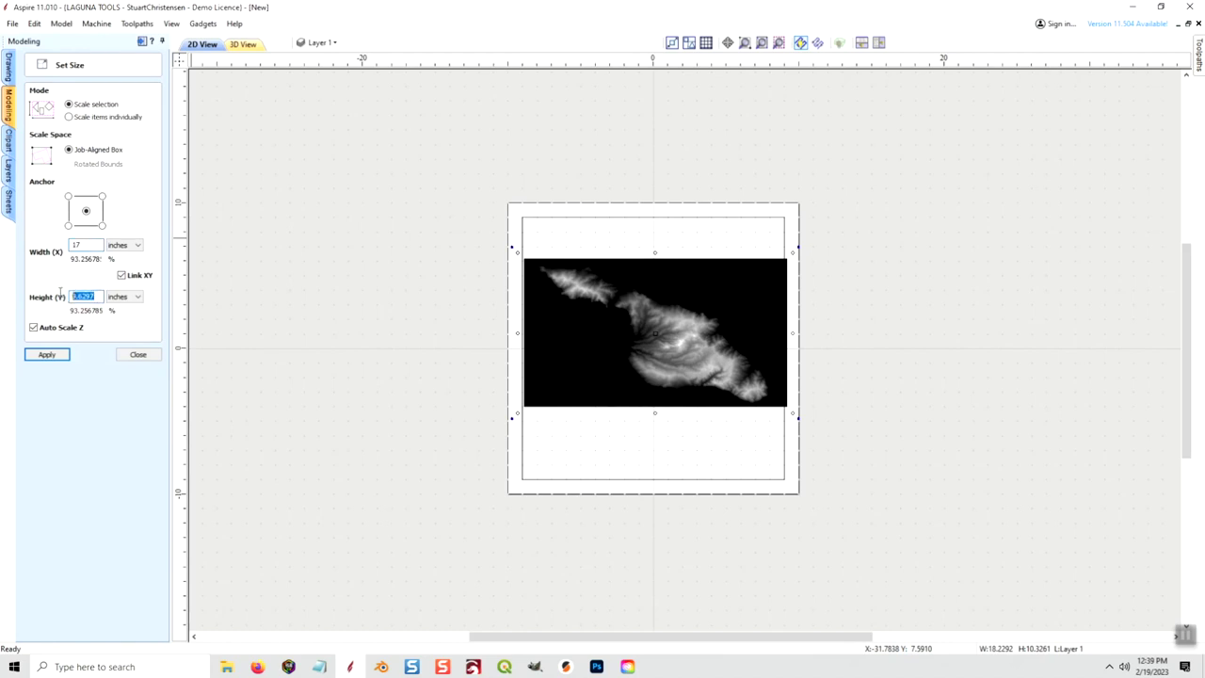
{"action": "left_click", "coordinate": [47, 353]}
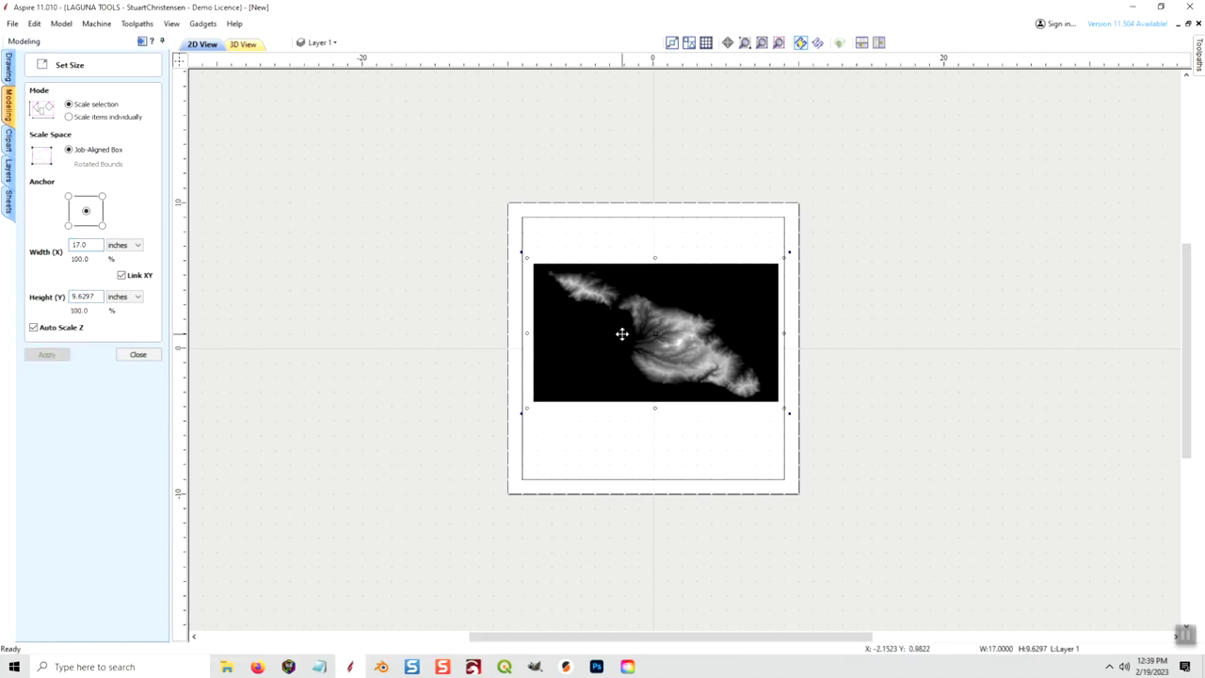
{"action": "left_click", "coordinate": [146, 356]}
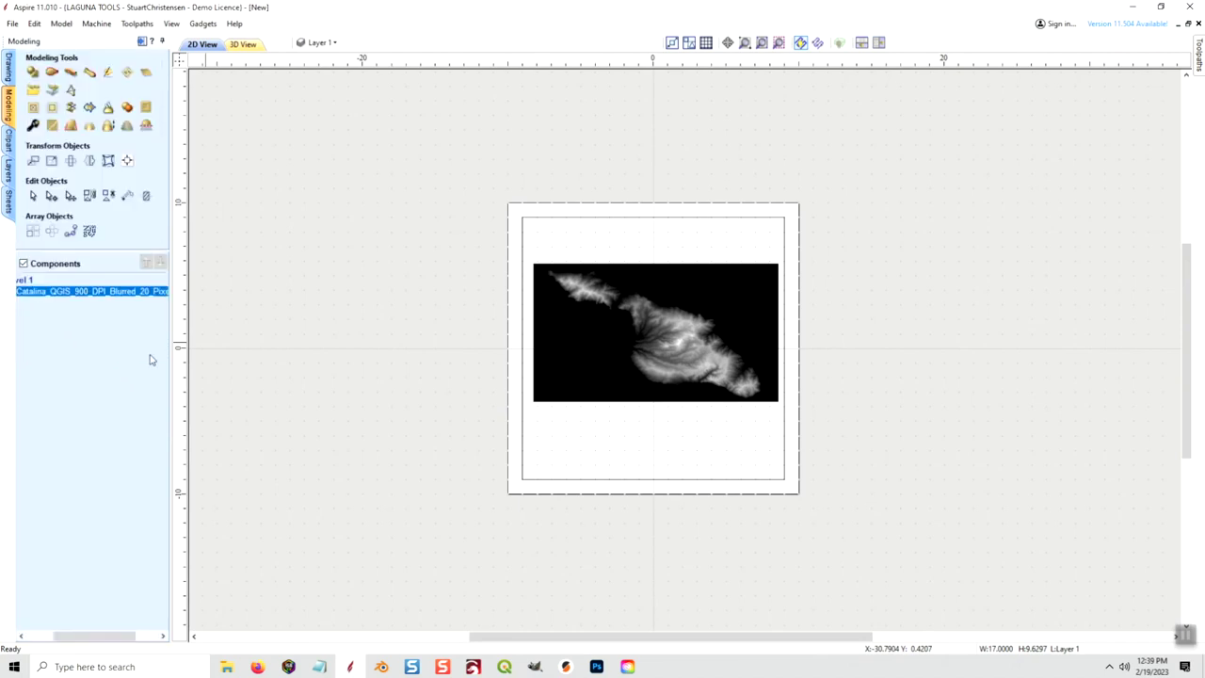
Move the component up toward the top edge of the 18-inch square and show it in the 3D view
{"action": "left_click", "coordinate": [632, 313]}
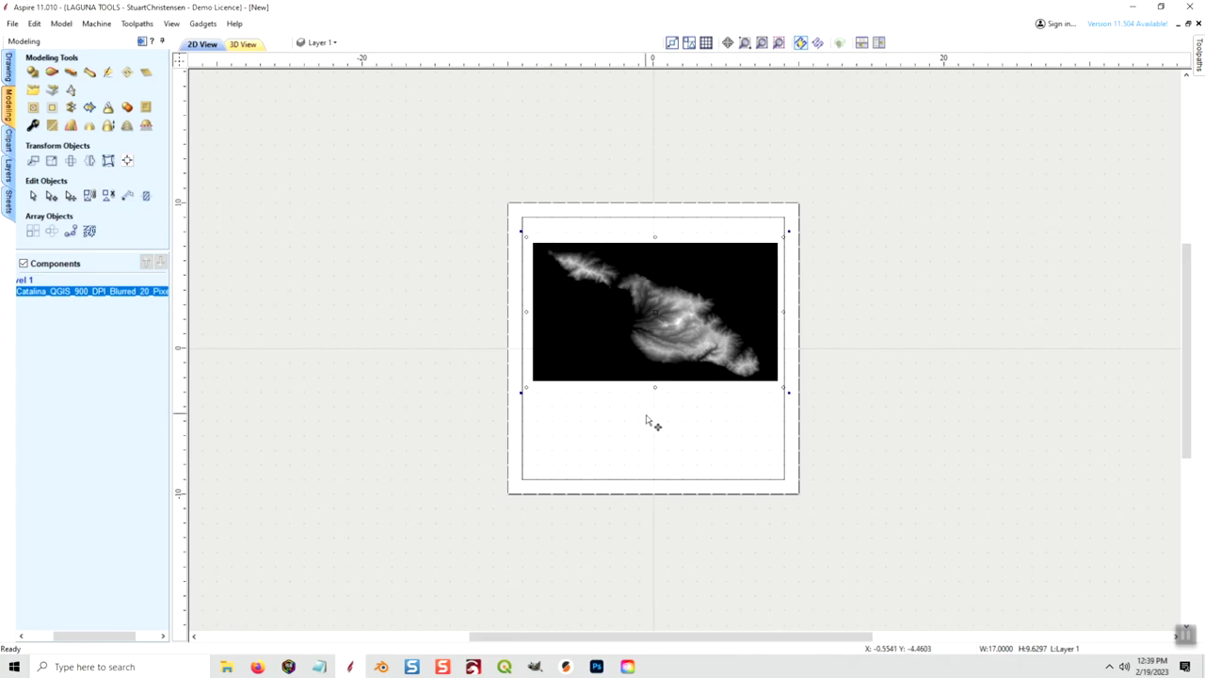
{"action": "left_click", "coordinate": [243, 44]}
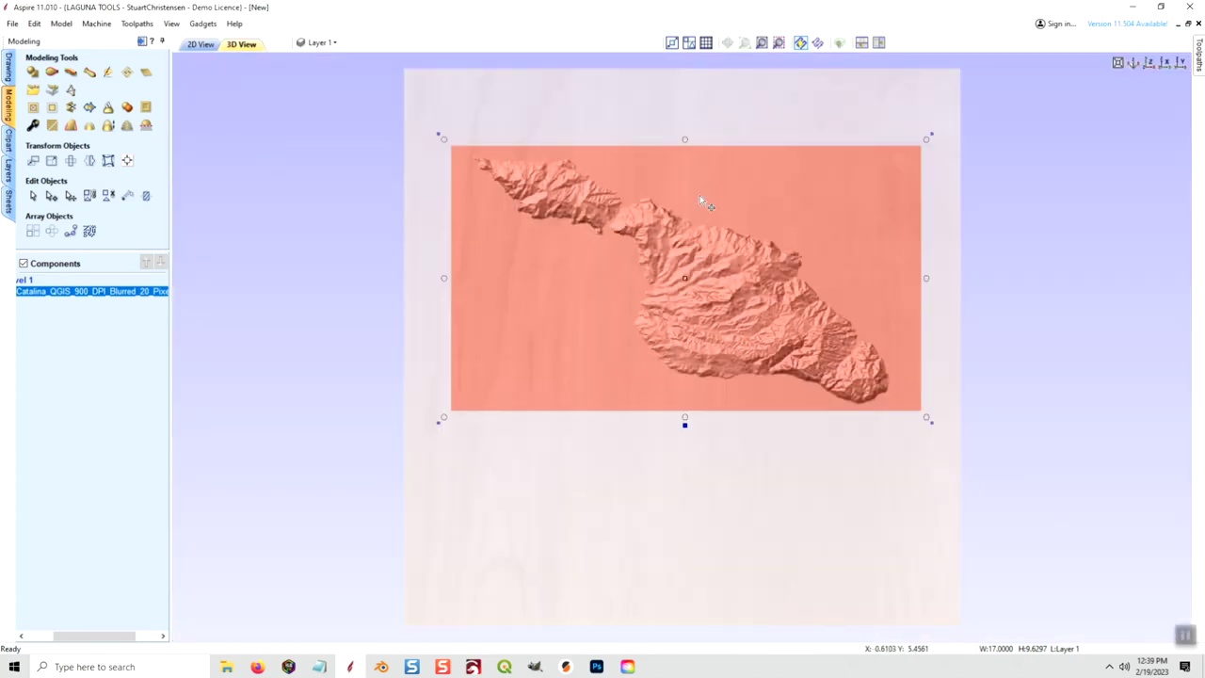
{"action": "key", "text": "Escape"}
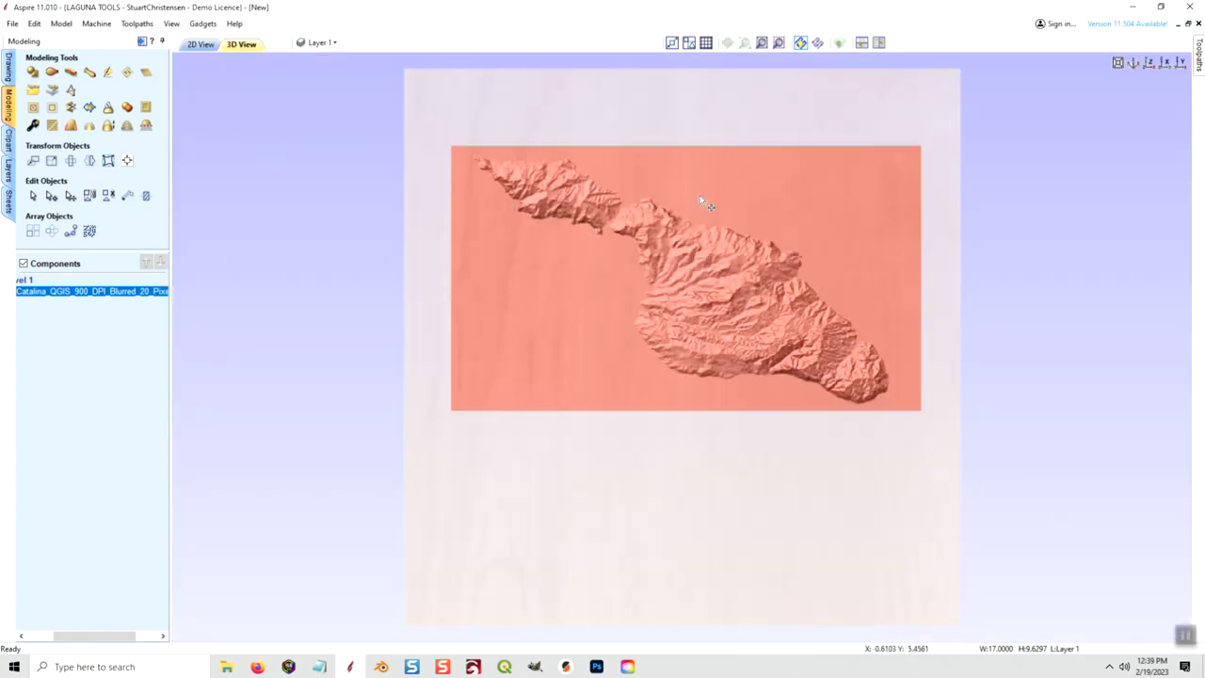
{"action": "left_click", "coordinate": [579, 276]}
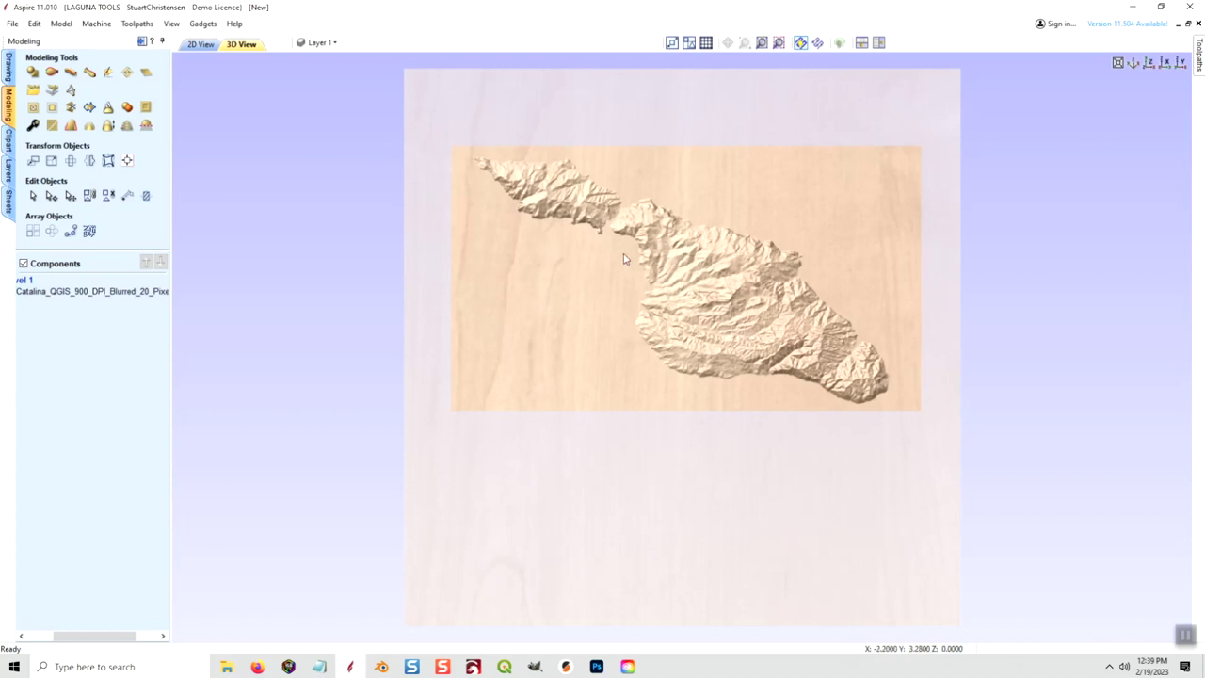
{"action": "left_click", "coordinate": [539, 278]}
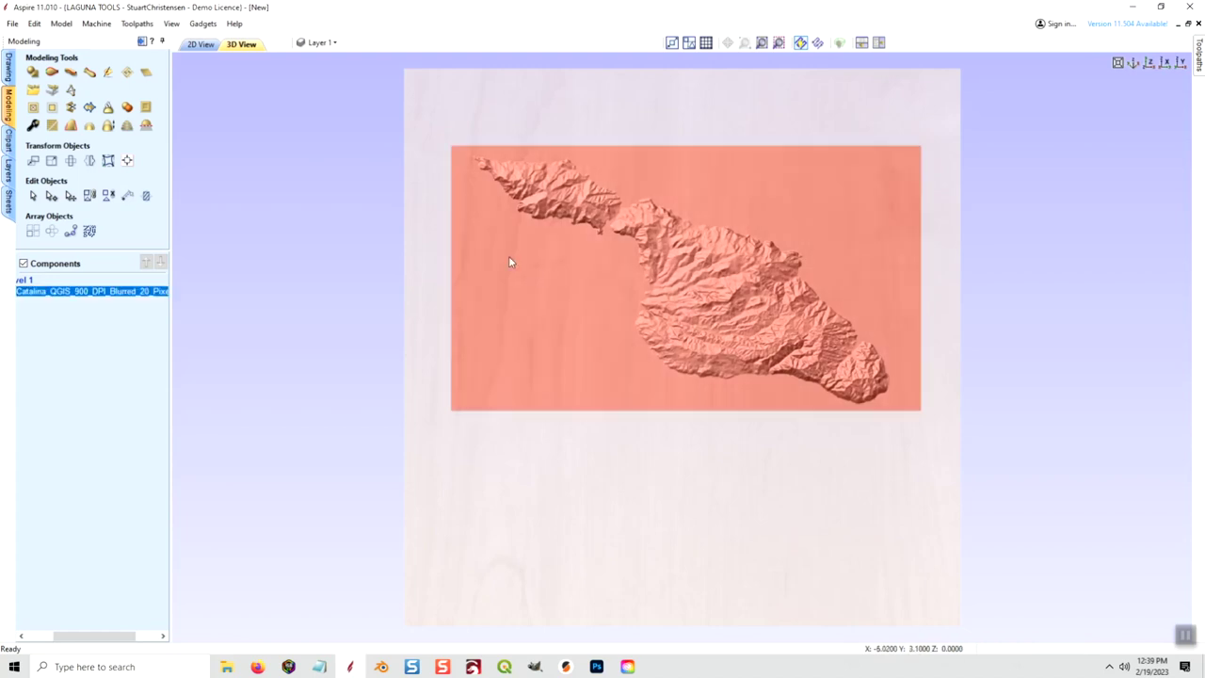
Turn on shadow shading for the Catalina terrain in the 3D view
{"action": "left_click", "coordinate": [174, 24]}
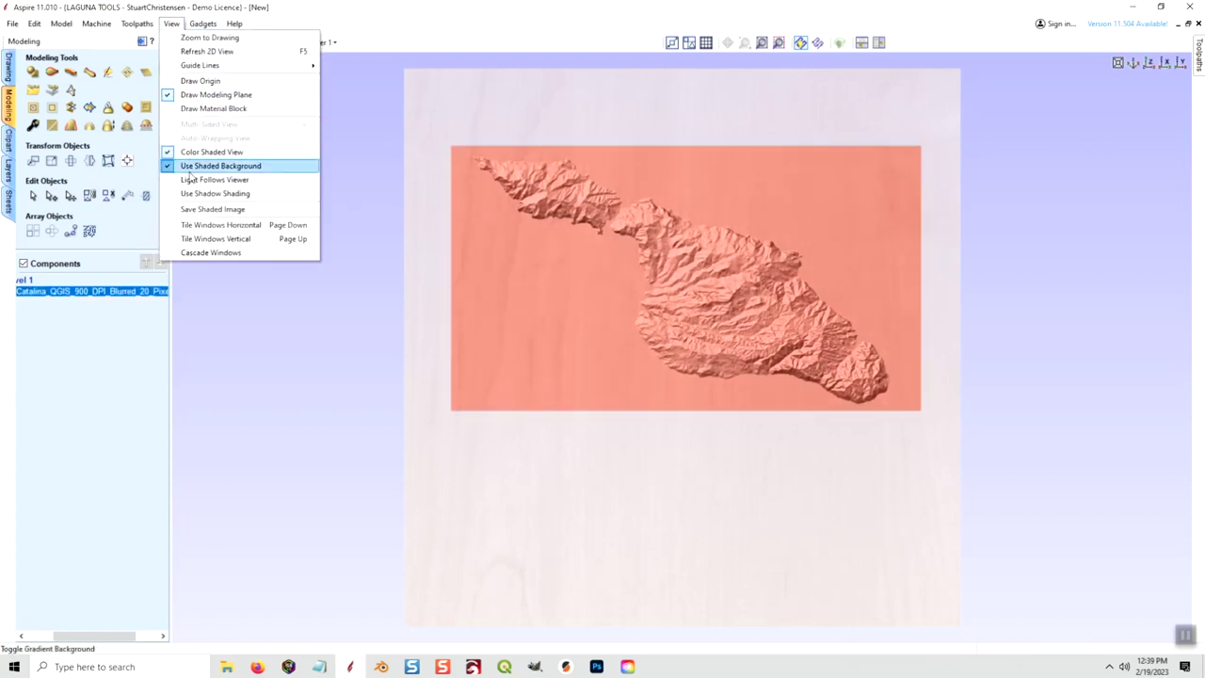
{"action": "left_click", "coordinate": [215, 193]}
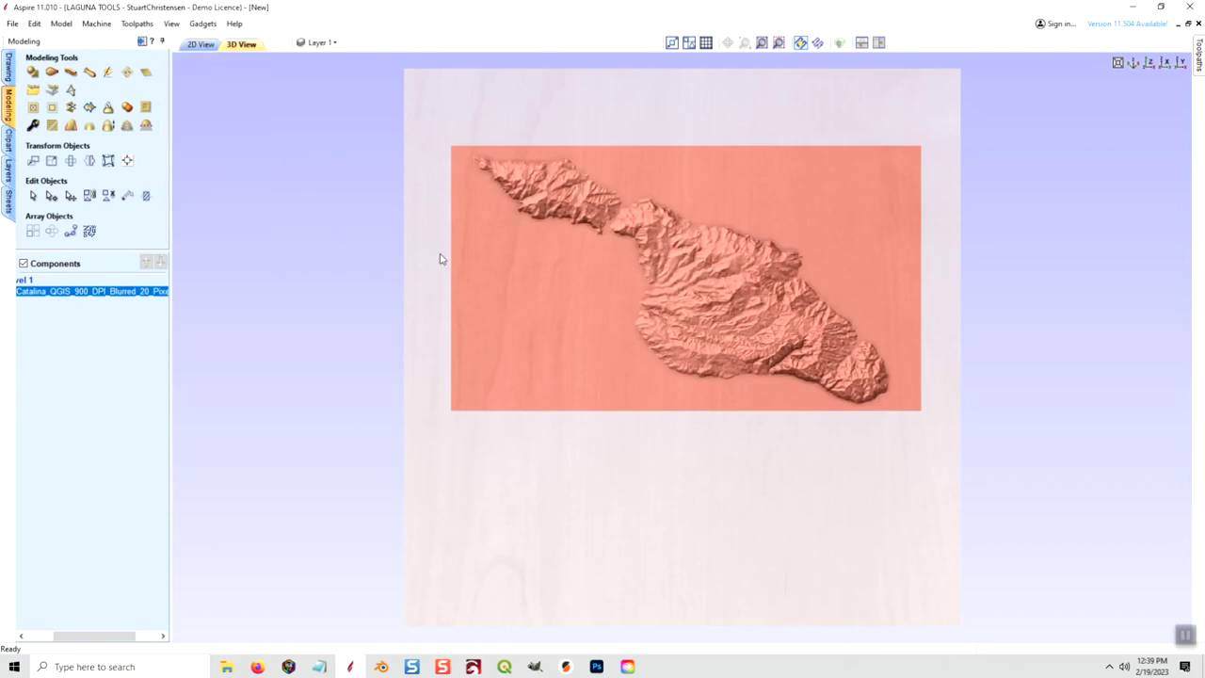
{"action": "scroll", "coordinate": [660, 277], "scroll_direction": "up", "scroll_amount": 1}
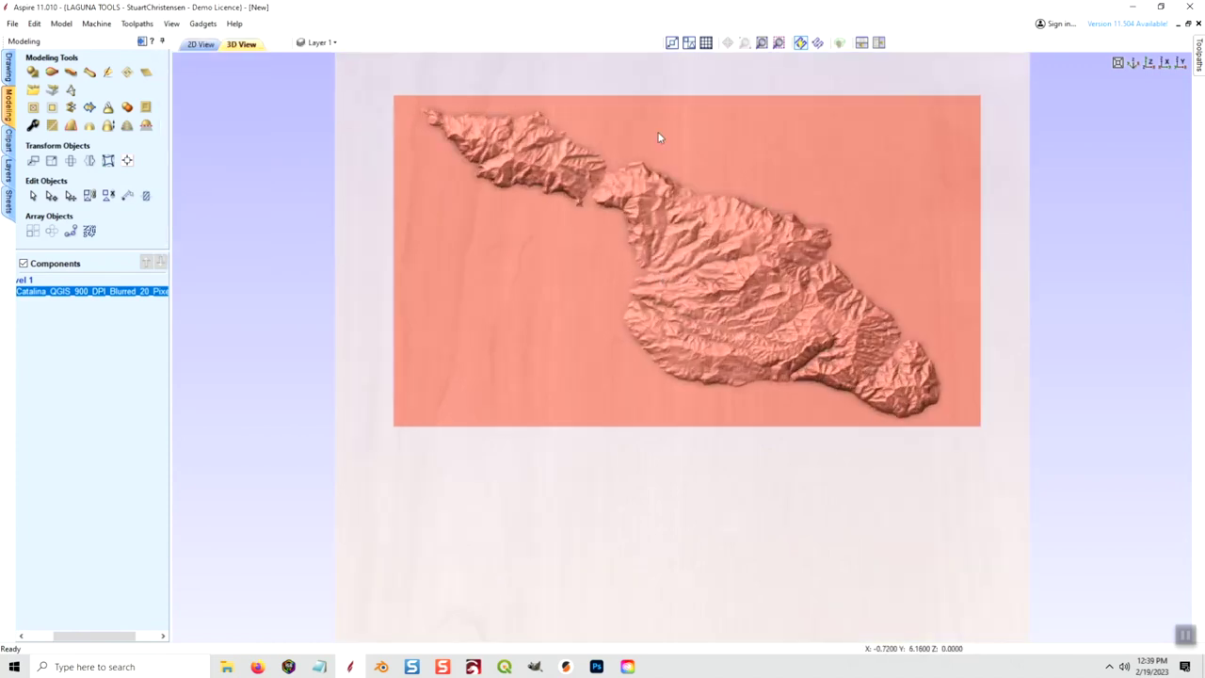
{"action": "middle_click_drag", "start_coordinate": [659, 139], "coordinate": [661, 188]}
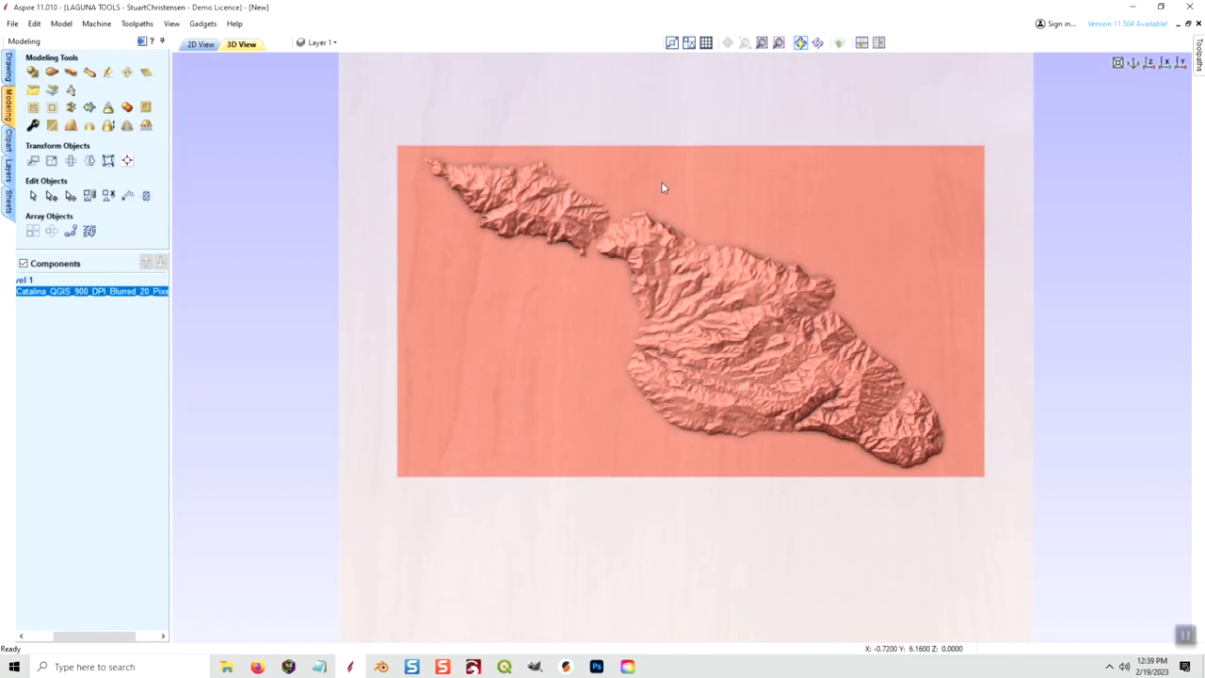
{"action": "scroll", "coordinate": [662, 189], "scroll_direction": "up", "scroll_amount": 1}
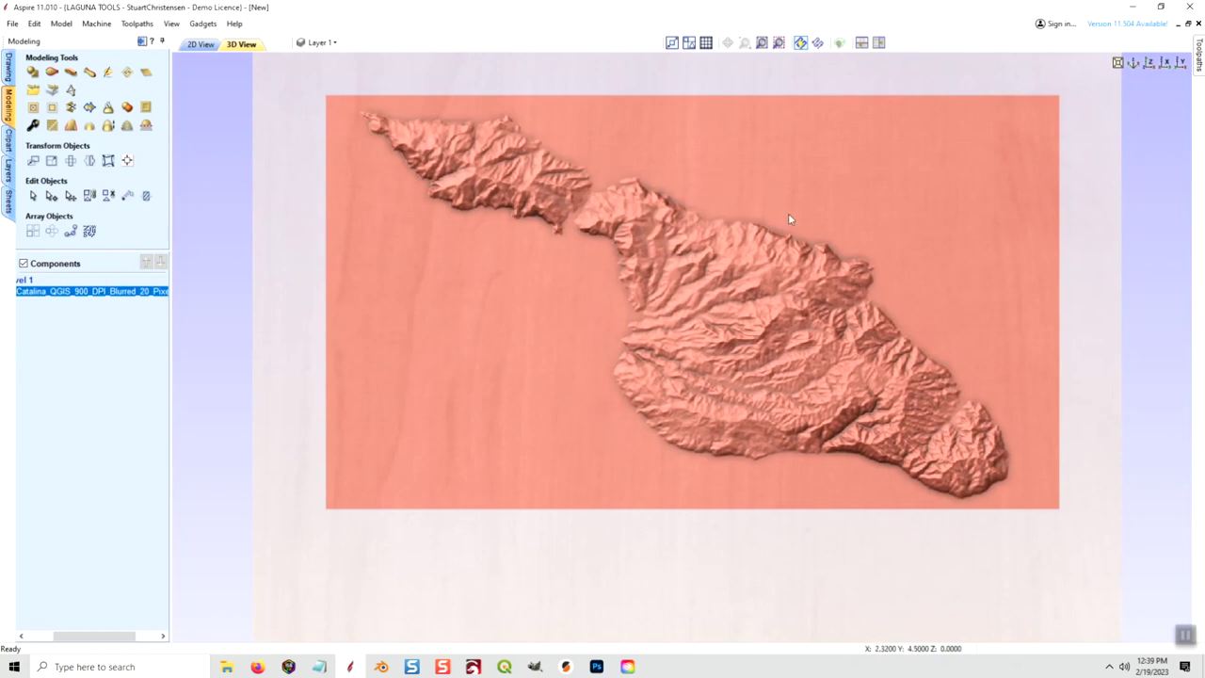
{"action": "scroll", "coordinate": [727, 291], "scroll_direction": "up", "scroll_amount": 2}
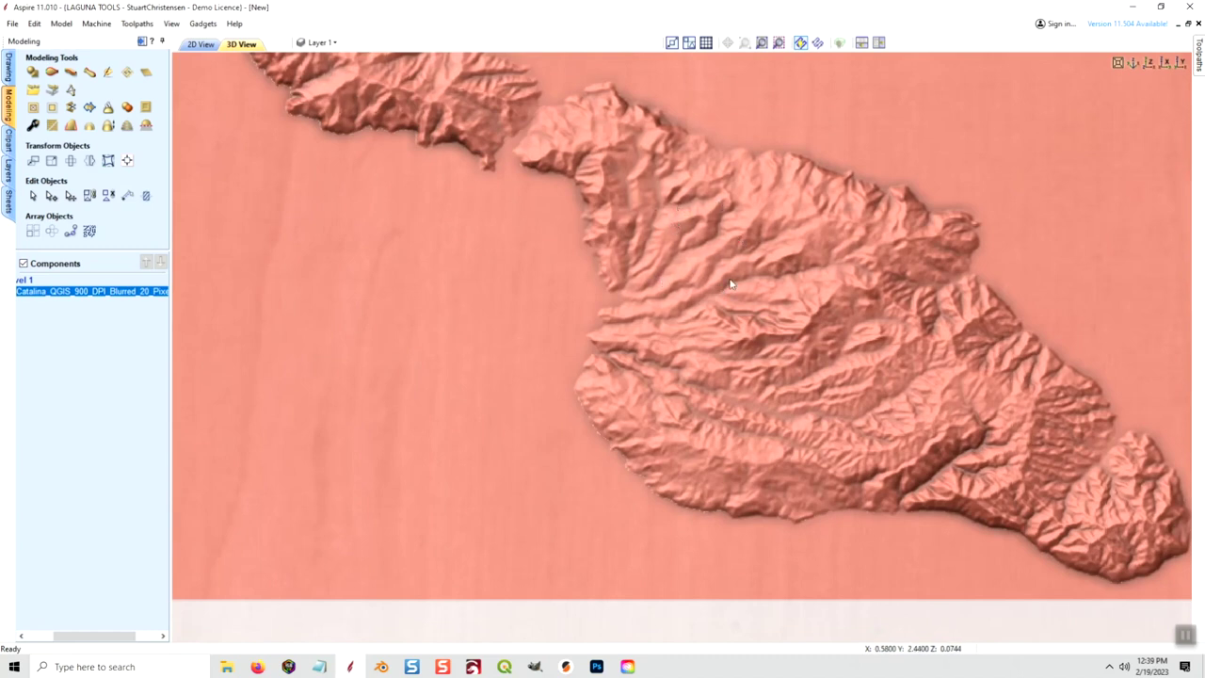
{"action": "scroll", "coordinate": [731, 283], "scroll_direction": "up", "scroll_amount": 1}
{"action": "scroll", "coordinate": [732, 279], "scroll_direction": "down", "scroll_amount": 5}
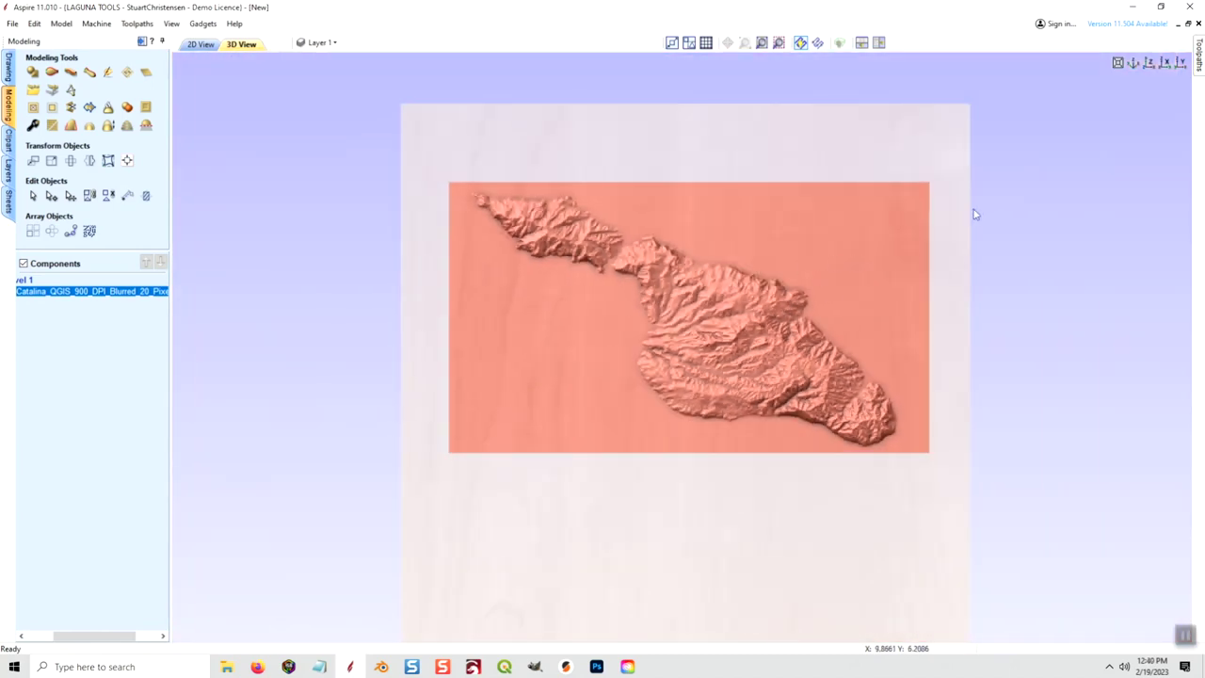
Set the model height to 0.5 inches in the material setup and view the Catalina terrain from above
{"action": "mouse_move", "coordinate": [1198, 55]}
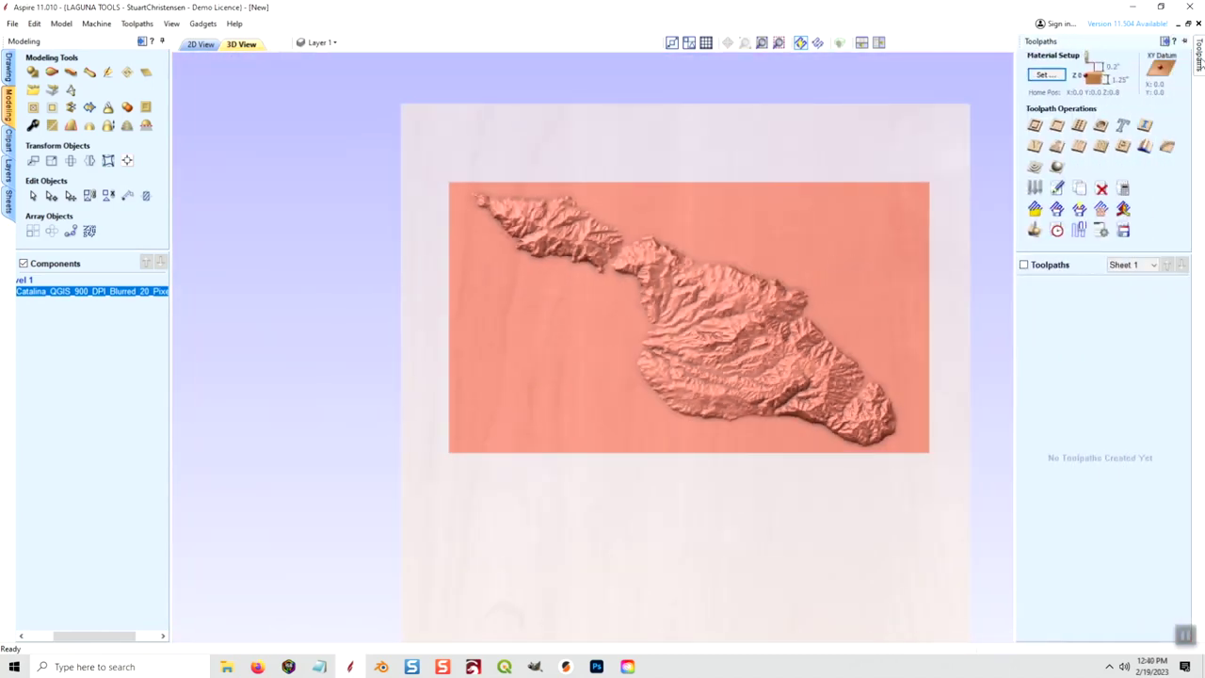
{"action": "left_click", "coordinate": [1184, 41]}
{"action": "left_click", "coordinate": [1060, 75]}
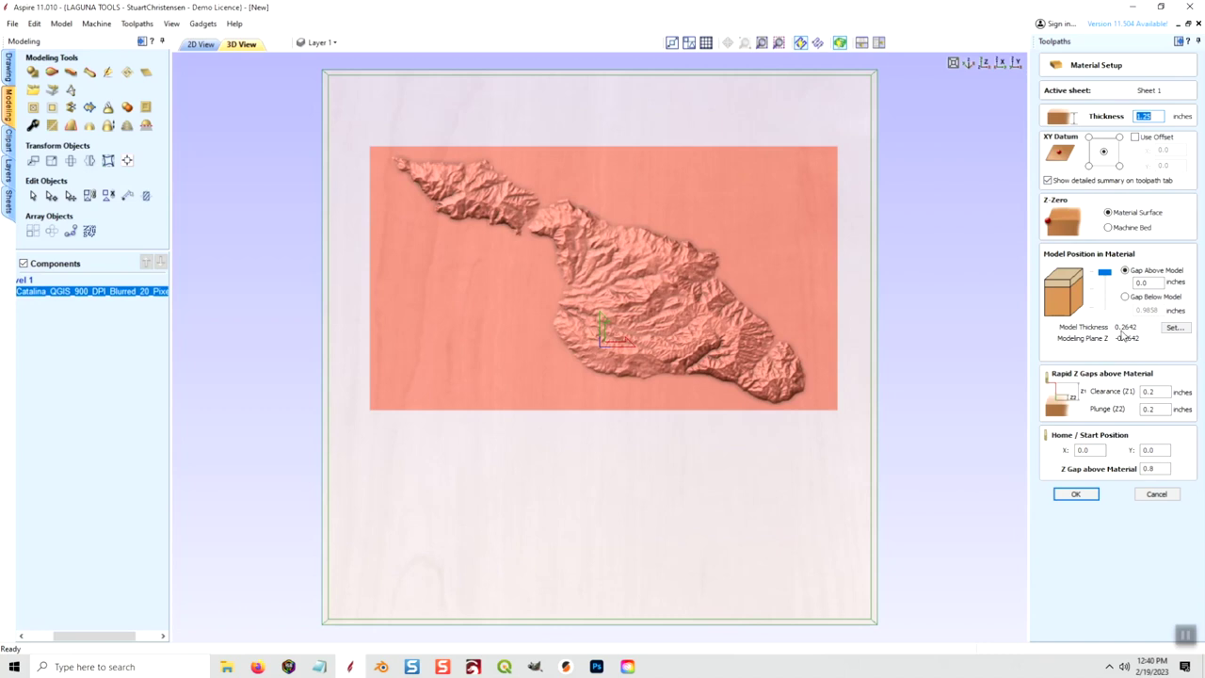
{"action": "left_click", "coordinate": [1175, 328]}
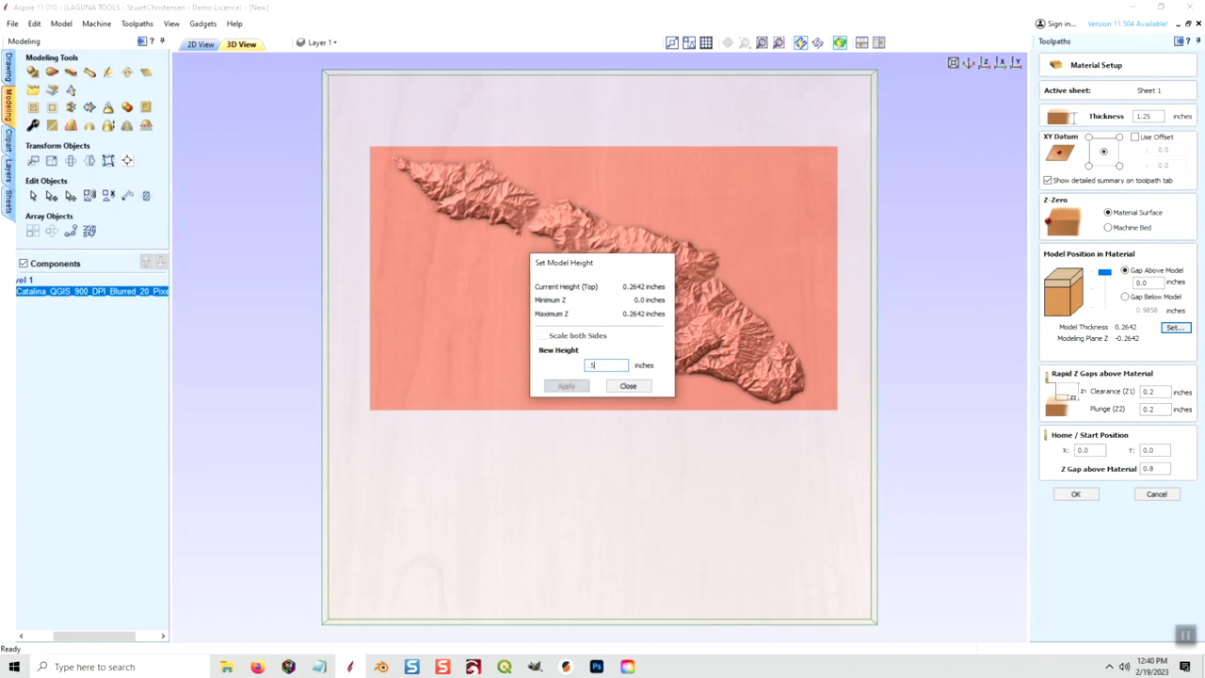
{"action": "left_click", "coordinate": [563, 385]}
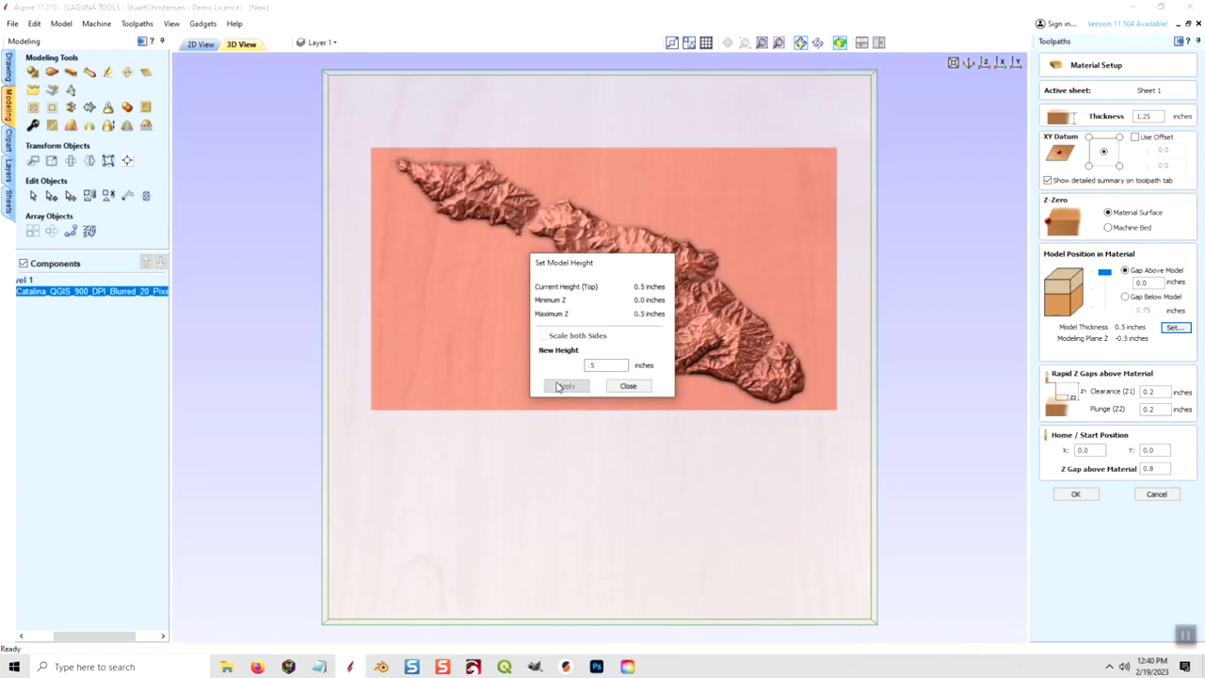
{"action": "left_click", "coordinate": [620, 387]}
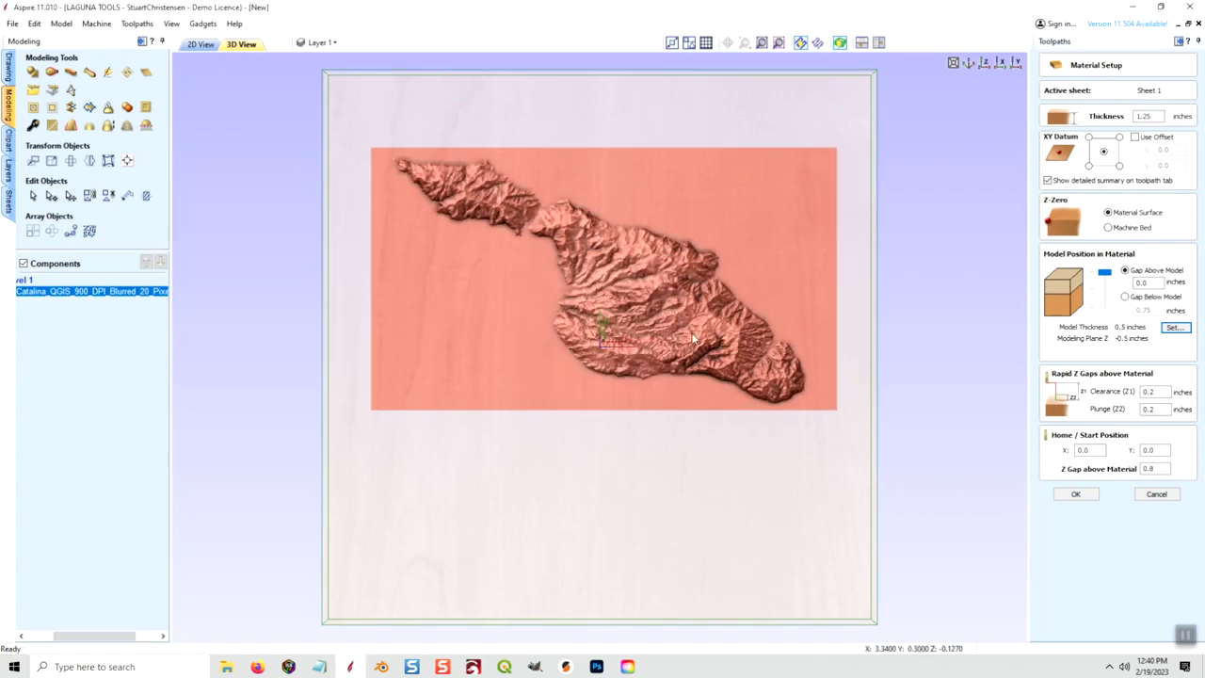
{"action": "left_click_drag", "start_coordinate": [760, 446], "coordinate": [779, 326]}
{"action": "scroll", "coordinate": [779, 327], "scroll_direction": "up", "scroll_amount": 3}
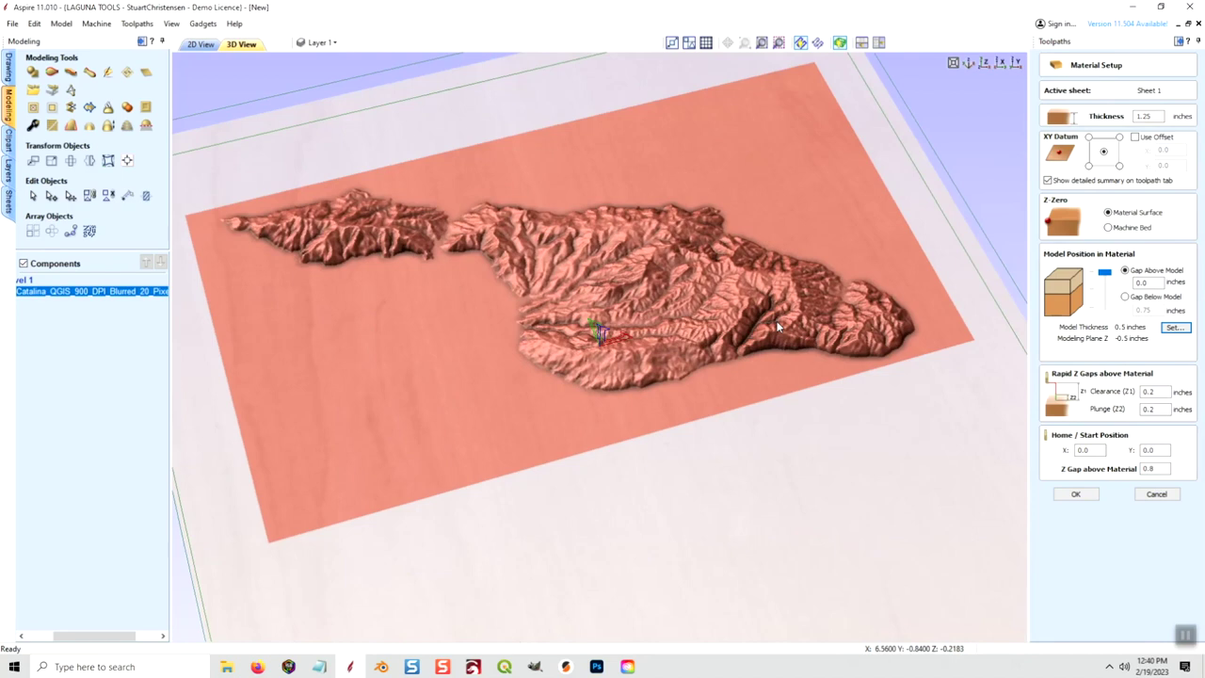
{"action": "left_click", "coordinate": [1076, 495]}
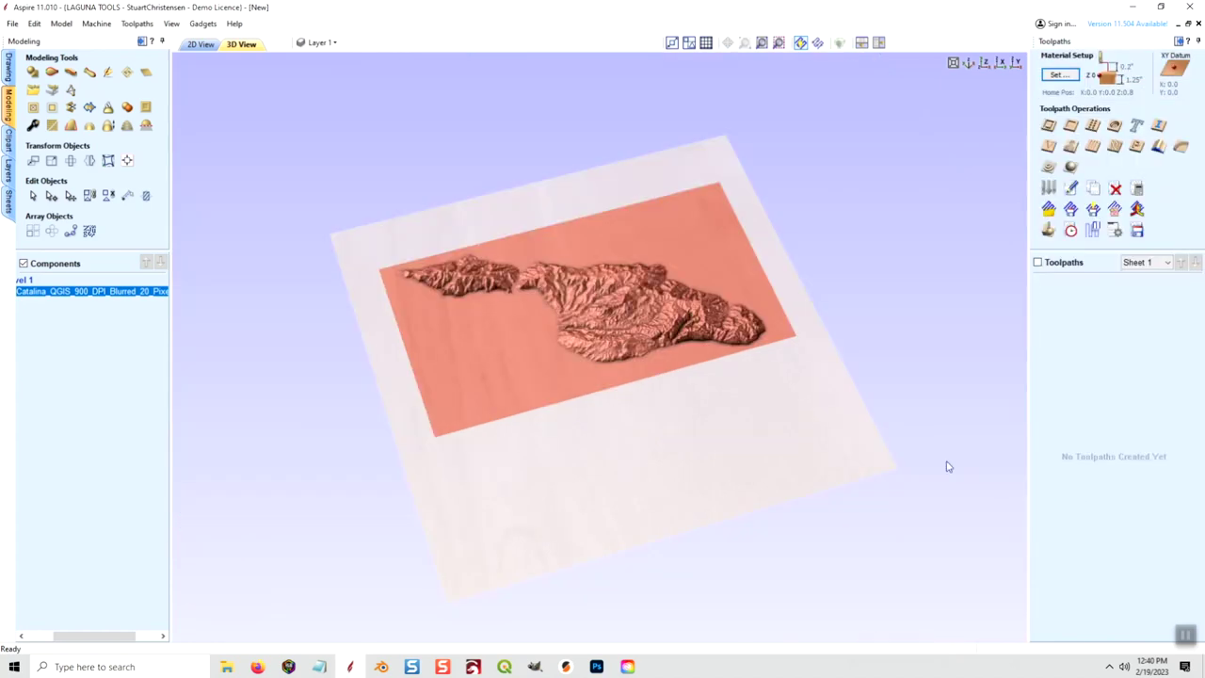
{"action": "left_click", "coordinate": [983, 63]}
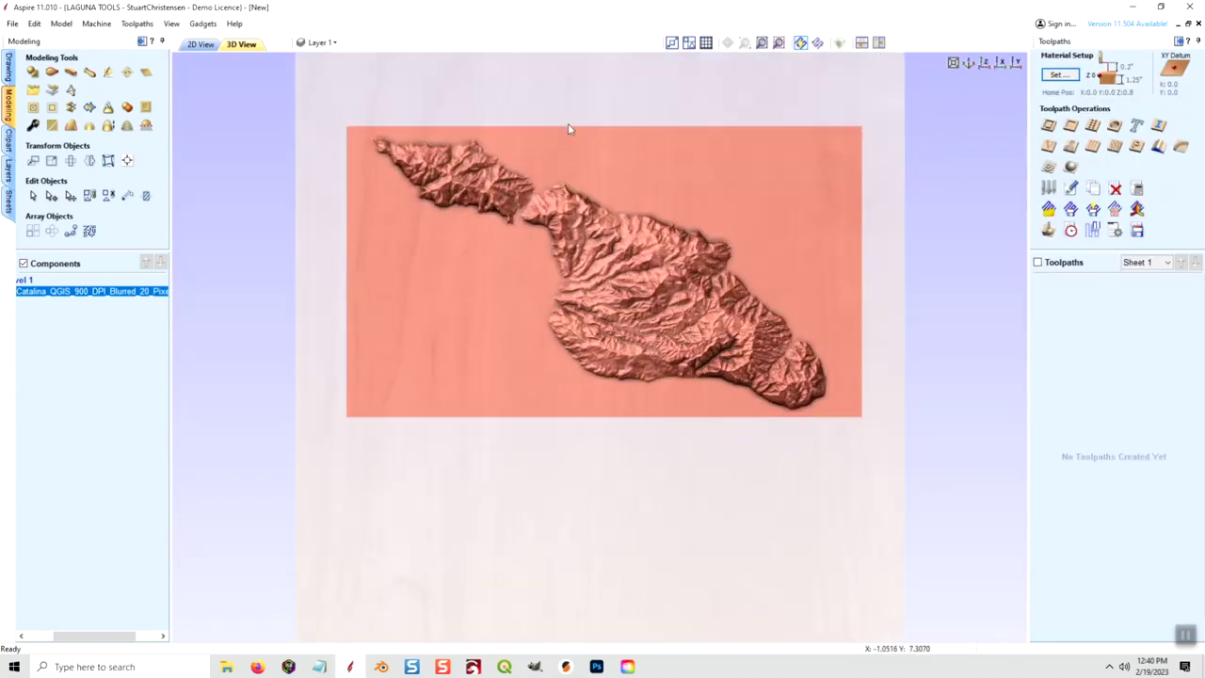
{"action": "left_click_drag", "start_coordinate": [589, 151], "coordinate": [589, 178]}
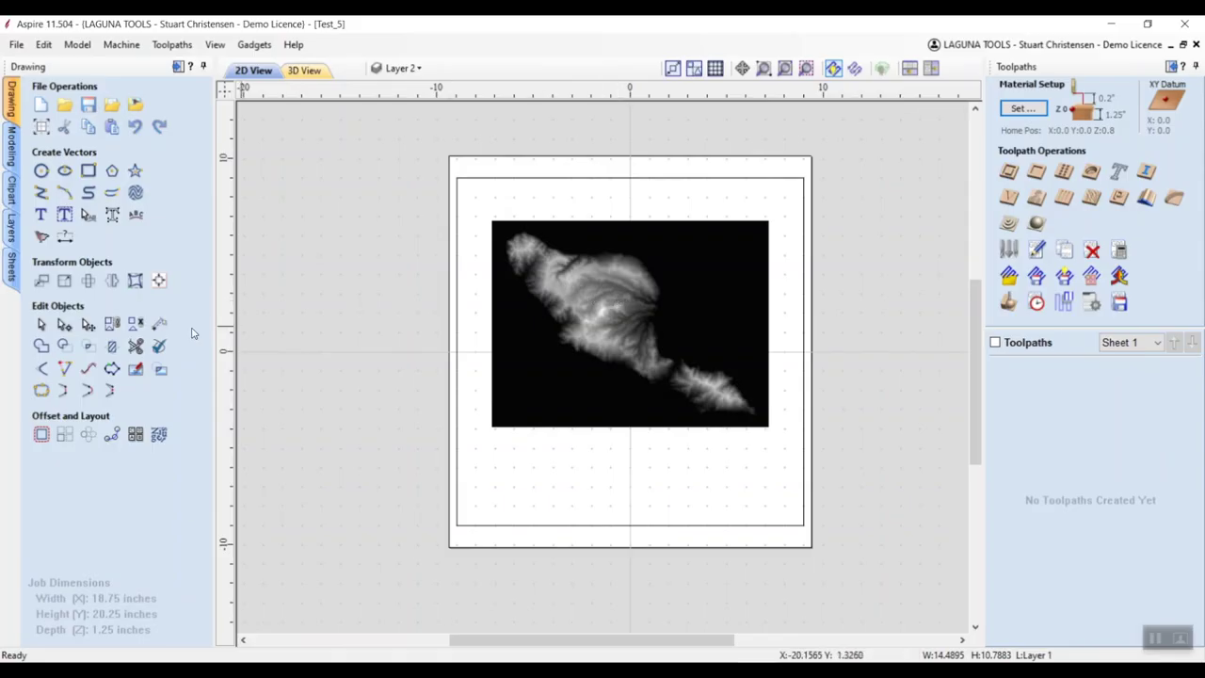
Trace the island heightmap into black-and-white outline vectors at threshold 0.02, with bitmap fading at 19%
{"action": "left_click", "coordinate": [554, 380]}
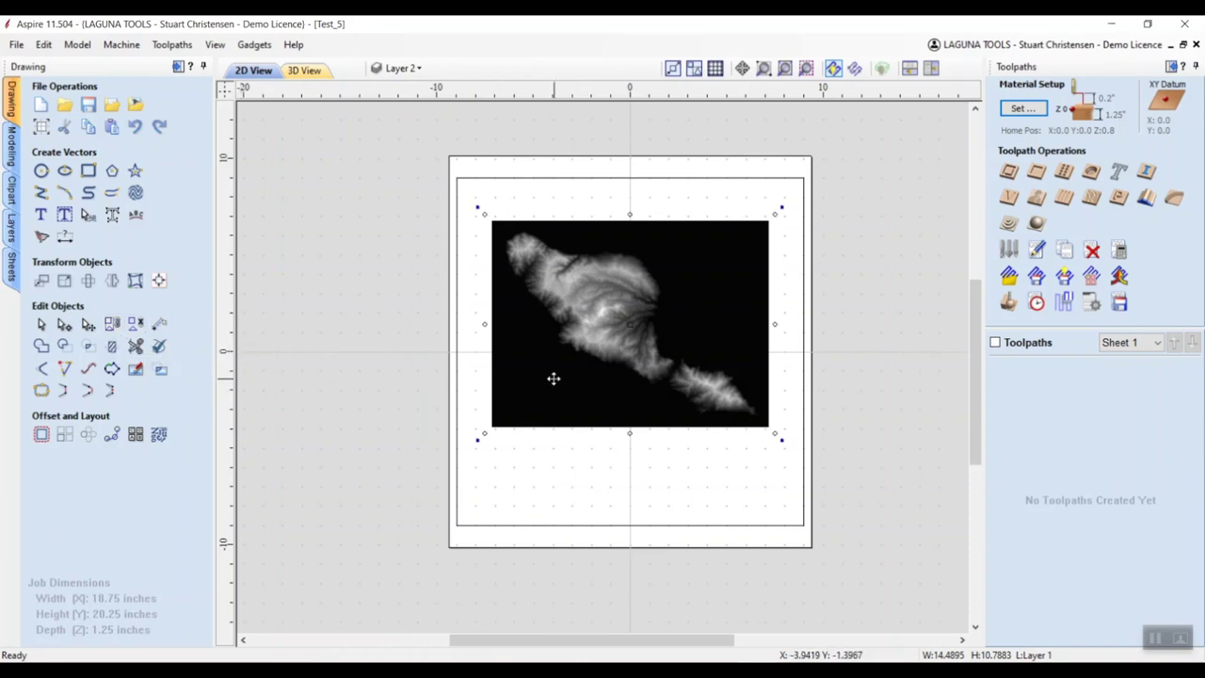
{"action": "left_click", "coordinate": [42, 239]}
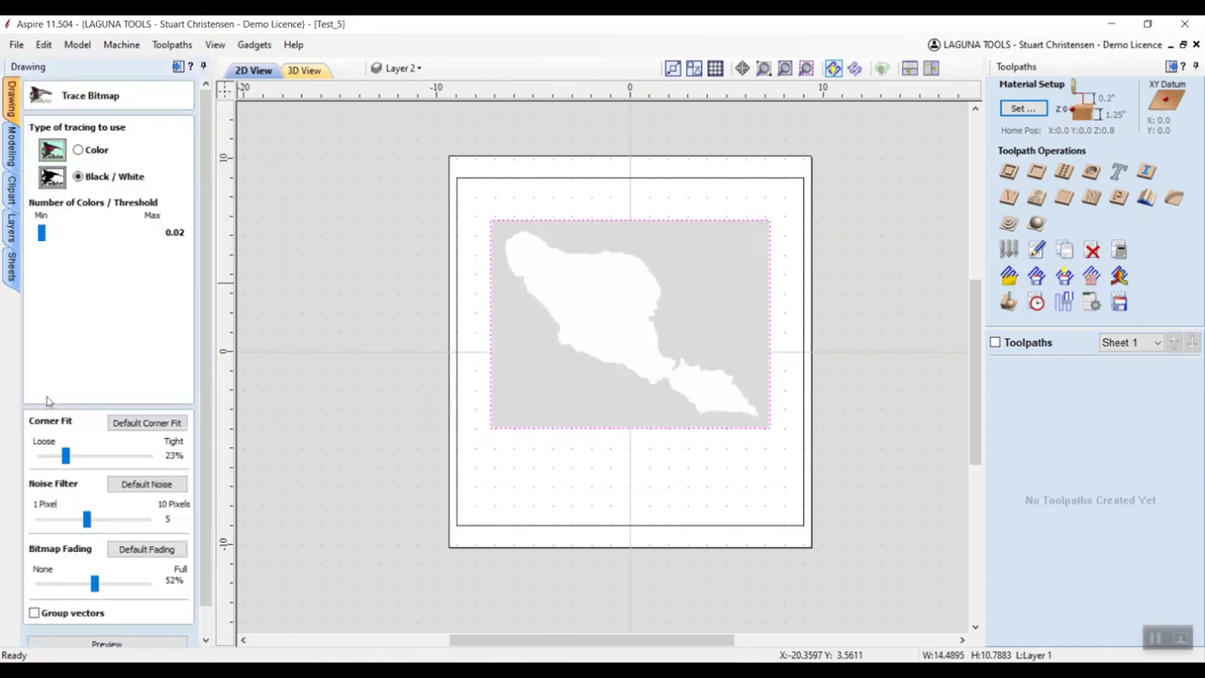
{"action": "left_click_drag", "start_coordinate": [94, 583], "coordinate": [59, 583]}
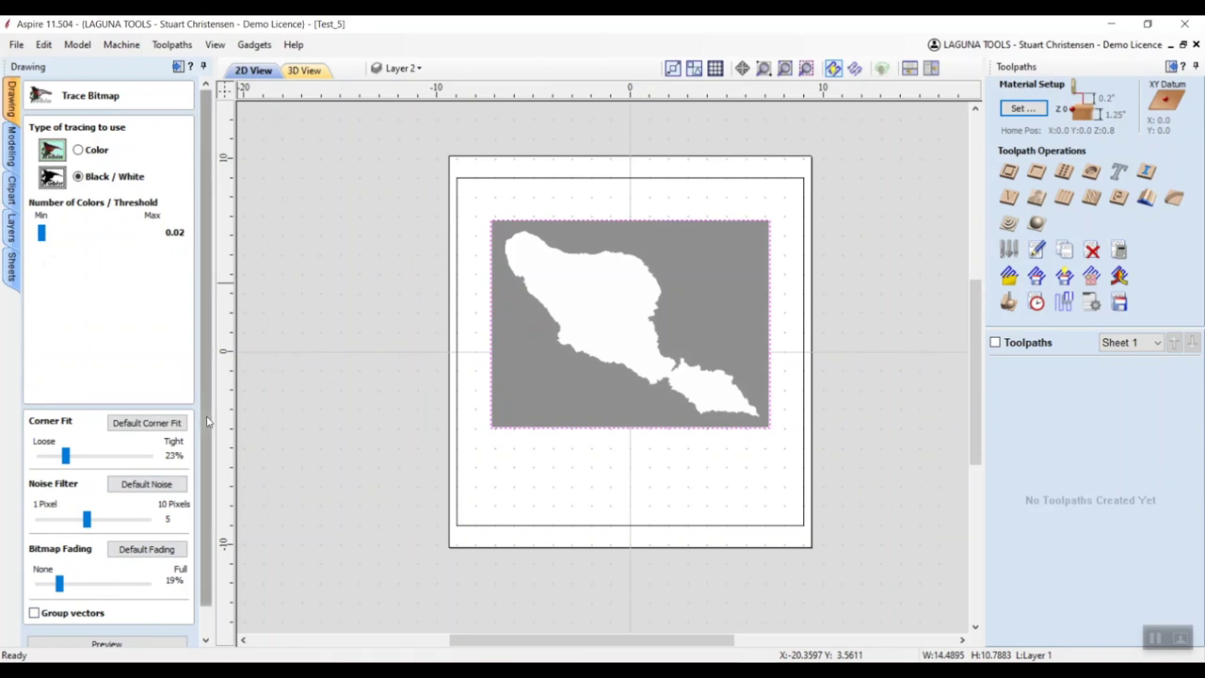
{"action": "scroll", "coordinate": [198, 450], "scroll_direction": "down", "scroll_amount": 1}
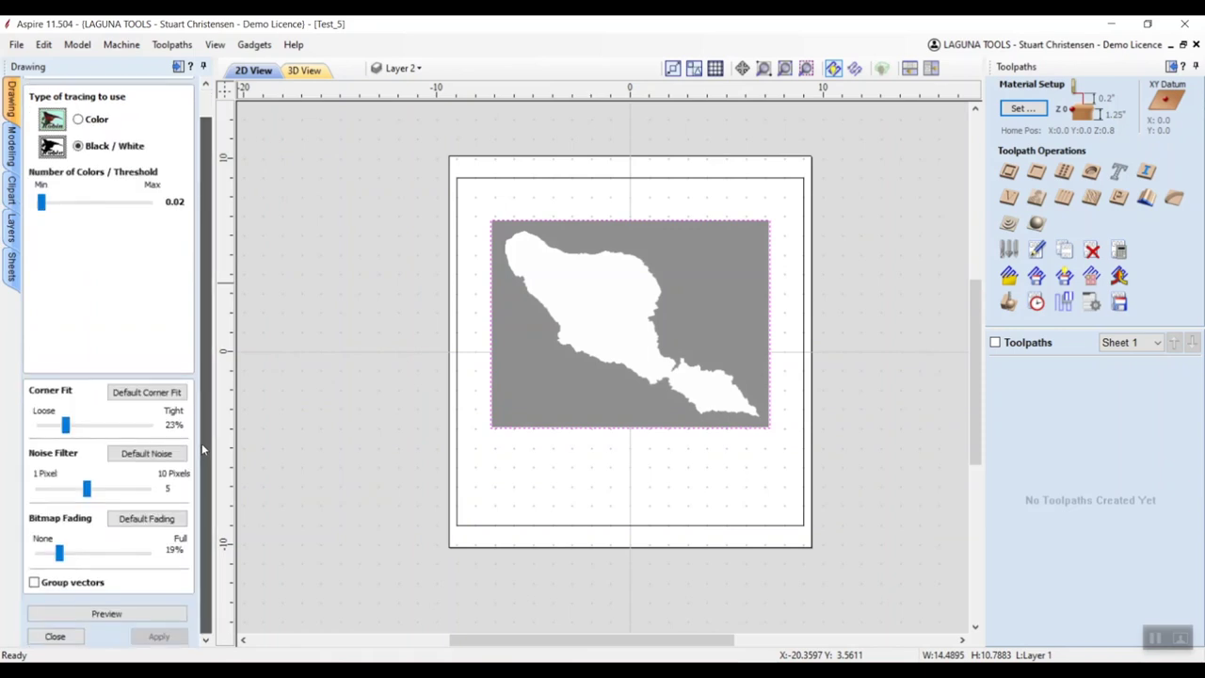
{"action": "left_click", "coordinate": [109, 615]}
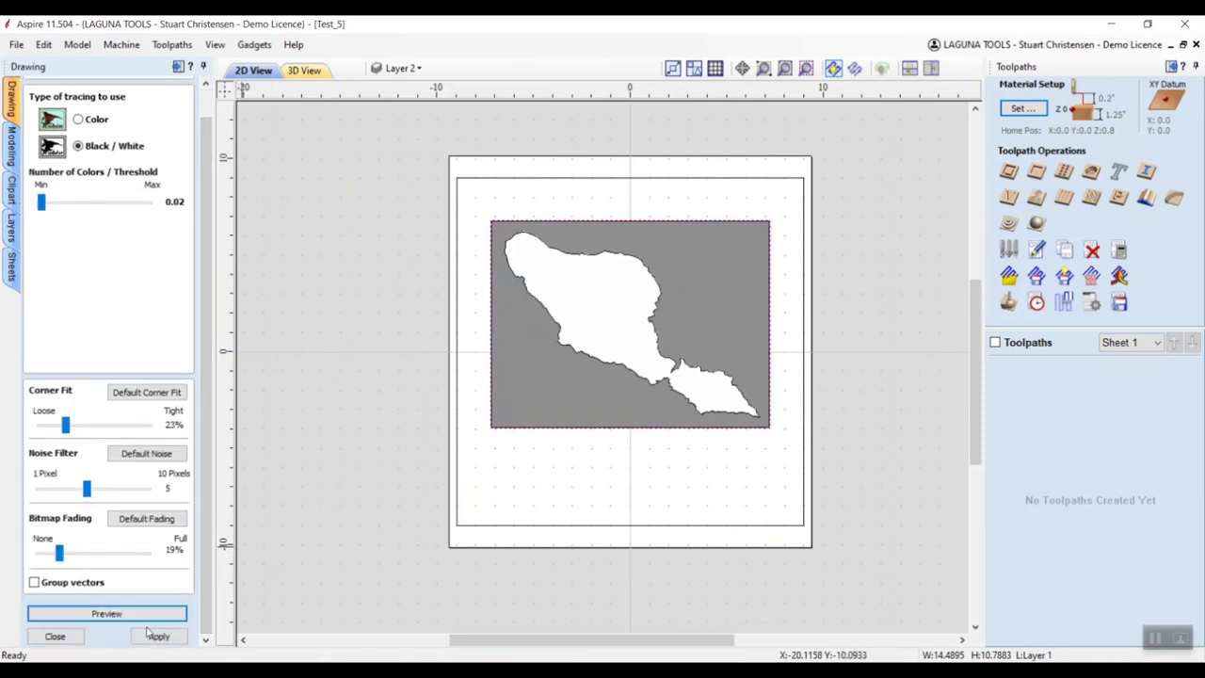
{"action": "left_click", "coordinate": [56, 636]}
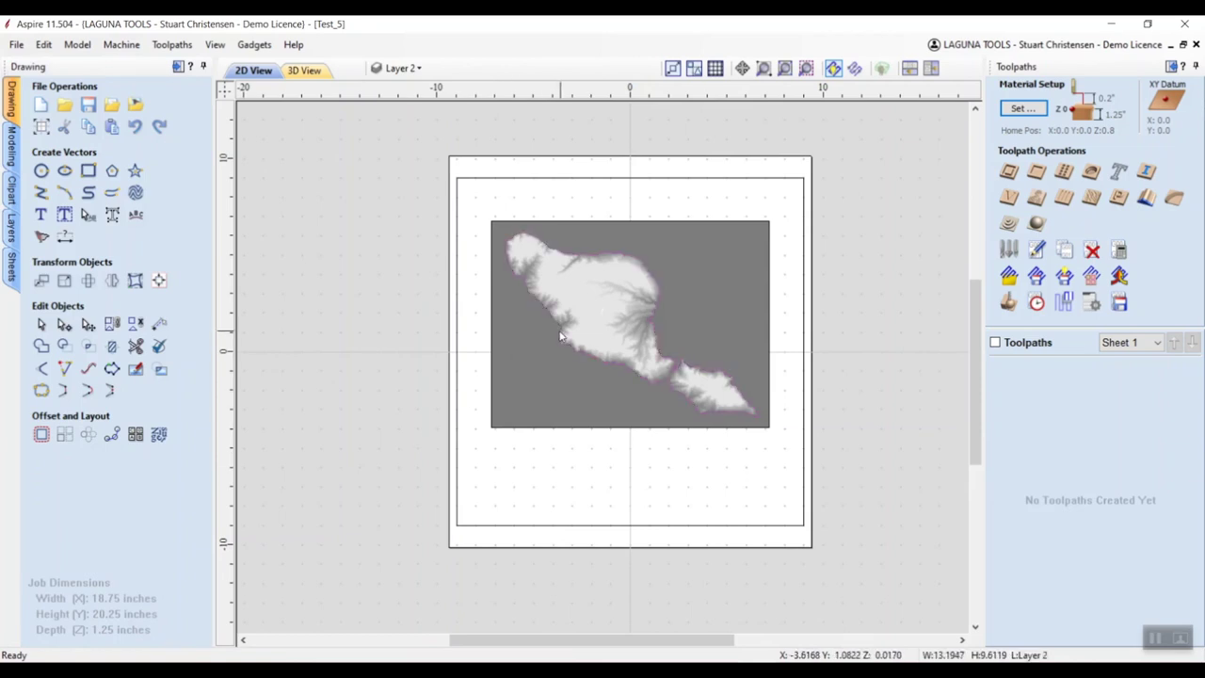
Offset the rectangular border traced around the heightmap inwards by 0.25 inches with sharp corners
{"action": "left_click", "coordinate": [506, 430]}
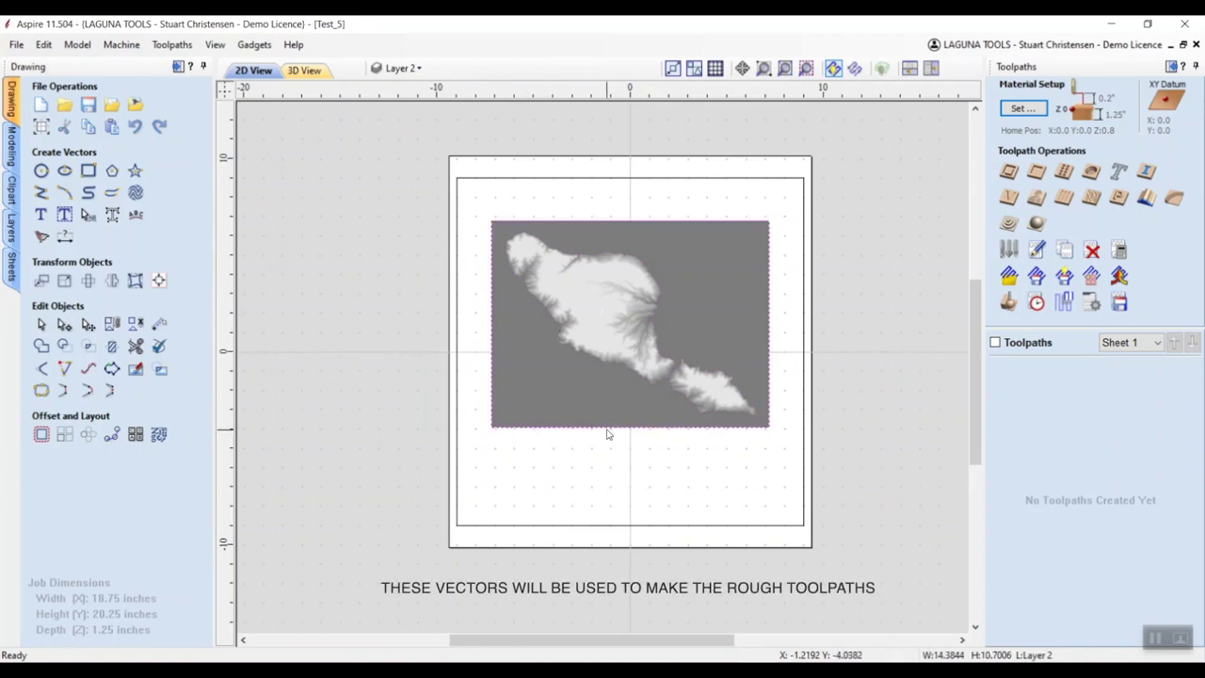
{"action": "left_click", "coordinate": [35, 438]}
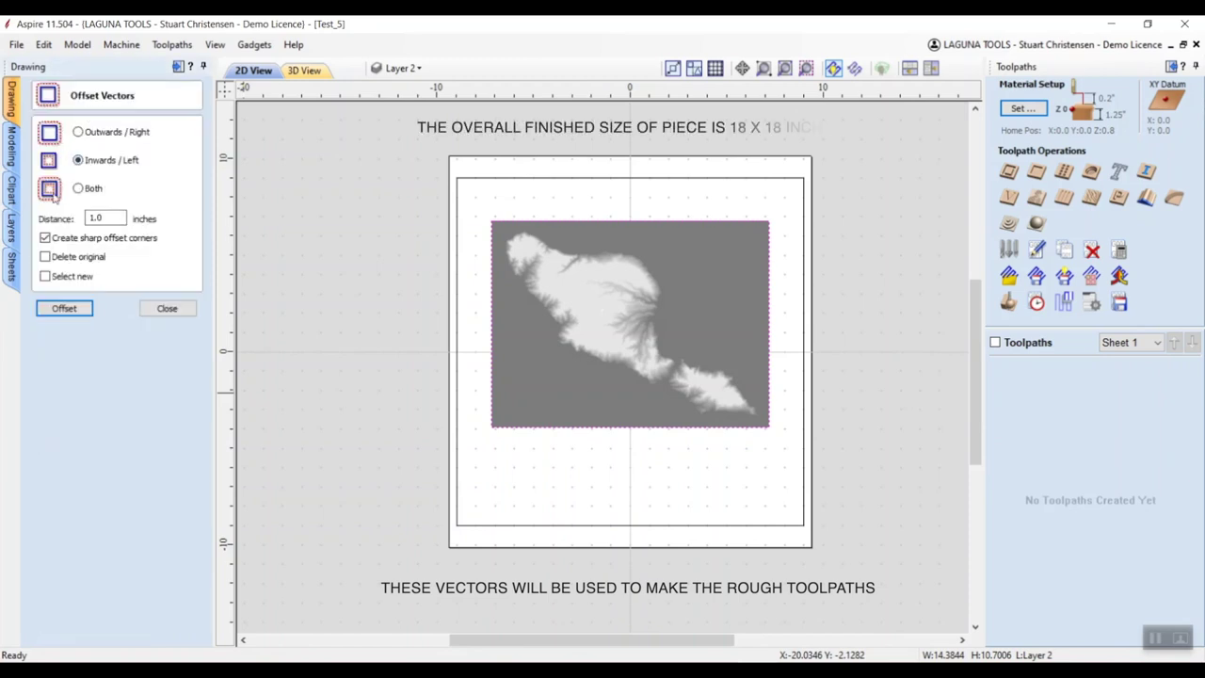
{"action": "left_click_drag", "start_coordinate": [111, 218], "coordinate": [80, 218]}
{"action": "type", "text": ".25"}
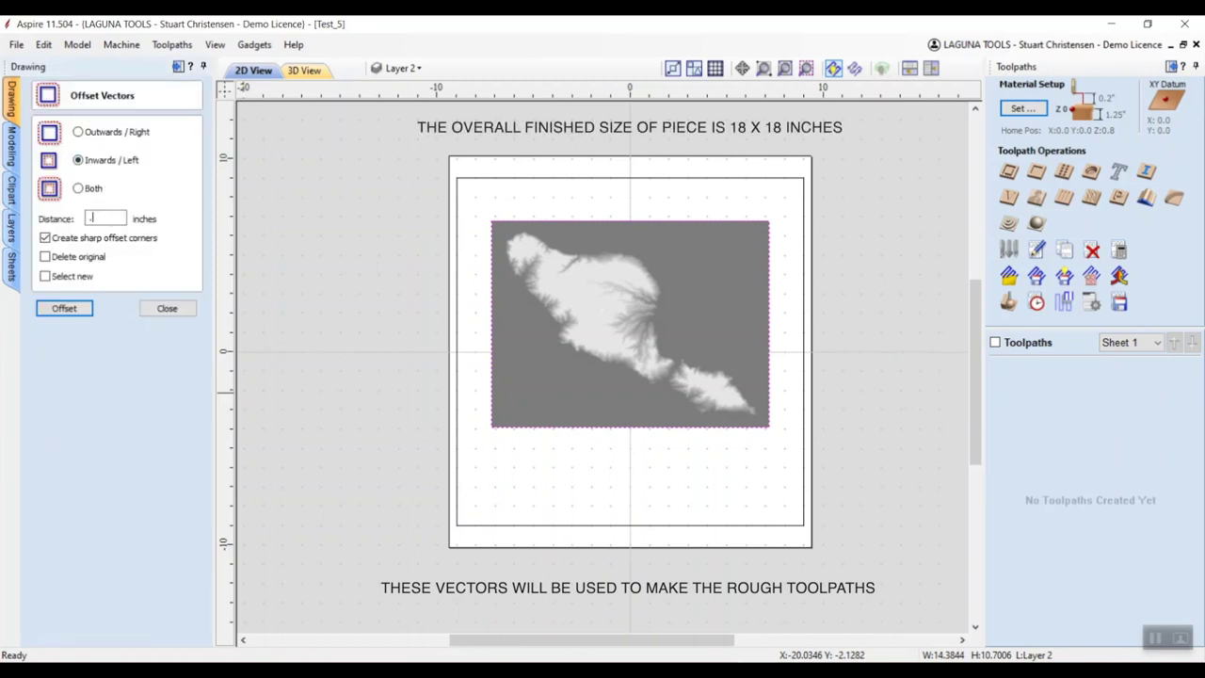
{"action": "left_click", "coordinate": [64, 308]}
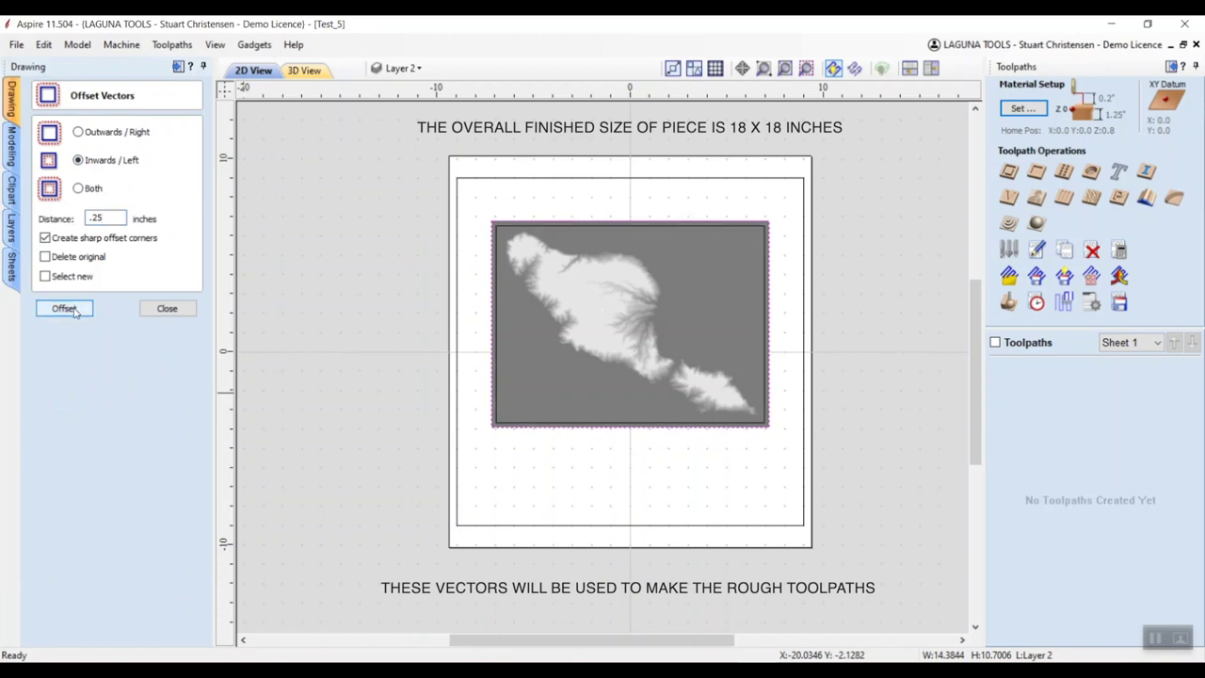
Offset the 18-inch square inwards by 1 inch with sharp corners
{"action": "left_click", "coordinate": [522, 526]}
{"action": "double_click", "coordinate": [98, 218]}
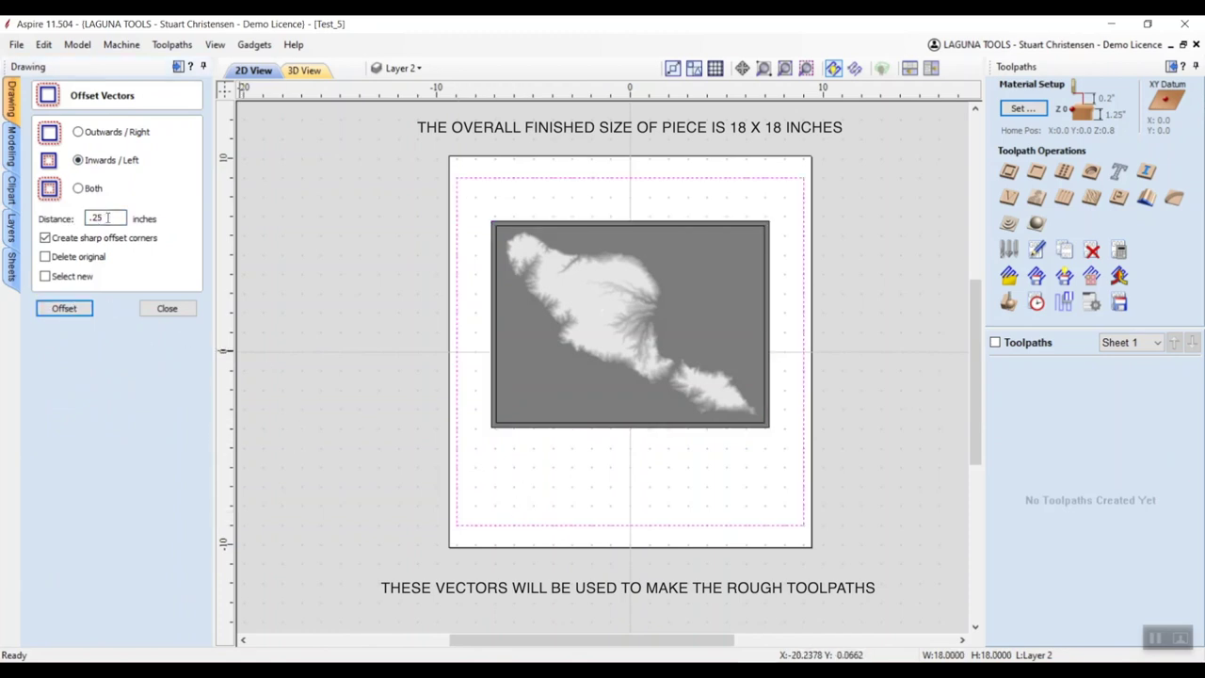
{"action": "type", "text": "1"}
{"action": "left_click", "coordinate": [63, 308]}
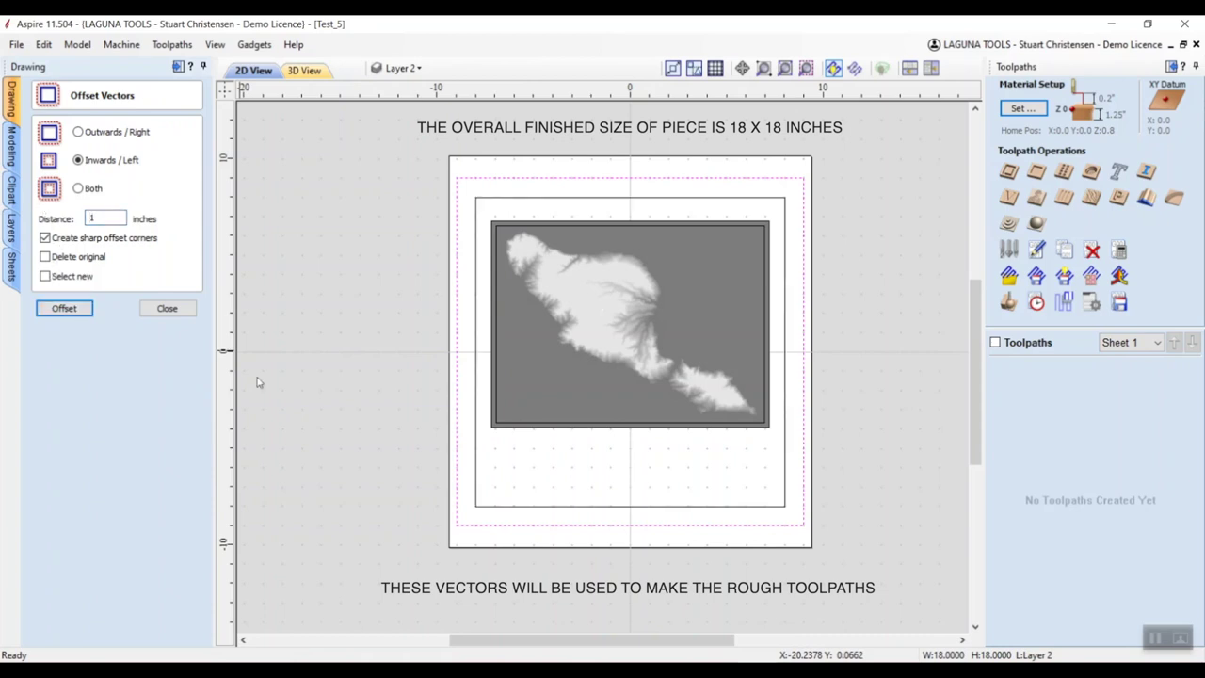
{"action": "left_click", "coordinate": [169, 308]}
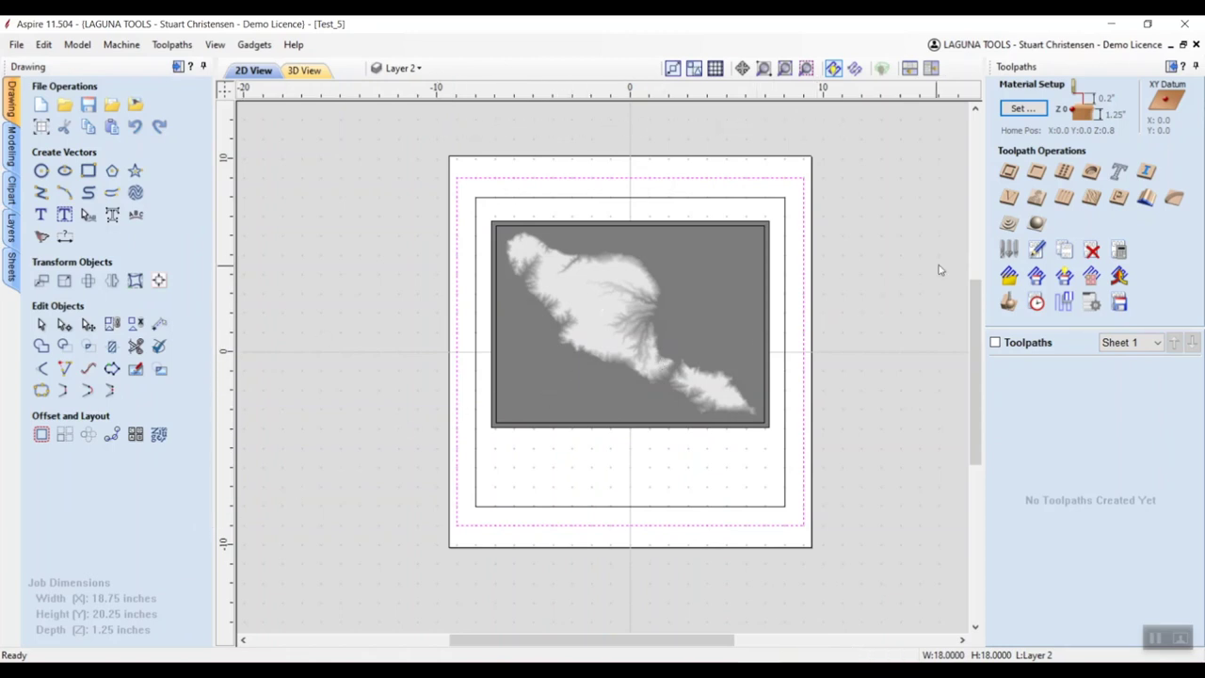
Set up a rough machining toolpath with the 1/4-inch End Mill, Z Level strategy and 0.25-inch ramp plunge moves
{"action": "left_click", "coordinate": [1010, 224]}
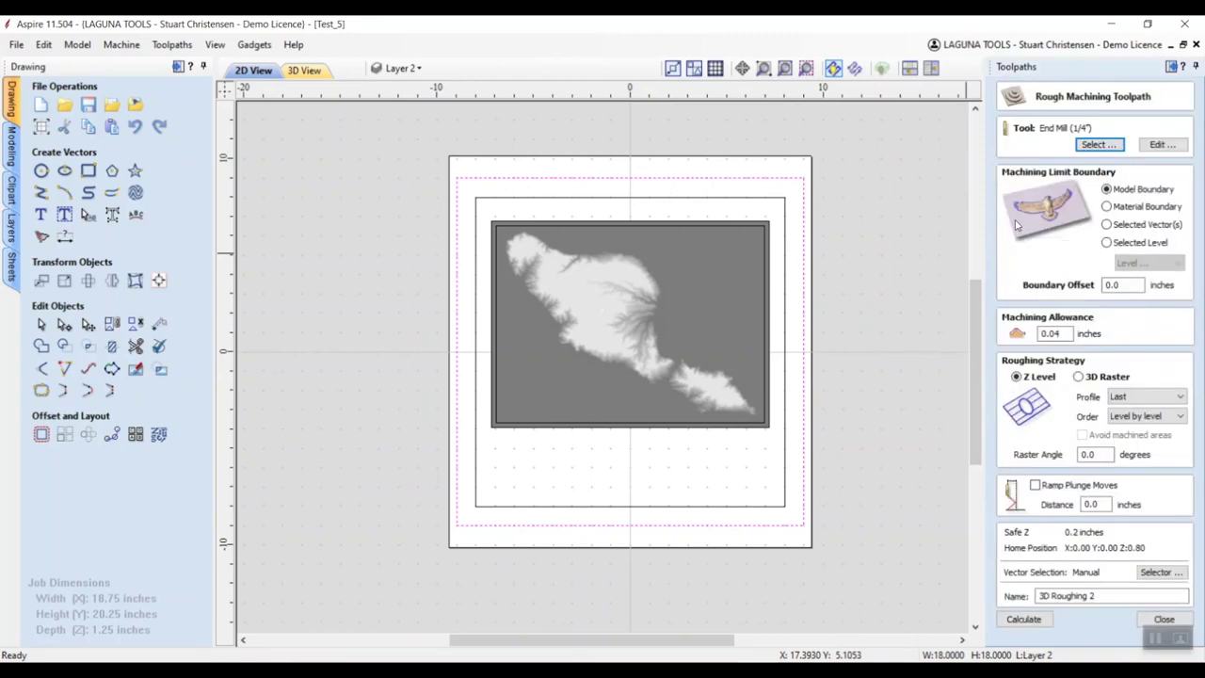
{"action": "left_click", "coordinate": [1100, 144]}
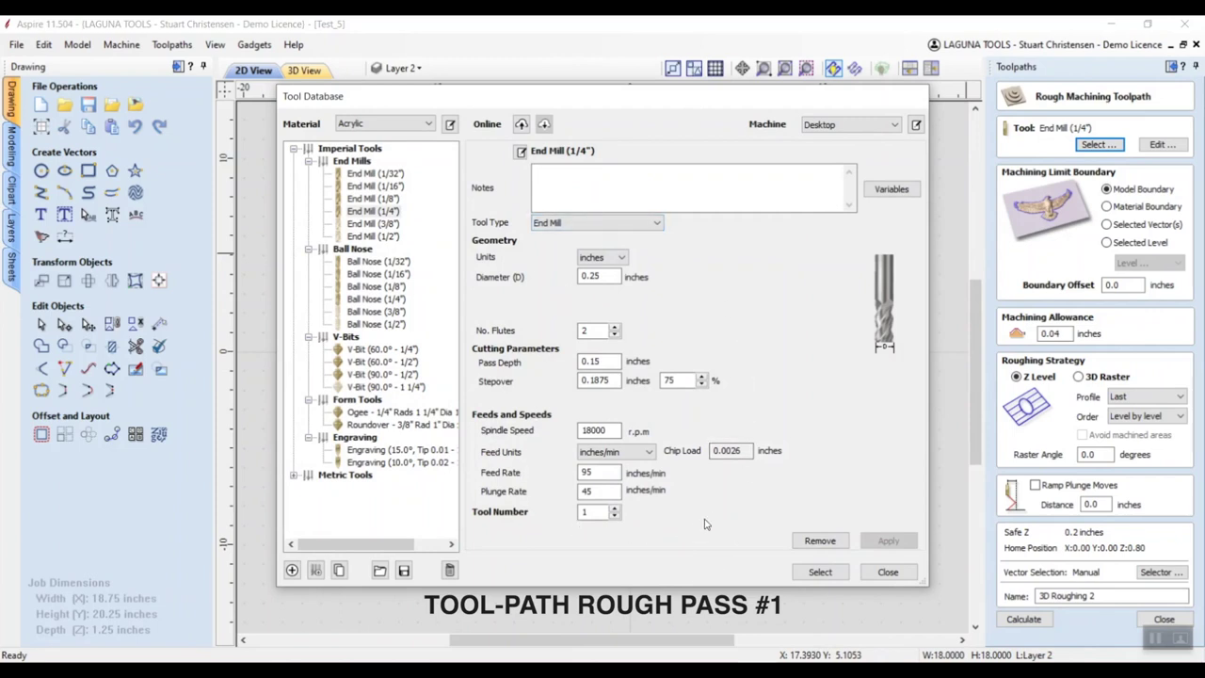
{"action": "left_click", "coordinate": [819, 572]}
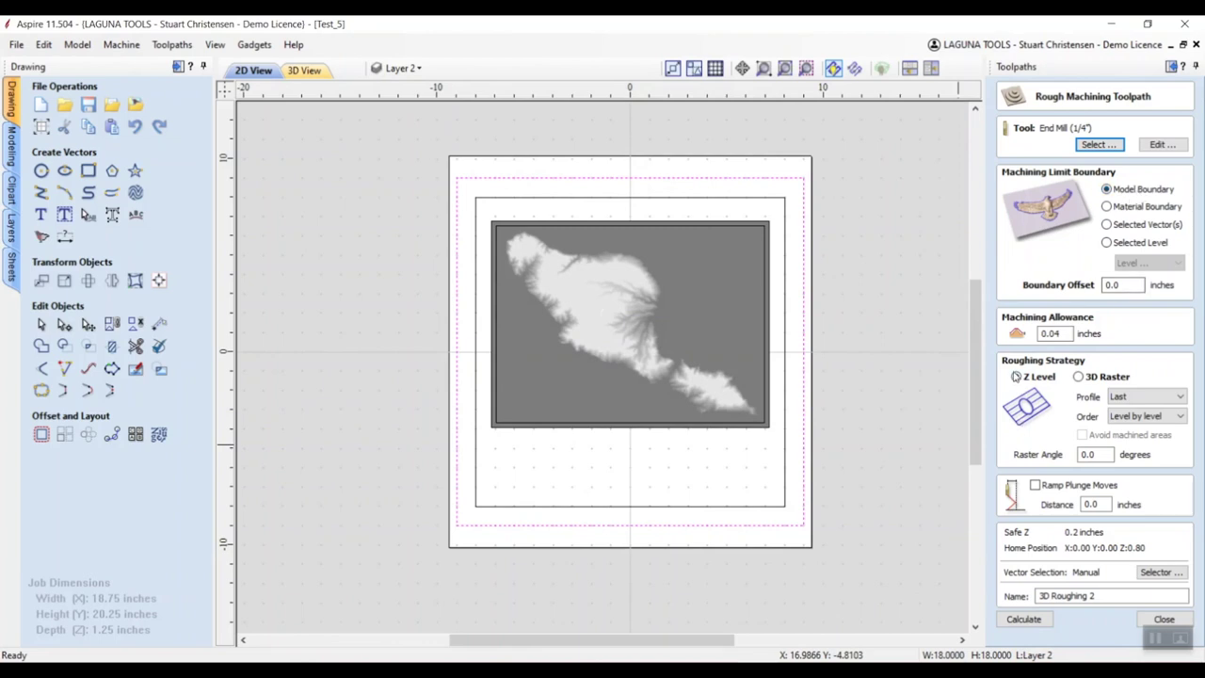
{"action": "left_click", "coordinate": [1035, 485]}
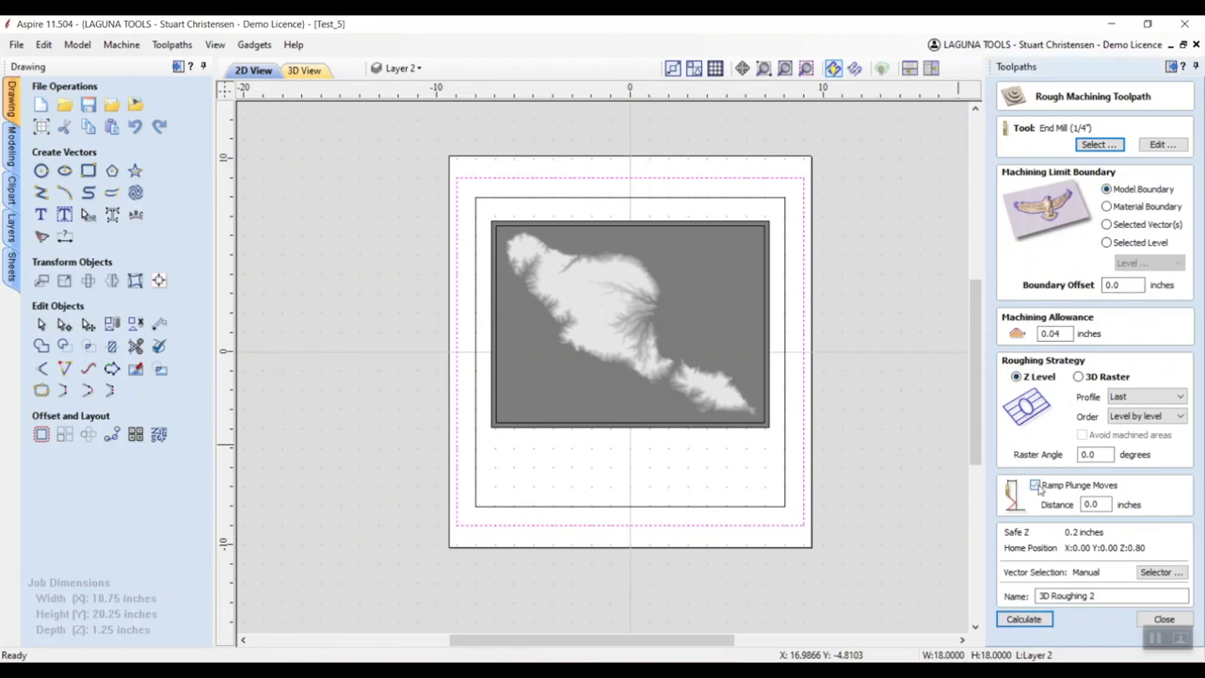
{"action": "key", "text": "BackSpace"}
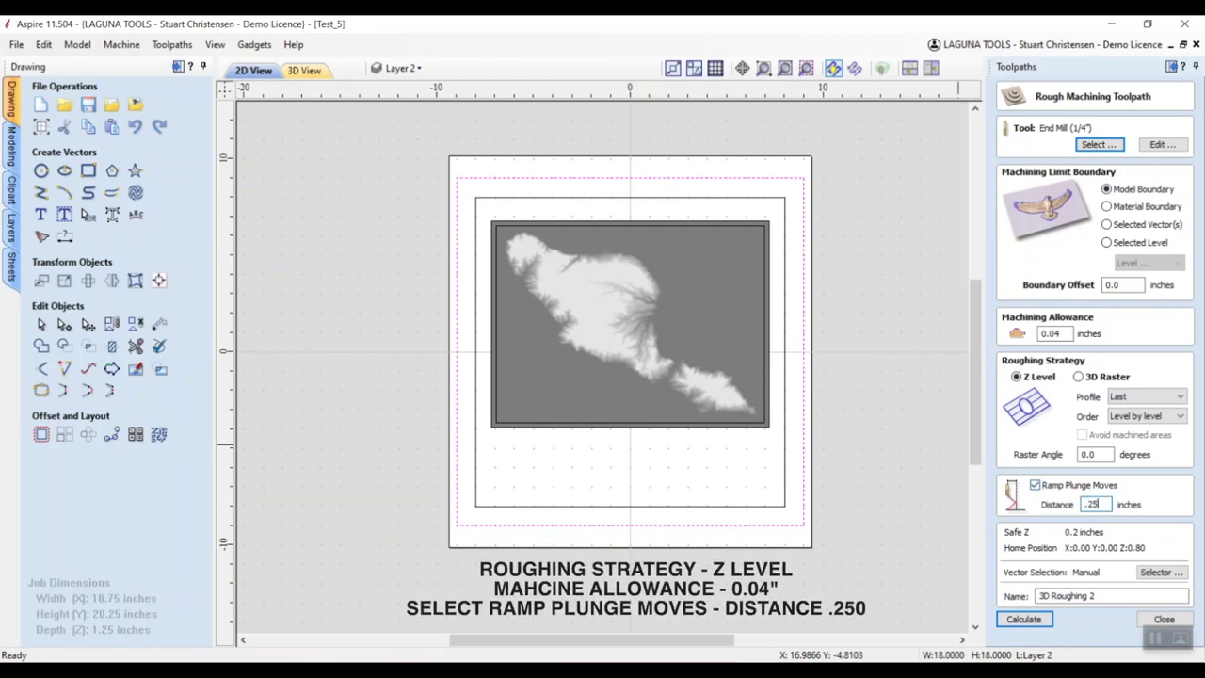
Calculate the roughing toolpath for the Catalina component, run its cutting preview and return to the 2D view
{"action": "left_click", "coordinate": [639, 319]}
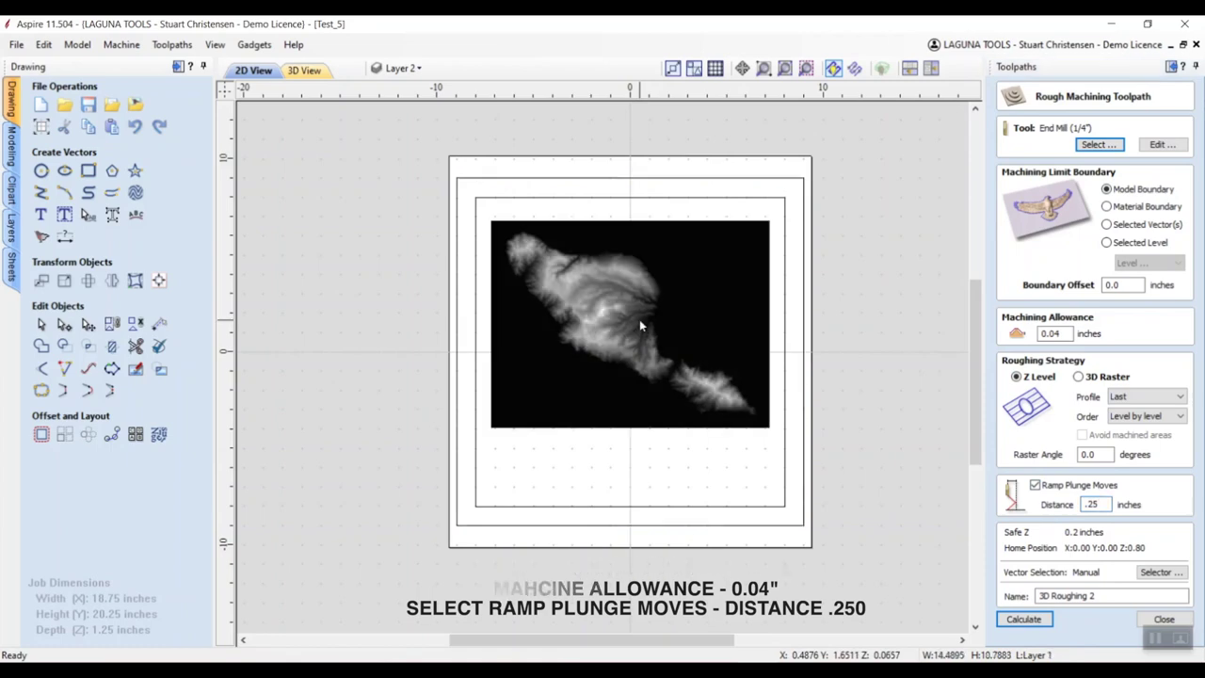
{"action": "left_click", "coordinate": [1018, 618]}
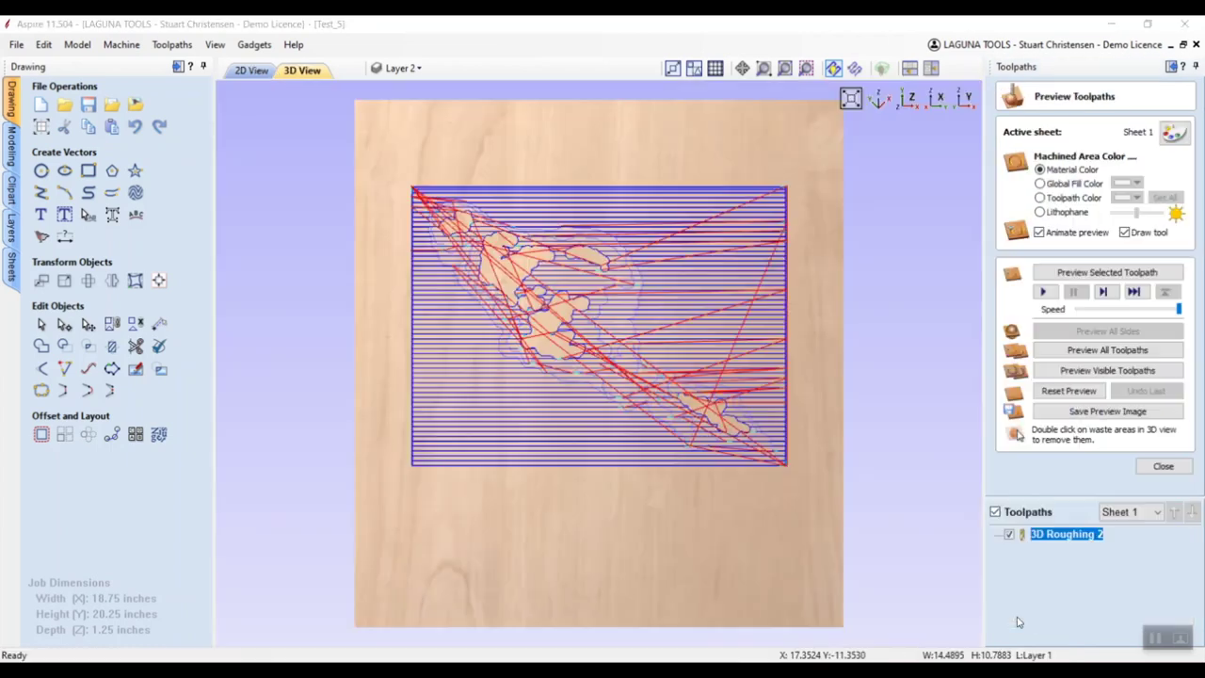
{"action": "left_click", "coordinate": [1042, 291]}
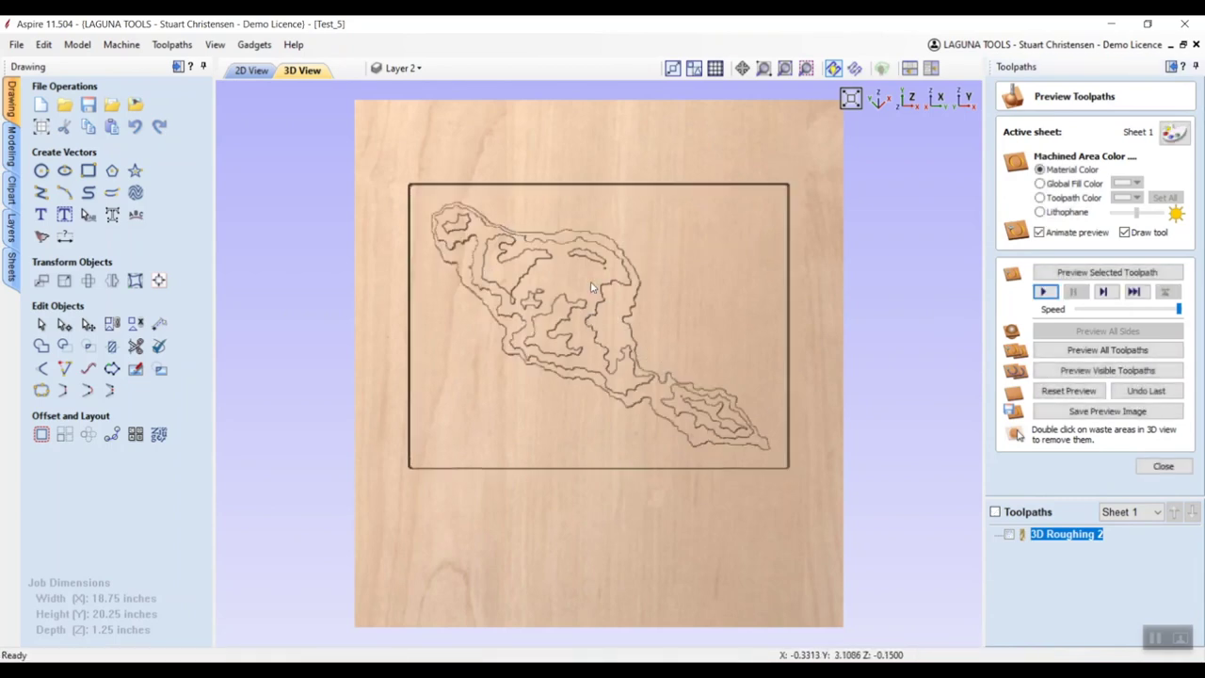
{"action": "left_click", "coordinate": [256, 76]}
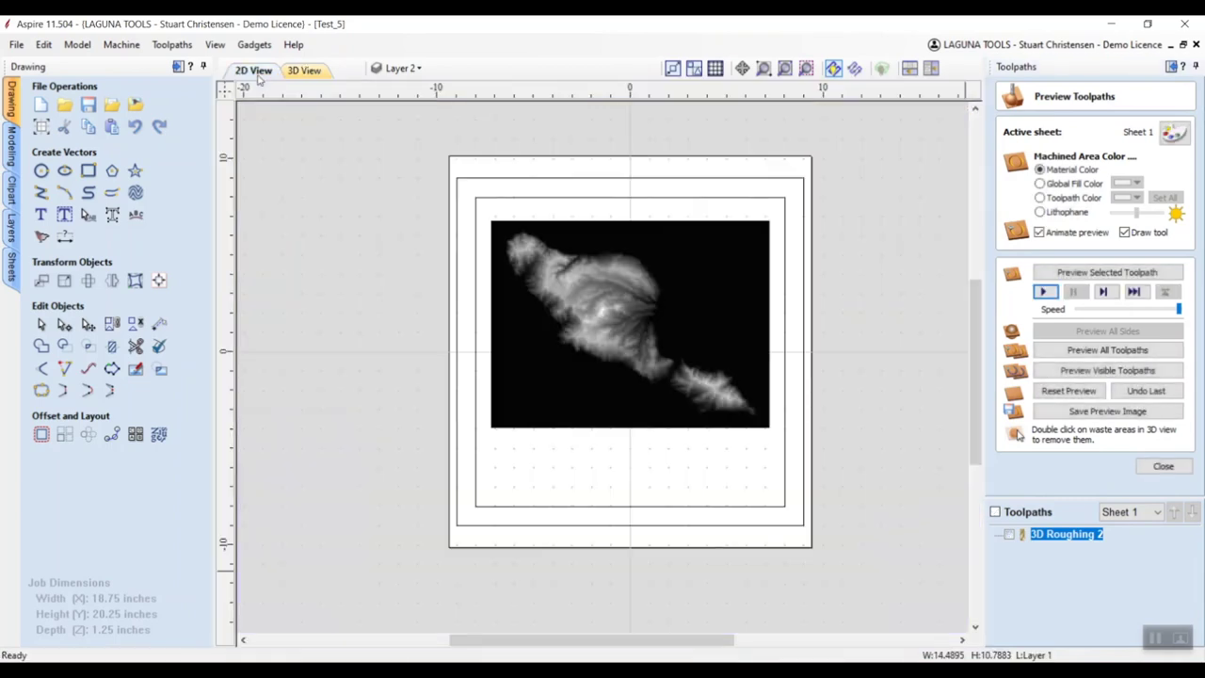
Set up a finish machining toolpath with the 1/8-inch Ball Nose, model boundary limit and Raster strategy at 45 degrees
{"action": "left_click", "coordinate": [1161, 467]}
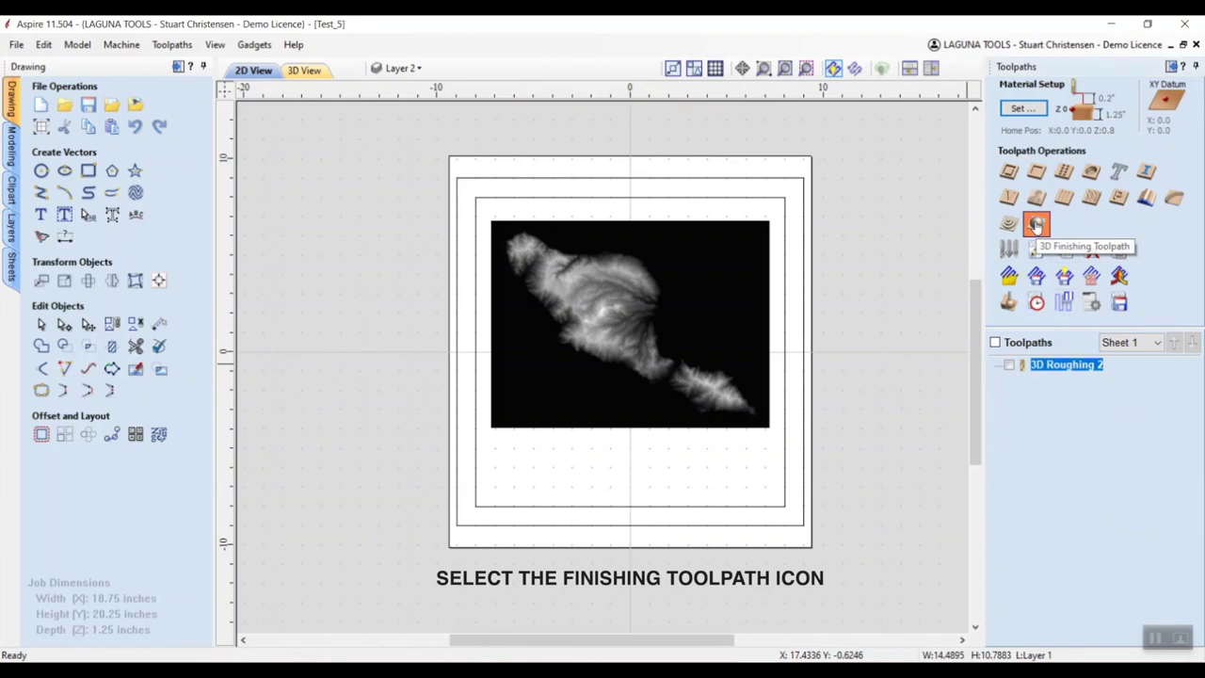
{"action": "left_click", "coordinate": [1037, 224]}
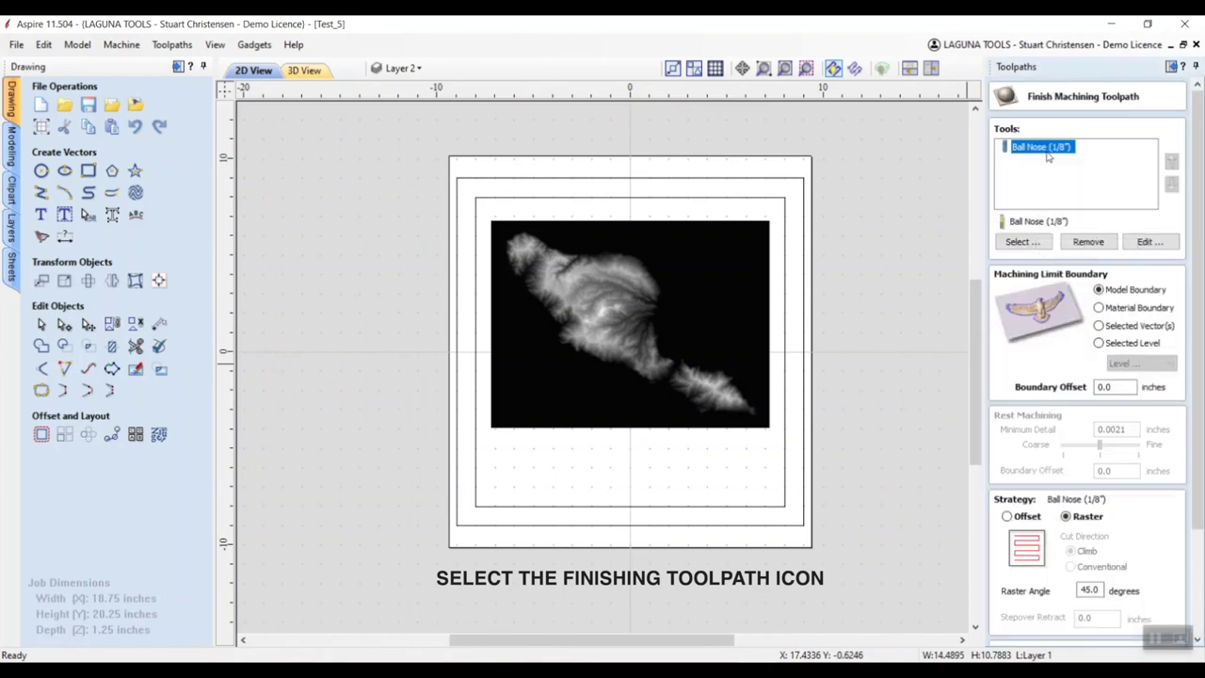
{"action": "left_click", "coordinate": [1149, 241]}
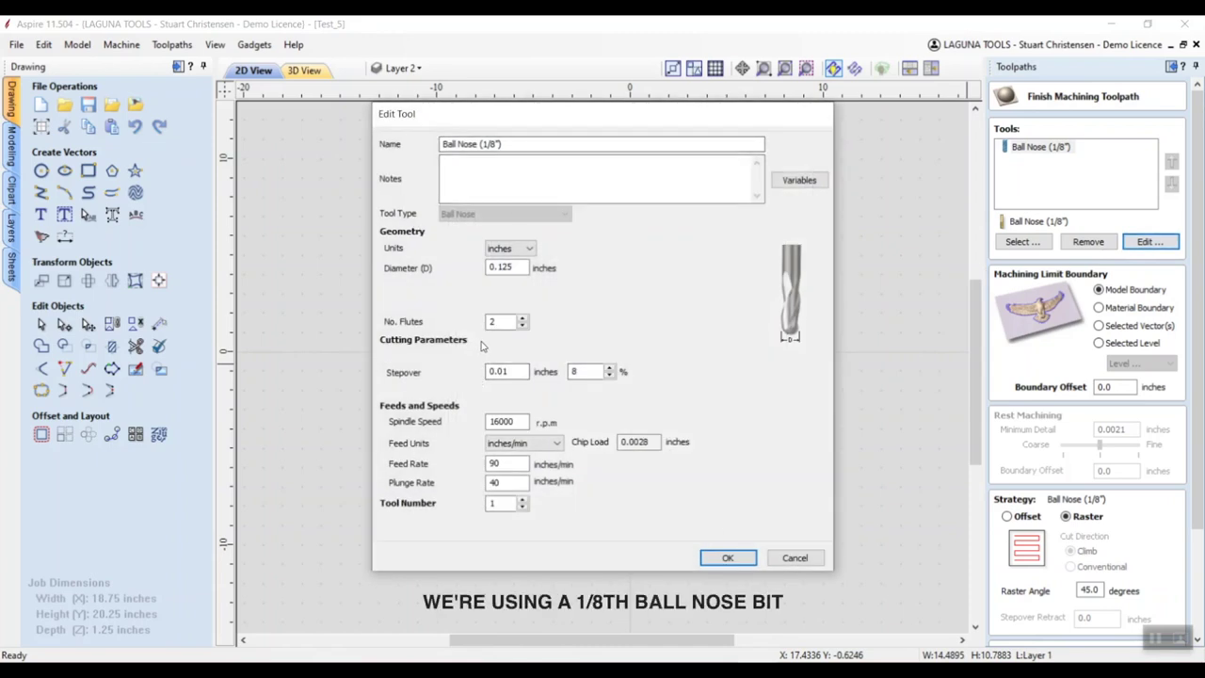
{"action": "left_click", "coordinate": [724, 557]}
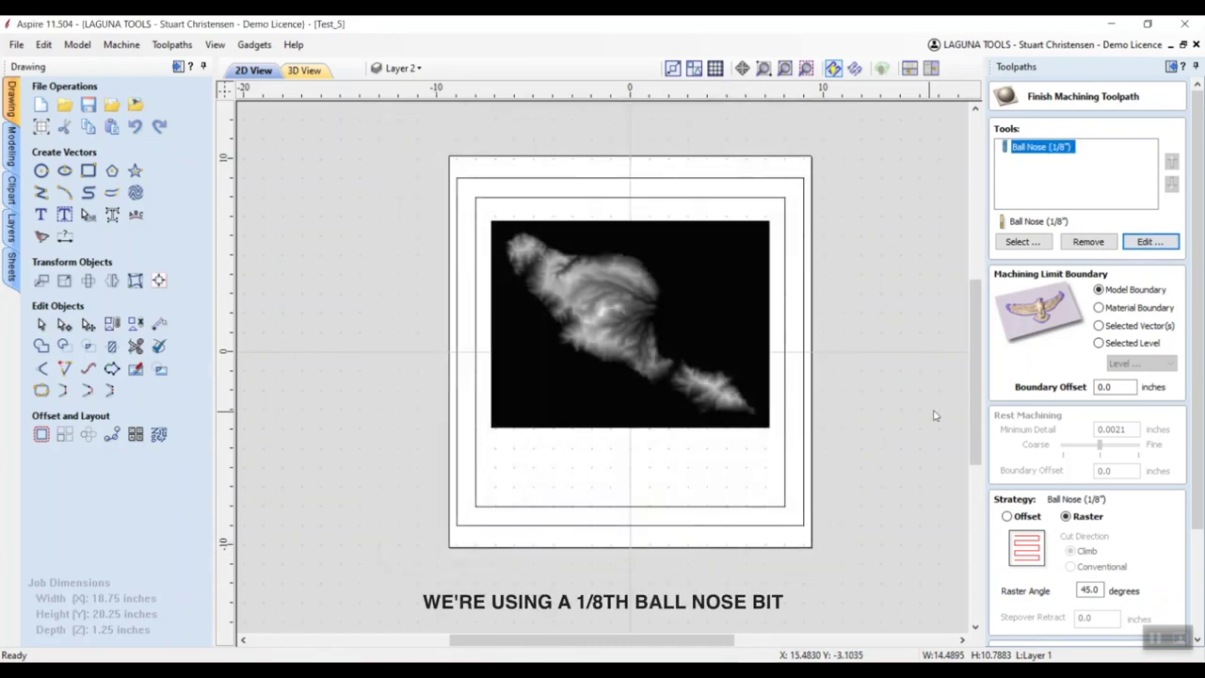
{"action": "left_click_drag", "start_coordinate": [1192, 381], "coordinate": [1193, 459]}
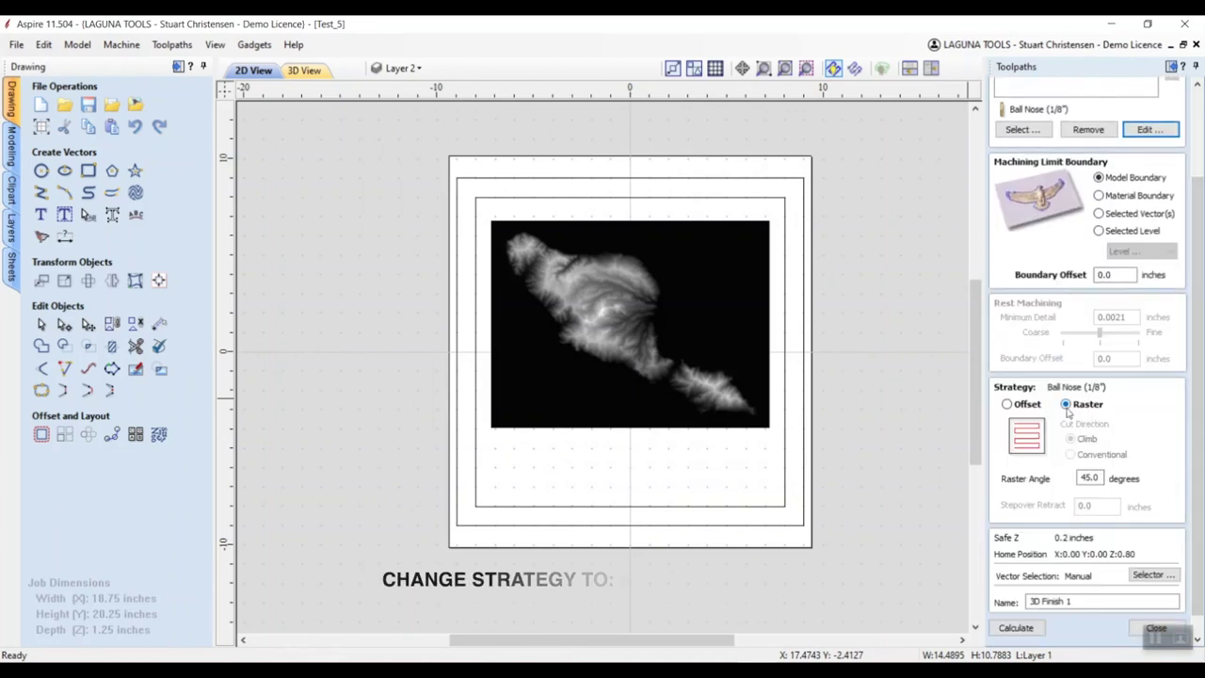
{"action": "left_click", "coordinate": [1097, 477]}
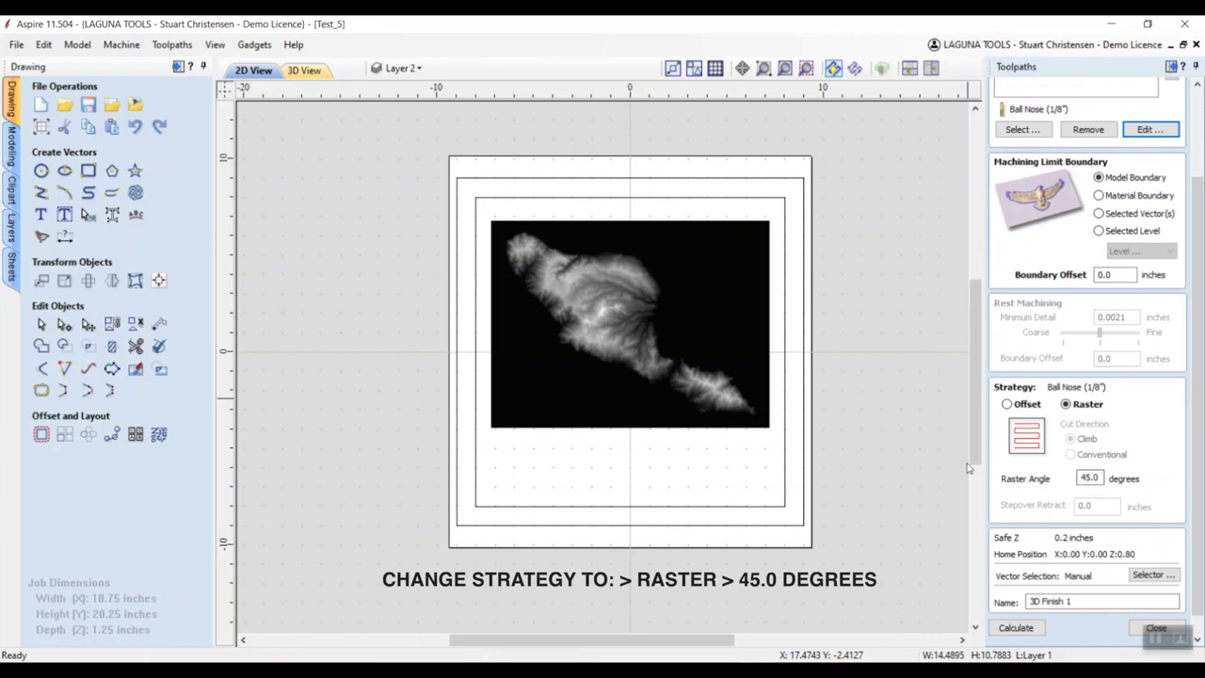
Calculate the finishing toolpath for the Catalina component, play its cutting preview and return to the 2D view
{"action": "left_click", "coordinate": [663, 293]}
{"action": "left_click", "coordinate": [1017, 628]}
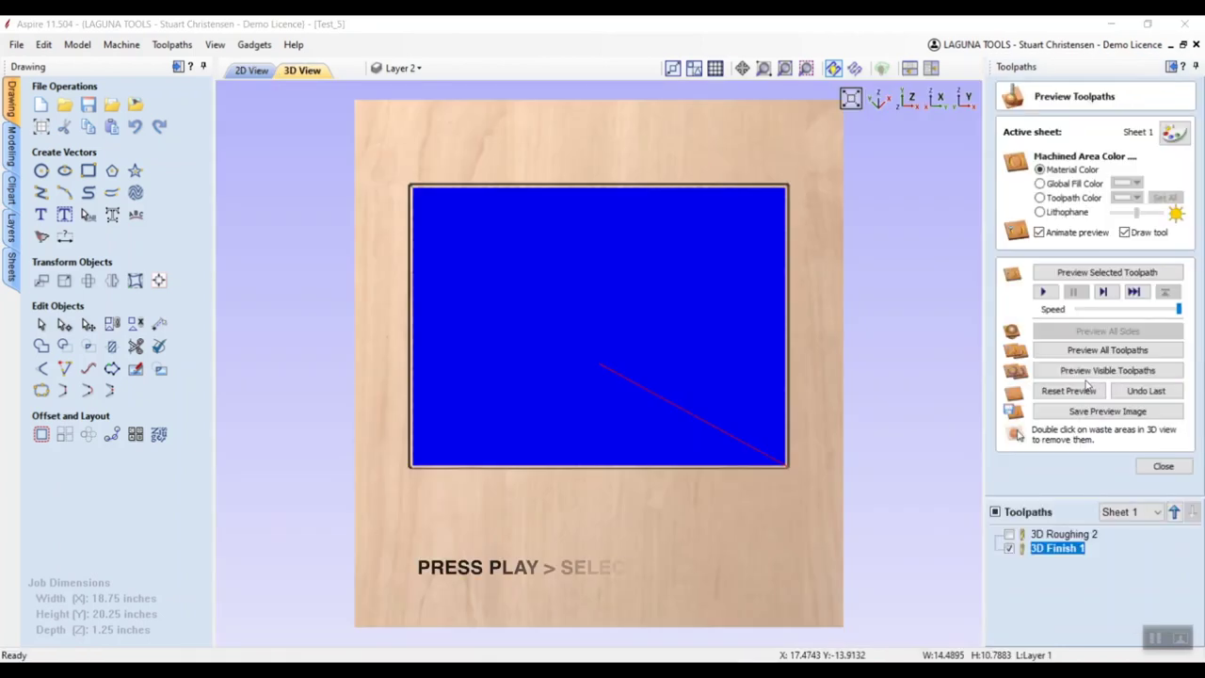
{"action": "left_click", "coordinate": [1042, 292]}
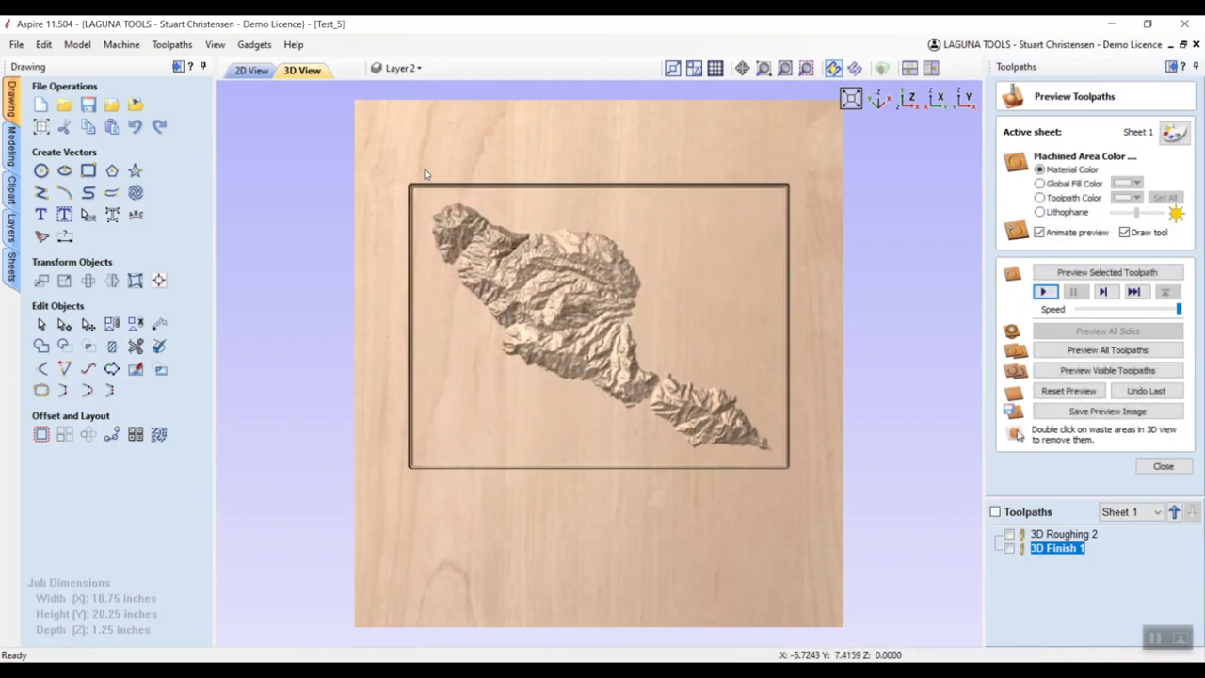
{"action": "left_click", "coordinate": [250, 72]}
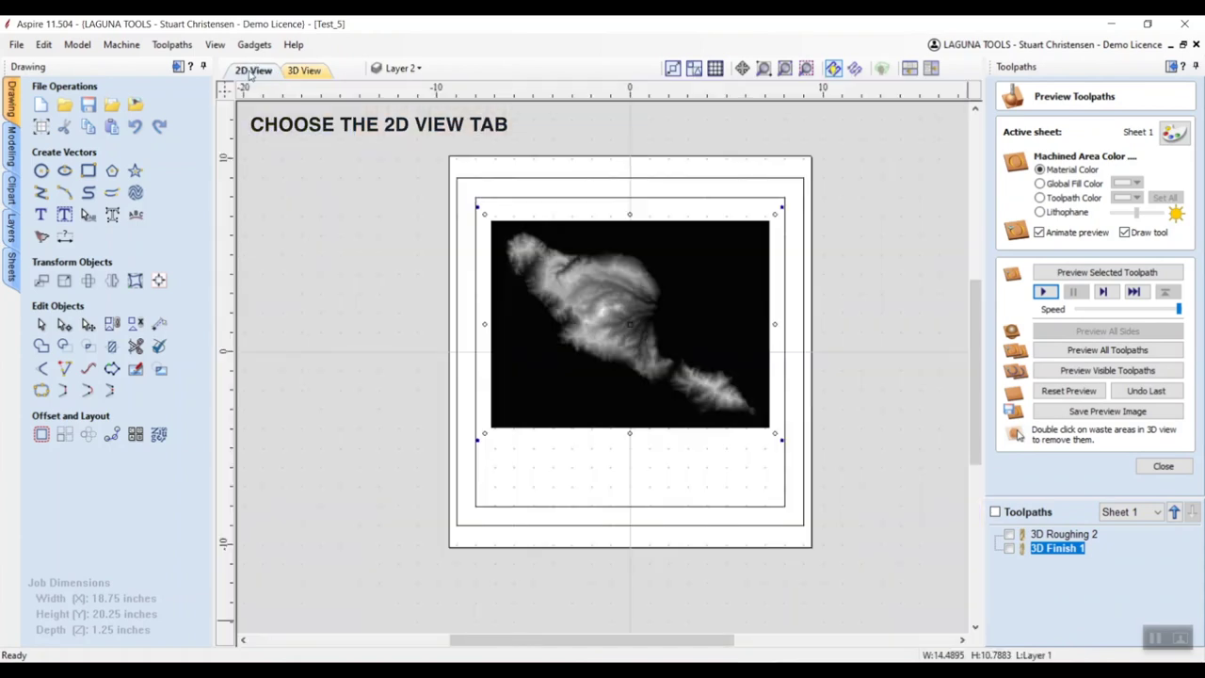
Select only the inset border inside the heightmap's edge and the 16-inch square around it
{"action": "left_click", "coordinate": [511, 425]}
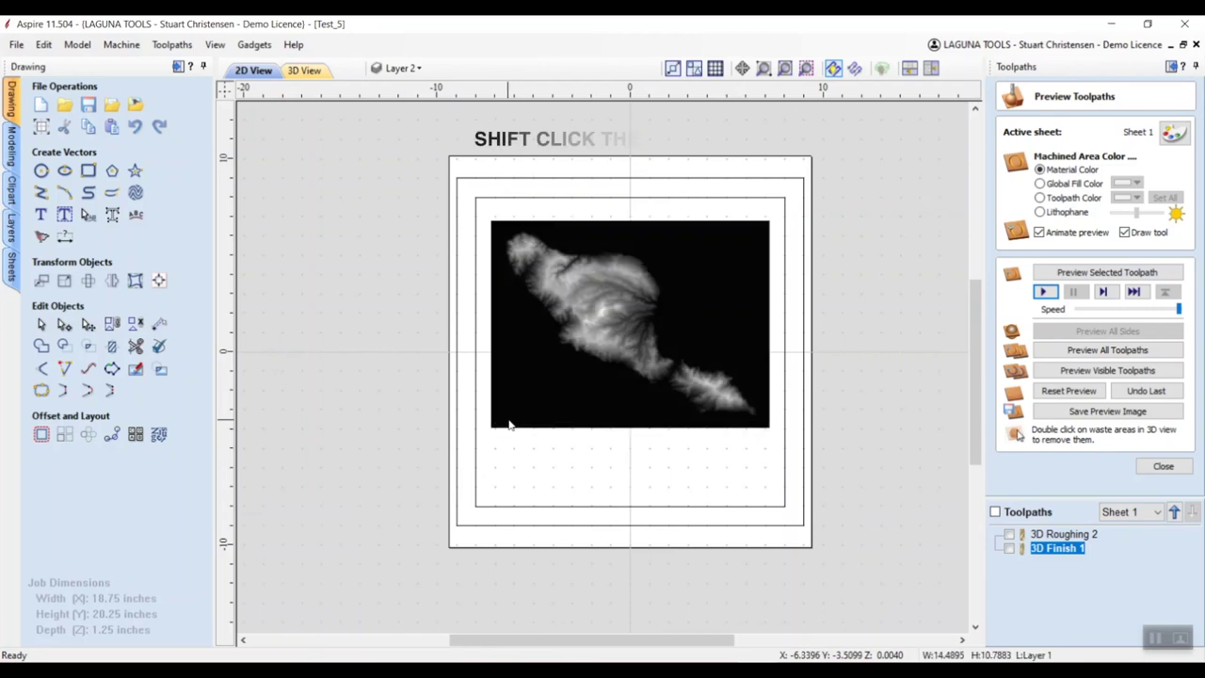
{"action": "left_click", "coordinate": [513, 424], "text": "shift"}
{"action": "left_click", "coordinate": [513, 426], "text": "shift"}
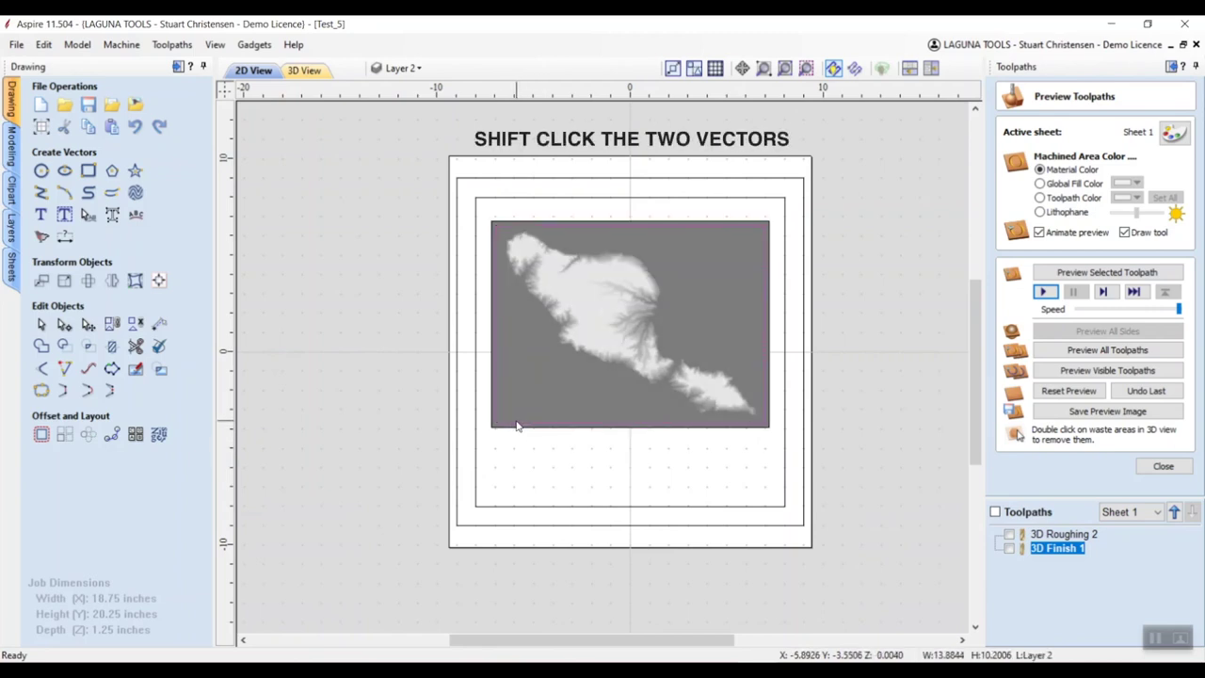
{"action": "left_click", "coordinate": [497, 505], "text": "shift"}
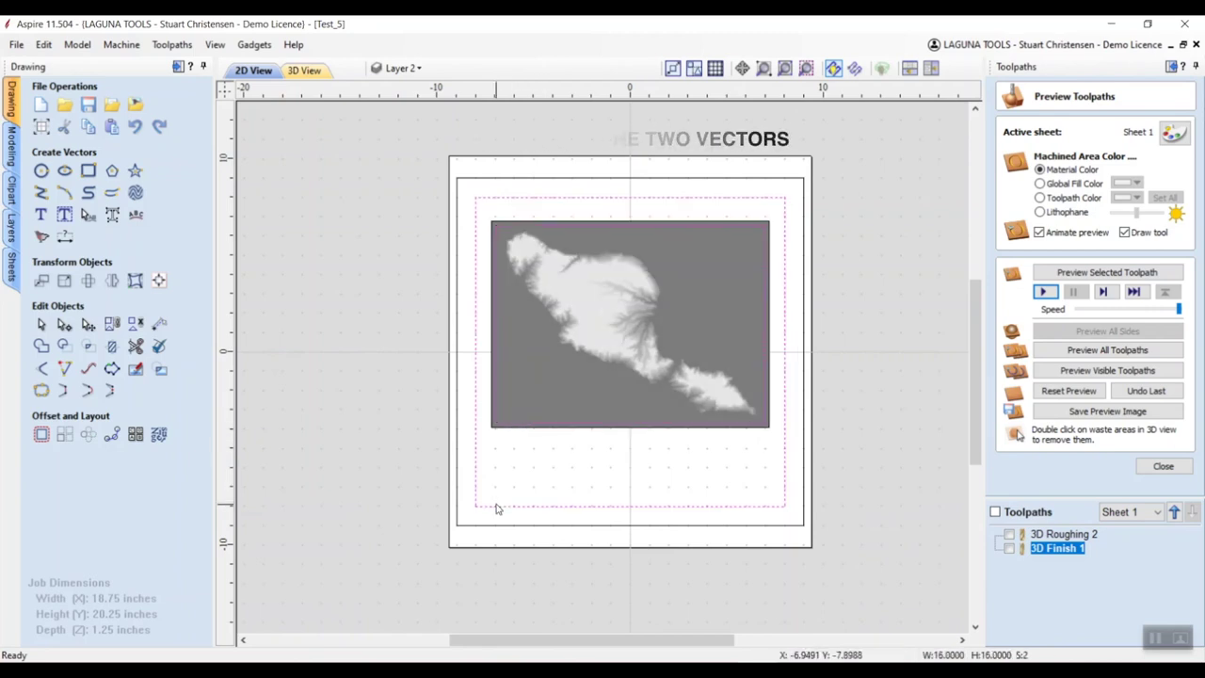
Create a pocket toolpath between the selected vectors with 0.505-inch cut depth, 1/4-inch End Mill and 0.25-inch ramp plunges, and preview its cut
{"action": "left_click", "coordinate": [1164, 467]}
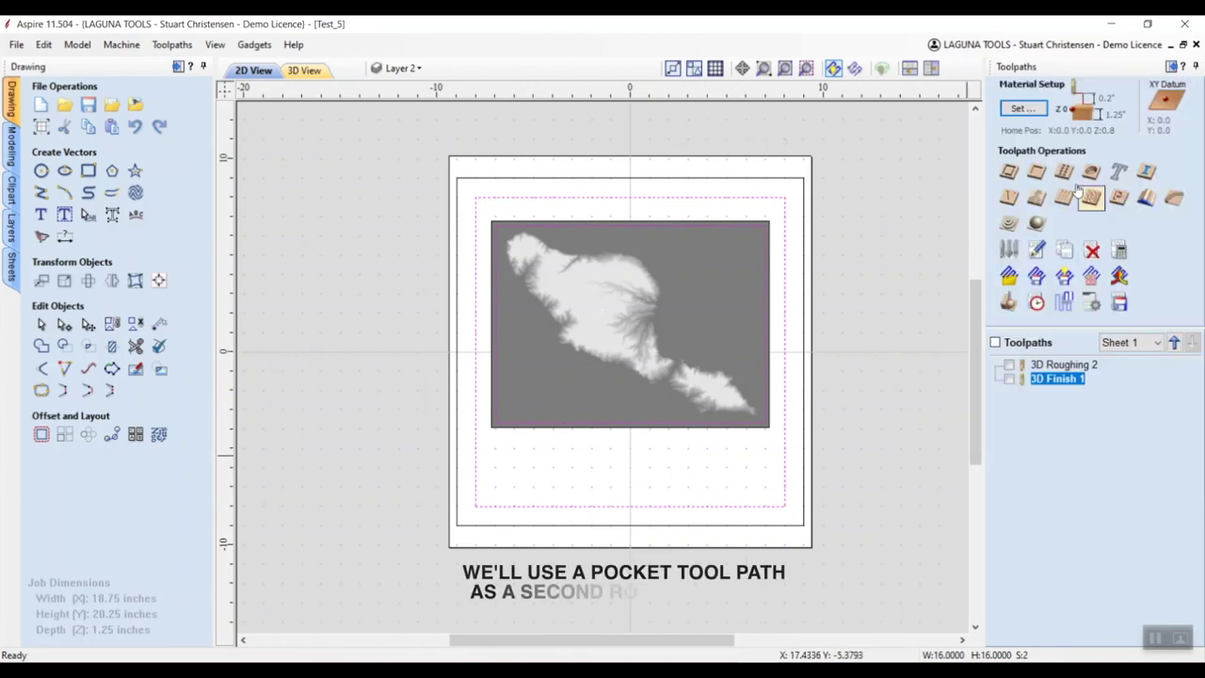
{"action": "left_click", "coordinate": [1036, 171]}
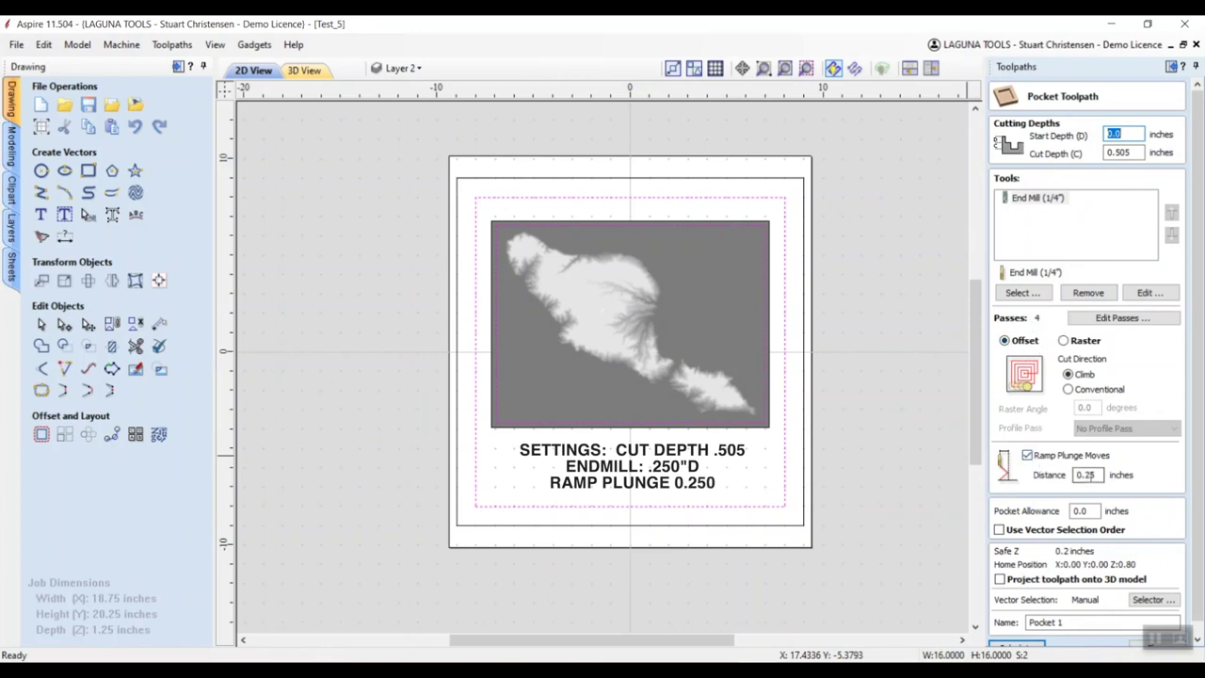
{"action": "scroll", "coordinate": [1078, 616], "scroll_direction": "down", "scroll_amount": 1}
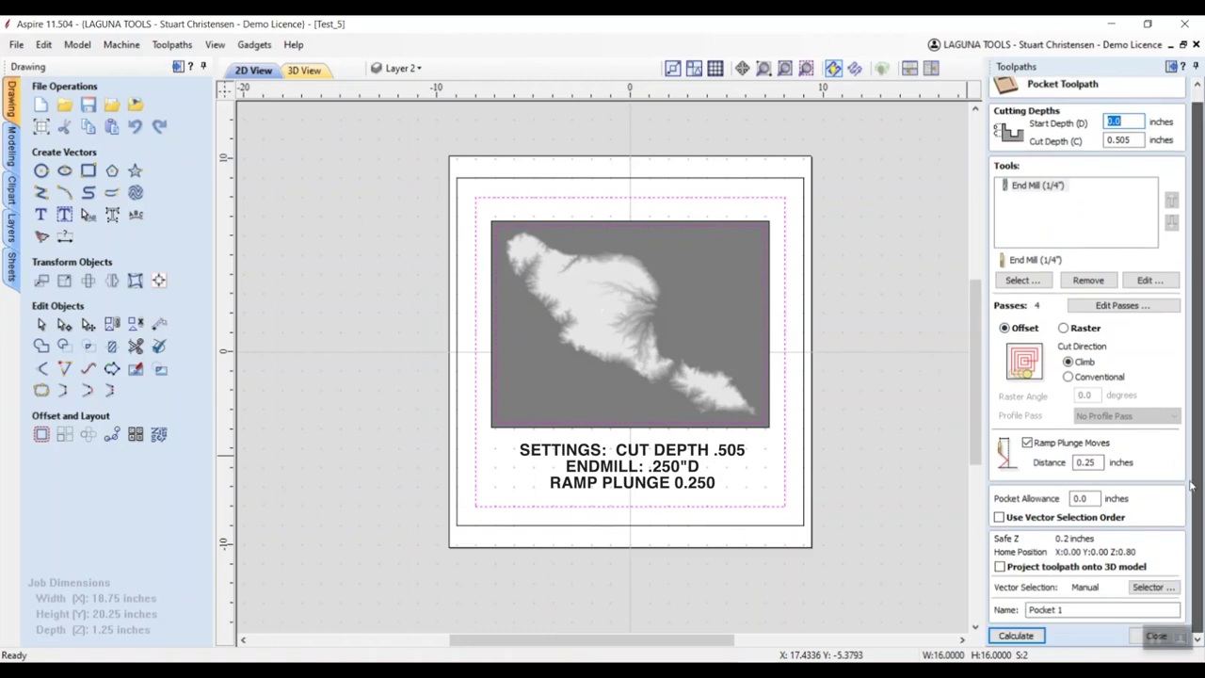
{"action": "left_click", "coordinate": [1016, 635]}
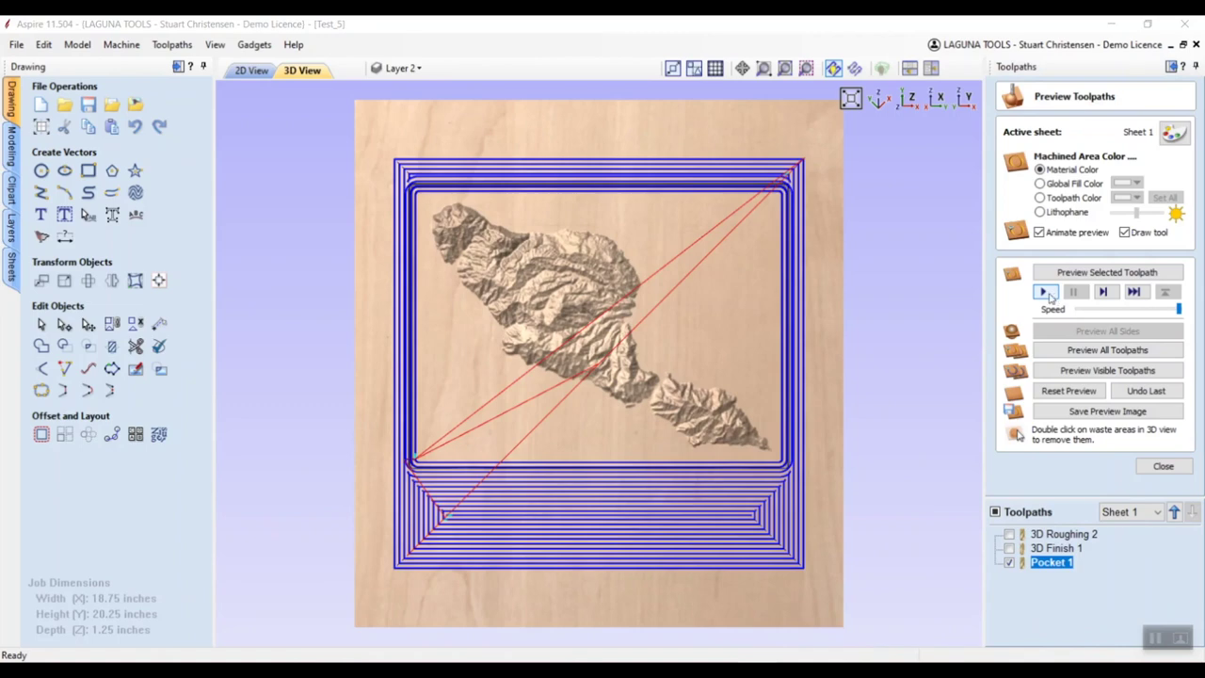
{"action": "left_click", "coordinate": [1044, 293]}
{"action": "left_click_drag", "start_coordinate": [879, 330], "coordinate": [922, 442]}
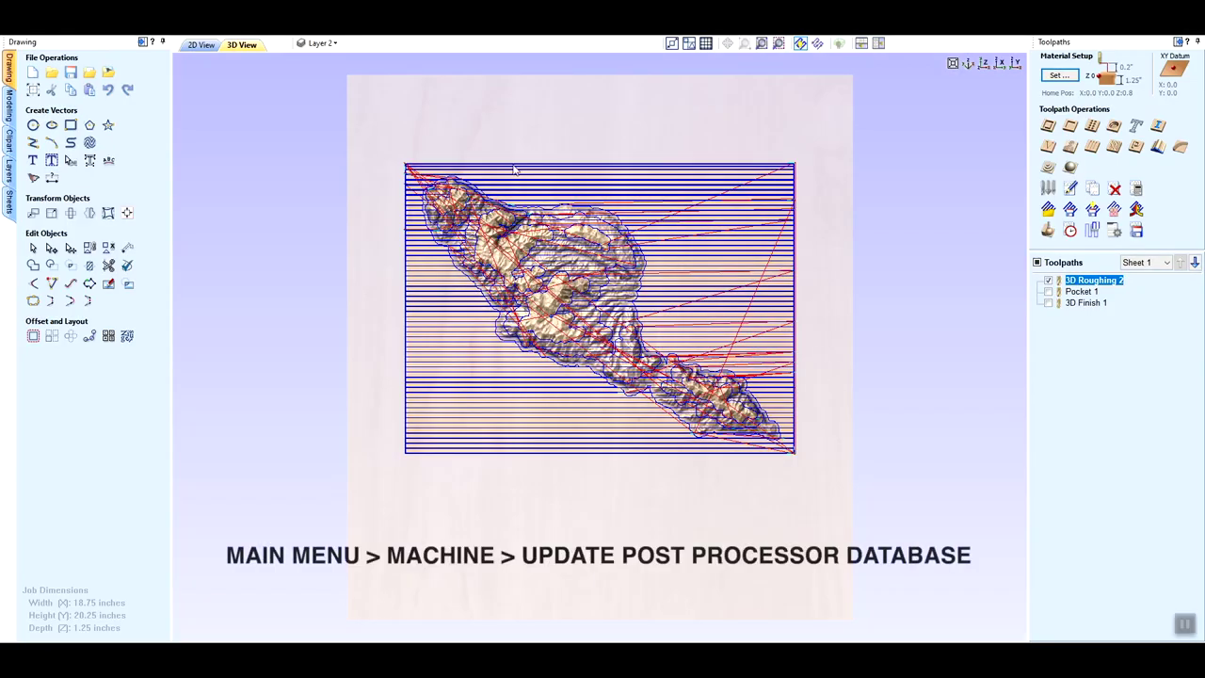
Update the machine's post-processor database
{"action": "left_click", "coordinate": [111, 24]}
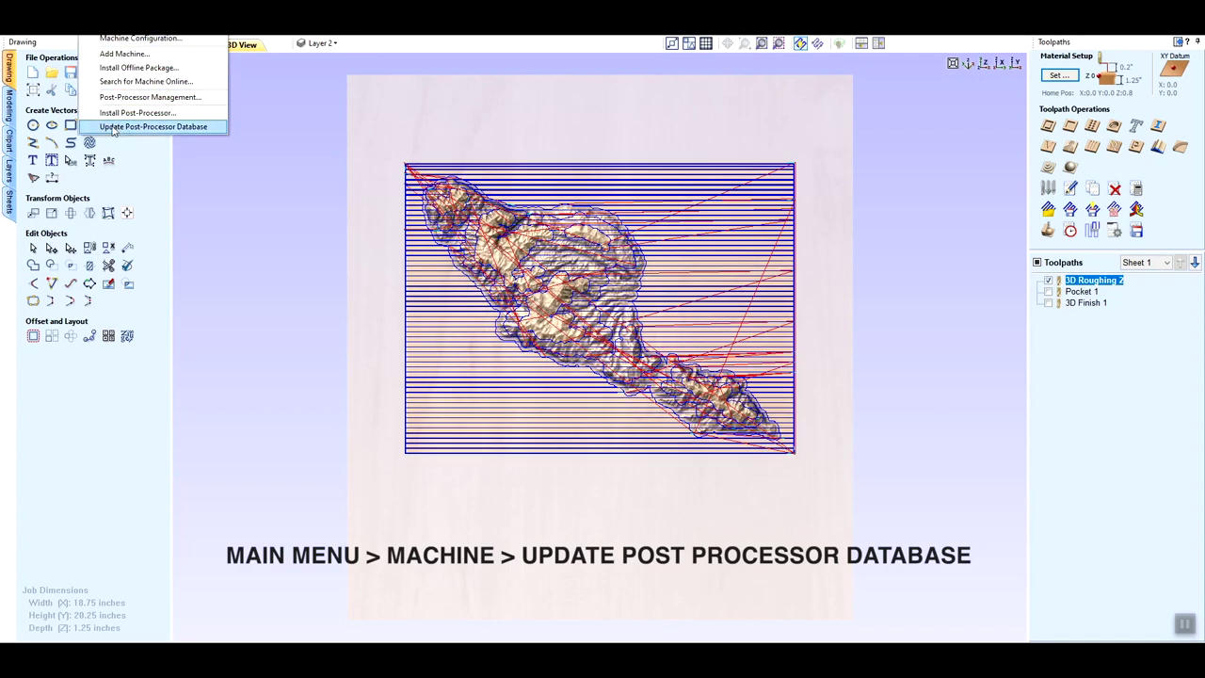
{"action": "left_click", "coordinate": [167, 129]}
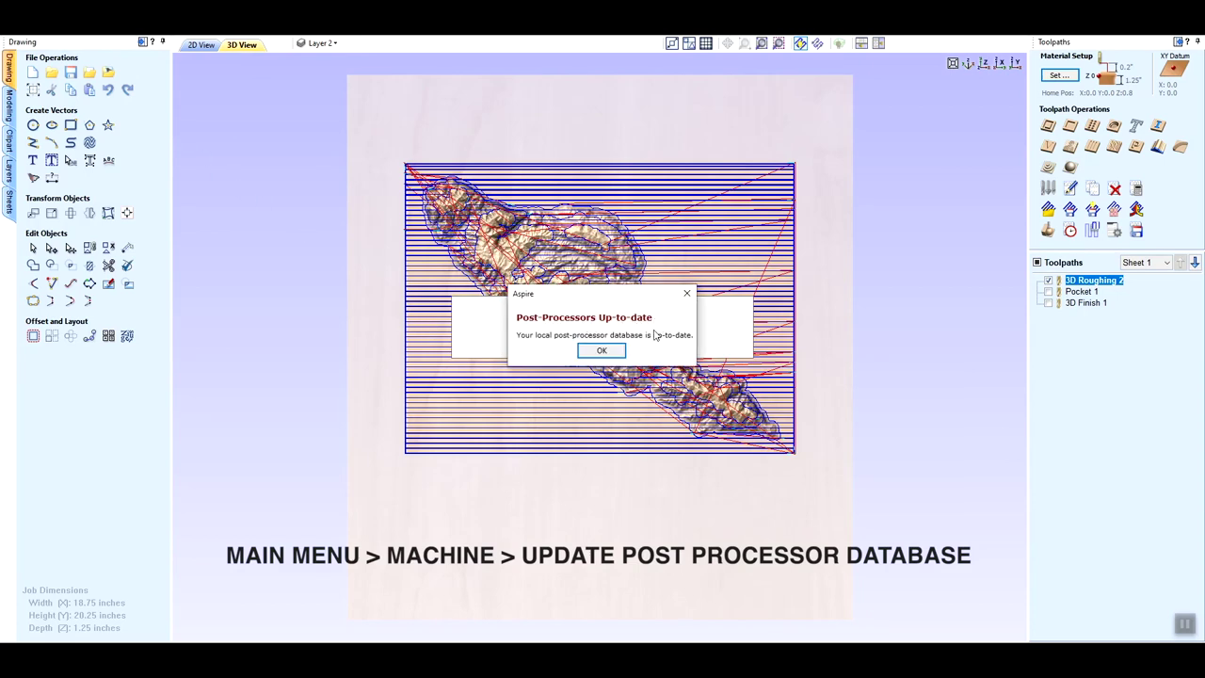
{"action": "left_click", "coordinate": [601, 350]}
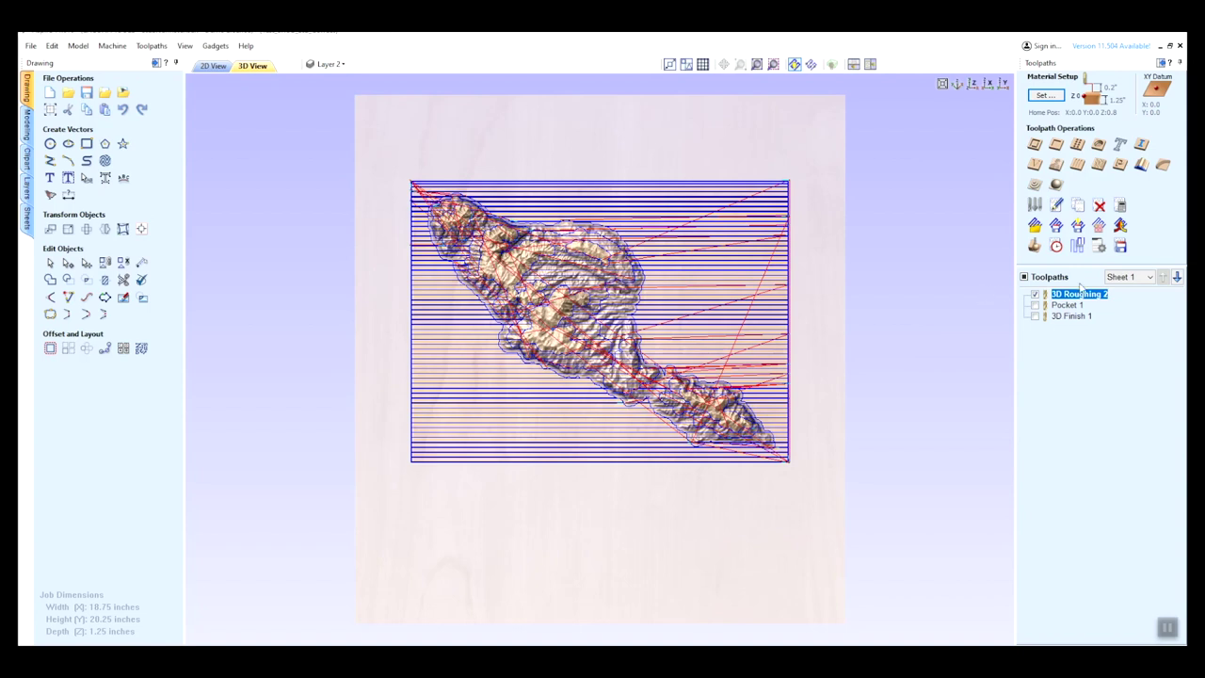
Add the Laguna Creator HHC CNC (mm) (*.mmg) post-processor to the Desktop machine configuration used for saving toolpaths
{"action": "left_click", "coordinate": [1120, 246]}
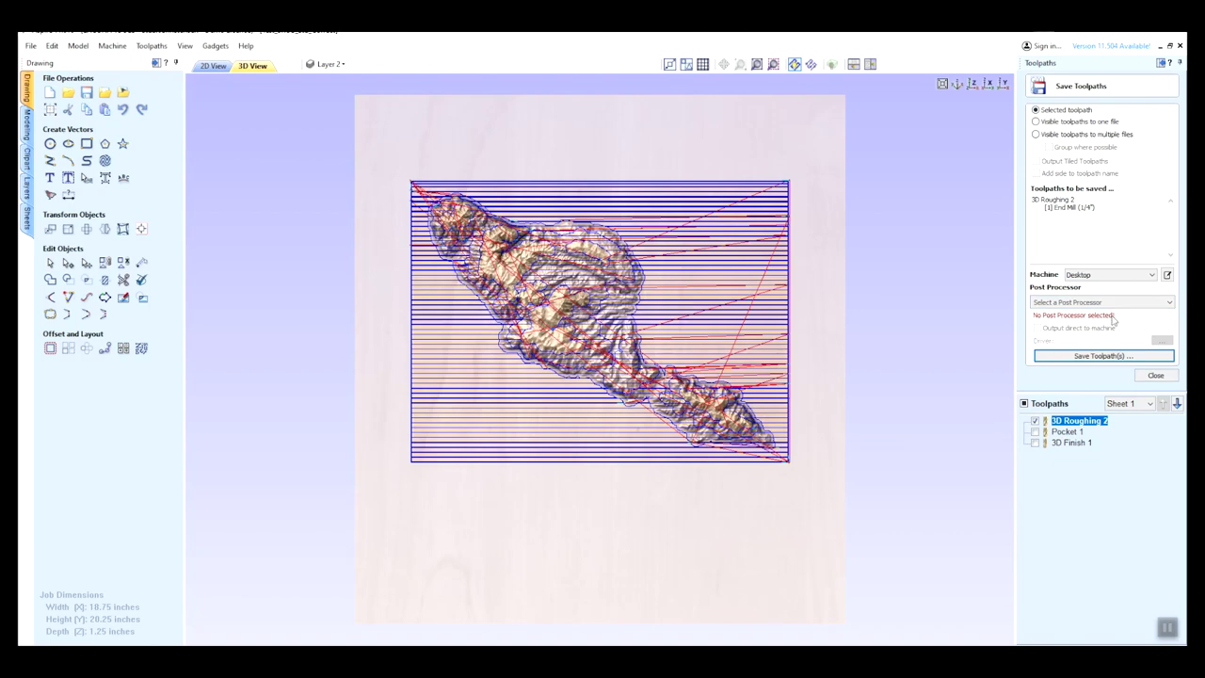
{"action": "left_click", "coordinate": [1167, 274]}
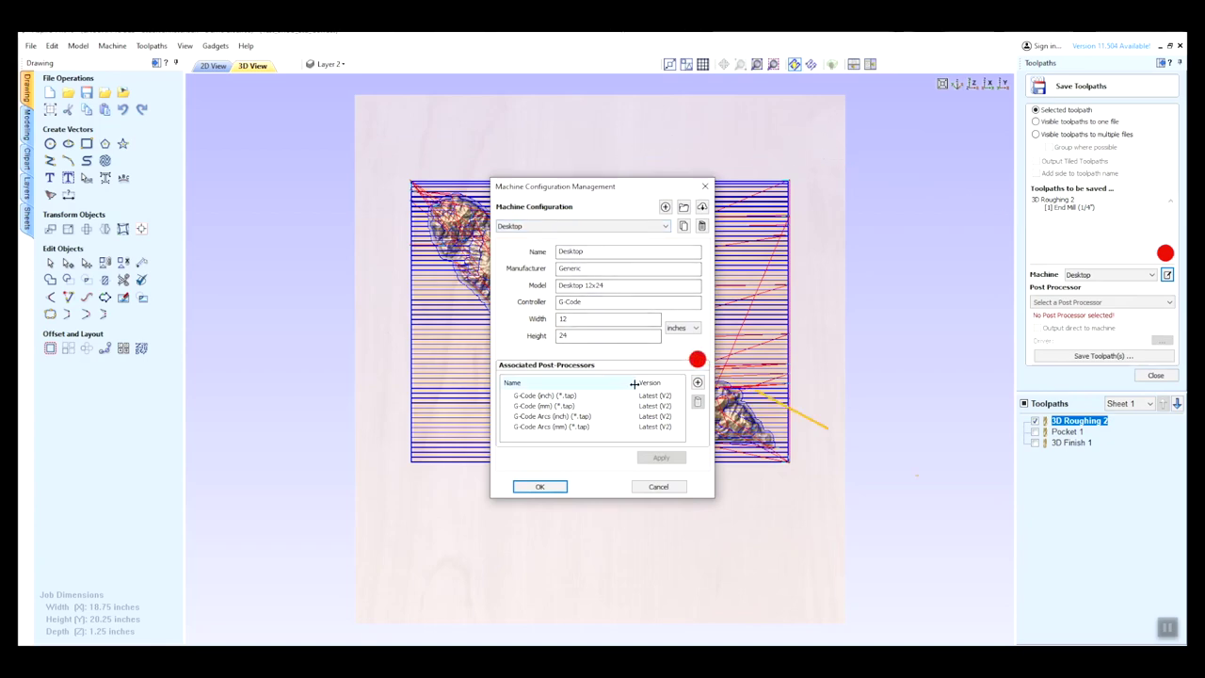
{"action": "left_click", "coordinate": [697, 383]}
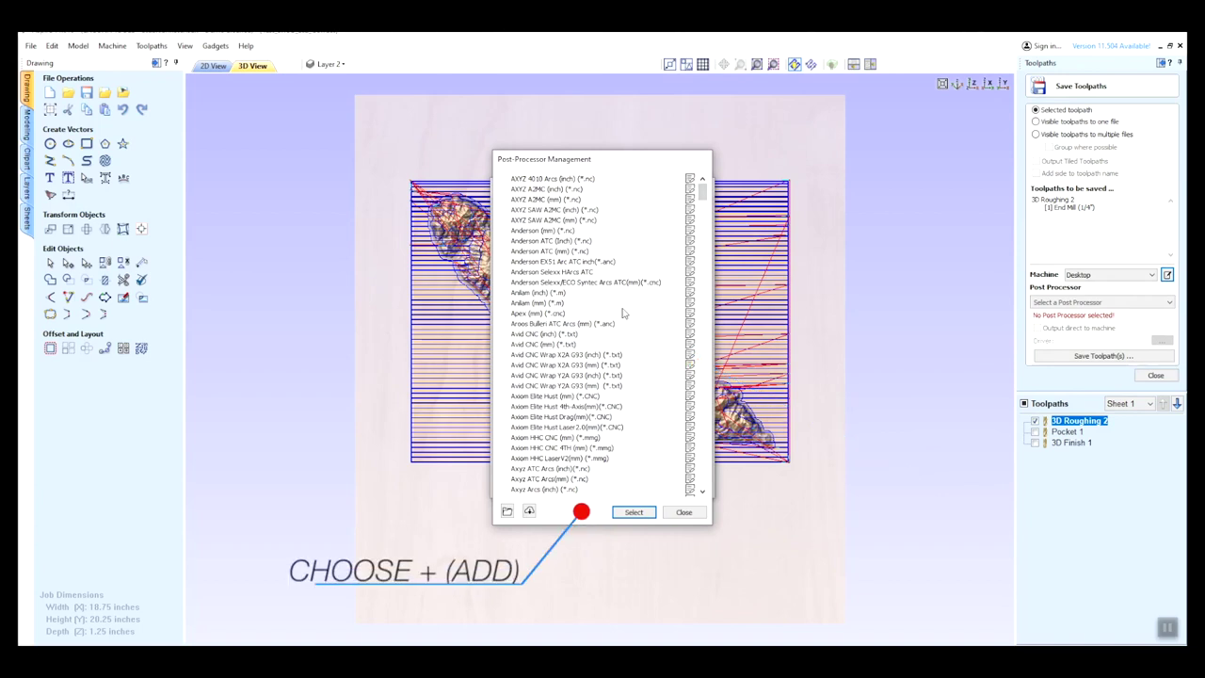
{"action": "key", "text": "l"}
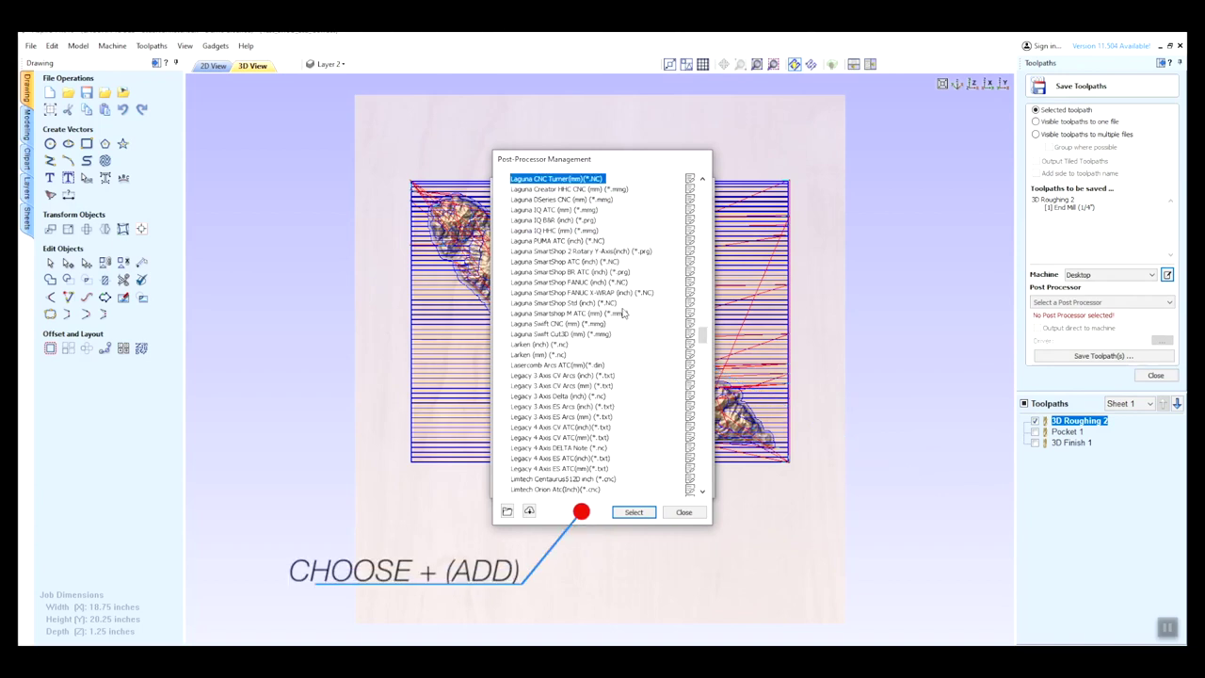
{"action": "left_click", "coordinate": [544, 191]}
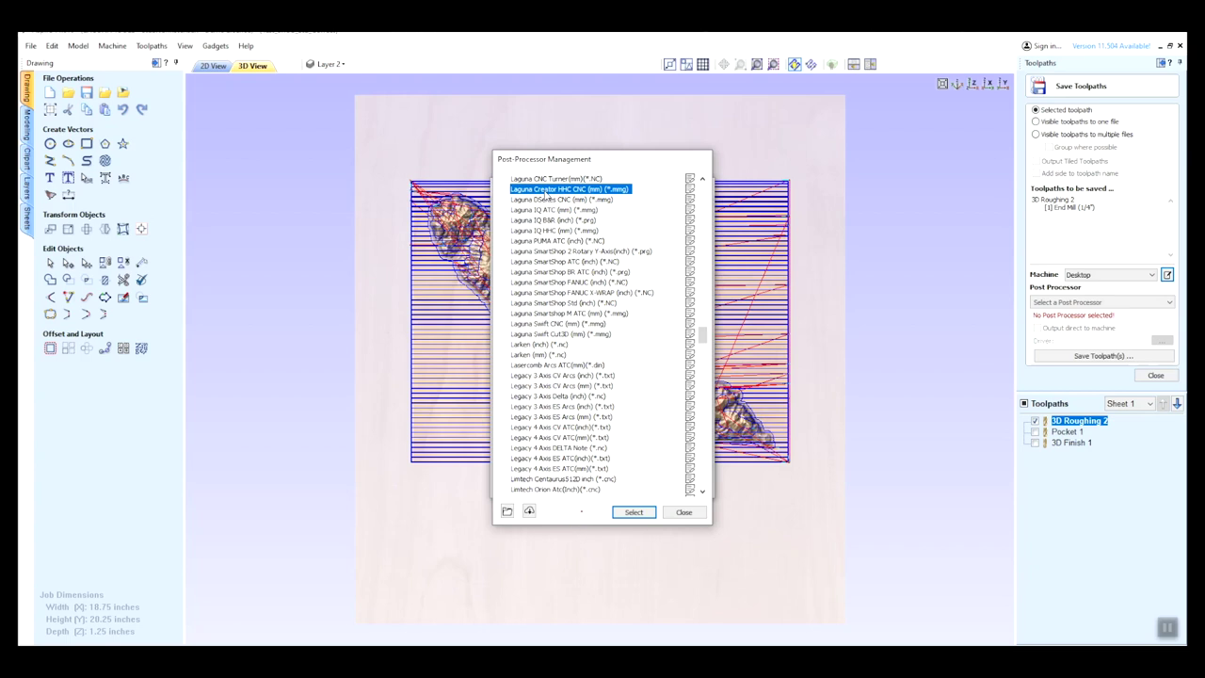
{"action": "left_click", "coordinate": [631, 511]}
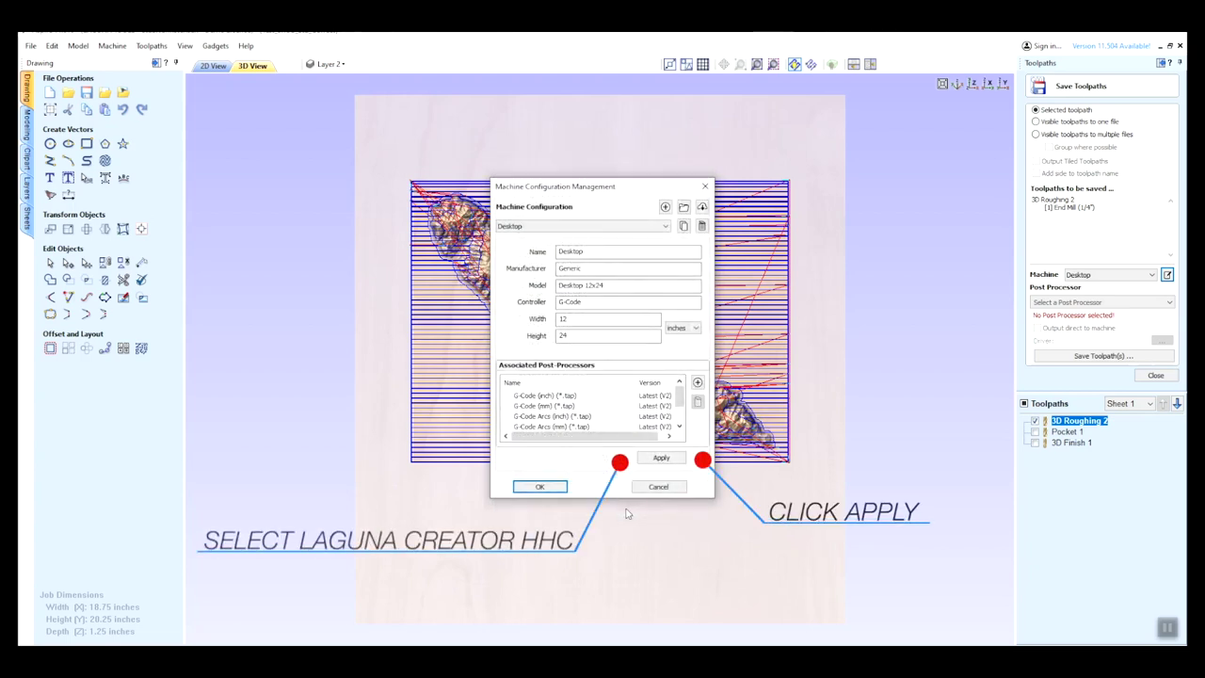
{"action": "left_click", "coordinate": [656, 459]}
{"action": "left_click", "coordinate": [556, 485]}
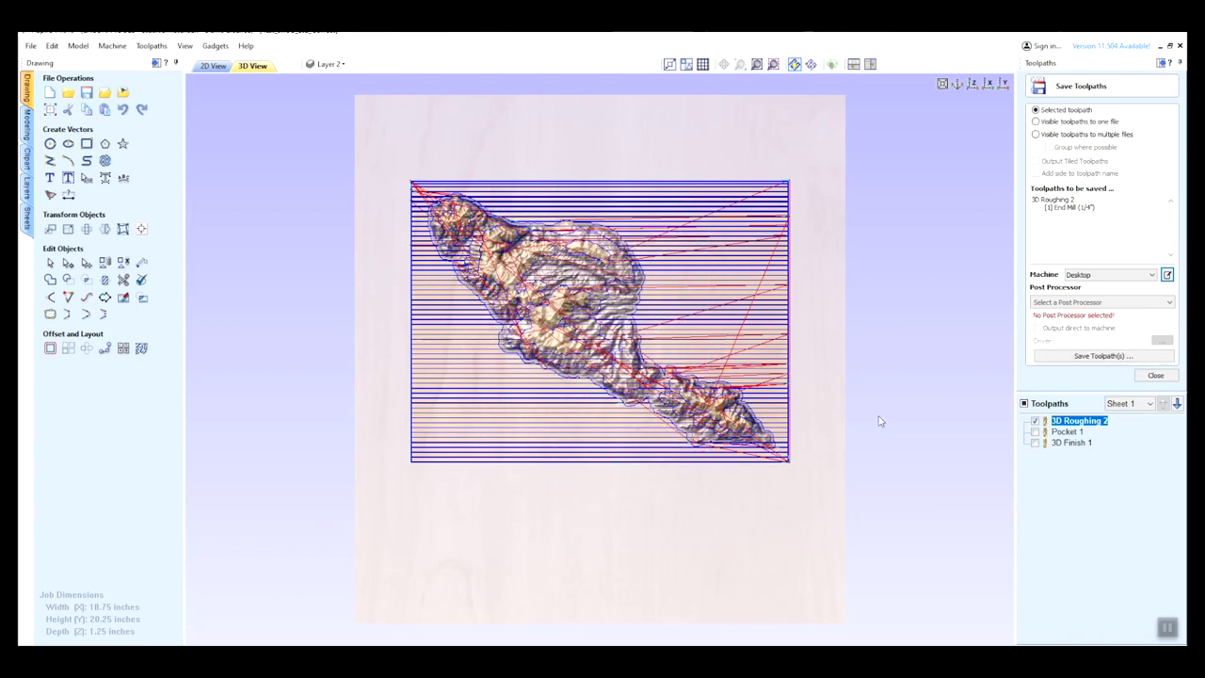
Save the roughing toolpath to the Desktop as c1 with the Laguna Creator HHC CNC (mm) post-processor, and hide that toolpath
{"action": "left_click", "coordinate": [1126, 305]}
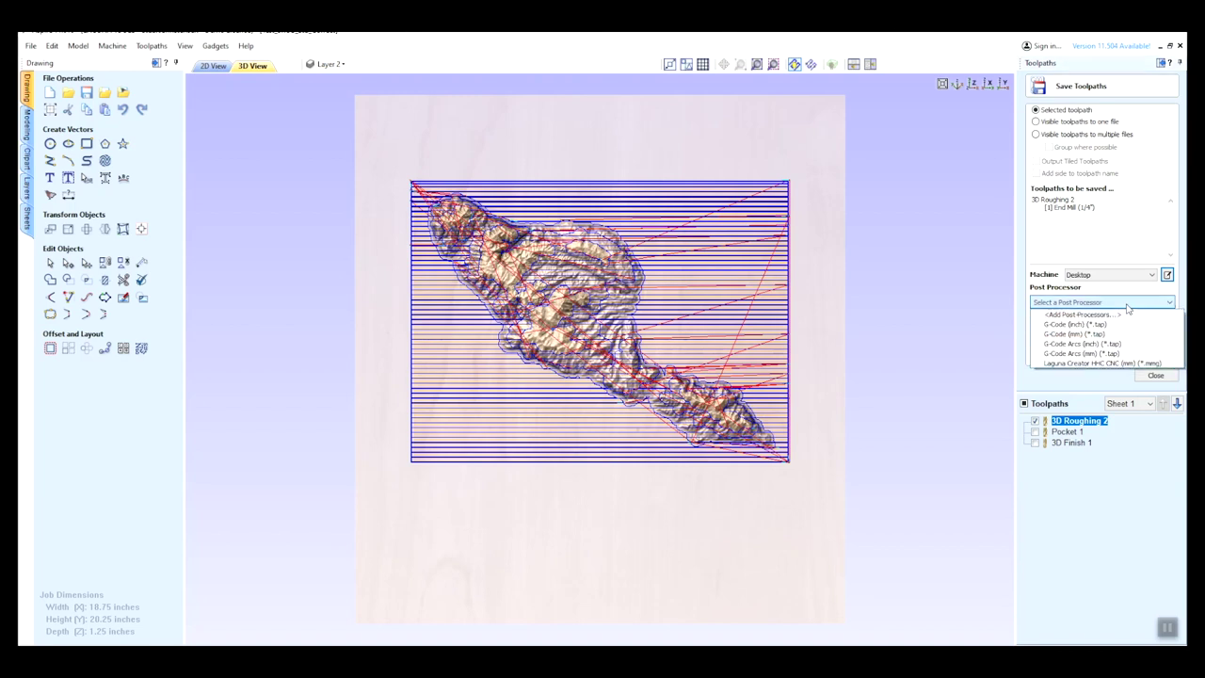
{"action": "left_click", "coordinate": [1092, 365]}
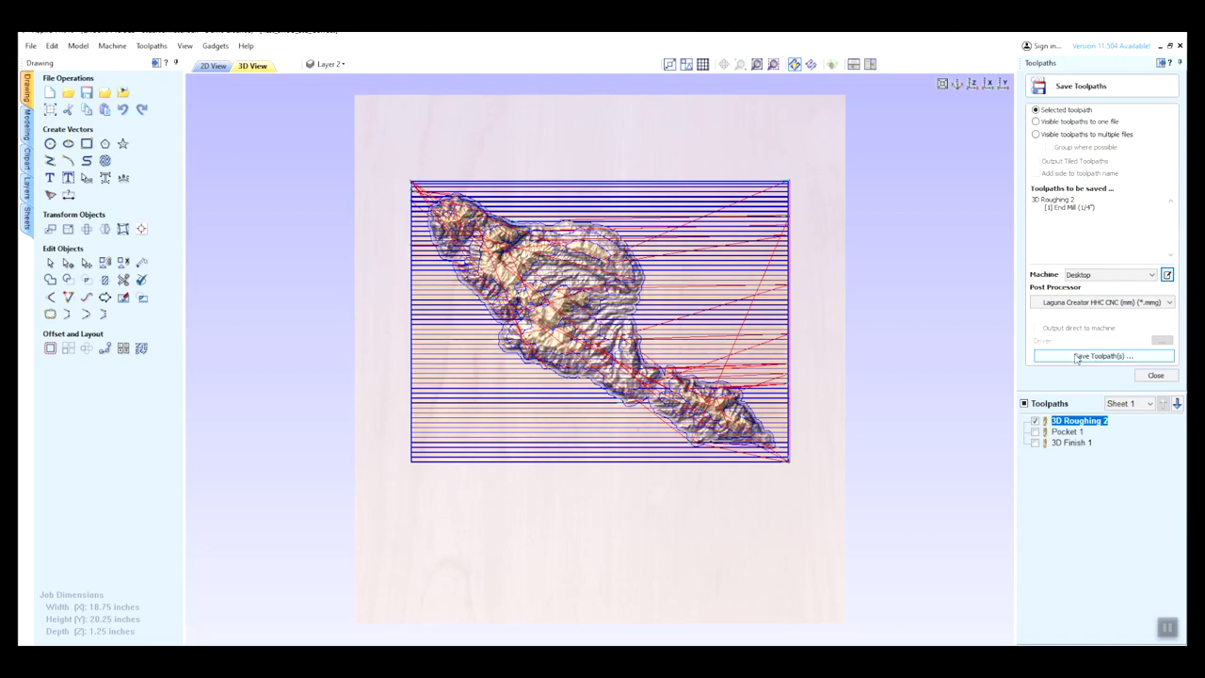
{"action": "left_click", "coordinate": [1047, 356]}
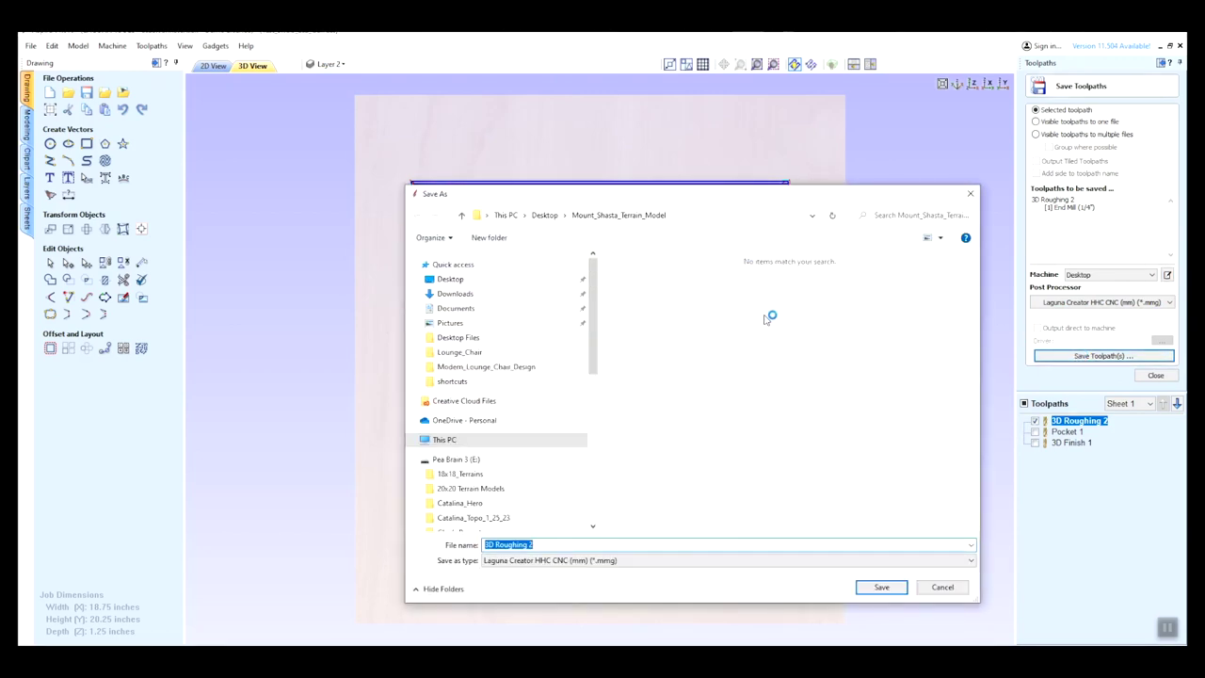
{"action": "left_click", "coordinate": [543, 547]}
{"action": "left_click_drag", "start_coordinate": [543, 546], "coordinate": [485, 544]}
{"action": "type", "text": "c1"}
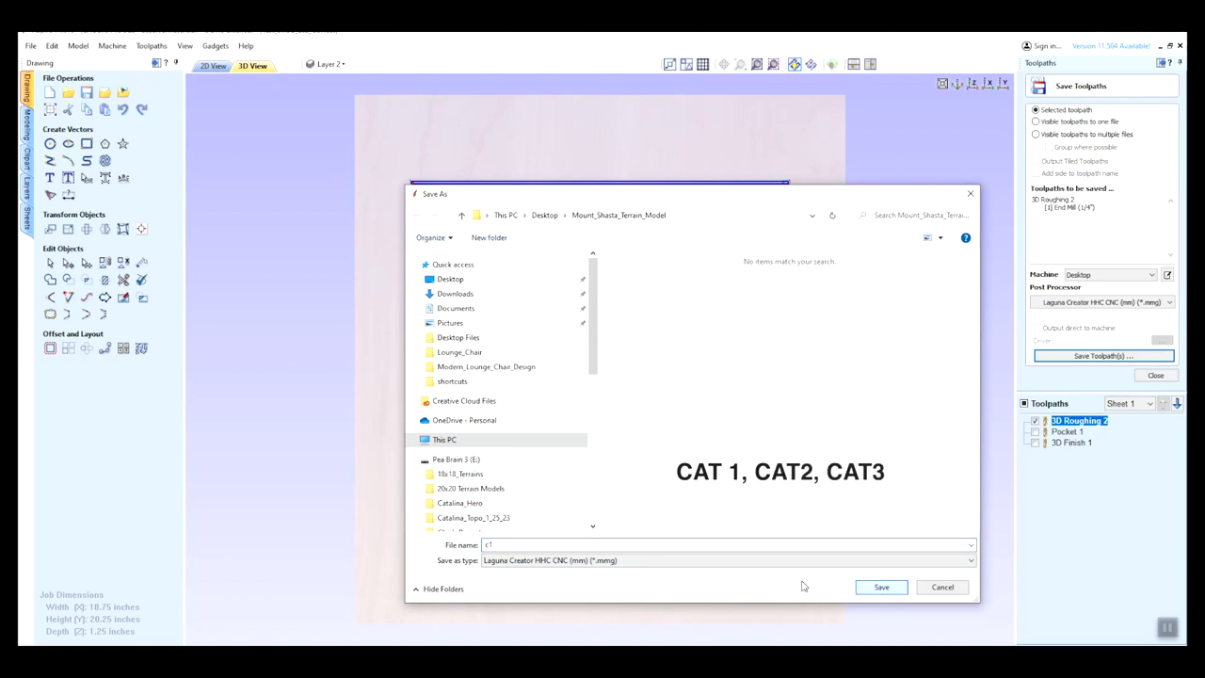
{"action": "left_click", "coordinate": [458, 338]}
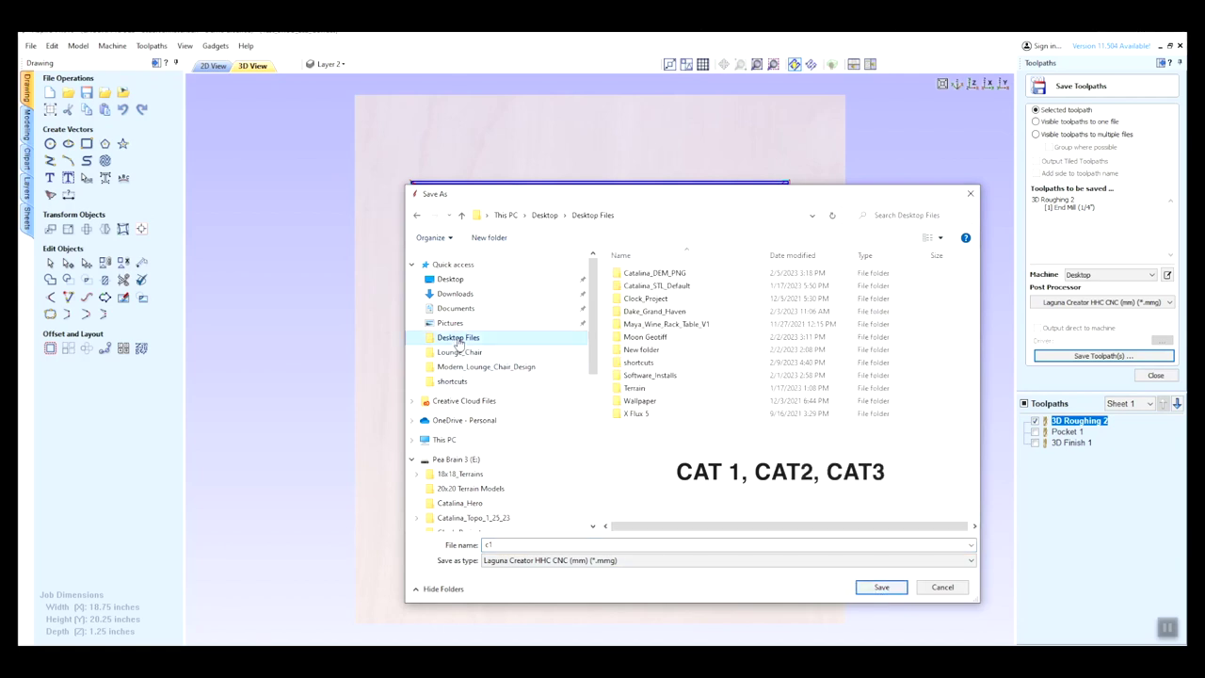
{"action": "left_click", "coordinate": [463, 280]}
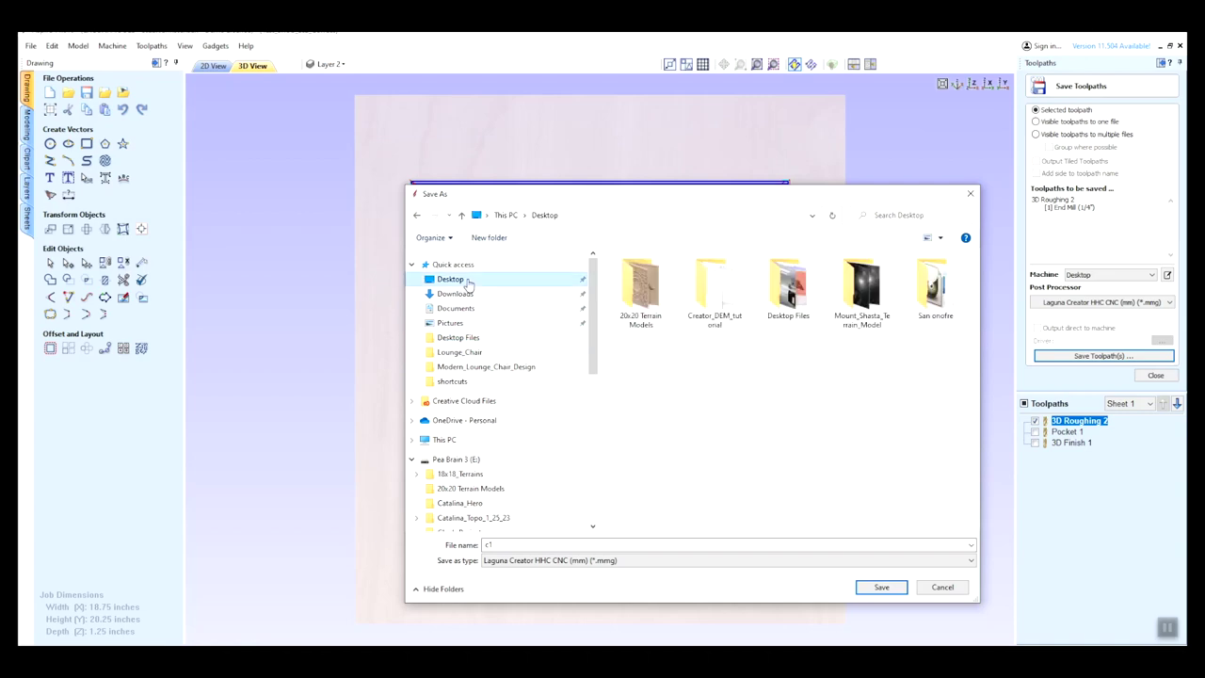
{"action": "left_click", "coordinate": [880, 587]}
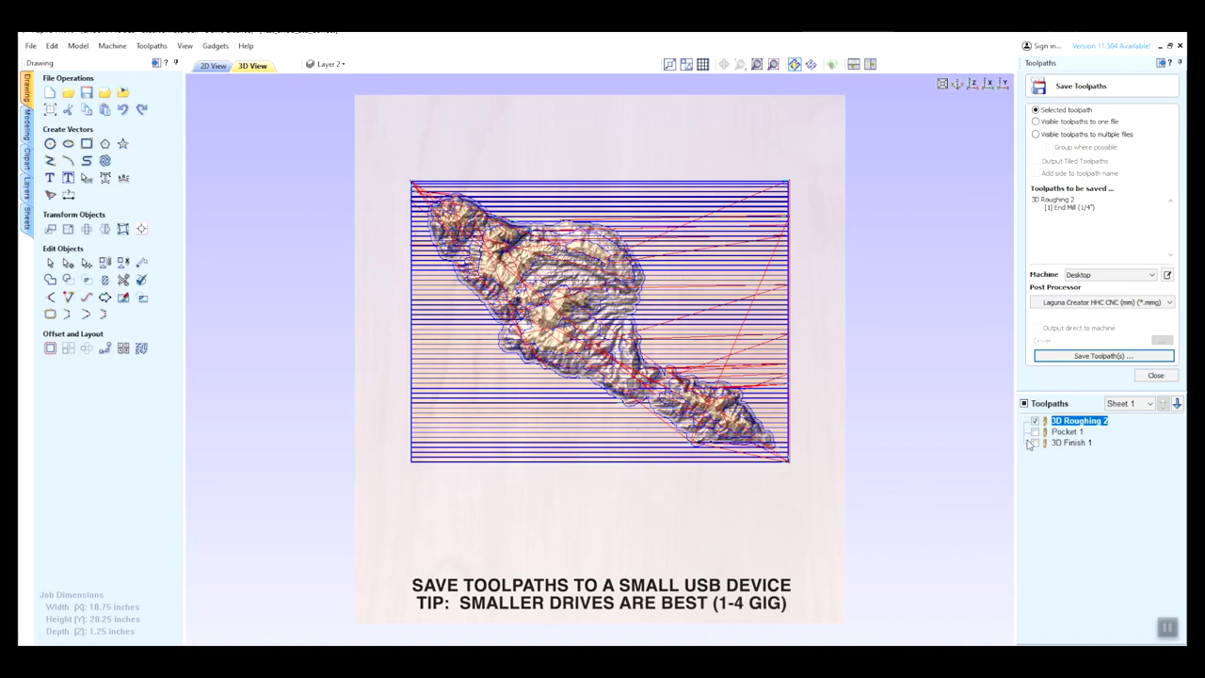
{"action": "left_click", "coordinate": [1035, 420]}
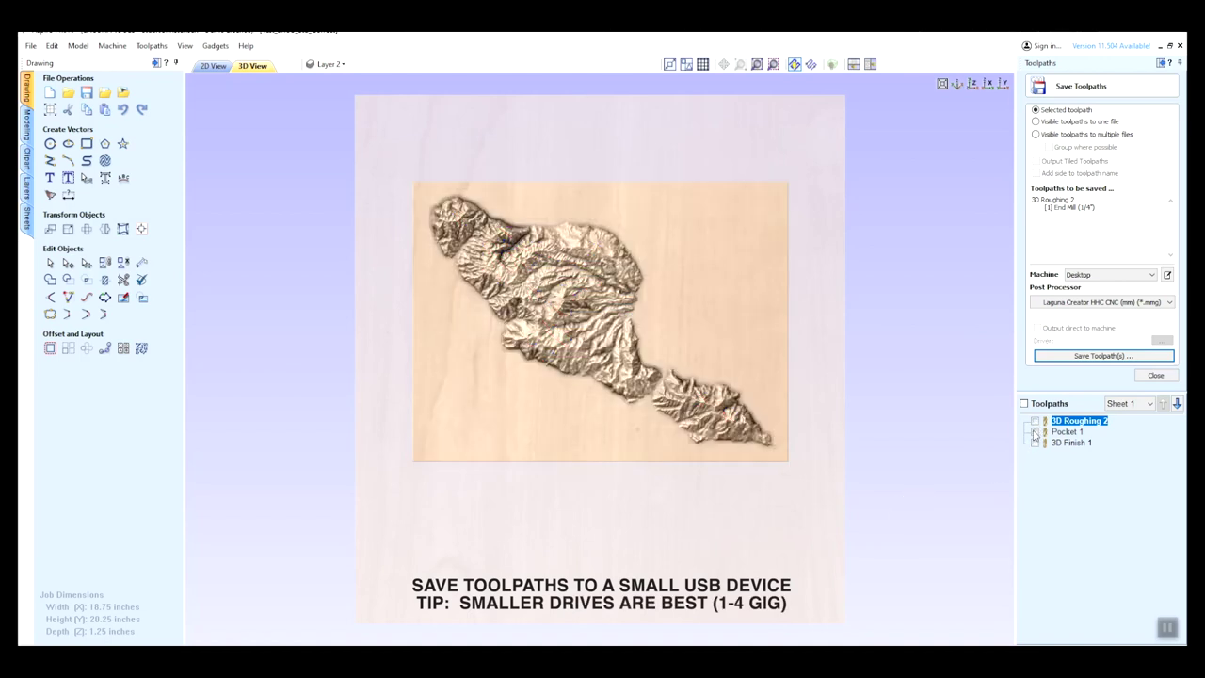
Show only the Pocket 1 toolpath and save it to the Desktop as c2 with the Laguna Creator HHC CNC (mm) post-processor
{"action": "left_click", "coordinate": [1035, 431]}
{"action": "left_click", "coordinate": [1067, 435]}
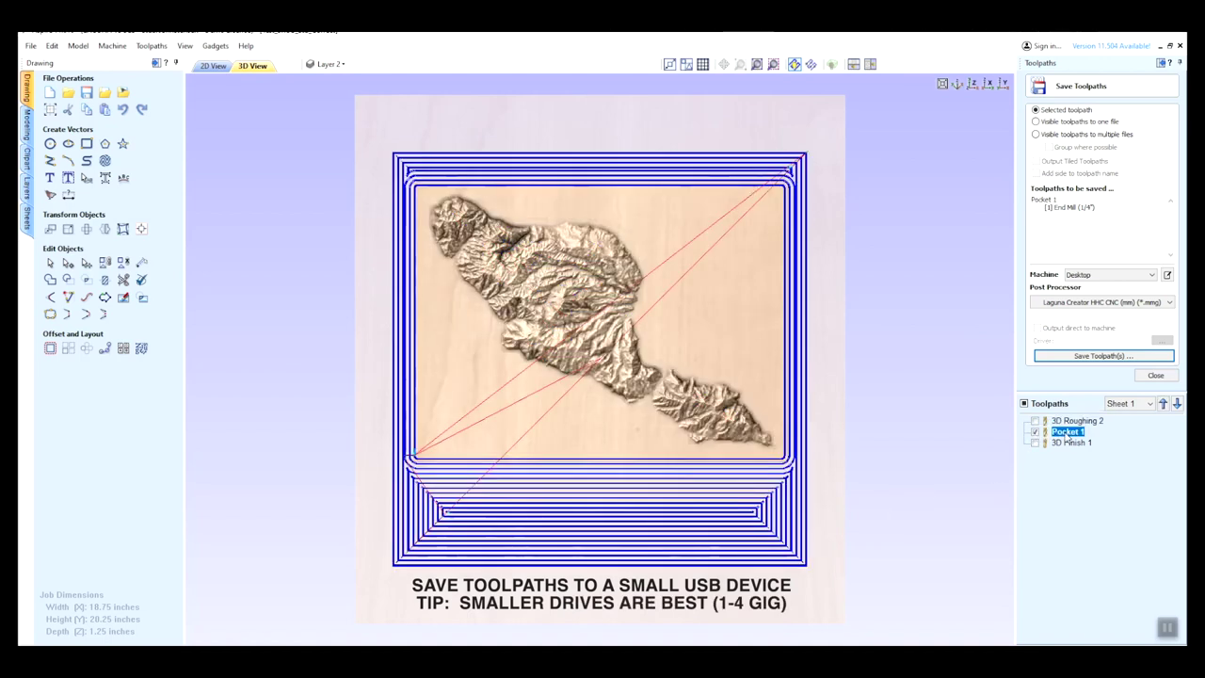
{"action": "left_click", "coordinate": [1092, 356]}
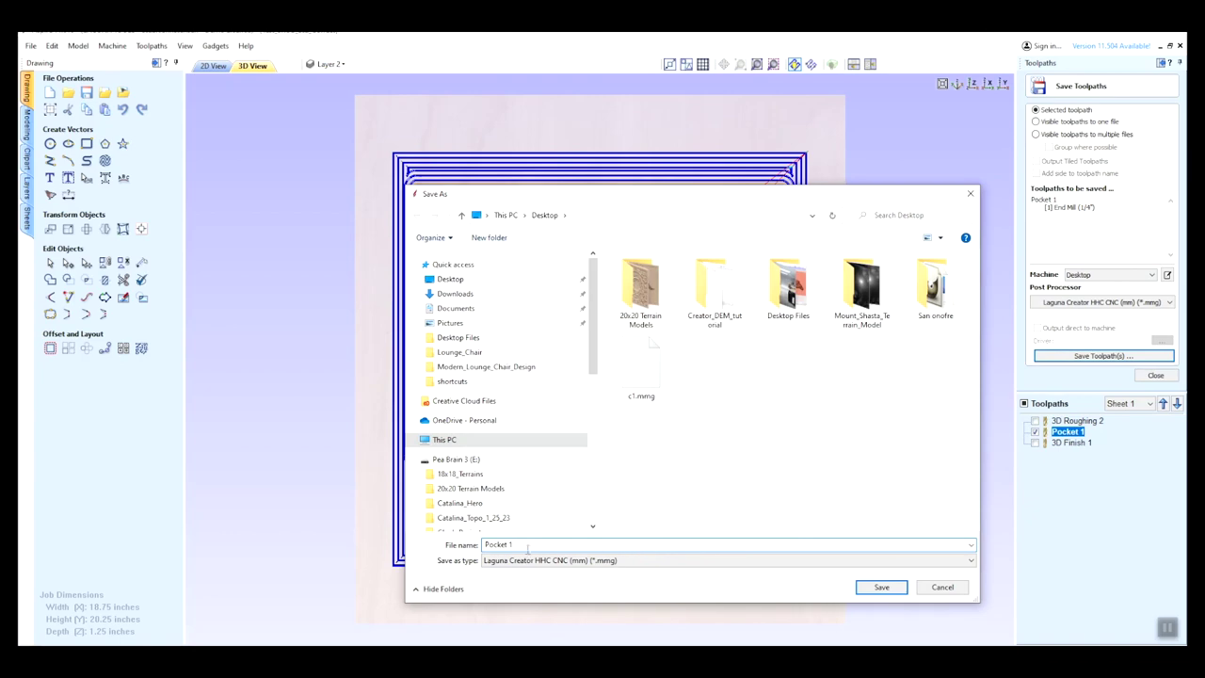
{"action": "type", "text": "c2"}
{"action": "left_click", "coordinate": [876, 587]}
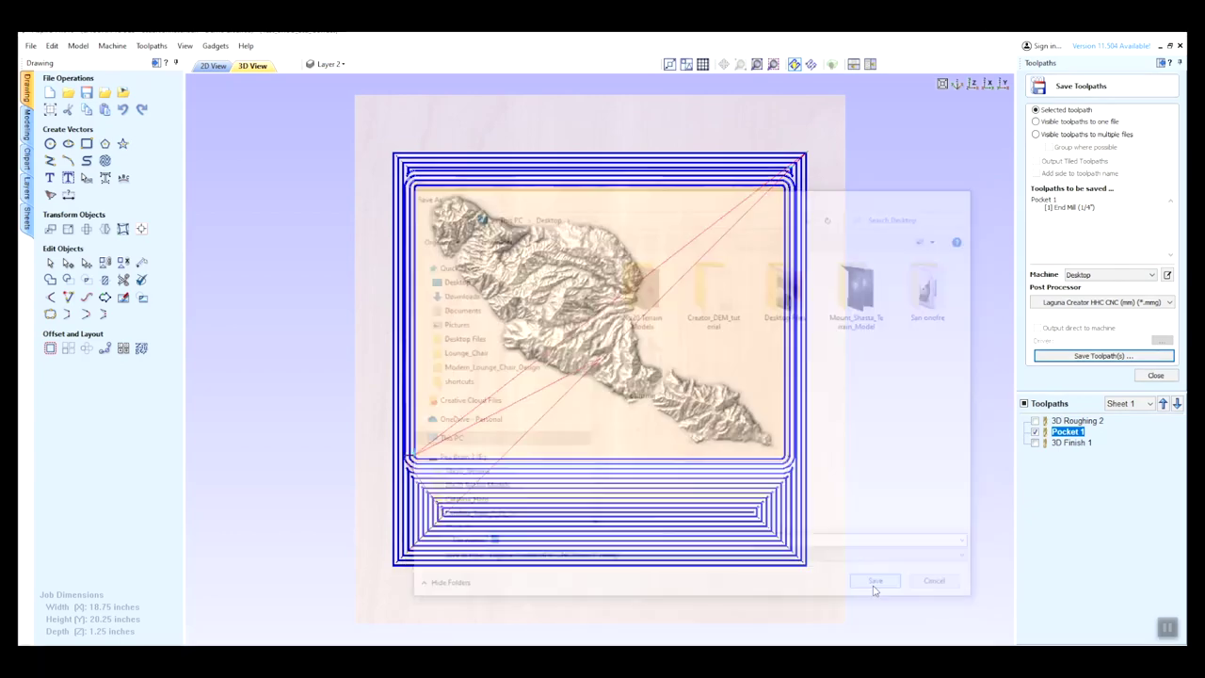
Show only the 3D Finish 1 toolpath and save it to the Desktop as c3 with the Laguna Creator HHC CNC (mm) post-processor
{"action": "left_click", "coordinate": [1034, 443]}
{"action": "left_click", "coordinate": [1034, 432]}
{"action": "left_click", "coordinate": [1070, 442]}
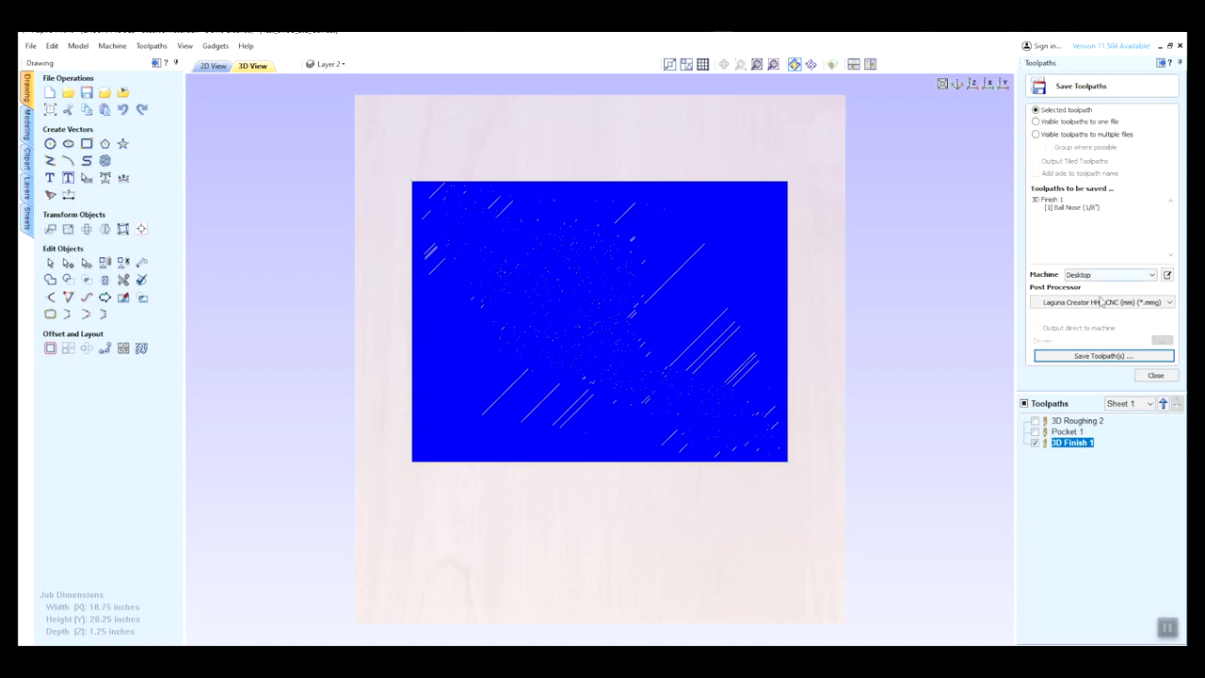
{"action": "left_click", "coordinate": [1105, 355]}
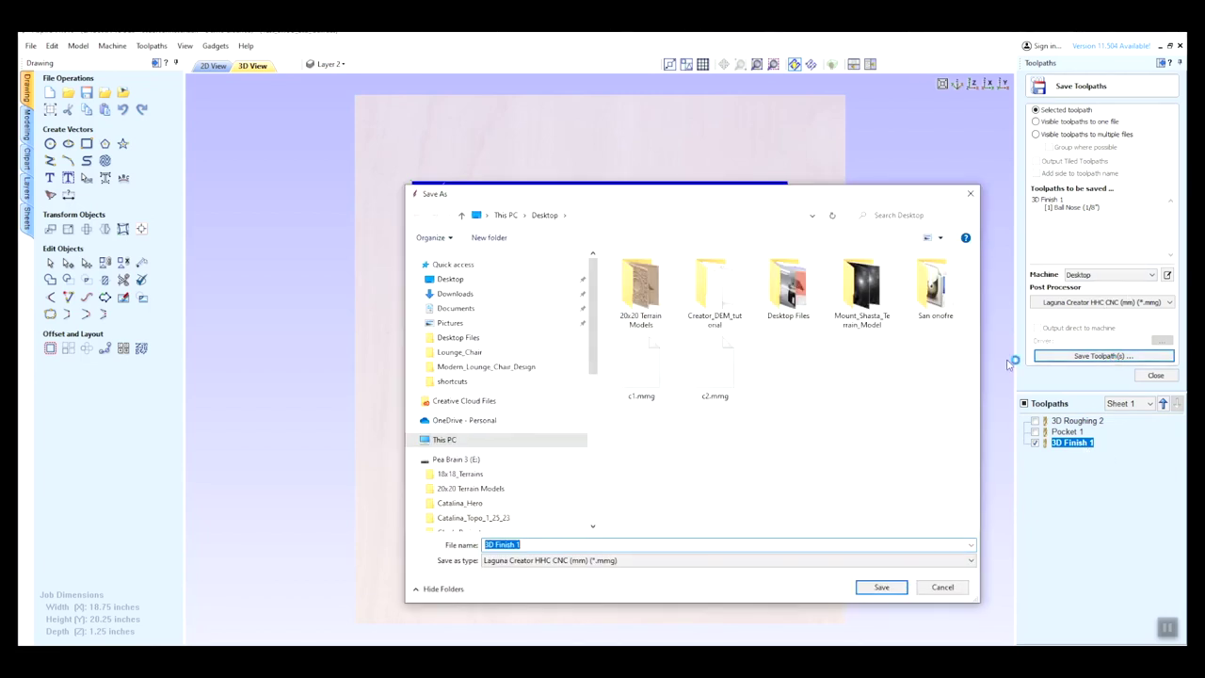
{"action": "type", "text": "c3"}
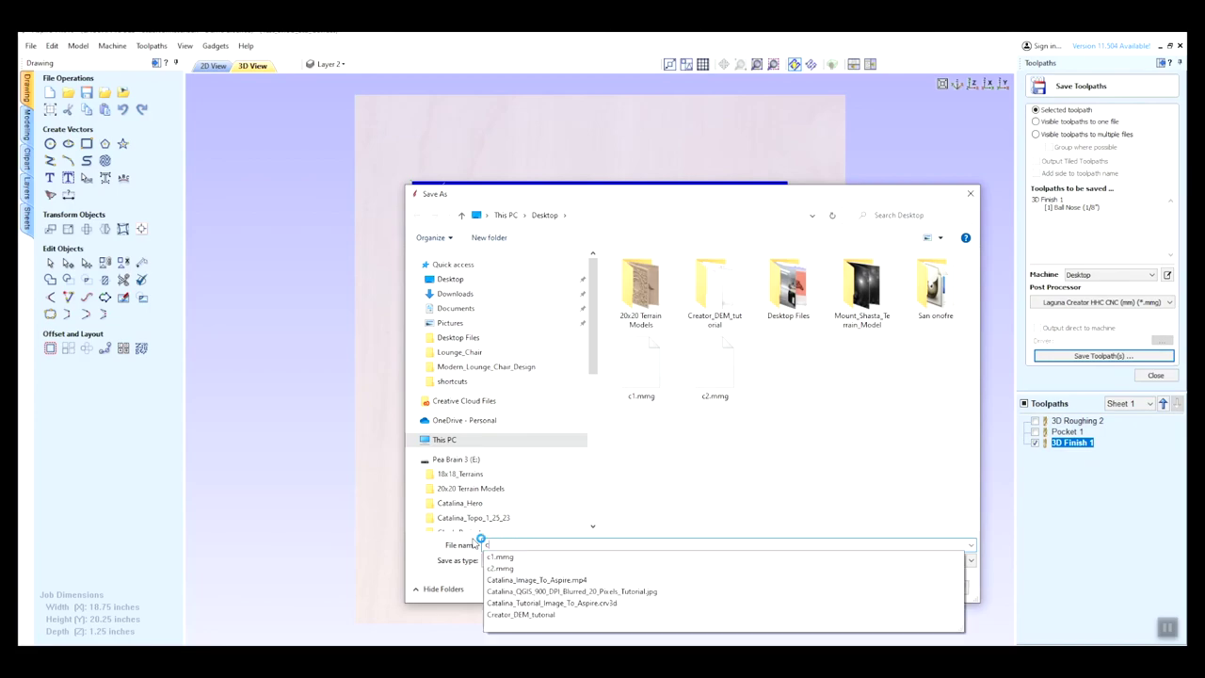
{"action": "left_click", "coordinate": [861, 588]}
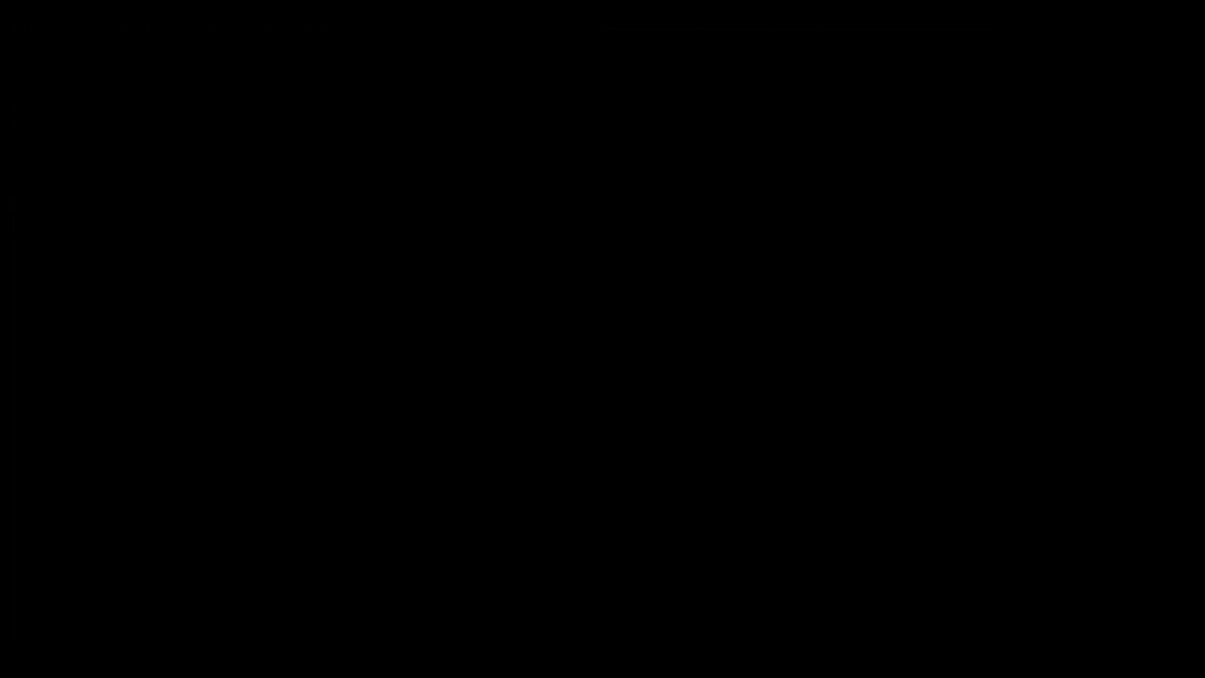